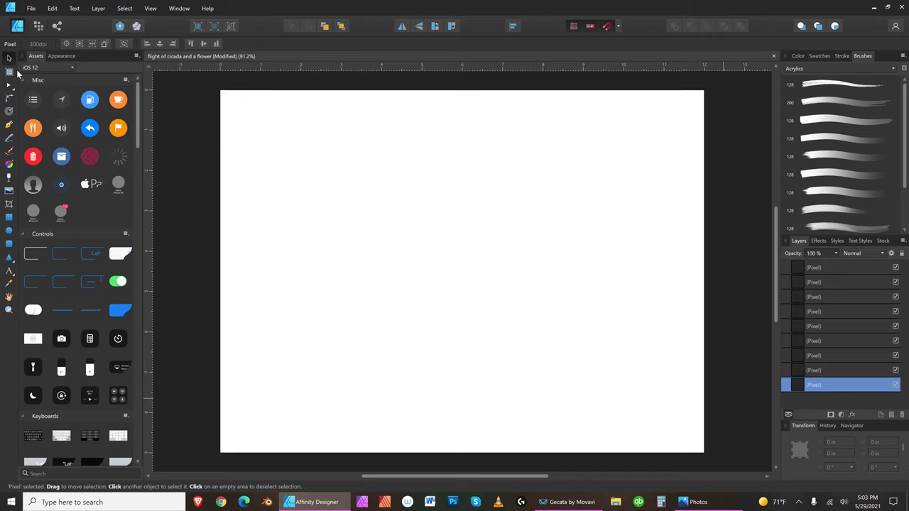
Switch to the Pixel persona and set up the Paint Brush about 668 px wide with a dark grey colour of lightness 12.
{"action": "left_click", "coordinate": [39, 26]}
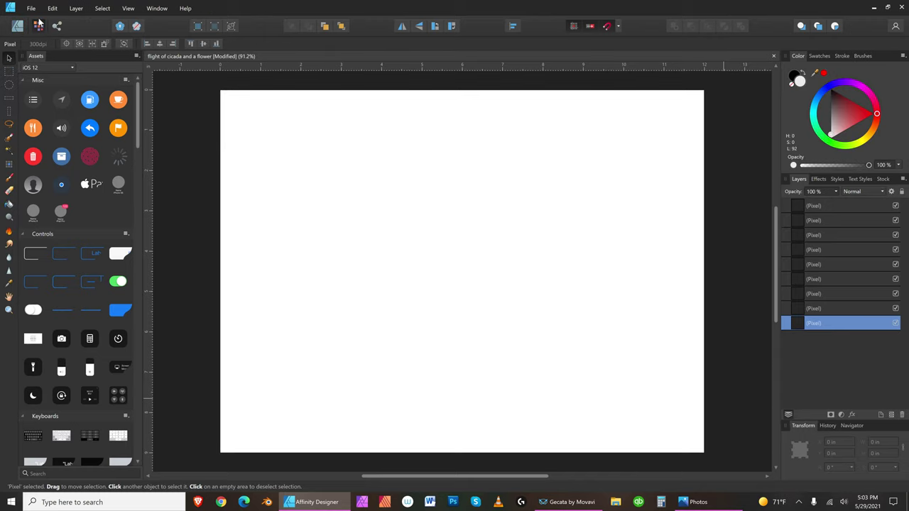
{"action": "left_click", "coordinate": [9, 180]}
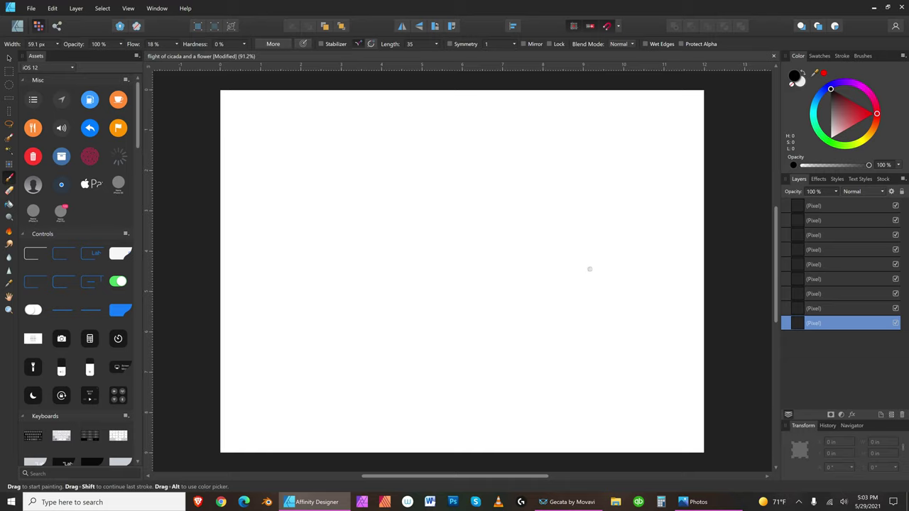
{"action": "key", "text": "bracketright"}
{"action": "key", "text": "bracketright"}
{"action": "key", "text": "bracketright"}
{"action": "key", "text": "bracketright"}
{"action": "key", "text": "bracketright"}
{"action": "key", "text": "bracketright"}
{"action": "key", "text": "bracketright"}
{"action": "key", "text": "bracketright"}
{"action": "key", "text": "bracketright"}
{"action": "key", "text": "bracketright"}
{"action": "key", "text": "bracketright"}
{"action": "key", "text": "bracketright"}
{"action": "key", "text": "bracketright"}
{"action": "key", "text": "bracketright"}
{"action": "key", "text": "bracketright"}
{"action": "key", "text": "bracketright"}
{"action": "key", "text": "bracketright"}
{"action": "key", "text": "bracketright"}
{"action": "key", "text": "bracketright"}
{"action": "key", "text": "bracketright"}
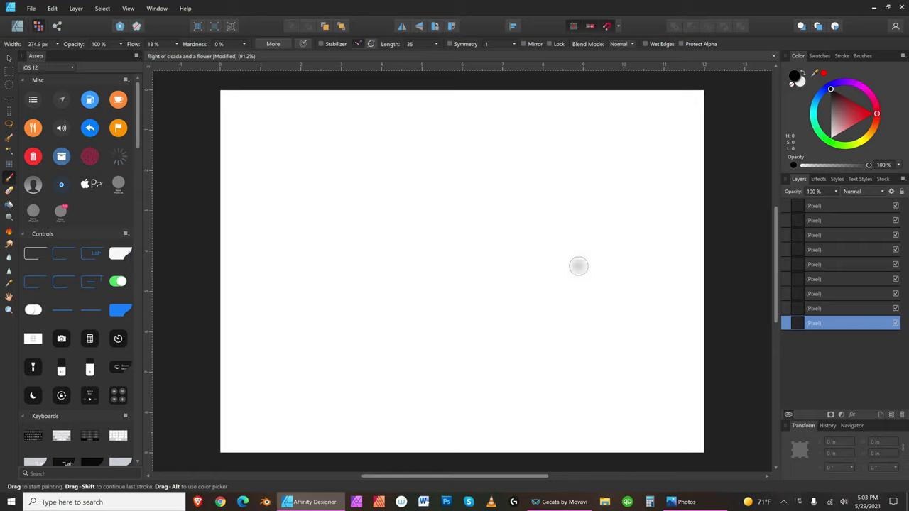
{"action": "key", "text": "bracketleft"}
{"action": "key", "text": "bracketleft"}
{"action": "key", "text": "bracketleft"}
{"action": "key", "text": "bracketleft"}
{"action": "left_click", "coordinate": [831, 94]}
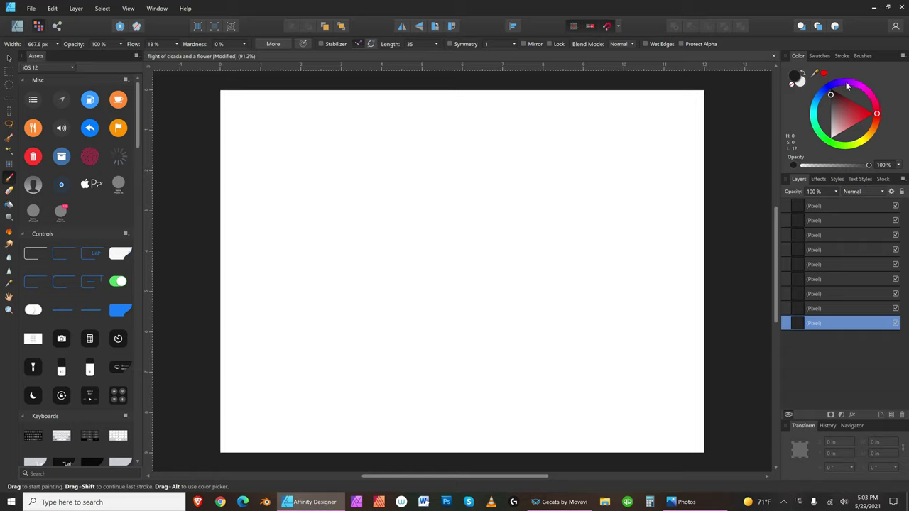
{"action": "key", "text": "g"}
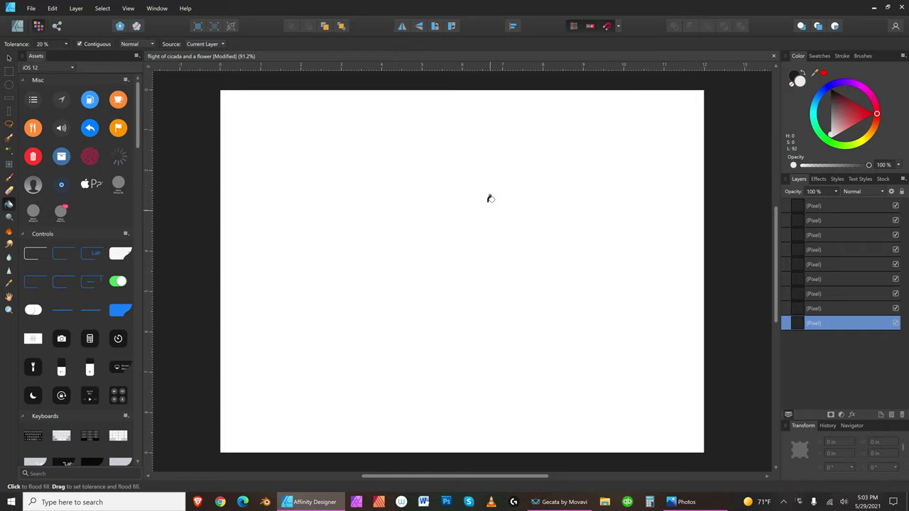
{"action": "left_click", "coordinate": [490, 199]}
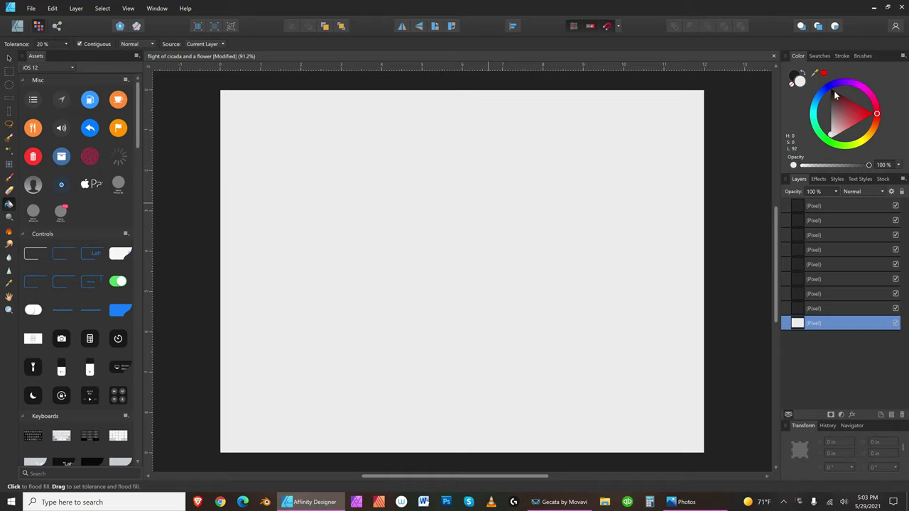
{"action": "key", "text": "alt+e"}
{"action": "key", "text": "Down"}
{"action": "key", "text": "Return"}
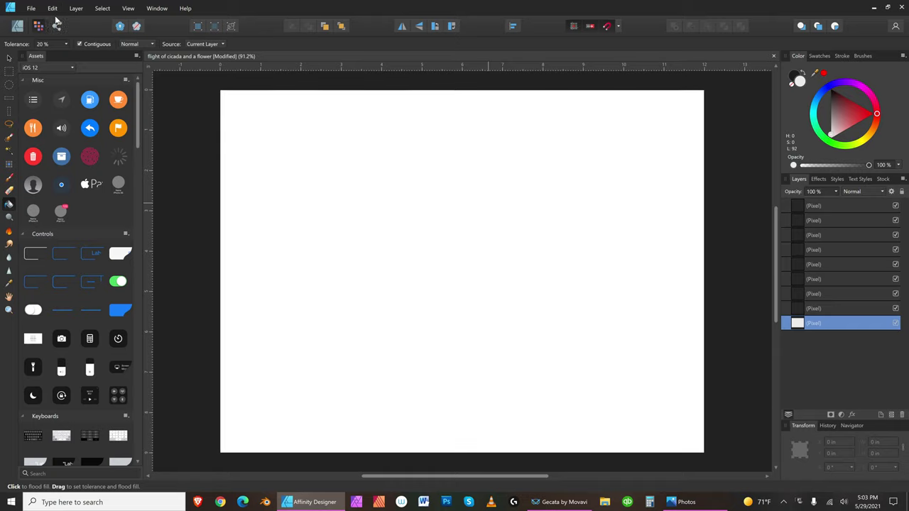
Set the fill colour to dark grey (H 0, S 0, L 12) and flood-fill the bottom pixel layer with it.
{"action": "left_click", "coordinate": [832, 90]}
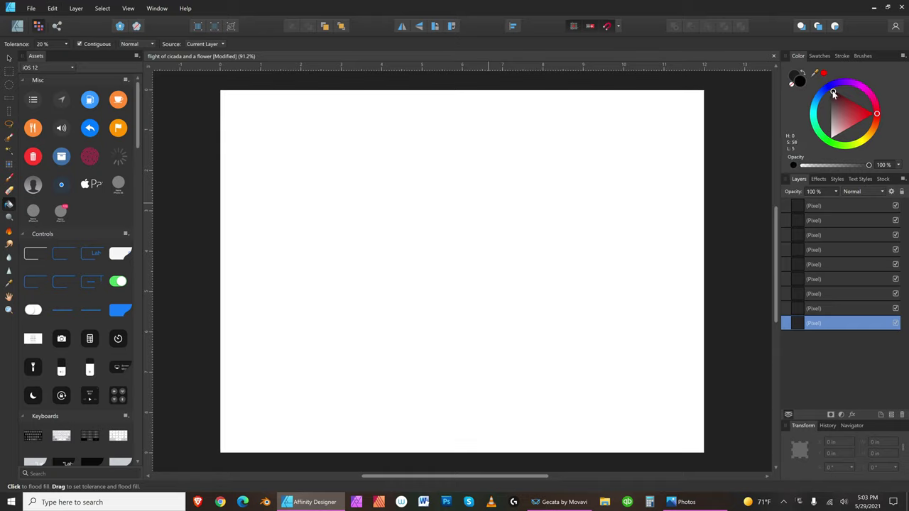
{"action": "left_click", "coordinate": [828, 96]}
{"action": "left_click", "coordinate": [449, 200]}
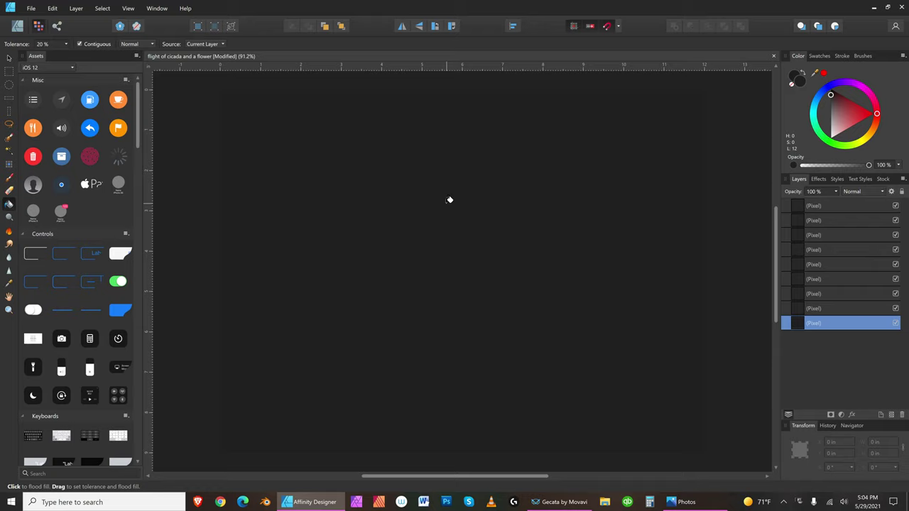
Choose the Natural Pencil 4B brush from the Pencils category for the Paint Brush.
{"action": "left_click", "coordinate": [10, 177]}
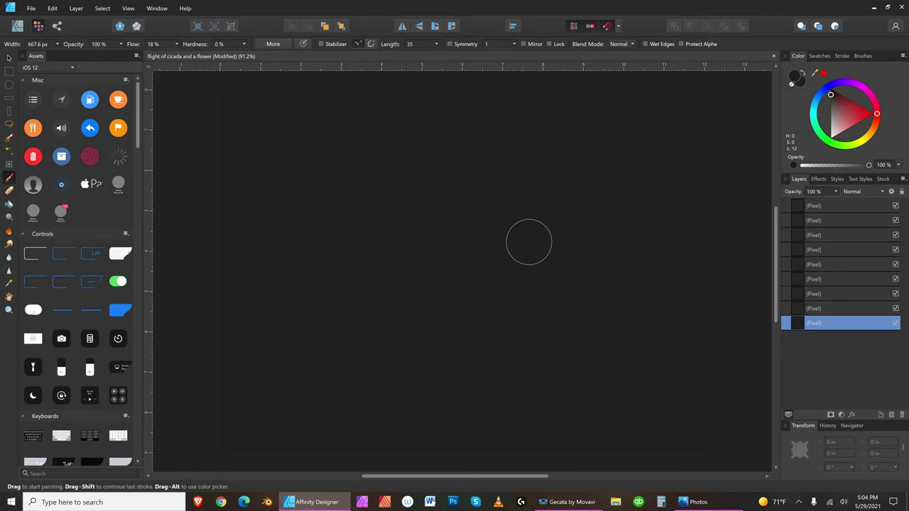
{"action": "left_click", "coordinate": [864, 56]}
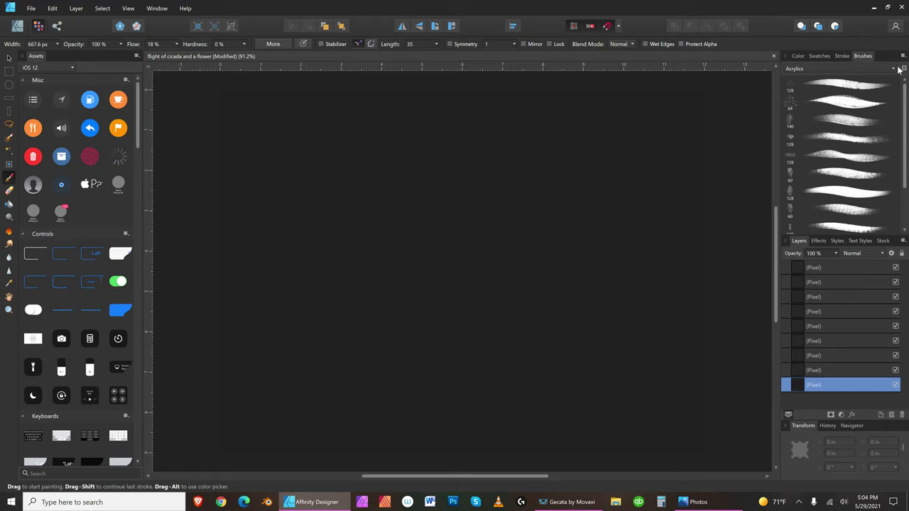
{"action": "left_click", "coordinate": [892, 71]}
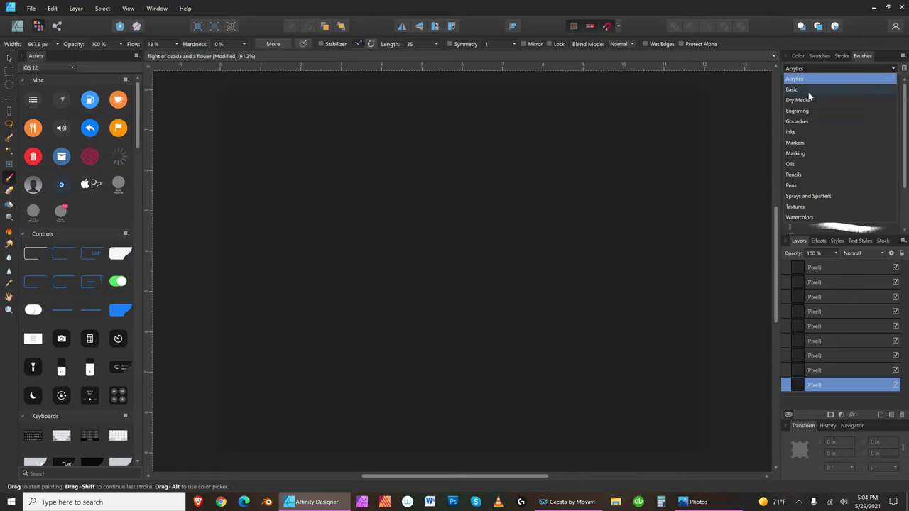
{"action": "left_click", "coordinate": [806, 174]}
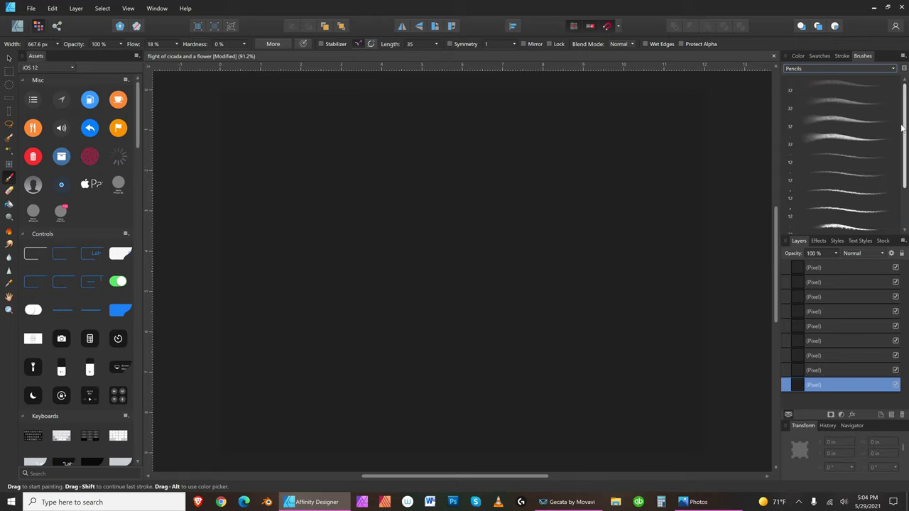
{"action": "left_click", "coordinate": [842, 120]}
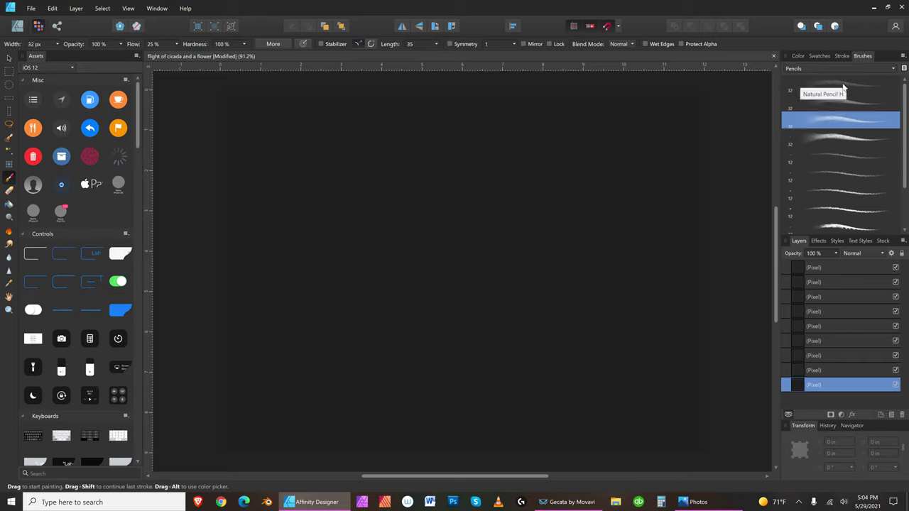
{"action": "scroll", "coordinate": [852, 142], "scroll_direction": "down", "scroll_amount": 2}
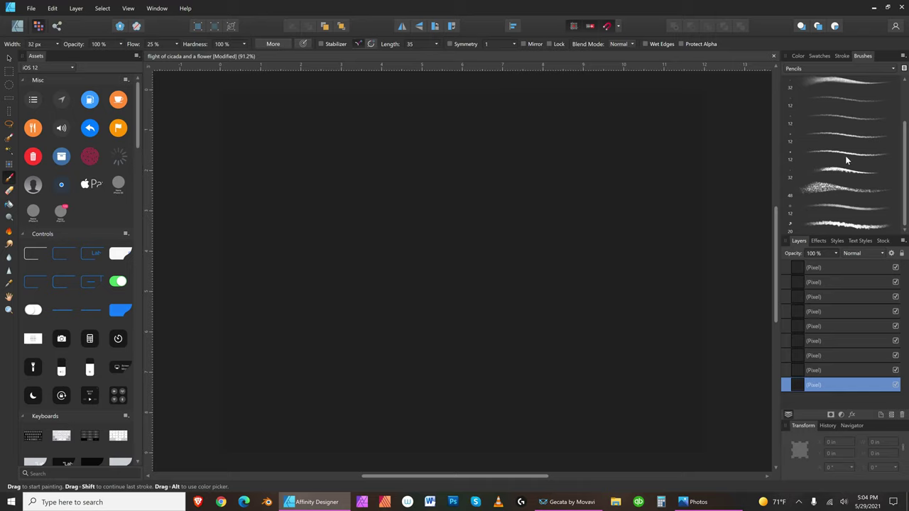
{"action": "scroll", "coordinate": [852, 130], "scroll_direction": "up", "scroll_amount": 1}
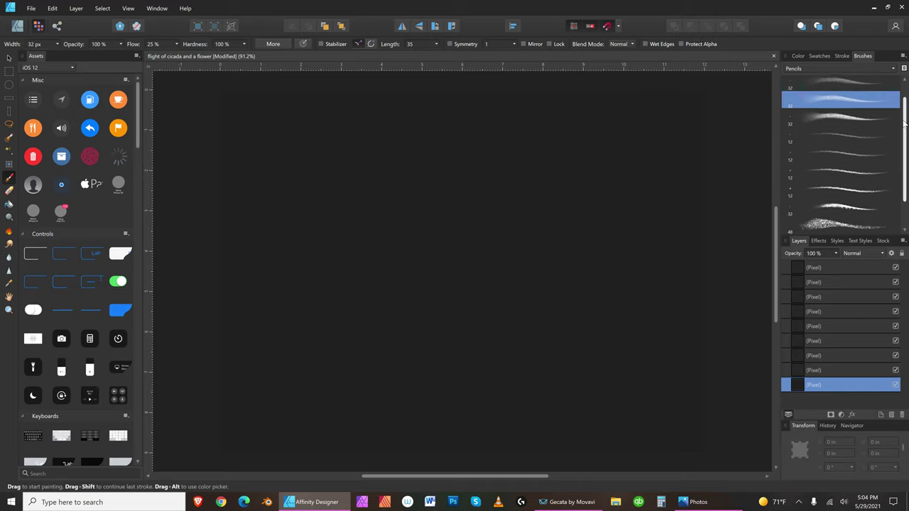
{"action": "left_click", "coordinate": [844, 122]}
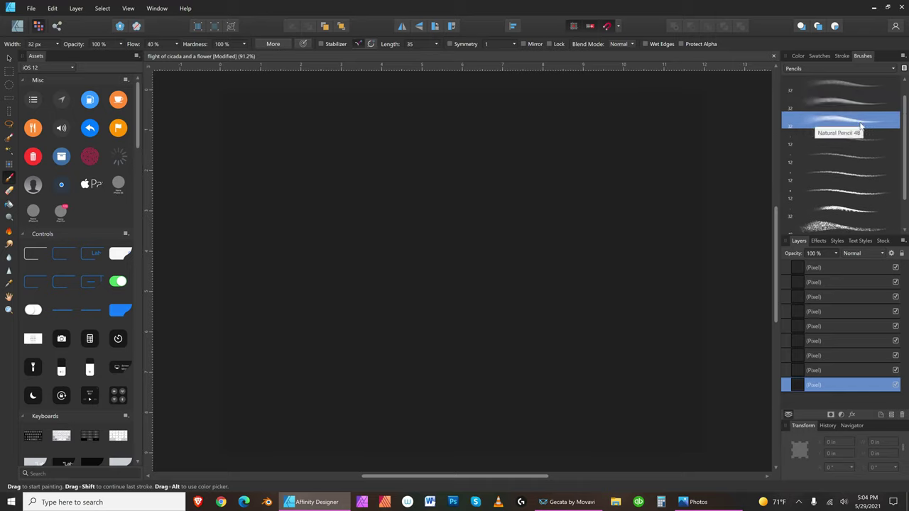
Enlarge the pencil brush to a width of about 878 px.
{"action": "key", "text": "bracketright"}
{"action": "key", "text": "bracketright"}
{"action": "key", "text": "bracketright"}
{"action": "key", "text": "bracketright"}
{"action": "key", "text": "bracketright"}
{"action": "key", "text": "bracketright"}
{"action": "key", "text": "bracketleft"}
{"action": "key", "text": "bracketleft"}
{"action": "key", "text": "bracketleft"}
{"action": "key", "text": "bracketleft"}
{"action": "key", "text": "bracketright"}
{"action": "key", "text": "bracketright"}
{"action": "key", "text": "bracketright"}
{"action": "key", "text": "bracketright"}
{"action": "key", "text": "bracketright"}
{"action": "key", "text": "bracketright"}
{"action": "key", "text": "bracketright"}
{"action": "key", "text": "bracketright"}
{"action": "key", "text": "bracketright"}
{"action": "key", "text": "bracketright"}
{"action": "key", "text": "bracketright"}
{"action": "key", "text": "bracketright"}
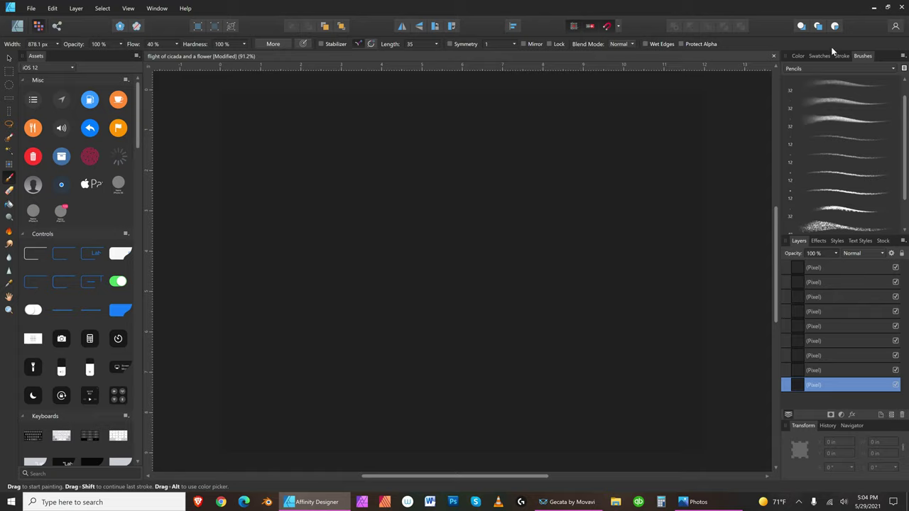
Set the brush colour to a dark reddish brown with H 17, S 85 and L 17.
{"action": "left_click", "coordinate": [799, 55]}
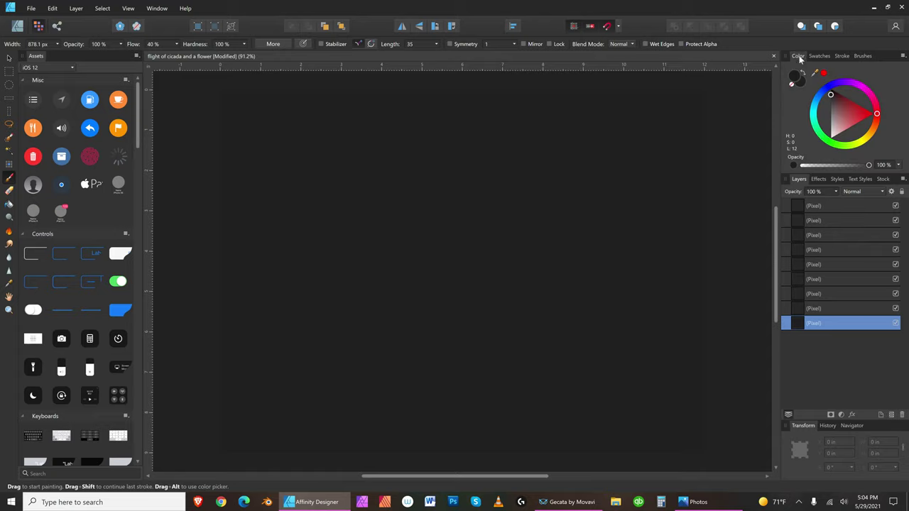
{"action": "left_click", "coordinate": [822, 131]}
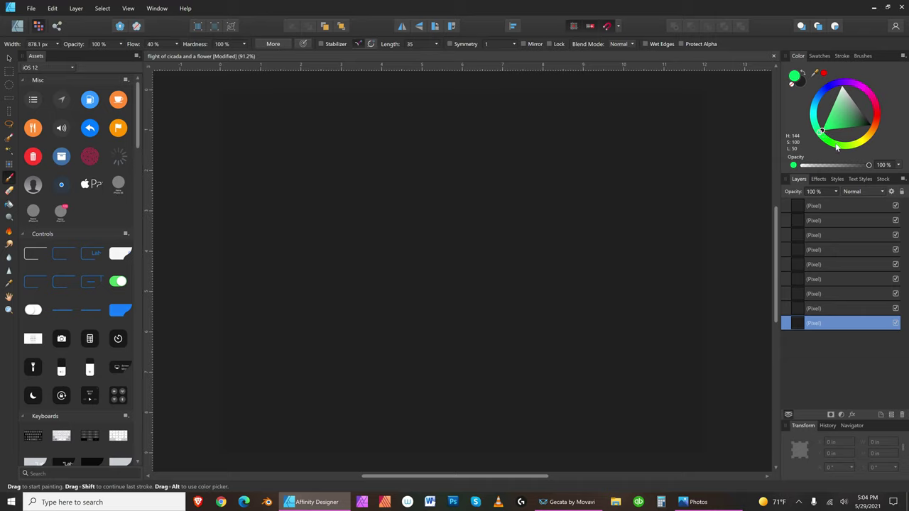
{"action": "left_click", "coordinate": [862, 90]}
{"action": "left_click", "coordinate": [875, 123]}
{"action": "left_click", "coordinate": [846, 94]}
{"action": "left_click", "coordinate": [849, 98]}
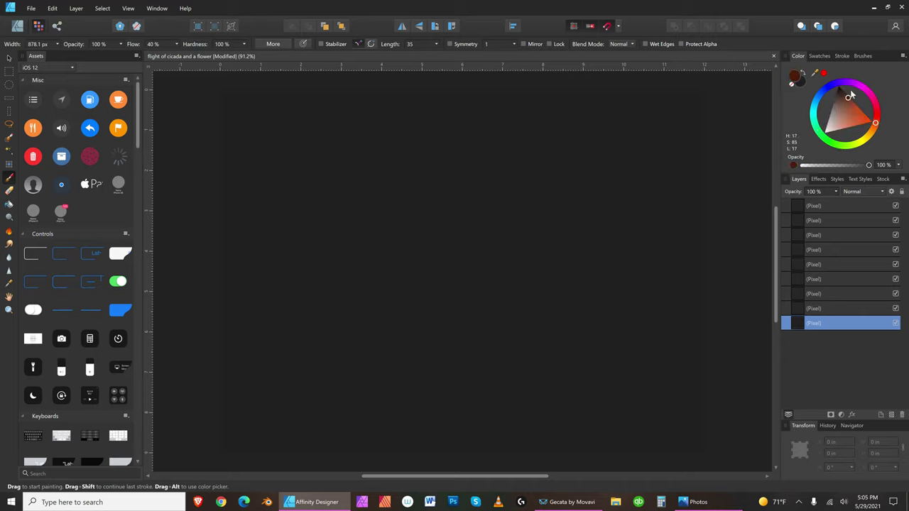
Brush trial reddish-brown strokes across the upper canvas on the bottom layer, settling the brush width at about 1817 px.
{"action": "key", "text": "]"}
{"action": "key", "text": "]"}
{"action": "key", "text": "]"}
{"action": "key", "text": "]"}
{"action": "key", "text": "]"}
{"action": "key", "text": "]"}
{"action": "key", "text": "]"}
{"action": "key", "text": "]"}
{"action": "key", "text": "]"}
{"action": "key", "text": "]"}
{"action": "mouse_move", "coordinate": [630, 170]}
{"action": "left_mouse_down"}
{"action": "mouse_move", "coordinate": [603, 180]}
{"action": "mouse_move", "coordinate": [656, 154]}
{"action": "left_mouse_up"}
{"action": "key", "text": "["}
{"action": "key", "text": "["}
{"action": "key", "text": "["}
{"action": "key", "text": "["}
{"action": "key", "text": "["}
{"action": "key", "text": "]"}
{"action": "key", "text": "]"}
{"action": "key", "text": "]"}
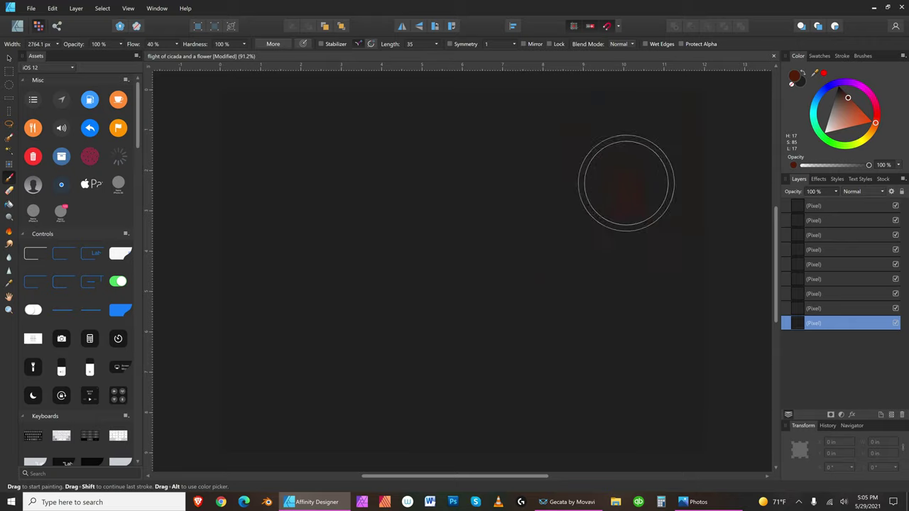
{"action": "key", "text": "["}
{"action": "key", "text": "["}
{"action": "key", "text": "["}
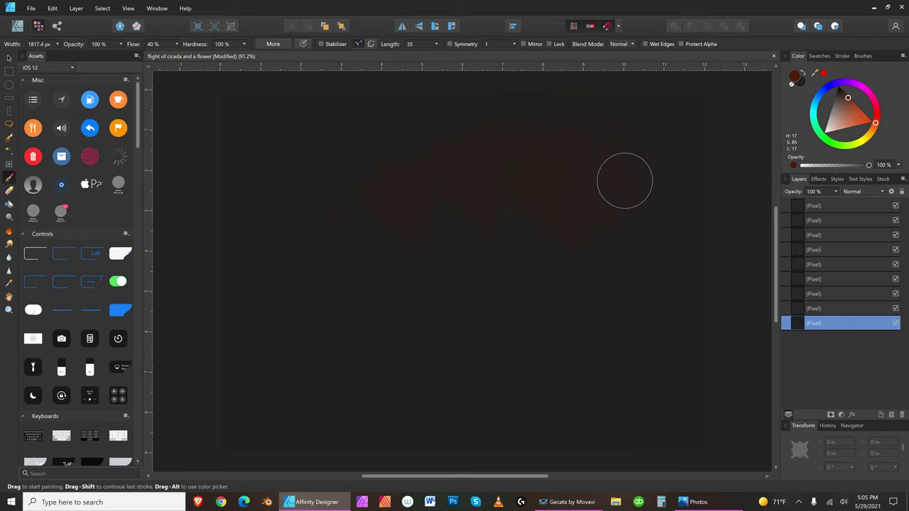
Undo the reddish-brown strokes painted on the bottom layer.
{"action": "left_click", "coordinate": [850, 307]}
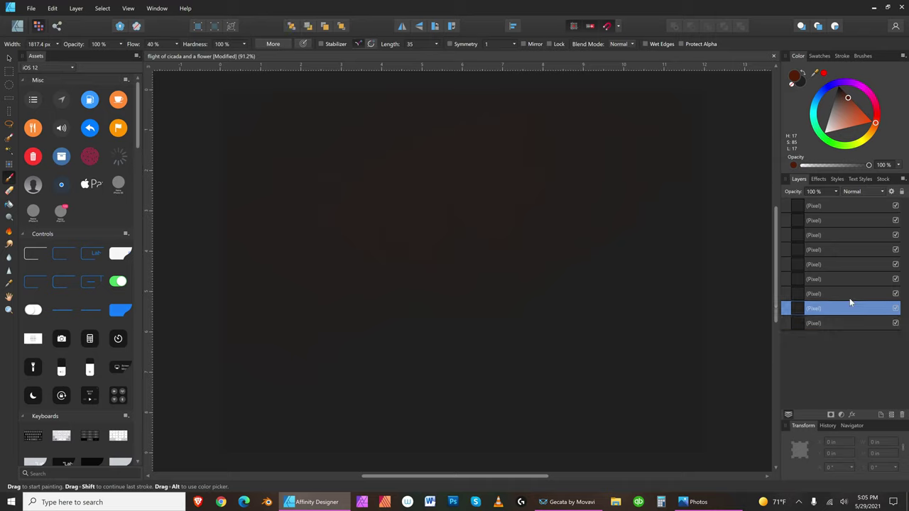
{"action": "left_click", "coordinate": [52, 8]}
{"action": "left_click", "coordinate": [52, 18]}
{"action": "left_click", "coordinate": [51, 8]}
{"action": "left_click", "coordinate": [52, 18]}
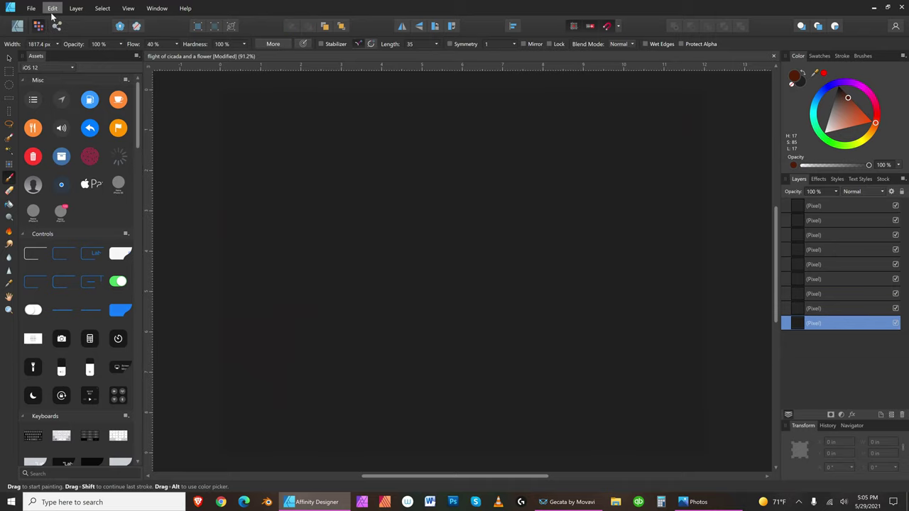
Paint broad reddish-brown patches (H 17, S 100, L 19) across the canvas on the second pixel layer from the bottom.
{"action": "left_click", "coordinate": [851, 99]}
{"action": "left_click", "coordinate": [854, 306]}
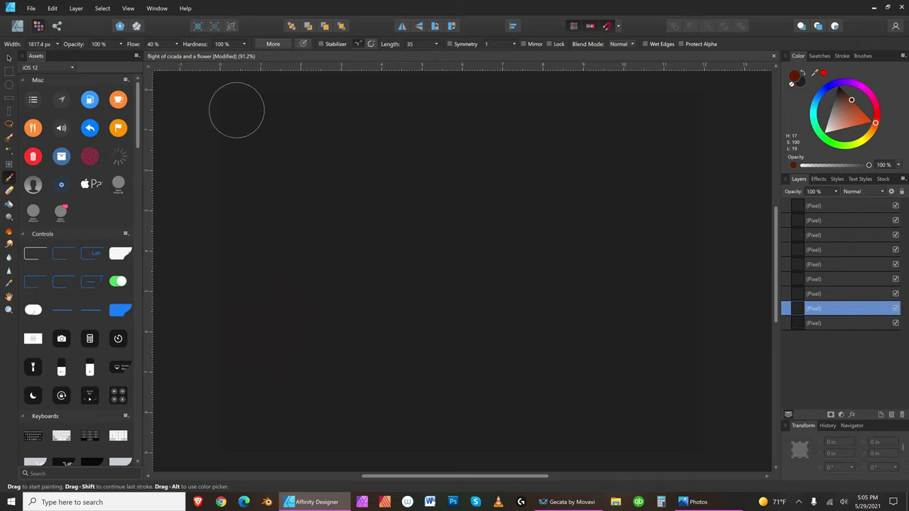
{"action": "mouse_move", "coordinate": [203, 136]}
{"action": "left_mouse_down"}
{"action": "mouse_move", "coordinate": [395, 98]}
{"action": "mouse_move", "coordinate": [469, 124]}
{"action": "mouse_move", "coordinate": [275, 215]}
{"action": "mouse_move", "coordinate": [570, 127]}
{"action": "mouse_move", "coordinate": [641, 134]}
{"action": "mouse_move", "coordinate": [632, 229]}
{"action": "mouse_move", "coordinate": [683, 200]}
{"action": "mouse_move", "coordinate": [398, 335]}
{"action": "mouse_move", "coordinate": [572, 193]}
{"action": "mouse_move", "coordinate": [432, 189]}
{"action": "mouse_move", "coordinate": [572, 265]}
{"action": "mouse_move", "coordinate": [600, 378]}
{"action": "mouse_move", "coordinate": [422, 293]}
{"action": "mouse_move", "coordinate": [342, 322]}
{"action": "mouse_move", "coordinate": [328, 386]}
{"action": "mouse_move", "coordinate": [277, 364]}
{"action": "mouse_move", "coordinate": [313, 395]}
{"action": "mouse_move", "coordinate": [580, 335]}
{"action": "mouse_move", "coordinate": [672, 297]}
{"action": "mouse_move", "coordinate": [604, 152]}
{"action": "mouse_move", "coordinate": [583, 159]}
{"action": "mouse_move", "coordinate": [604, 366]}
{"action": "left_mouse_up"}
Paint dark green (H 105, S 97, L 9) over the reddish-brown patches with the brush about 3482 px wide.
{"action": "left_click", "coordinate": [837, 144]}
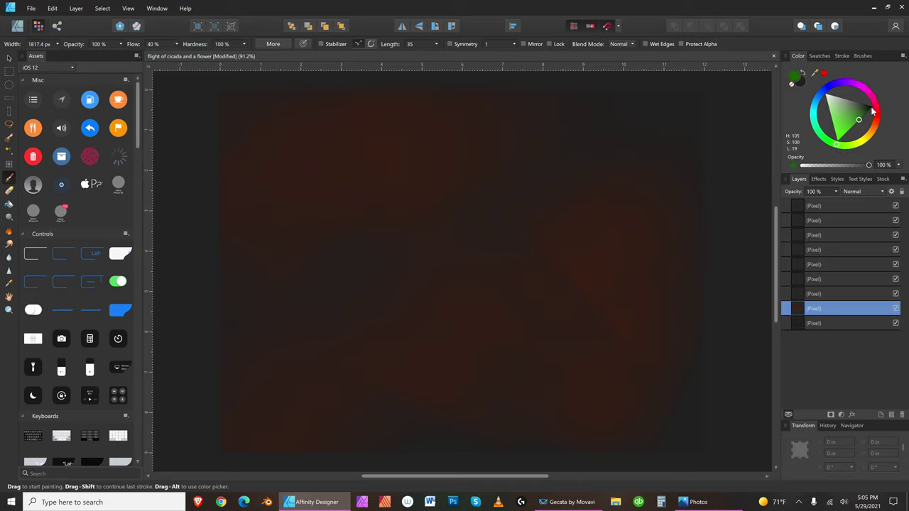
{"action": "left_click", "coordinate": [862, 110]}
{"action": "left_click_drag", "start_coordinate": [870, 111], "coordinate": [864, 115]}
{"action": "left_click_drag", "start_coordinate": [866, 112], "coordinate": [866, 111]}
{"action": "key", "text": "bracketright"}
{"action": "mouse_move", "coordinate": [632, 190]}
{"action": "left_mouse_down"}
{"action": "mouse_move", "coordinate": [574, 188]}
{"action": "mouse_move", "coordinate": [615, 225]}
{"action": "mouse_move", "coordinate": [540, 256]}
{"action": "mouse_move", "coordinate": [348, 160]}
{"action": "mouse_move", "coordinate": [285, 177]}
{"action": "mouse_move", "coordinate": [324, 258]}
{"action": "mouse_move", "coordinate": [284, 154]}
{"action": "left_mouse_up"}
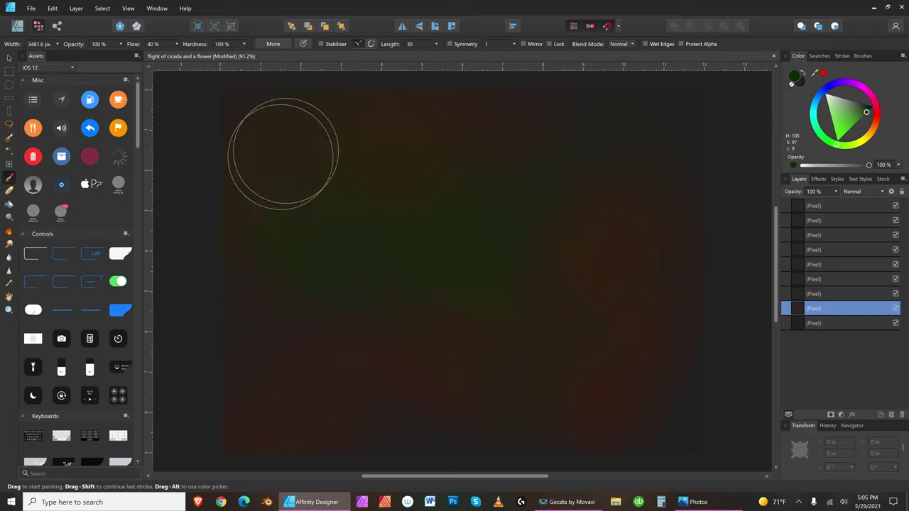
Blend more dark green into the lower and right areas of the canvas, varying the brush width.
{"action": "key", "text": "bracketleft"}
{"action": "key", "text": "bracketleft"}
{"action": "key", "text": "bracketleft"}
{"action": "key", "text": "bracketleft"}
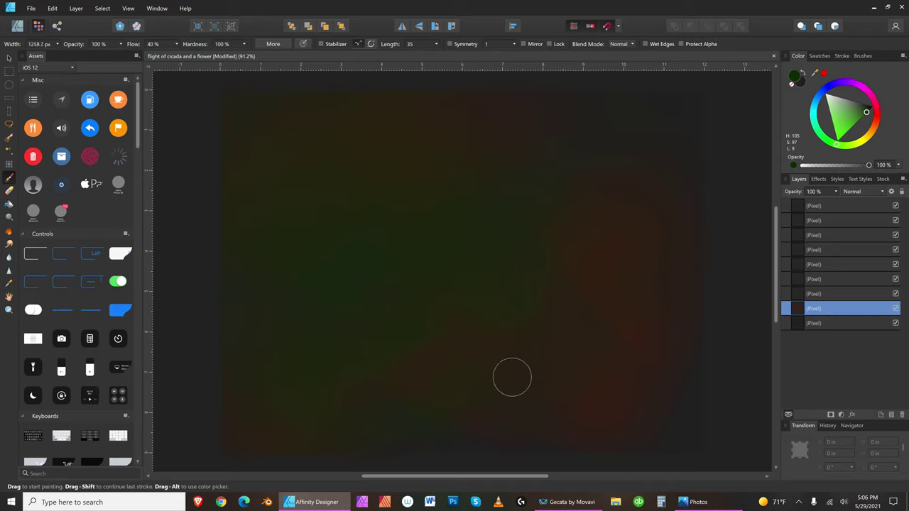
{"action": "key", "text": "bracketright"}
{"action": "key", "text": "bracketright"}
{"action": "key", "text": "bracketright"}
{"action": "key", "text": "bracketright"}
{"action": "key", "text": "bracketleft"}
{"action": "key", "text": "bracketleft"}
{"action": "key", "text": "bracketleft"}
{"action": "key", "text": "bracketleft"}
{"action": "key", "text": "bracketleft"}
{"action": "key", "text": "bracketleft"}
{"action": "key", "text": "bracketleft"}
{"action": "key", "text": "bracketleft"}
Paint dark red (H 356, S 98, L 12) patches over the middle of the canvas, enlarging the brush up to 4096 px.
{"action": "left_click", "coordinate": [876, 111]}
{"action": "left_click_drag", "start_coordinate": [839, 95], "coordinate": [845, 98]}
{"action": "key", "text": "bracketright"}
{"action": "key", "text": "bracketright"}
{"action": "key", "text": "bracketright"}
{"action": "key", "text": "bracketright"}
{"action": "key", "text": "bracketright"}
{"action": "key", "text": "bracketright"}
{"action": "key", "text": "bracketright"}
{"action": "key", "text": "bracketright"}
{"action": "mouse_move", "coordinate": [302, 301]}
{"action": "left_mouse_down"}
{"action": "mouse_move", "coordinate": [339, 310]}
{"action": "mouse_move", "coordinate": [460, 256]}
{"action": "mouse_move", "coordinate": [429, 170]}
{"action": "mouse_move", "coordinate": [490, 153]}
{"action": "mouse_move", "coordinate": [532, 300]}
{"action": "left_mouse_up"}
{"action": "key", "text": "bracketright"}
{"action": "key", "text": "bracketright"}
{"action": "key", "text": "bracketright"}
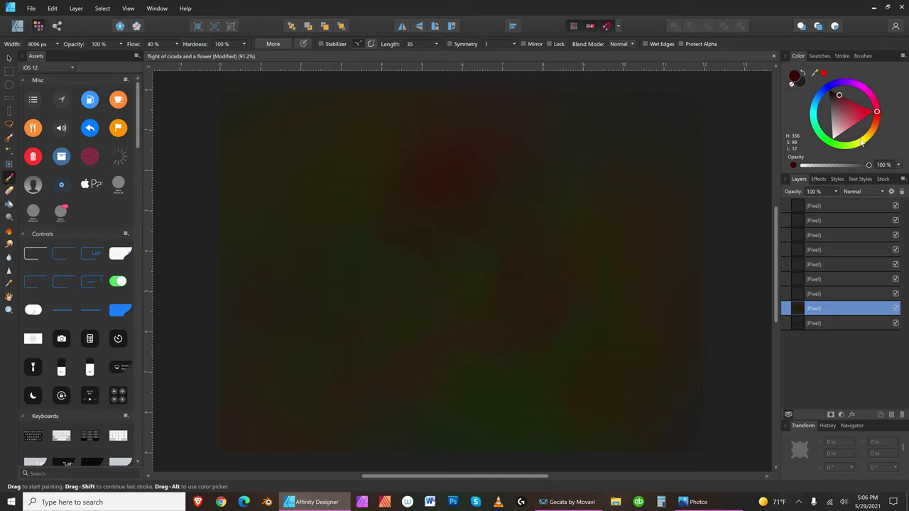
Brush brighter green (H 99, S 77, L 38) over the canvas's upper-right corner with the brush reduced to about 2516 px.
{"action": "left_click", "coordinate": [842, 148]}
{"action": "left_click", "coordinate": [849, 125]}
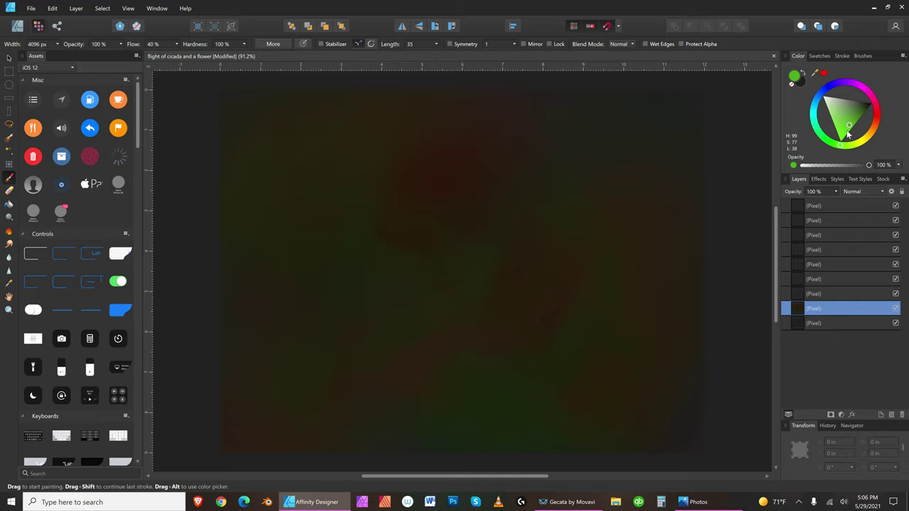
{"action": "key", "text": "bracketleft"}
{"action": "key", "text": "bracketleft"}
{"action": "key", "text": "bracketleft"}
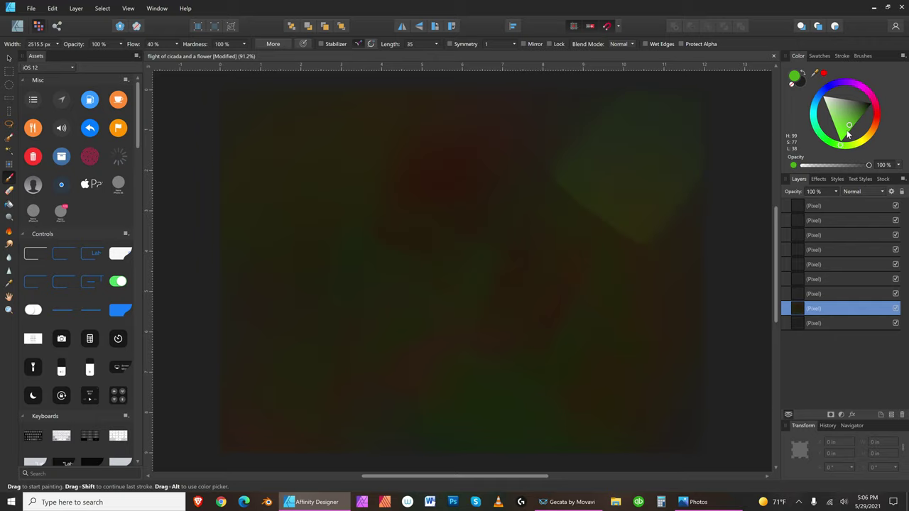
Set the brush hardness to 0% and undo the brighter green strokes in the canvas's upper-right corner.
{"action": "left_click", "coordinate": [242, 44]}
{"action": "type", "text": "[[[[[[[[[[["}
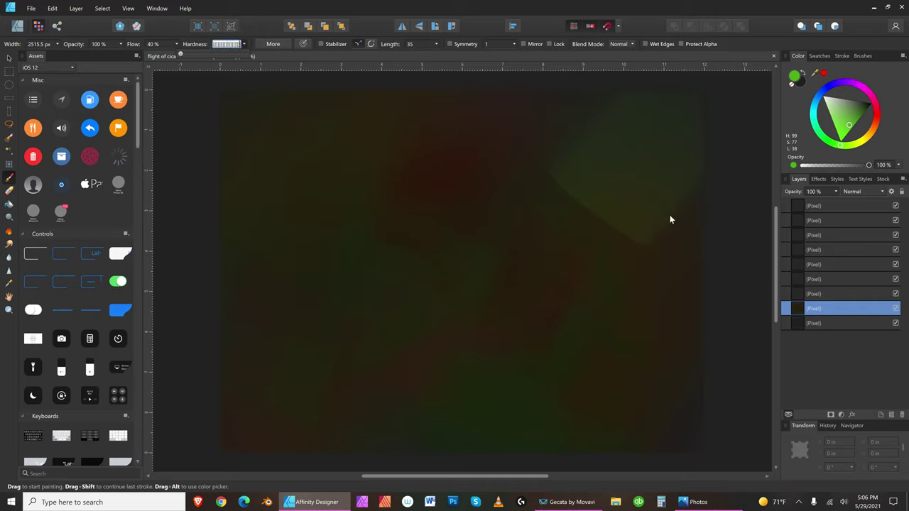
{"action": "left_click", "coordinate": [52, 8]}
{"action": "left_click", "coordinate": [58, 21]}
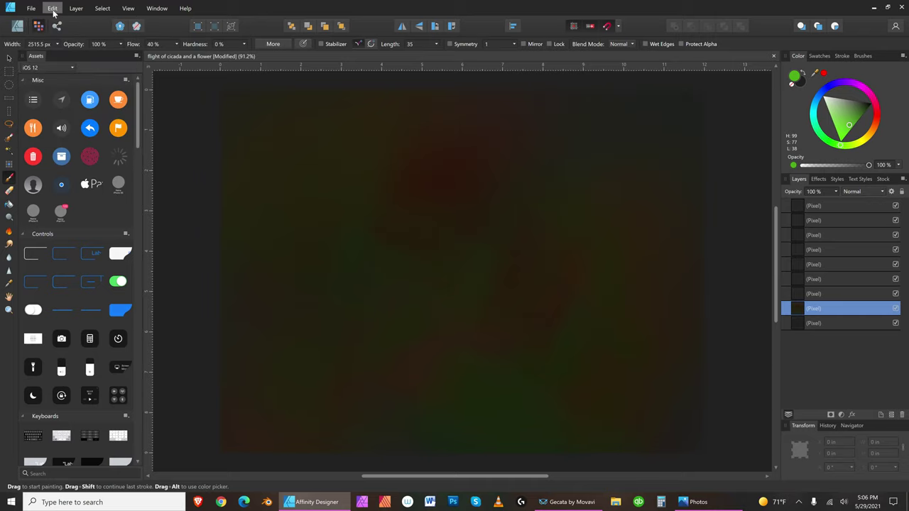
Brush bright green (H 99, S 77, L 38) along the canvas's right side, undoing the first stroke and varying the brush width.
{"action": "left_click_drag", "start_coordinate": [611, 284], "coordinate": [694, 203]}
{"action": "key", "text": "ctrl+z"}
{"action": "key", "text": "bracketleft"}
{"action": "key", "text": "bracketleft"}
{"action": "key", "text": "bracketleft"}
{"action": "mouse_move", "coordinate": [687, 376]}
{"action": "left_mouse_down"}
{"action": "mouse_move", "coordinate": [467, 403]}
{"action": "mouse_move", "coordinate": [213, 170]}
{"action": "mouse_move", "coordinate": [530, 114]}
{"action": "mouse_move", "coordinate": [691, 210]}
{"action": "mouse_move", "coordinate": [653, 175]}
{"action": "left_mouse_up"}
{"action": "key", "text": "bracketright"}
{"action": "key", "text": "bracketright"}
{"action": "key", "text": "bracketright"}
{"action": "key", "text": "bracketleft"}
{"action": "key", "text": "bracketleft"}
{"action": "key", "text": "bracketleft"}
{"action": "key", "text": "bracketleft"}
{"action": "key", "text": "bracketleft"}
{"action": "key", "text": "bracketleft"}
{"action": "key", "text": "bracketright"}
{"action": "key", "text": "bracketright"}
{"action": "key", "text": "bracketright"}
{"action": "left_click_drag", "start_coordinate": [669, 232], "coordinate": [634, 247]}
Brush the same bright green over the canvas's left side and lower-right corner, repeatedly resizing the brush.
{"action": "key", "text": "bracketright"}
{"action": "key", "text": "bracketright"}
{"action": "key", "text": "bracketright"}
{"action": "key", "text": "bracketleft"}
{"action": "key", "text": "bracketleft"}
{"action": "key", "text": "bracketright"}
{"action": "key", "text": "bracketleft"}
{"action": "key", "text": "bracketleft"}
{"action": "key", "text": "bracketright"}
{"action": "key", "text": "bracketright"}
{"action": "key", "text": "bracketright"}
{"action": "key", "text": "bracketright"}
{"action": "key", "text": "bracketright"}
{"action": "key", "text": "bracketright"}
{"action": "key", "text": "bracketright"}
{"action": "key", "text": "bracketright"}
{"action": "key", "text": "bracketright"}
{"action": "key", "text": "bracketright"}
{"action": "key", "text": "bracketright"}
{"action": "key", "text": "bracketright"}
{"action": "key", "text": "bracketright"}
{"action": "key", "text": "bracketright"}
{"action": "key", "text": "bracketright"}
{"action": "key", "text": "bracketright"}
{"action": "key", "text": "bracketleft"}
{"action": "key", "text": "bracketleft"}
{"action": "key", "text": "bracketleft"}
{"action": "key", "text": "bracketleft"}
{"action": "key", "text": "bracketleft"}
{"action": "key", "text": "bracketleft"}
{"action": "key", "text": "bracketleft"}
{"action": "key", "text": "bracketleft"}
{"action": "key", "text": "bracketleft"}
{"action": "key", "text": "bracketleft"}
{"action": "key", "text": "bracketleft"}
{"action": "key", "text": "bracketleft"}
{"action": "key", "text": "bracketleft"}
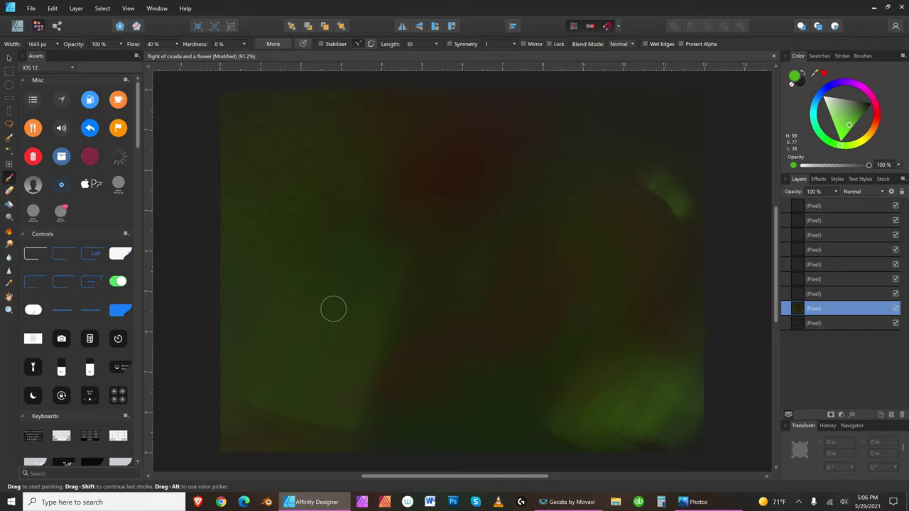
{"action": "key", "text": "bracketleft"}
{"action": "key", "text": "bracketleft"}
Choose a brush from the Pencils category and set its color to dark red (H 8, S 92, L 24).
{"action": "left_click", "coordinate": [862, 55]}
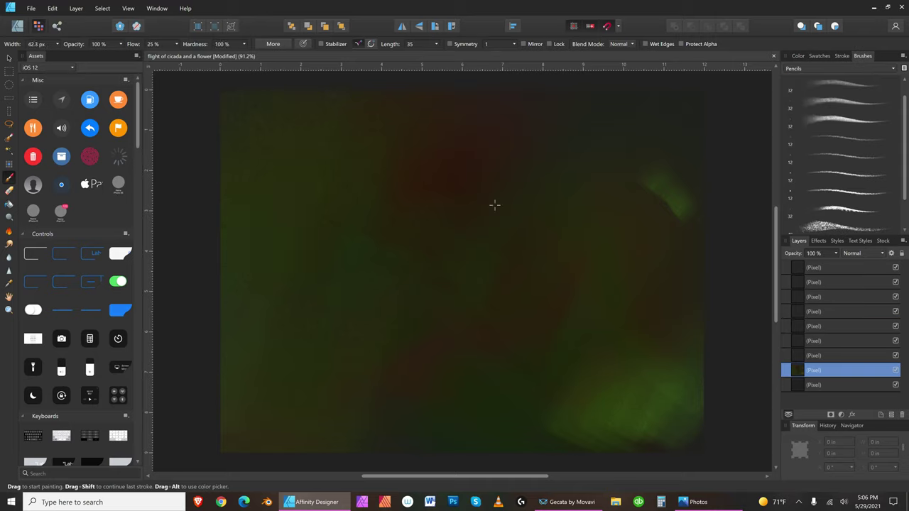
{"action": "left_click", "coordinate": [798, 56]}
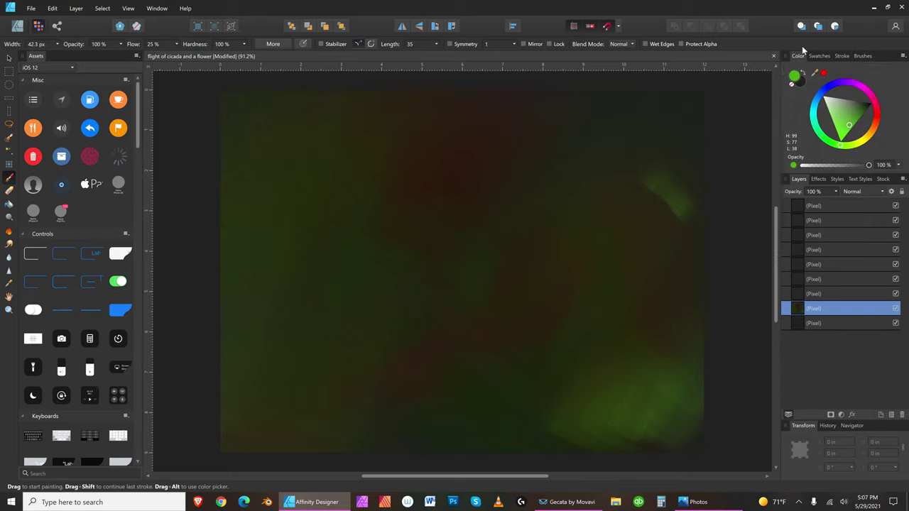
{"action": "left_click", "coordinate": [874, 118]}
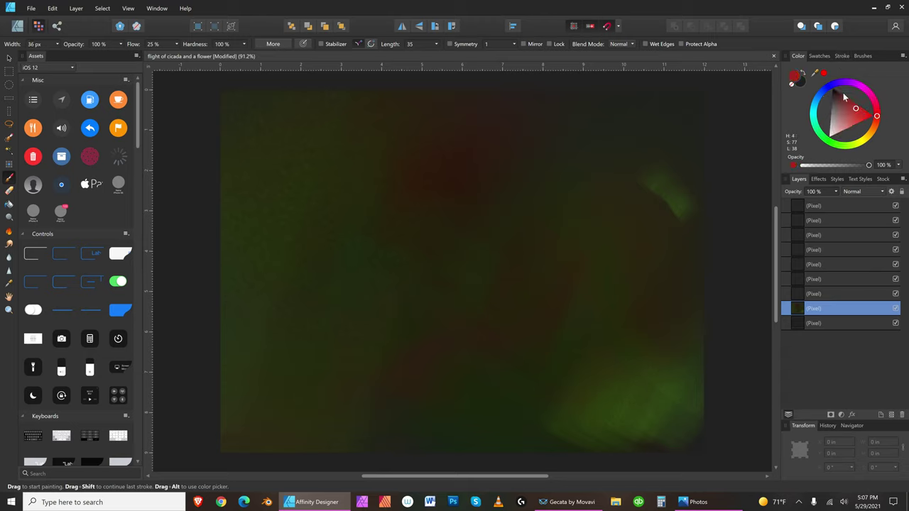
{"action": "left_click", "coordinate": [877, 122]}
{"action": "mouse_move", "coordinate": [877, 122]}
{"action": "left_mouse_down"}
{"action": "mouse_move", "coordinate": [872, 132]}
{"action": "mouse_move", "coordinate": [879, 119]}
{"action": "left_mouse_up"}
Brush dark red across the middle and upper right of the canvas with the pencil brush, ending at about 1817 px wide.
{"action": "key", "text": "bracketright"}
{"action": "key", "text": "bracketright"}
{"action": "key", "text": "bracketright"}
{"action": "key", "text": "bracketright"}
{"action": "key", "text": "bracketright"}
{"action": "key", "text": "bracketright"}
{"action": "key", "text": "bracketright"}
{"action": "key", "text": "bracketright"}
{"action": "key", "text": "bracketright"}
{"action": "key", "text": "bracketright"}
{"action": "key", "text": "bracketright"}
{"action": "mouse_move", "coordinate": [584, 215]}
{"action": "left_mouse_down"}
{"action": "mouse_move", "coordinate": [632, 125]}
{"action": "mouse_move", "coordinate": [543, 216]}
{"action": "left_mouse_up"}
{"action": "key", "text": "bracketleft"}
{"action": "key", "text": "bracketleft"}
{"action": "key", "text": "bracketleft"}
{"action": "key", "text": "bracketleft"}
{"action": "key", "text": "bracketleft"}
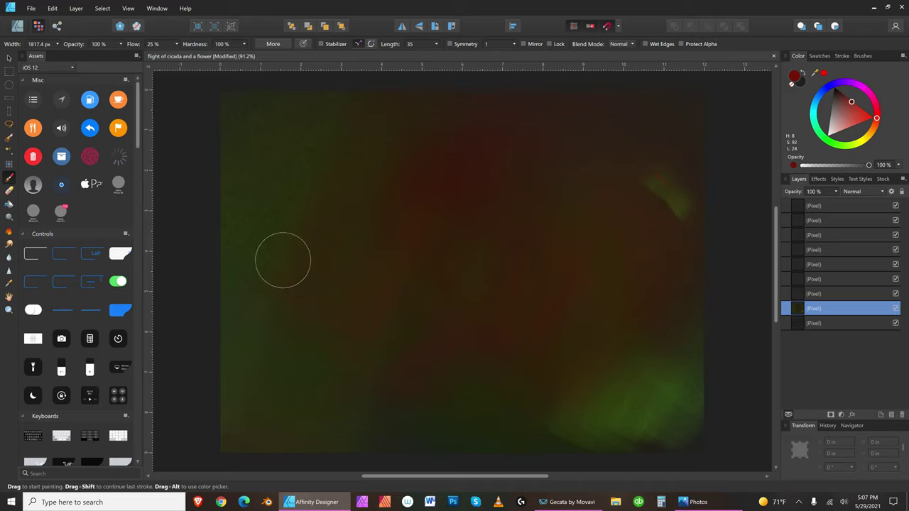
Brush brown (H 24, S 92, L 24) broadly across the canvas at about 1817 px wide, blending it over the red and green.
{"action": "left_click", "coordinate": [875, 128]}
{"action": "mouse_move", "coordinate": [681, 280]}
{"action": "left_mouse_down"}
{"action": "mouse_move", "coordinate": [591, 364]}
{"action": "mouse_move", "coordinate": [312, 358]}
{"action": "mouse_move", "coordinate": [465, 202]}
{"action": "mouse_move", "coordinate": [419, 338]}
{"action": "left_mouse_up"}
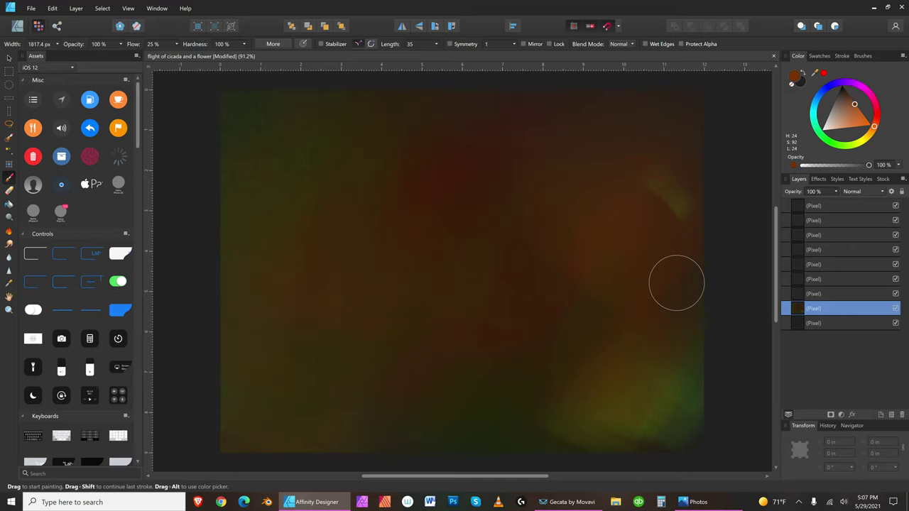
{"action": "key", "text": "bracketleft"}
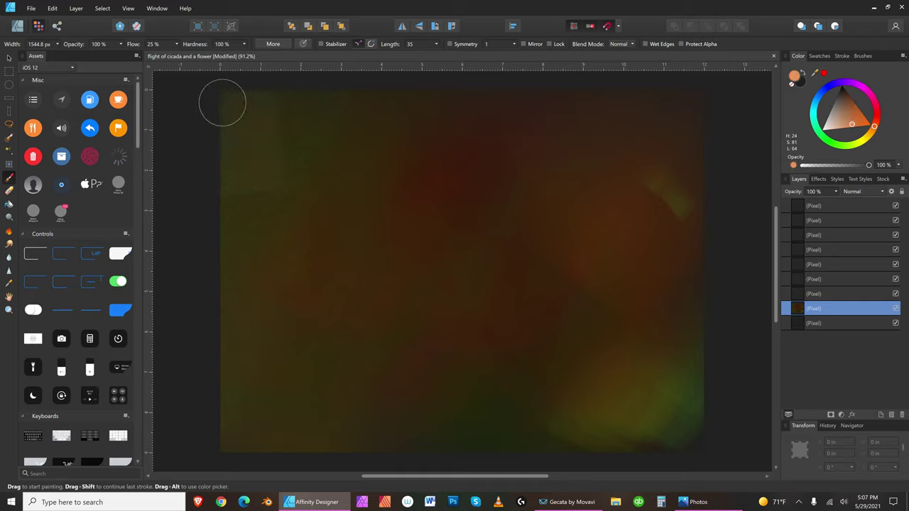
Brush light orange (H 24, S 81, L 64) diagonally over the canvas's middle and lower center, reducing the brush to about 949 px.
{"action": "left_click_drag", "start_coordinate": [454, 249], "coordinate": [561, 348]}
{"action": "key", "text": "bracketleft"}
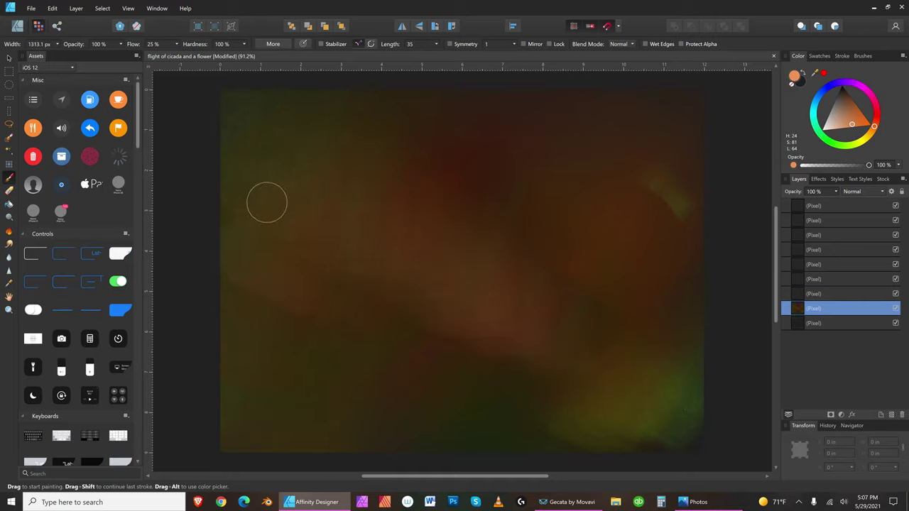
{"action": "left_click_drag", "start_coordinate": [509, 391], "coordinate": [544, 388]}
{"action": "key", "text": "bracketleft"}
{"action": "key", "text": "bracketleft"}
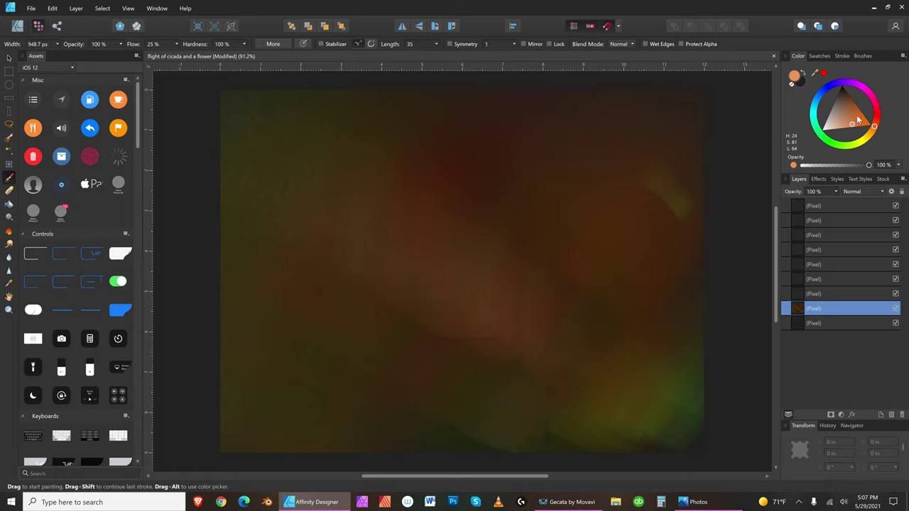
Paint pink (H 331, S 81, L 64) patches over the canvas's lower-left area, enlarging the brush to about 1378 px.
{"action": "left_click", "coordinate": [873, 101]}
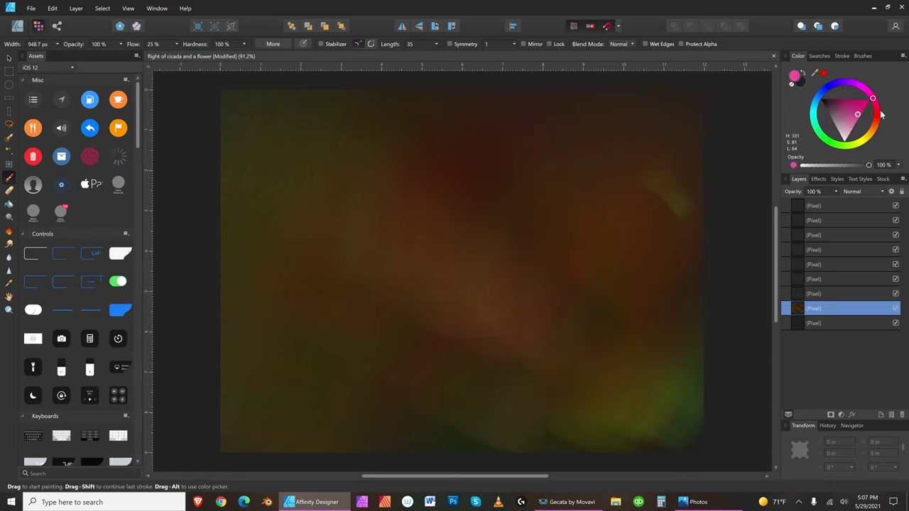
{"action": "key", "text": "bracketright"}
{"action": "mouse_move", "coordinate": [312, 294]}
{"action": "left_mouse_down"}
{"action": "mouse_move", "coordinate": [312, 405]}
{"action": "mouse_move", "coordinate": [354, 406]}
{"action": "mouse_move", "coordinate": [338, 252]}
{"action": "mouse_move", "coordinate": [368, 440]}
{"action": "mouse_move", "coordinate": [443, 421]}
{"action": "left_mouse_up"}
{"action": "key", "text": "bracketright"}
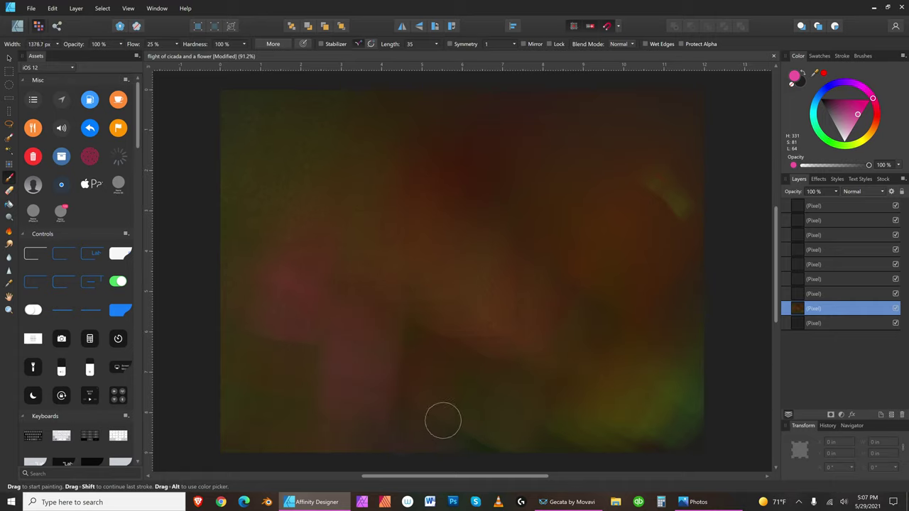
Brush golden yellow (H 39, S 81, L 64) over the right half of the canvas, varying the brush width down to about 495 px.
{"action": "left_click", "coordinate": [870, 133]}
{"action": "key", "text": "bracketright"}
{"action": "key", "text": "bracketright"}
{"action": "key", "text": "bracketright"}
{"action": "key", "text": "bracketright"}
{"action": "key", "text": "bracketright"}
{"action": "mouse_move", "coordinate": [666, 395]}
{"action": "left_mouse_down"}
{"action": "mouse_move", "coordinate": [652, 329]}
{"action": "mouse_move", "coordinate": [544, 324]}
{"action": "mouse_move", "coordinate": [592, 360]}
{"action": "mouse_move", "coordinate": [659, 300]}
{"action": "mouse_move", "coordinate": [574, 310]}
{"action": "mouse_move", "coordinate": [451, 352]}
{"action": "mouse_move", "coordinate": [389, 392]}
{"action": "mouse_move", "coordinate": [551, 386]}
{"action": "left_mouse_up"}
{"action": "key", "text": "bracketright"}
{"action": "key", "text": "bracketright"}
{"action": "key", "text": "bracketright"}
{"action": "key", "text": "bracketright"}
{"action": "key", "text": "bracketleft"}
{"action": "key", "text": "bracketleft"}
{"action": "key", "text": "bracketleft"}
{"action": "key", "text": "bracketleft"}
{"action": "key", "text": "bracketleft"}
{"action": "key", "text": "bracketleft"}
{"action": "key", "text": "bracketleft"}
{"action": "key", "text": "bracketleft"}
{"action": "key", "text": "bracketleft"}
{"action": "key", "text": "bracketleft"}
{"action": "key", "text": "bracketleft"}
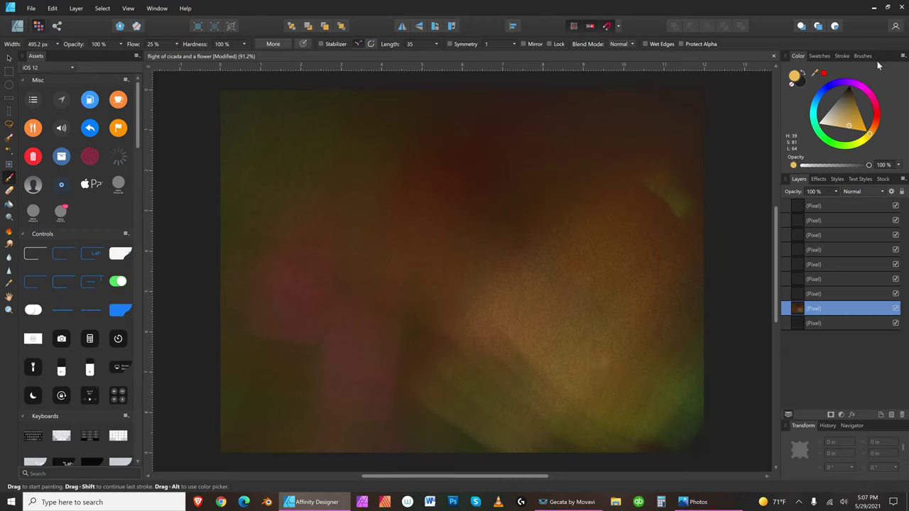
Brush pale beige (H 39, S 12, L 79) diagonally from the canvas's upper left to its lower right, resizing the brush.
{"action": "key", "text": "bracketleft"}
{"action": "left_click", "coordinate": [826, 115]}
{"action": "key", "text": "bracketright"}
{"action": "mouse_move", "coordinate": [266, 171]}
{"action": "left_mouse_down"}
{"action": "mouse_move", "coordinate": [192, 124]}
{"action": "mouse_move", "coordinate": [398, 244]}
{"action": "mouse_move", "coordinate": [603, 396]}
{"action": "left_mouse_up"}
{"action": "key", "text": "bracketright"}
{"action": "key", "text": "bracketright"}
{"action": "key", "text": "bracketright"}
{"action": "key", "text": "bracketright"}
{"action": "key", "text": "bracketright"}
{"action": "key", "text": "bracketright"}
{"action": "key", "text": "bracketright"}
{"action": "key", "text": "bracketright"}
{"action": "key", "text": "bracketright"}
{"action": "key", "text": "bracketright"}
{"action": "key", "text": "bracketright"}
{"action": "key", "text": "bracketright"}
{"action": "key", "text": "bracketright"}
{"action": "key", "text": "bracketright"}
{"action": "key", "text": "bracketright"}
{"action": "key", "text": "bracketright"}
{"action": "key", "text": "bracketright"}
{"action": "key", "text": "bracketright"}
{"action": "key", "text": "bracketright"}
{"action": "key", "text": "bracketright"}
{"action": "key", "text": "bracketright"}
{"action": "key", "text": "bracketright"}
{"action": "key", "text": "bracketright"}
{"action": "key", "text": "bracketright"}
{"action": "key", "text": "bracketright"}
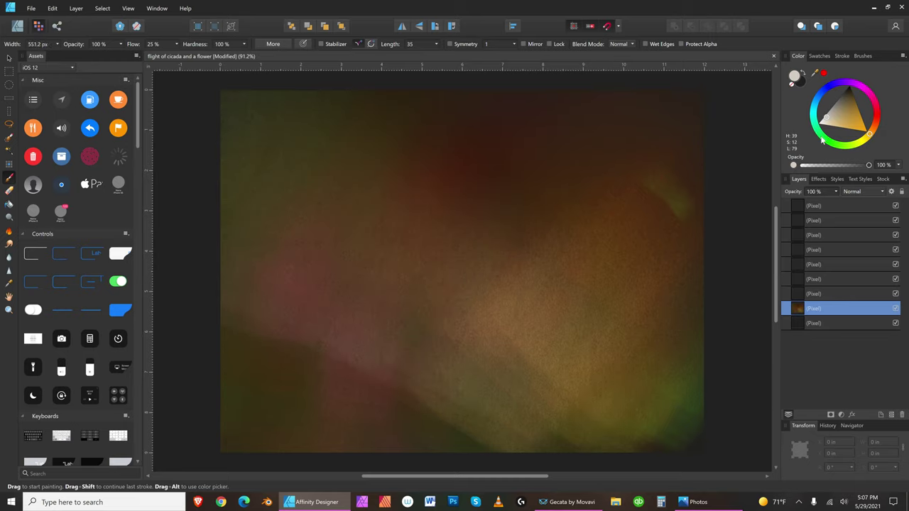
Brush pale gray-green (H 136, S 12, L 79) over the canvas's left and middle areas after reducing the brush width.
{"action": "left_click", "coordinate": [822, 135]}
{"action": "key", "text": "bracketleft"}
{"action": "key", "text": "bracketleft"}
{"action": "key", "text": "bracketleft"}
{"action": "key", "text": "bracketleft"}
{"action": "key", "text": "bracketleft"}
{"action": "key", "text": "bracketleft"}
{"action": "key", "text": "bracketleft"}
{"action": "key", "text": "bracketleft"}
{"action": "key", "text": "bracketleft"}
{"action": "left_click", "coordinate": [330, 227]}
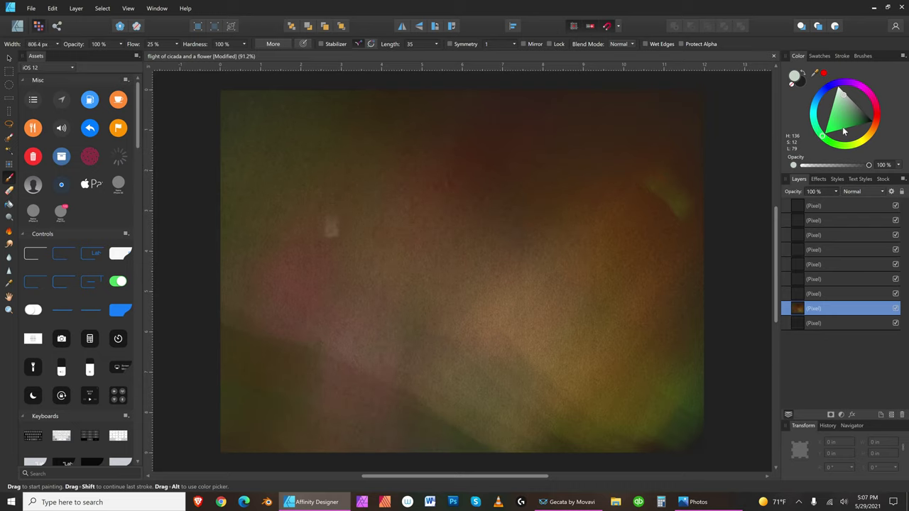
Brush vivid green (H 136, S 62, L 48) over the center and left of the canvas, varying the brush width.
{"action": "key", "text": "bracketright"}
{"action": "key", "text": "bracketright"}
{"action": "key", "text": "bracketright"}
{"action": "mouse_move", "coordinate": [551, 244]}
{"action": "left_mouse_down"}
{"action": "mouse_move", "coordinate": [434, 279]}
{"action": "mouse_move", "coordinate": [371, 228]}
{"action": "mouse_move", "coordinate": [354, 345]}
{"action": "left_mouse_up"}
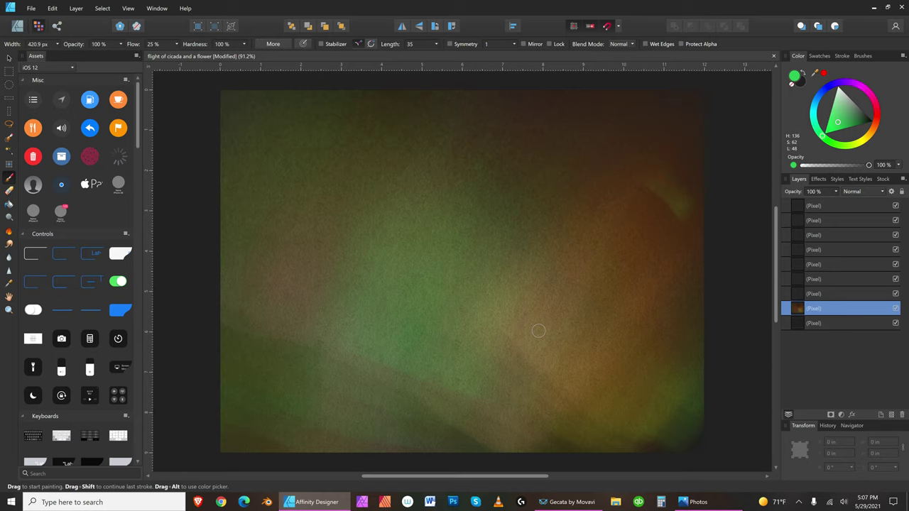
Choose the soft 32 px brush from the Basic category, set its width to about 63 px, and dismiss the tablet driver message.
{"action": "left_click", "coordinate": [864, 55]}
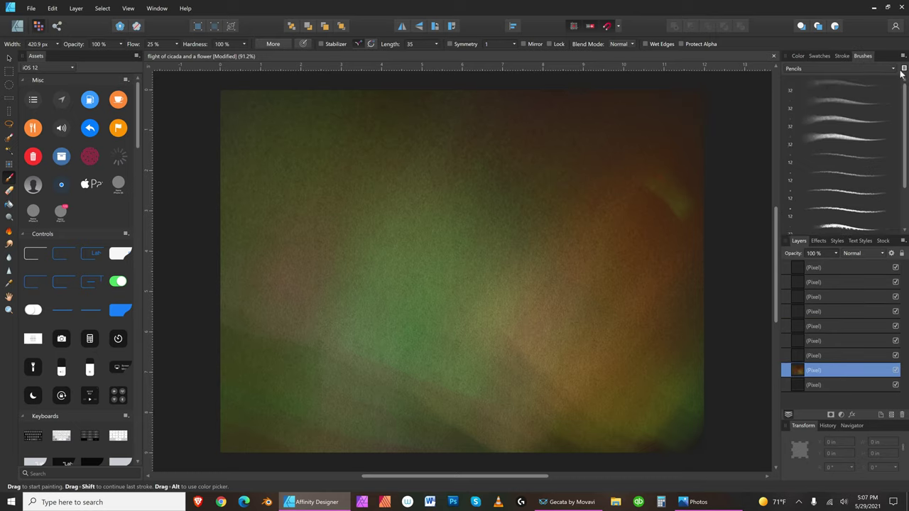
{"action": "left_click", "coordinate": [894, 69]}
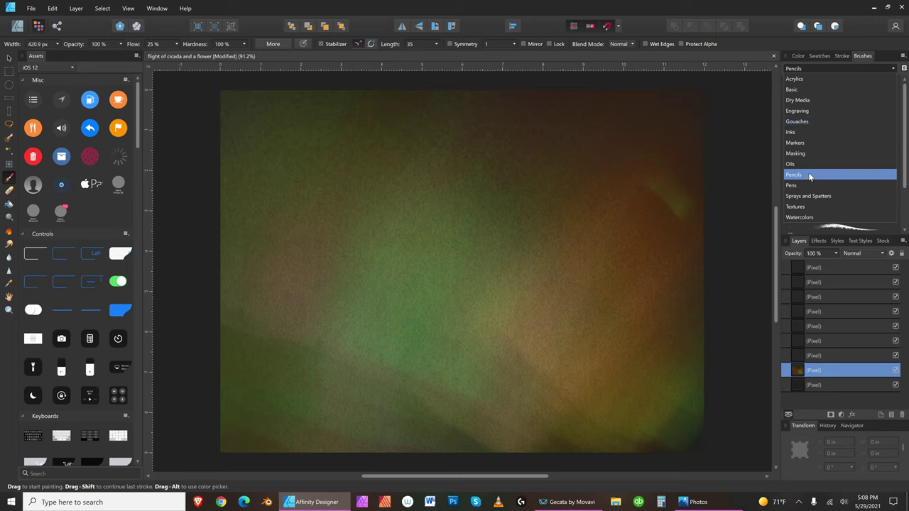
{"action": "left_click", "coordinate": [803, 89]}
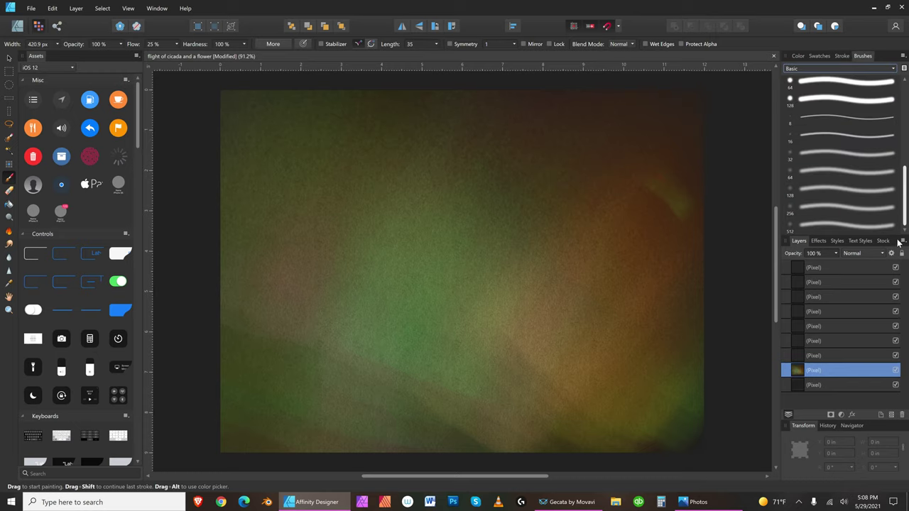
{"action": "left_click", "coordinate": [844, 157]}
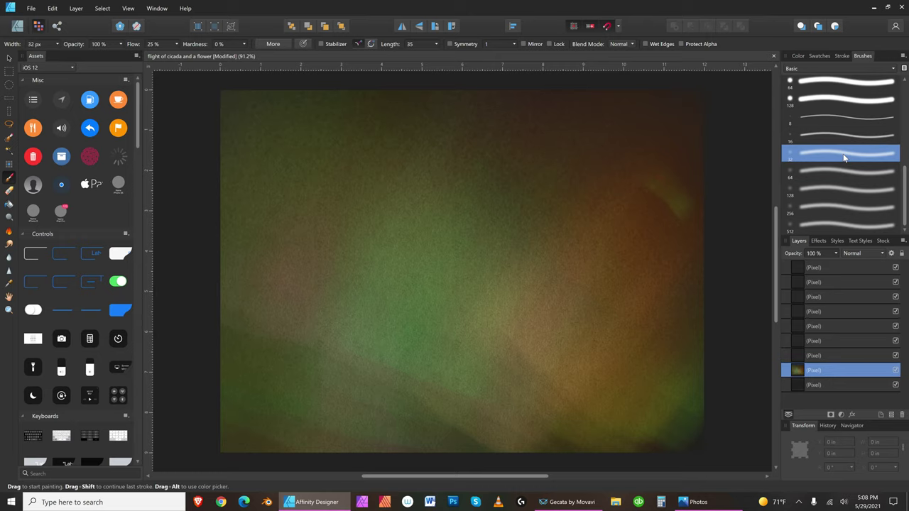
{"action": "key", "text": "]"}
{"action": "key", "text": "]"}
{"action": "key", "text": "]"}
{"action": "key", "text": "]"}
{"action": "key", "text": "]"}
{"action": "key", "text": "]"}
{"action": "key", "text": "]"}
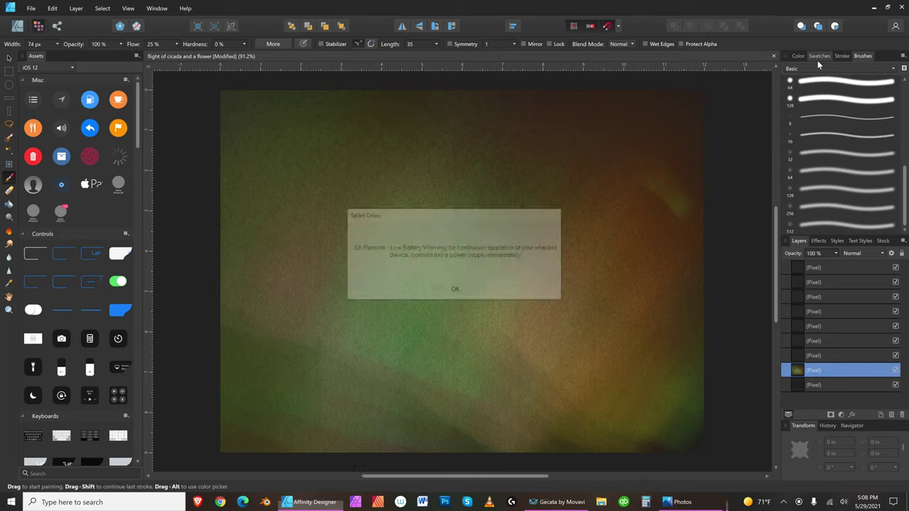
{"action": "left_click", "coordinate": [451, 289]}
{"action": "key", "text": "bracketleft"}
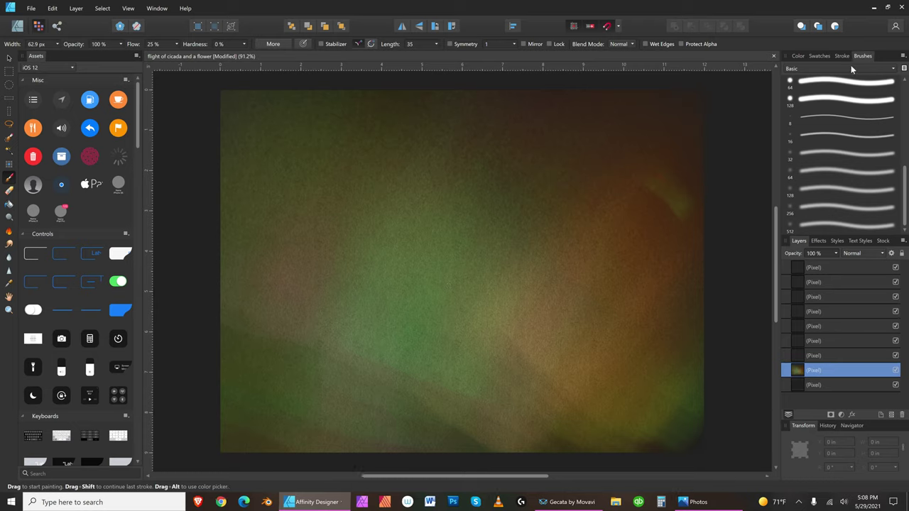
Brush dark red-brown (H 18, S 95, L 15) over the canvas's right side and along its lower-left diagonal, enlarging the brush considerably.
{"action": "left_click", "coordinate": [798, 56]}
{"action": "left_click", "coordinate": [876, 125]}
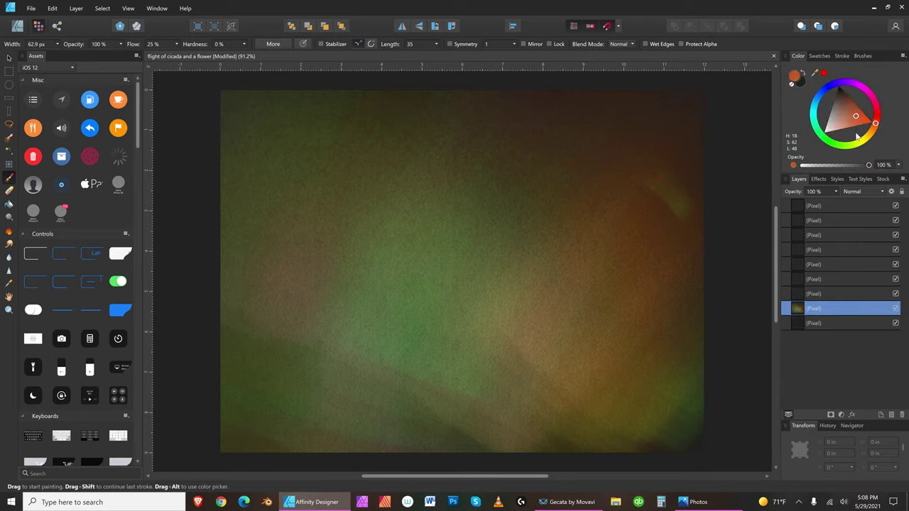
{"action": "key", "text": "bracketright"}
{"action": "key", "text": "bracketright"}
{"action": "key", "text": "bracketright"}
{"action": "key", "text": "bracketright"}
{"action": "key", "text": "bracketright"}
{"action": "key", "text": "bracketright"}
{"action": "key", "text": "bracketright"}
{"action": "key", "text": "bracketright"}
{"action": "mouse_move", "coordinate": [591, 305]}
{"action": "left_mouse_down"}
{"action": "mouse_move", "coordinate": [645, 289]}
{"action": "mouse_move", "coordinate": [648, 276]}
{"action": "mouse_move", "coordinate": [597, 281]}
{"action": "mouse_move", "coordinate": [683, 300]}
{"action": "mouse_move", "coordinate": [574, 289]}
{"action": "mouse_move", "coordinate": [670, 415]}
{"action": "mouse_move", "coordinate": [632, 406]}
{"action": "mouse_move", "coordinate": [494, 414]}
{"action": "mouse_move", "coordinate": [277, 371]}
{"action": "mouse_move", "coordinate": [254, 338]}
{"action": "left_mouse_up"}
{"action": "key", "text": "bracketleft"}
{"action": "key", "text": "bracketleft"}
{"action": "key", "text": "bracketright"}
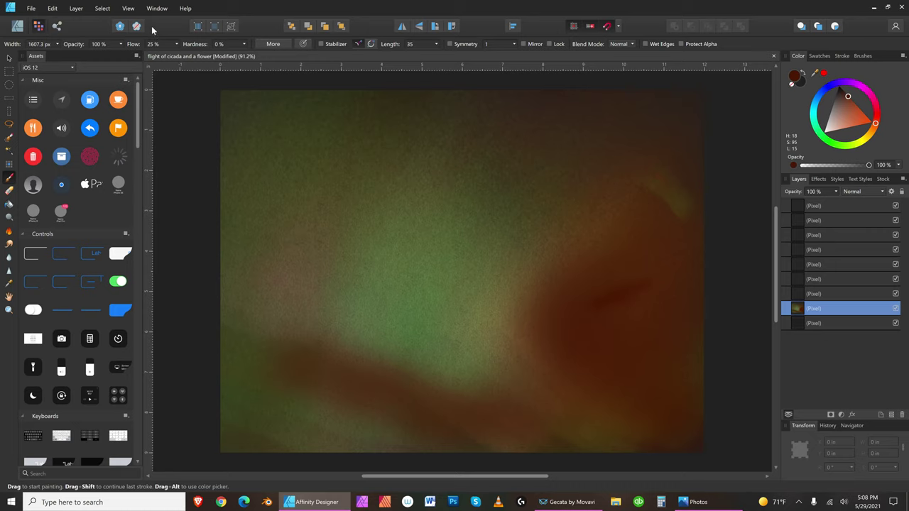
Set the brush opacity to 56% and the flow to 12%.
{"action": "left_click", "coordinate": [122, 45]}
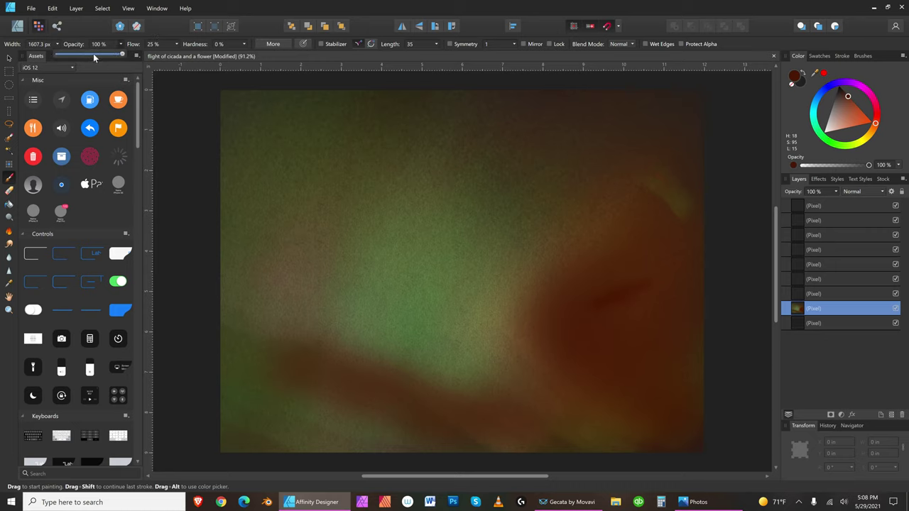
{"action": "left_click", "coordinate": [177, 46]}
{"action": "left_click", "coordinate": [176, 45]}
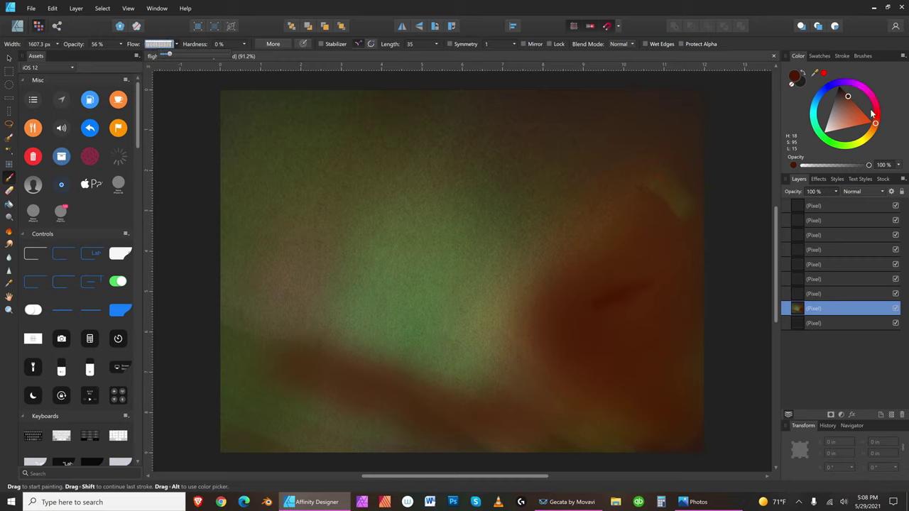
Brush very dark brown (H 18, S 69, L 8) over the canvas's right side, varying the brush width from about 2811 px down to 581 px.
{"action": "key", "text": "]"}
{"action": "key", "text": "]"}
{"action": "key", "text": "]"}
{"action": "key", "text": "]"}
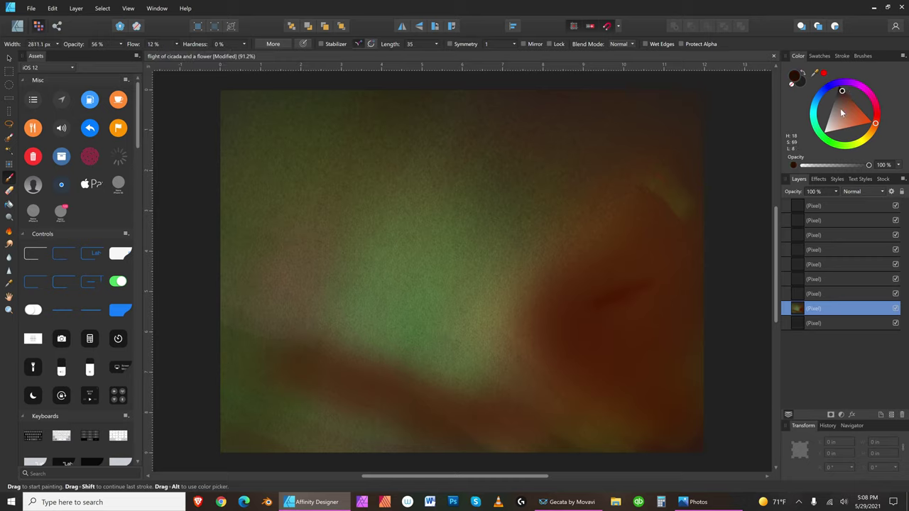
{"action": "left_click_drag", "start_coordinate": [645, 214], "coordinate": [651, 245]}
{"action": "key", "text": "["}
{"action": "key", "text": "["}
{"action": "key", "text": "["}
{"action": "key", "text": "["}
{"action": "key", "text": "["}
{"action": "key", "text": "["}
{"action": "key", "text": "["}
{"action": "key", "text": "["}
{"action": "key", "text": "["}
{"action": "key", "text": "["}
{"action": "key", "text": "["}
{"action": "key", "text": "["}
{"action": "key", "text": "["}
{"action": "key", "text": "["}
{"action": "key", "text": "["}
{"action": "key", "text": "["}
{"action": "key", "text": "["}
{"action": "key", "text": "["}
{"action": "key", "text": "["}
{"action": "key", "text": "["}
{"action": "key", "text": "bracketright"}
{"action": "key", "text": "bracketright"}
{"action": "key", "text": "bracketright"}
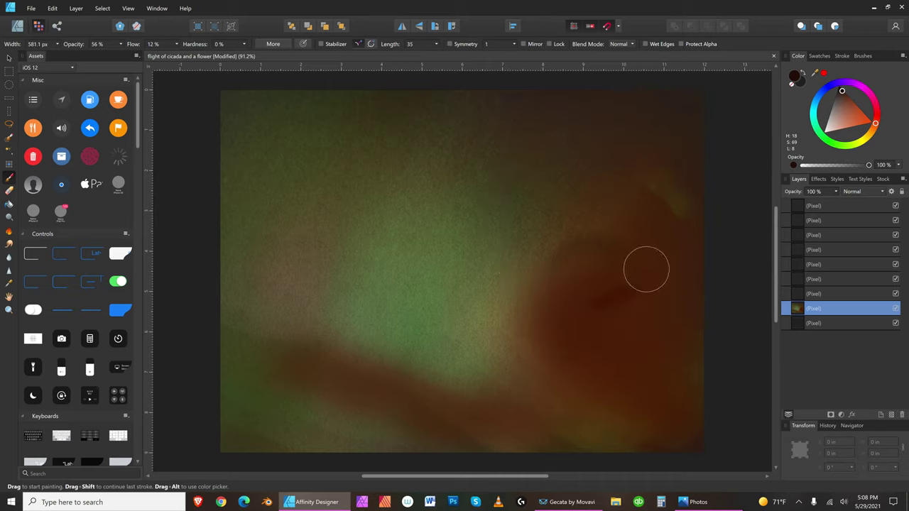
{"action": "key", "text": "bracketright"}
{"action": "left_click_drag", "start_coordinate": [683, 196], "coordinate": [592, 327]}
Reduce the brush width and paint a thin dark brown curve from the canvas's center toward its upper right.
{"action": "key", "text": "bracketleft"}
{"action": "key", "text": "bracketleft"}
{"action": "key", "text": "bracketleft"}
{"action": "key", "text": "bracketleft"}
{"action": "key", "text": "bracketleft"}
{"action": "key", "text": "bracketleft"}
{"action": "key", "text": "bracketleft"}
{"action": "key", "text": "bracketleft"}
{"action": "key", "text": "bracketleft"}
{"action": "key", "text": "bracketleft"}
{"action": "key", "text": "bracketright"}
{"action": "mouse_move", "coordinate": [429, 362]}
{"action": "left_mouse_down"}
{"action": "mouse_move", "coordinate": [450, 245]}
{"action": "mouse_move", "coordinate": [644, 196]}
{"action": "left_mouse_up"}
Darken the canvas's center and upper left with broad dark brown strokes, enlarging the brush to more than 2000 px.
{"action": "key", "text": "bracketright"}
{"action": "key", "text": "bracketright"}
{"action": "key", "text": "bracketright"}
{"action": "key", "text": "bracketright"}
{"action": "key", "text": "bracketright"}
{"action": "key", "text": "bracketright"}
{"action": "key", "text": "bracketright"}
{"action": "key", "text": "bracketright"}
{"action": "key", "text": "bracketright"}
{"action": "key", "text": "bracketright"}
{"action": "mouse_move", "coordinate": [469, 267]}
{"action": "left_mouse_down"}
{"action": "mouse_move", "coordinate": [511, 224]}
{"action": "mouse_move", "coordinate": [404, 265]}
{"action": "left_mouse_up"}
{"action": "key", "text": "bracketleft"}
{"action": "key", "text": "bracketleft"}
{"action": "key", "text": "bracketleft"}
{"action": "mouse_move", "coordinate": [270, 171]}
{"action": "left_mouse_down"}
{"action": "mouse_move", "coordinate": [339, 243]}
{"action": "mouse_move", "coordinate": [423, 285]}
{"action": "left_mouse_up"}
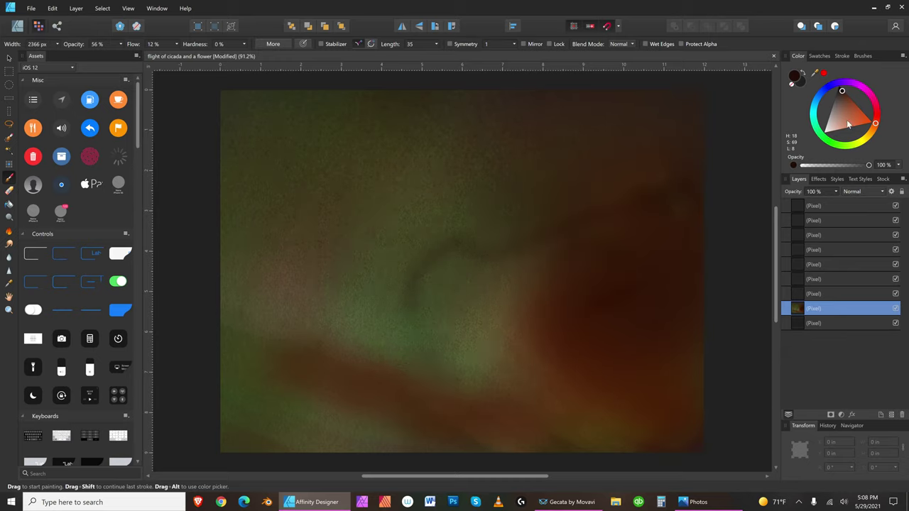
Brush very dark green (S 69, L 8) over the canvas's upper-left area with a brush over 2000 px wide.
{"action": "left_click", "coordinate": [834, 145]}
{"action": "key", "text": "bracketright"}
{"action": "key", "text": "bracketright"}
{"action": "mouse_move", "coordinate": [317, 212]}
{"action": "left_mouse_down"}
{"action": "mouse_move", "coordinate": [326, 235]}
{"action": "mouse_move", "coordinate": [257, 288]}
{"action": "left_mouse_up"}
{"action": "key", "text": "bracketleft"}
Brush vivid orange-red (H 16, S 100, L 53) over the canvas's upper right and center, varying the brush width.
{"action": "left_click", "coordinate": [875, 125]}
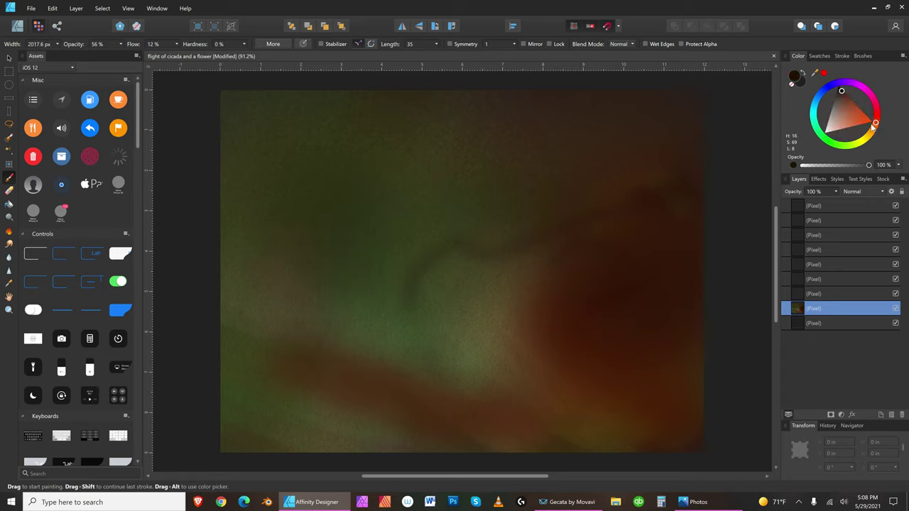
{"action": "left_click_drag", "start_coordinate": [561, 227], "coordinate": [502, 243]}
{"action": "key", "text": "bracketleft"}
{"action": "key", "text": "bracketleft"}
{"action": "key", "text": "bracketleft"}
{"action": "left_click_drag", "start_coordinate": [460, 288], "coordinate": [443, 290]}
{"action": "key", "text": "bracketright"}
{"action": "key", "text": "bracketright"}
{"action": "mouse_move", "coordinate": [566, 186]}
{"action": "left_mouse_down"}
{"action": "mouse_move", "coordinate": [434, 267]}
{"action": "mouse_move", "coordinate": [648, 222]}
{"action": "mouse_move", "coordinate": [533, 273]}
{"action": "mouse_move", "coordinate": [472, 330]}
{"action": "left_mouse_up"}
{"action": "key", "text": "bracketright"}
{"action": "key", "text": "bracketright"}
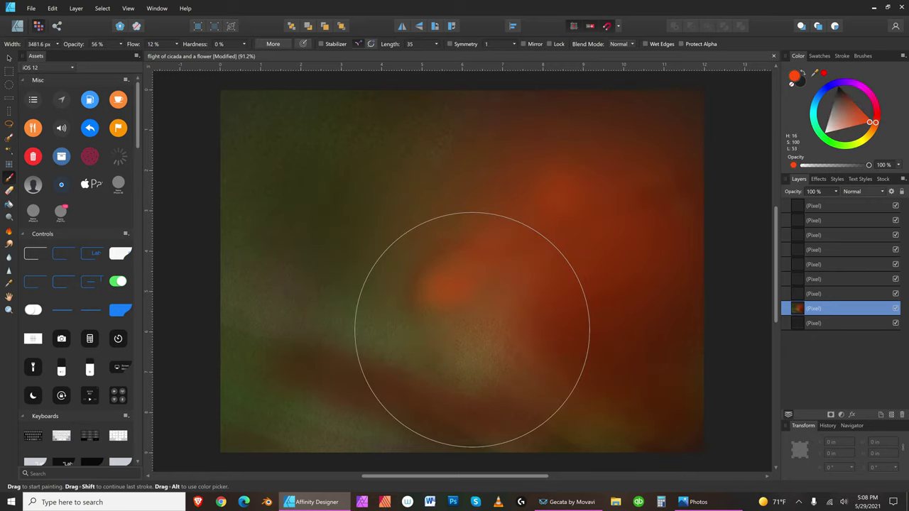
{"action": "key", "text": "bracketleft"}
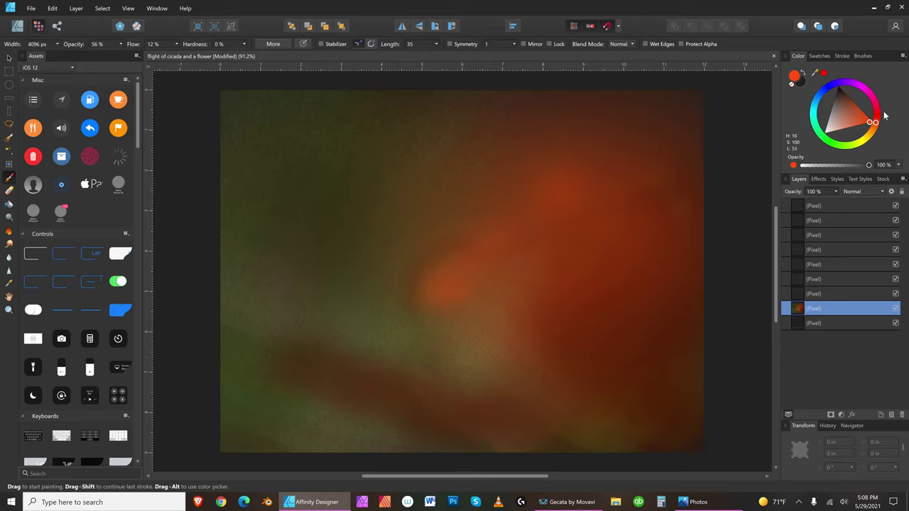
Brush lime green (H 85, S 100, L 53) over the canvas's lower right, center and lower left, varying the brush width.
{"action": "left_click", "coordinate": [852, 146]}
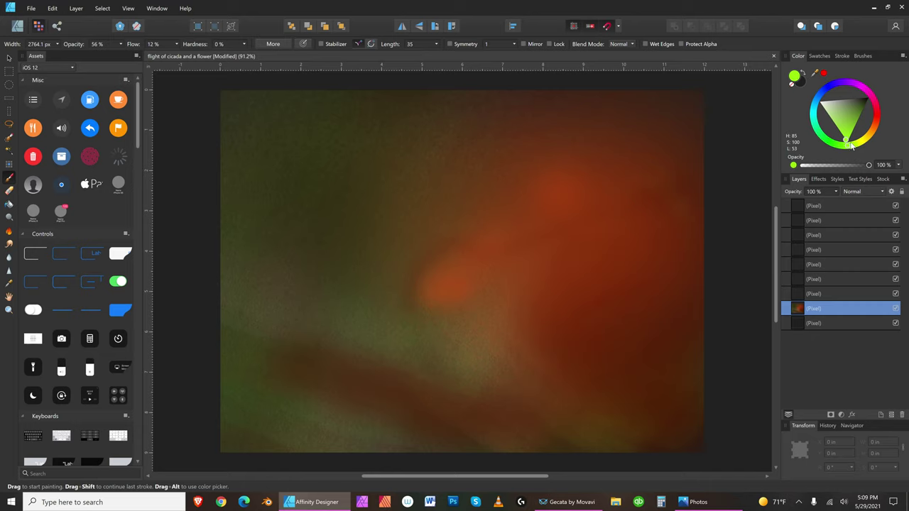
{"action": "mouse_move", "coordinate": [645, 355]}
{"action": "left_mouse_down"}
{"action": "mouse_move", "coordinate": [622, 305]}
{"action": "mouse_move", "coordinate": [568, 386]}
{"action": "mouse_move", "coordinate": [557, 373]}
{"action": "left_mouse_up"}
{"action": "key", "text": "bracketleft"}
{"action": "key", "text": "bracketleft"}
{"action": "key", "text": "bracketleft"}
{"action": "mouse_move", "coordinate": [480, 267]}
{"action": "left_mouse_down"}
{"action": "mouse_move", "coordinate": [450, 284]}
{"action": "mouse_move", "coordinate": [425, 339]}
{"action": "mouse_move", "coordinate": [303, 336]}
{"action": "mouse_move", "coordinate": [294, 362]}
{"action": "mouse_move", "coordinate": [298, 386]}
{"action": "mouse_move", "coordinate": [370, 426]}
{"action": "mouse_move", "coordinate": [490, 406]}
{"action": "left_mouse_up"}
{"action": "key", "text": "bracketright"}
{"action": "key", "text": "bracketright"}
Brush near-white green (H 85, S 100, L 96) over the canvas's lower-right and lower-center areas, varying the brush width.
{"action": "left_click", "coordinate": [835, 102]}
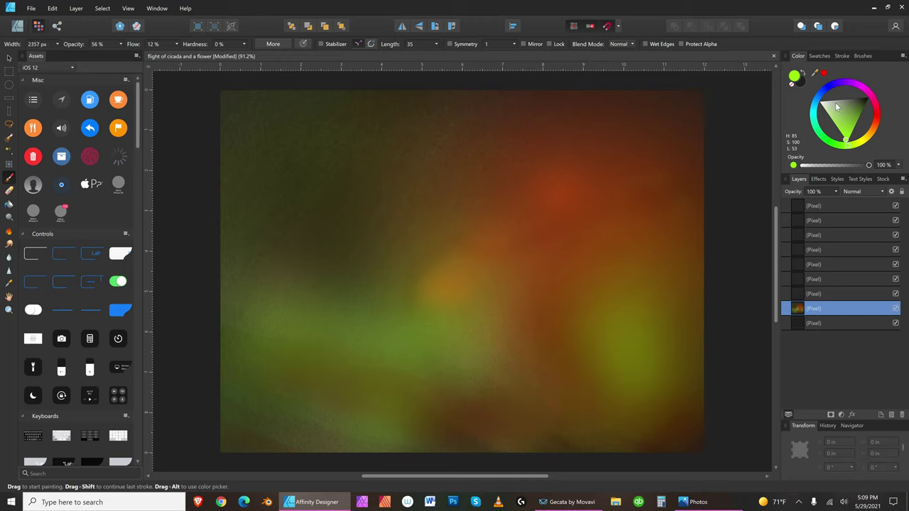
{"action": "key", "text": "bracketleft"}
{"action": "mouse_move", "coordinate": [674, 275]}
{"action": "left_mouse_down"}
{"action": "mouse_move", "coordinate": [610, 310]}
{"action": "mouse_move", "coordinate": [596, 353]}
{"action": "left_mouse_up"}
{"action": "left_click_drag", "start_coordinate": [499, 383], "coordinate": [608, 334]}
{"action": "key", "text": "bracketleft"}
{"action": "key", "text": "bracketleft"}
{"action": "key", "text": "bracketleft"}
{"action": "key", "text": "bracketleft"}
{"action": "key", "text": "bracketleft"}
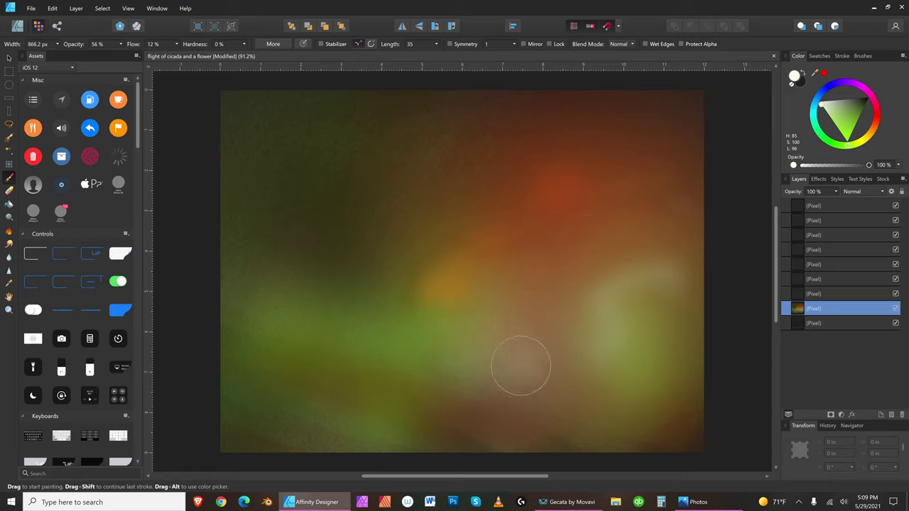
{"action": "key", "text": "bracketright"}
{"action": "key", "text": "bracketright"}
{"action": "key", "text": "bracketright"}
{"action": "key", "text": "bracketright"}
{"action": "key", "text": "bracketleft"}
{"action": "key", "text": "bracketleft"}
{"action": "key", "text": "bracketleft"}
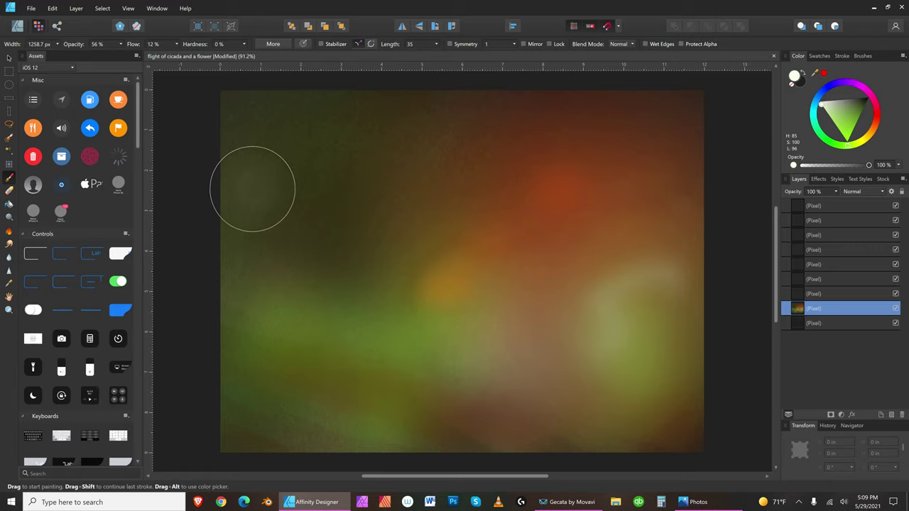
Brush pale diagonal light streaks from the canvas's upper left to its lower center, reducing the brush width to about 630–690 px.
{"action": "key", "text": "bracketright"}
{"action": "key", "text": "bracketright"}
{"action": "key", "text": "bracketright"}
{"action": "mouse_move", "coordinate": [179, 151]}
{"action": "left_mouse_down"}
{"action": "mouse_move", "coordinate": [306, 219]}
{"action": "mouse_move", "coordinate": [580, 404]}
{"action": "left_mouse_up"}
{"action": "key", "text": "bracketleft"}
{"action": "key", "text": "bracketleft"}
{"action": "key", "text": "bracketleft"}
{"action": "key", "text": "bracketleft"}
{"action": "key", "text": "bracketright"}
{"action": "key", "text": "bracketright"}
{"action": "key", "text": "bracketright"}
{"action": "key", "text": "bracketleft"}
{"action": "key", "text": "bracketleft"}
{"action": "key", "text": "bracketleft"}
{"action": "mouse_move", "coordinate": [219, 171]}
{"action": "left_mouse_down"}
{"action": "mouse_move", "coordinate": [397, 287]}
{"action": "mouse_move", "coordinate": [573, 389]}
{"action": "left_mouse_up"}
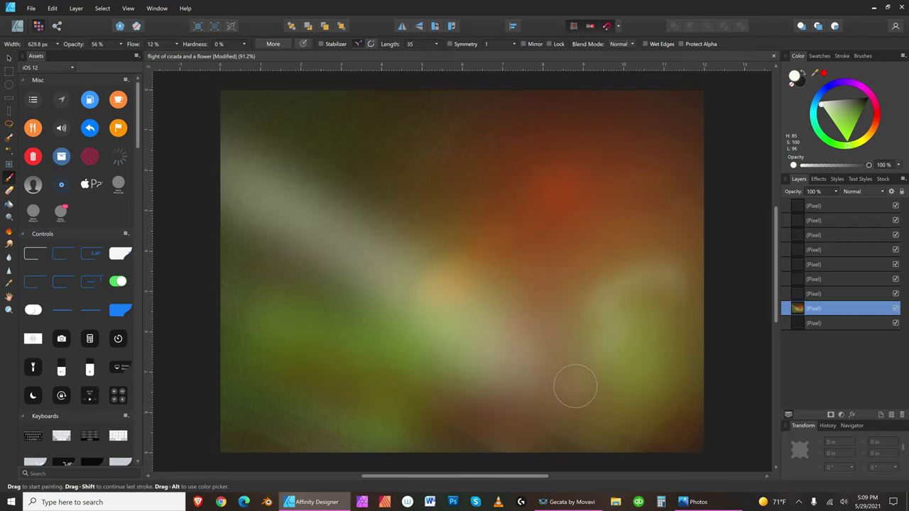
{"action": "key", "text": "bracketright"}
{"action": "left_click_drag", "start_coordinate": [280, 251], "coordinate": [470, 426]}
{"action": "left_click_drag", "start_coordinate": [219, 109], "coordinate": [421, 258]}
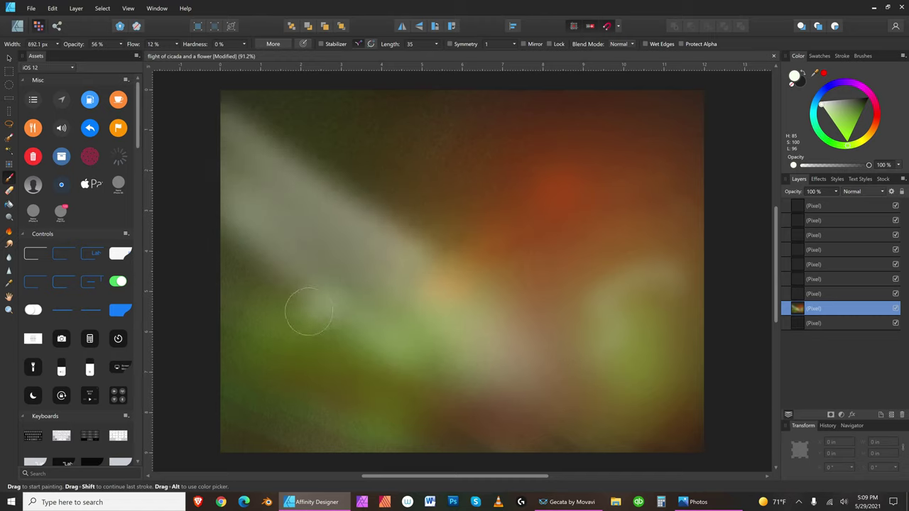
Brush a soft pale streak from the lower center up to the upper center after enlarging the brush to about 1130 px.
{"action": "key", "text": "bracketright"}
{"action": "key", "text": "bracketright"}
{"action": "key", "text": "bracketright"}
{"action": "key", "text": "bracketright"}
{"action": "key", "text": "bracketright"}
{"action": "key", "text": "bracketright"}
{"action": "key", "text": "bracketright"}
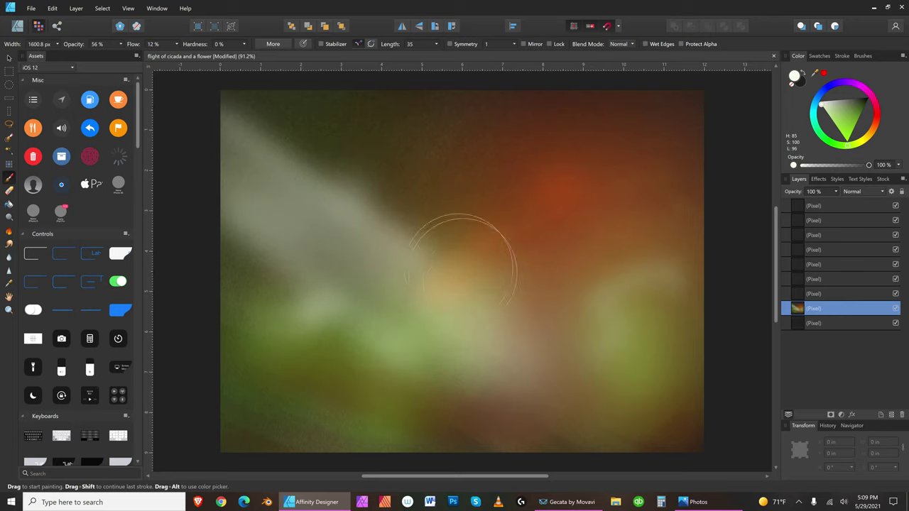
{"action": "key", "text": "bracketleft"}
{"action": "key", "text": "bracketleft"}
{"action": "mouse_move", "coordinate": [419, 352]}
{"action": "left_mouse_down"}
{"action": "mouse_move", "coordinate": [512, 276]}
{"action": "mouse_move", "coordinate": [476, 207]}
{"action": "mouse_move", "coordinate": [471, 169]}
{"action": "mouse_move", "coordinate": [489, 148]}
{"action": "left_mouse_up"}
Brush medium green (H 85, S 71, L 31) over the pale streak at the canvas's left, enlarging the brush to about 1495 px.
{"action": "left_click", "coordinate": [856, 113]}
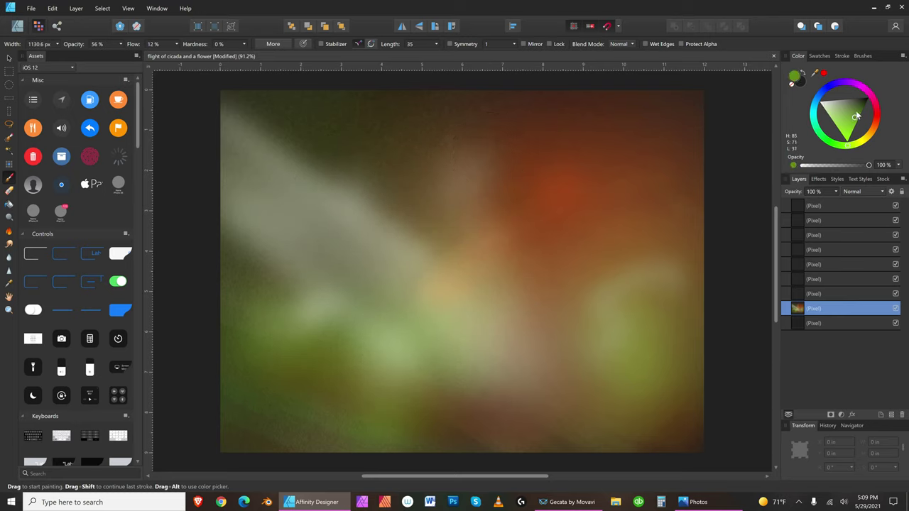
{"action": "key", "text": "bracketright"}
{"action": "key", "text": "bracketright"}
{"action": "key", "text": "bracketright"}
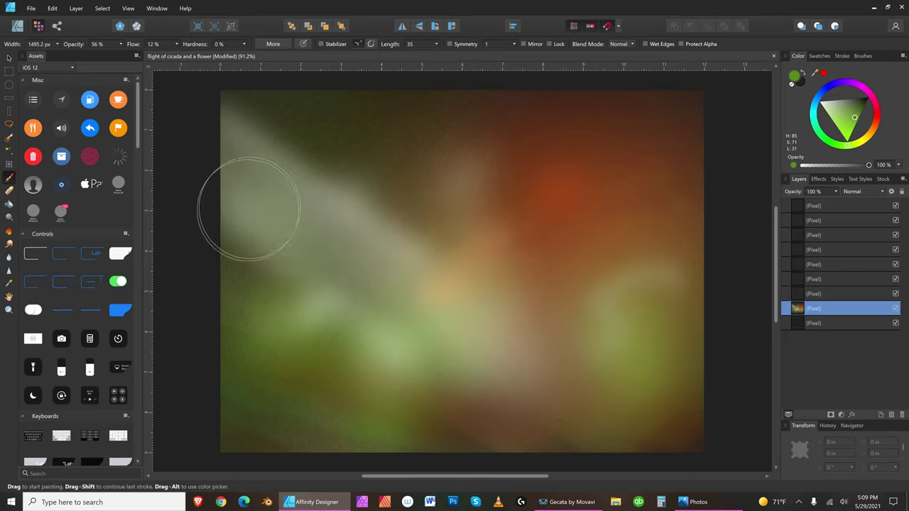
{"action": "key", "text": "bracketleft"}
Brush dark green (H 85, S 65, L 17) over the left side's pale streak with a brush about 1440–1510 px wide.
{"action": "left_click", "coordinate": [862, 106]}
{"action": "key", "text": "bracketright"}
{"action": "key", "text": "bracketright"}
{"action": "key", "text": "bracketright"}
{"action": "key", "text": "bracketleft"}
{"action": "key", "text": "bracketleft"}
{"action": "mouse_move", "coordinate": [320, 225]}
{"action": "left_mouse_down"}
{"action": "mouse_move", "coordinate": [323, 235]}
{"action": "mouse_move", "coordinate": [287, 259]}
{"action": "left_mouse_up"}
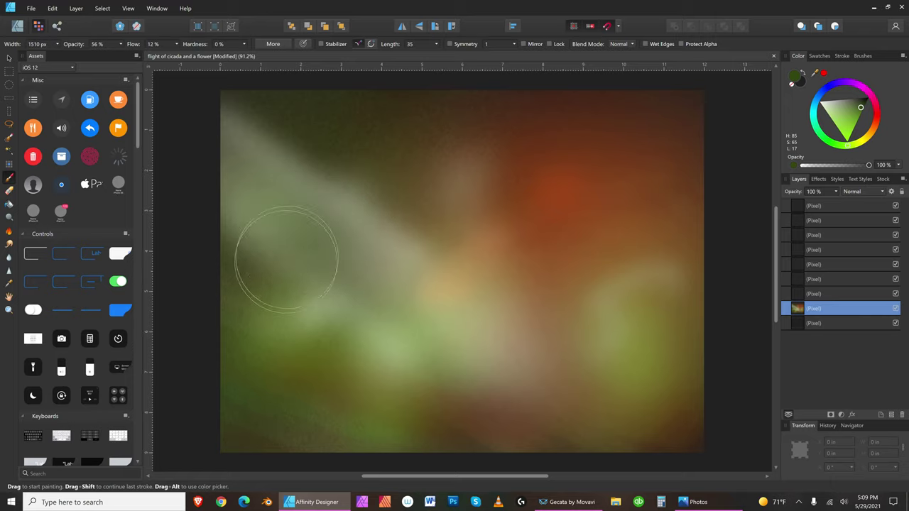
{"action": "key", "text": "bracketleft"}
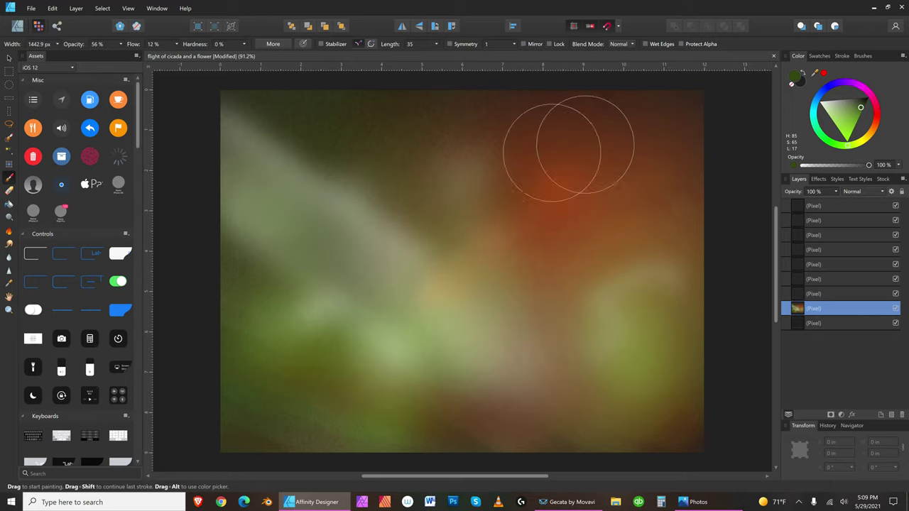
Brush gray-green (H 85, S 13, L 26) over the canvas's right side and lower-right green patch, using brush widths up to about 1200 px.
{"action": "key", "text": "bracketleft"}
{"action": "key", "text": "bracketleft"}
{"action": "key", "text": "bracketleft"}
{"action": "key", "text": "bracketleft"}
{"action": "key", "text": "bracketleft"}
{"action": "key", "text": "bracketleft"}
{"action": "key", "text": "bracketleft"}
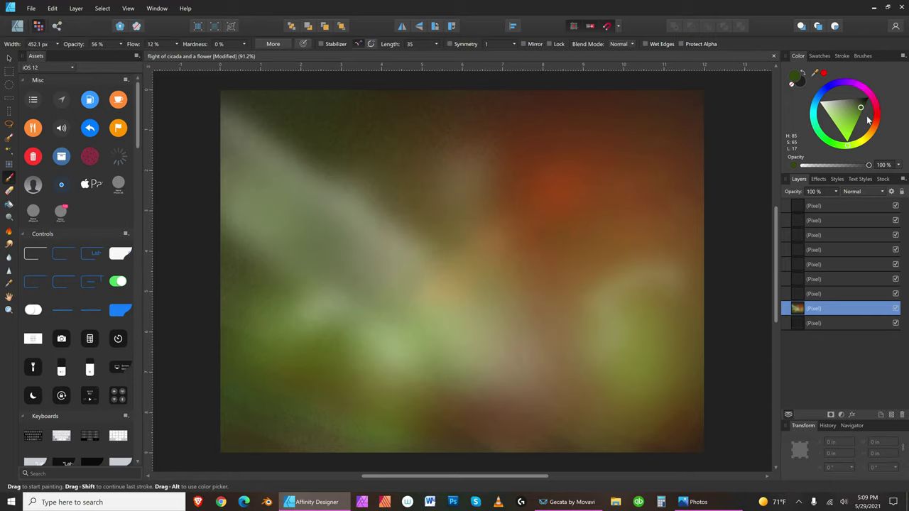
{"action": "key", "text": "bracketright"}
{"action": "key", "text": "bracketright"}
{"action": "key", "text": "bracketright"}
{"action": "key", "text": "bracketright"}
{"action": "key", "text": "bracketright"}
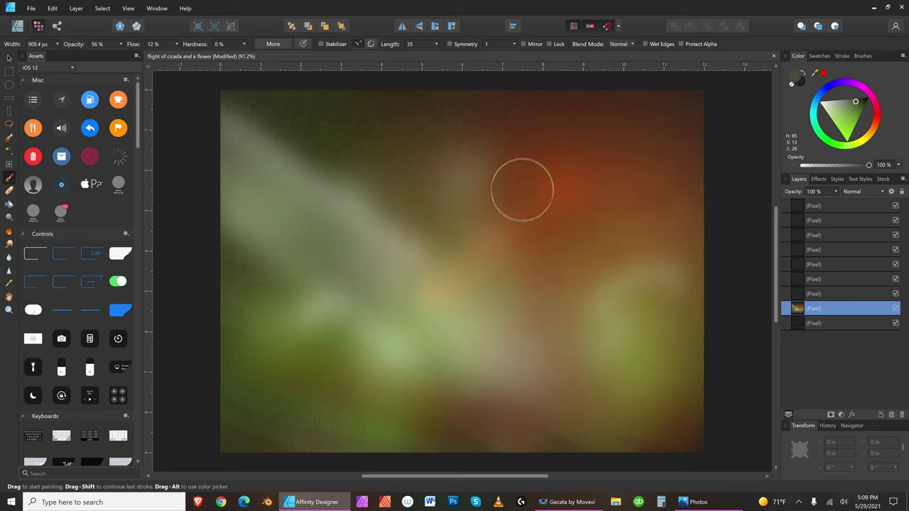
{"action": "key", "text": "bracketright"}
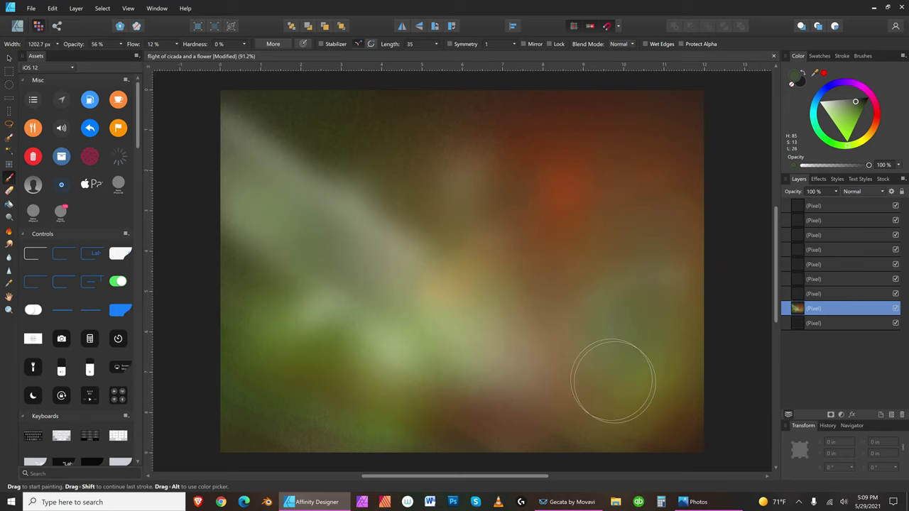
{"action": "key", "text": "bracketleft"}
{"action": "key", "text": "bracketleft"}
{"action": "key", "text": "bracketleft"}
{"action": "key", "text": "bracketleft"}
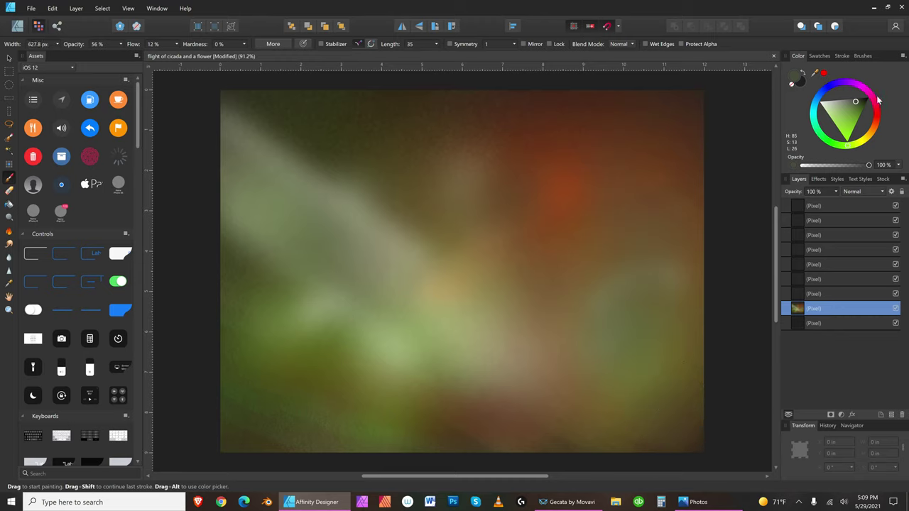
Brush dark brown (H 21, S 100, L 10) over the canvas's lower-left area, varying the brush width between about 1130 and 1920 px.
{"action": "left_click", "coordinate": [875, 126]}
{"action": "left_click", "coordinate": [850, 92]}
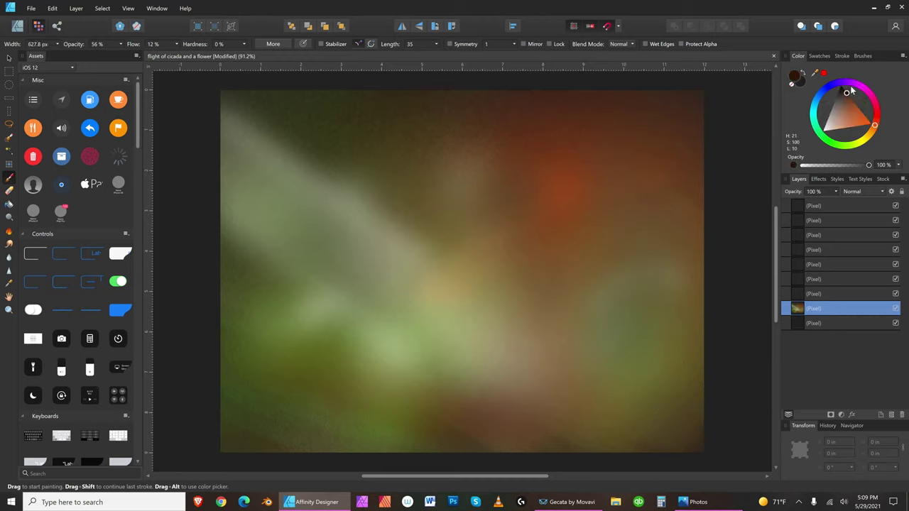
{"action": "key", "text": "bracketright"}
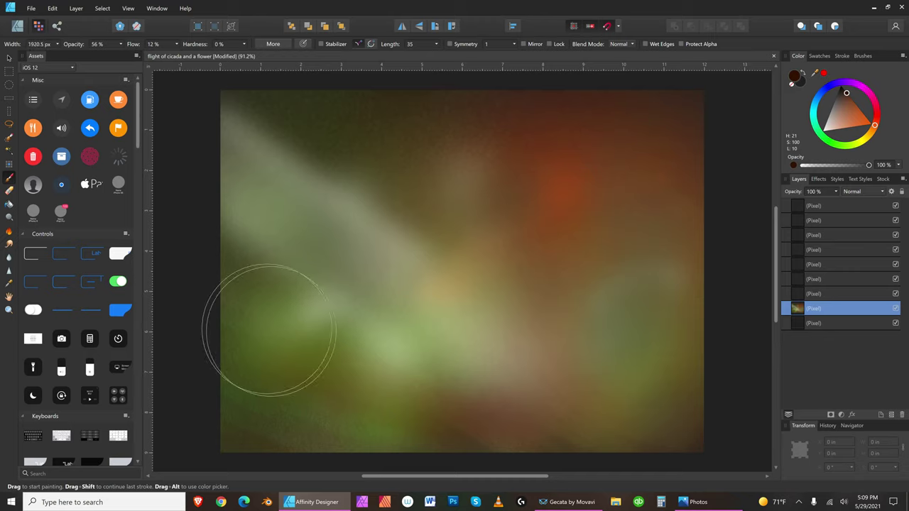
{"action": "key", "text": "bracketright"}
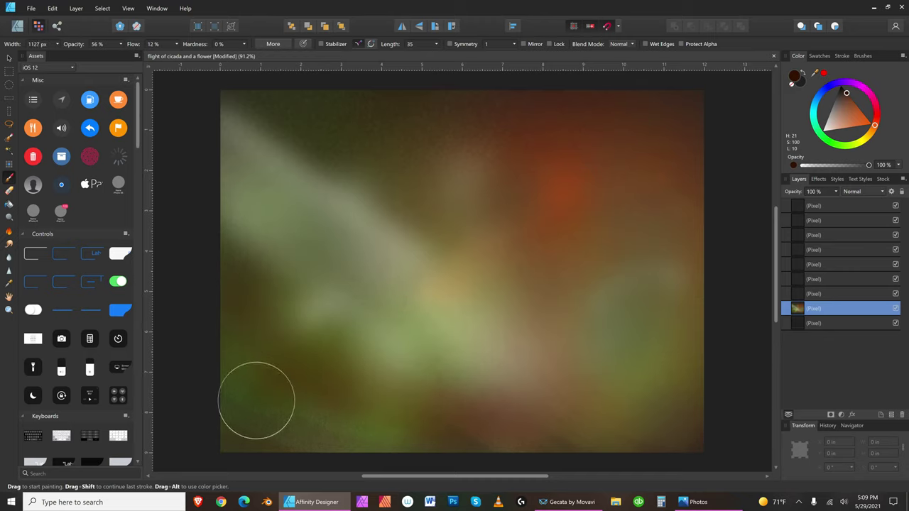
{"action": "key", "text": "bracketright"}
{"action": "key", "text": "bracketright"}
{"action": "key", "text": "bracketright"}
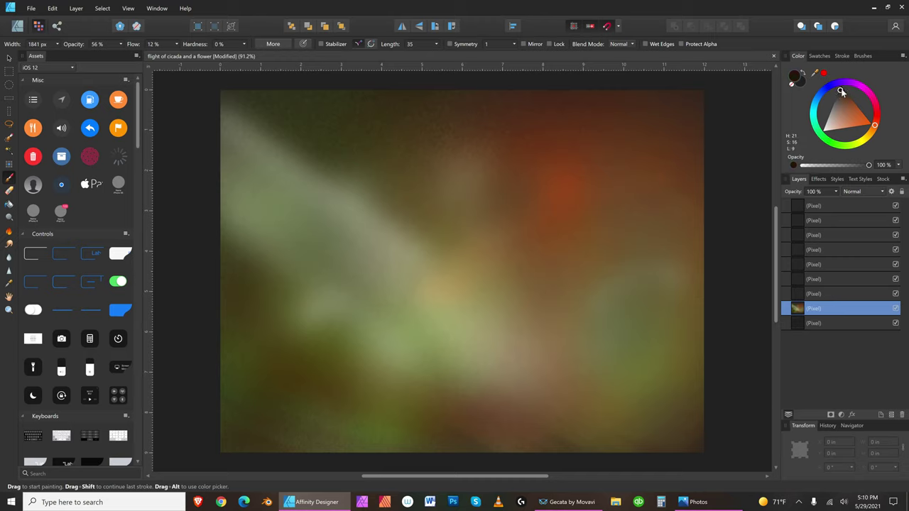
Darken the upper areas, center and red spot with near-black (S 16, L 9), first at hue 21 and finally at hue 87.
{"action": "mouse_move", "coordinate": [614, 156]}
{"action": "left_mouse_down"}
{"action": "mouse_move", "coordinate": [524, 160]}
{"action": "mouse_move", "coordinate": [604, 193]}
{"action": "mouse_move", "coordinate": [626, 226]}
{"action": "mouse_move", "coordinate": [609, 203]}
{"action": "left_mouse_up"}
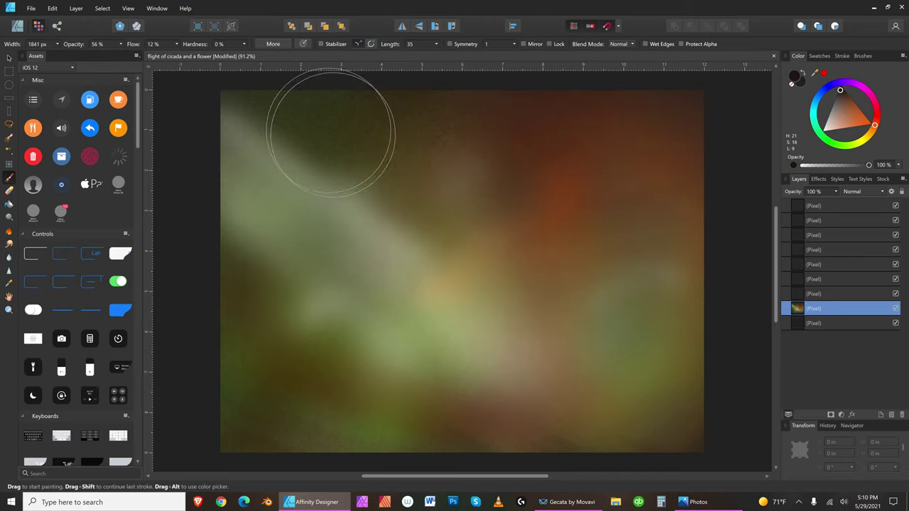
{"action": "mouse_move", "coordinate": [325, 101]}
{"action": "left_mouse_down"}
{"action": "mouse_move", "coordinate": [335, 249]}
{"action": "mouse_move", "coordinate": [320, 129]}
{"action": "mouse_move", "coordinate": [299, 242]}
{"action": "mouse_move", "coordinate": [277, 180]}
{"action": "mouse_move", "coordinate": [377, 195]}
{"action": "mouse_move", "coordinate": [402, 318]}
{"action": "mouse_move", "coordinate": [424, 108]}
{"action": "mouse_move", "coordinate": [431, 389]}
{"action": "mouse_move", "coordinate": [475, 391]}
{"action": "mouse_move", "coordinate": [496, 291]}
{"action": "mouse_move", "coordinate": [514, 287]}
{"action": "mouse_move", "coordinate": [470, 311]}
{"action": "mouse_move", "coordinate": [522, 312]}
{"action": "mouse_move", "coordinate": [499, 294]}
{"action": "mouse_move", "coordinate": [504, 274]}
{"action": "mouse_move", "coordinate": [447, 260]}
{"action": "mouse_move", "coordinate": [522, 263]}
{"action": "mouse_move", "coordinate": [431, 267]}
{"action": "mouse_move", "coordinate": [528, 280]}
{"action": "mouse_move", "coordinate": [473, 276]}
{"action": "mouse_move", "coordinate": [531, 256]}
{"action": "left_mouse_up"}
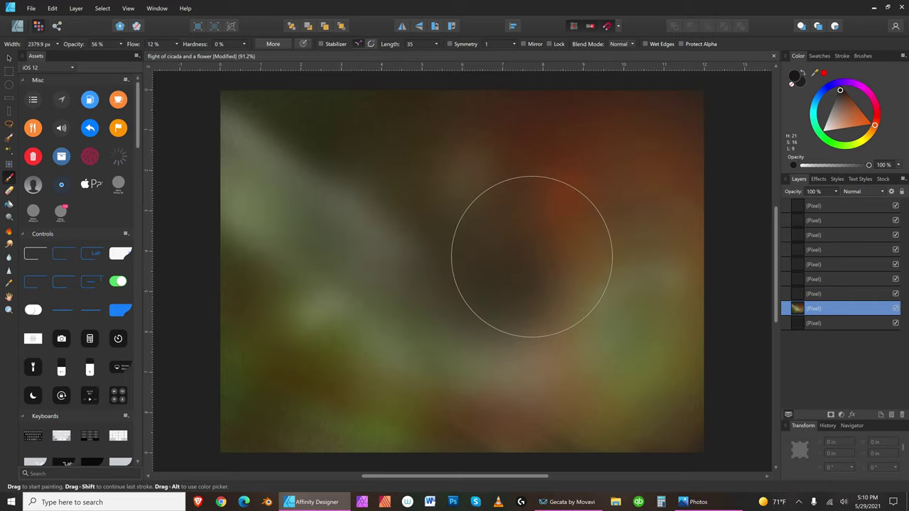
{"action": "left_click", "coordinate": [847, 145]}
{"action": "mouse_move", "coordinate": [560, 237]}
{"action": "left_mouse_down"}
{"action": "mouse_move", "coordinate": [546, 265]}
{"action": "mouse_move", "coordinate": [592, 195]}
{"action": "left_mouse_up"}
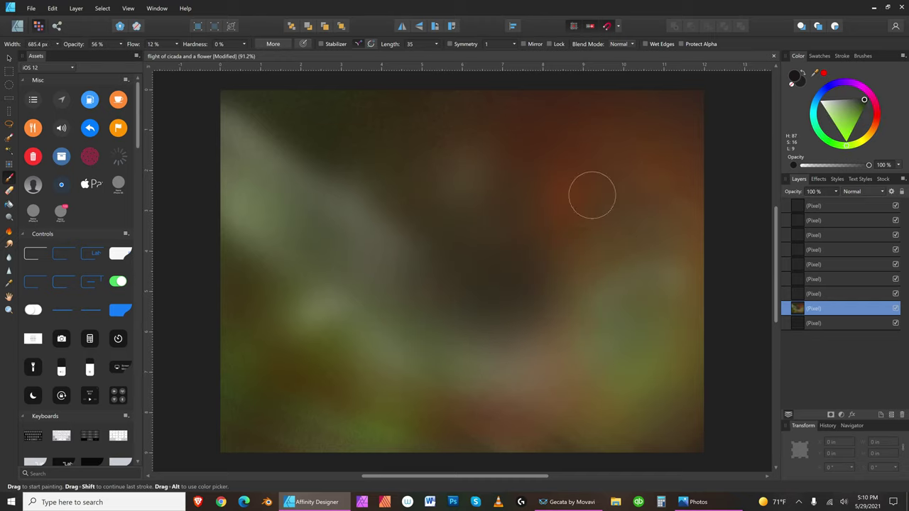
Brush vivid green (H 87) over the canvas's center and lower-right area, enlarging the brush for the center and reducing it for the lower right.
{"action": "left_click", "coordinate": [852, 122]}
{"action": "key", "text": "bracketright"}
{"action": "key", "text": "bracketright"}
{"action": "key", "text": "bracketright"}
{"action": "key", "text": "bracketright"}
{"action": "key", "text": "bracketright"}
{"action": "key", "text": "bracketright"}
{"action": "key", "text": "bracketright"}
{"action": "key", "text": "bracketright"}
{"action": "mouse_move", "coordinate": [525, 243]}
{"action": "left_mouse_down"}
{"action": "mouse_move", "coordinate": [478, 266]}
{"action": "mouse_move", "coordinate": [510, 239]}
{"action": "mouse_move", "coordinate": [433, 149]}
{"action": "mouse_move", "coordinate": [436, 271]}
{"action": "left_mouse_up"}
{"action": "key", "text": "bracketleft"}
{"action": "key", "text": "bracketleft"}
{"action": "key", "text": "bracketleft"}
{"action": "mouse_move", "coordinate": [587, 292]}
{"action": "left_mouse_down"}
{"action": "mouse_move", "coordinate": [610, 332]}
{"action": "mouse_move", "coordinate": [560, 299]}
{"action": "mouse_move", "coordinate": [635, 306]}
{"action": "mouse_move", "coordinate": [533, 319]}
{"action": "mouse_move", "coordinate": [574, 377]}
{"action": "mouse_move", "coordinate": [538, 402]}
{"action": "mouse_move", "coordinate": [488, 393]}
{"action": "mouse_move", "coordinate": [542, 339]}
{"action": "mouse_move", "coordinate": [629, 305]}
{"action": "left_mouse_up"}
{"action": "key", "text": "bracketleft"}
{"action": "key", "text": "bracketright"}
Brush pale green (H 87, S 41, L 78) softly over the lower-right green patch with an enlarged brush.
{"action": "left_click", "coordinate": [830, 106]}
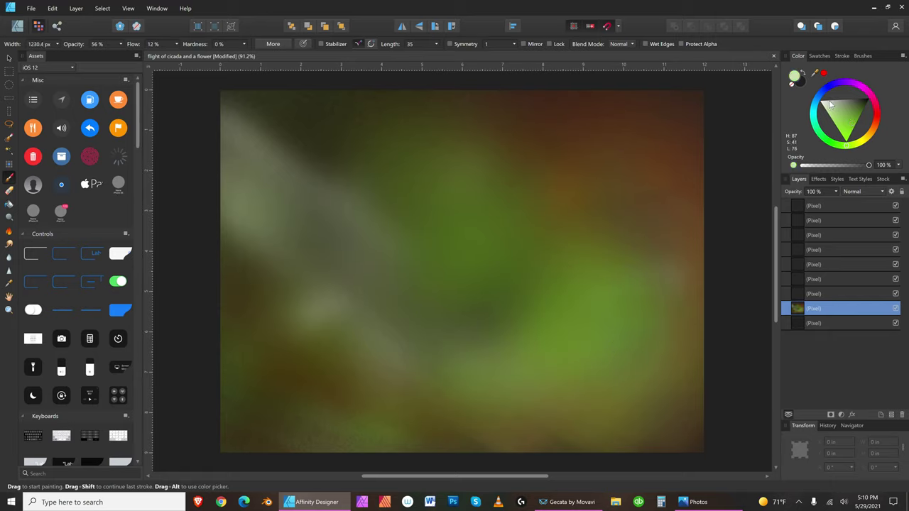
{"action": "key", "text": "bracketright"}
{"action": "key", "text": "bracketright"}
{"action": "key", "text": "bracketright"}
{"action": "key", "text": "bracketright"}
{"action": "key", "text": "bracketright"}
{"action": "key", "text": "bracketright"}
{"action": "key", "text": "bracketright"}
{"action": "key", "text": "bracketright"}
{"action": "left_click_drag", "start_coordinate": [580, 372], "coordinate": [584, 314]}
Brush a pale green highlight from the canvas's lower center toward the lower left with a smaller brush.
{"action": "key", "text": "bracketleft"}
{"action": "key", "text": "bracketleft"}
{"action": "key", "text": "bracketleft"}
{"action": "key", "text": "bracketleft"}
{"action": "key", "text": "bracketleft"}
{"action": "key", "text": "bracketleft"}
{"action": "key", "text": "bracketleft"}
{"action": "key", "text": "bracketleft"}
{"action": "key", "text": "bracketleft"}
{"action": "key", "text": "bracketleft"}
{"action": "key", "text": "bracketleft"}
{"action": "key", "text": "bracketleft"}
{"action": "key", "text": "bracketleft"}
{"action": "key", "text": "bracketright"}
{"action": "key", "text": "bracketright"}
{"action": "key", "text": "bracketright"}
{"action": "key", "text": "bracketright"}
{"action": "key", "text": "bracketright"}
{"action": "key", "text": "bracketright"}
{"action": "key", "text": "bracketright"}
{"action": "mouse_move", "coordinate": [453, 378]}
{"action": "left_mouse_down"}
{"action": "mouse_move", "coordinate": [420, 427]}
{"action": "mouse_move", "coordinate": [393, 365]}
{"action": "mouse_move", "coordinate": [355, 399]}
{"action": "left_mouse_up"}
Brush a pale green diagonal streak from the left edge to the lower center with a brush about 1060 px wide.
{"action": "key", "text": "bracketleft"}
{"action": "key", "text": "bracketleft"}
{"action": "key", "text": "bracketright"}
{"action": "key", "text": "bracketright"}
{"action": "key", "text": "bracketright"}
{"action": "key", "text": "bracketright"}
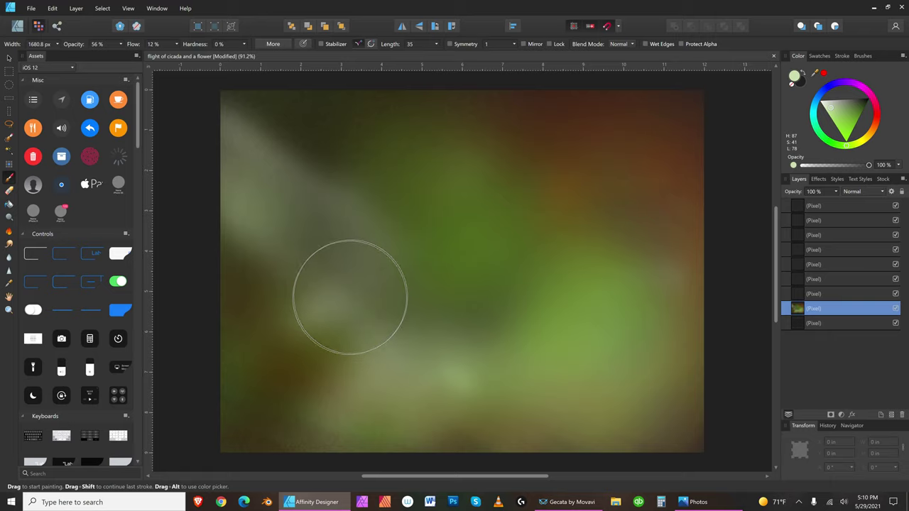
{"action": "key", "text": "bracketleft"}
{"action": "key", "text": "bracketleft"}
{"action": "key", "text": "bracketleft"}
{"action": "key", "text": "bracketleft"}
{"action": "key", "text": "bracketleft"}
{"action": "key", "text": "bracketleft"}
{"action": "key", "text": "bracketright"}
{"action": "key", "text": "bracketright"}
{"action": "key", "text": "bracketright"}
{"action": "left_click_drag", "start_coordinate": [217, 205], "coordinate": [477, 394]}
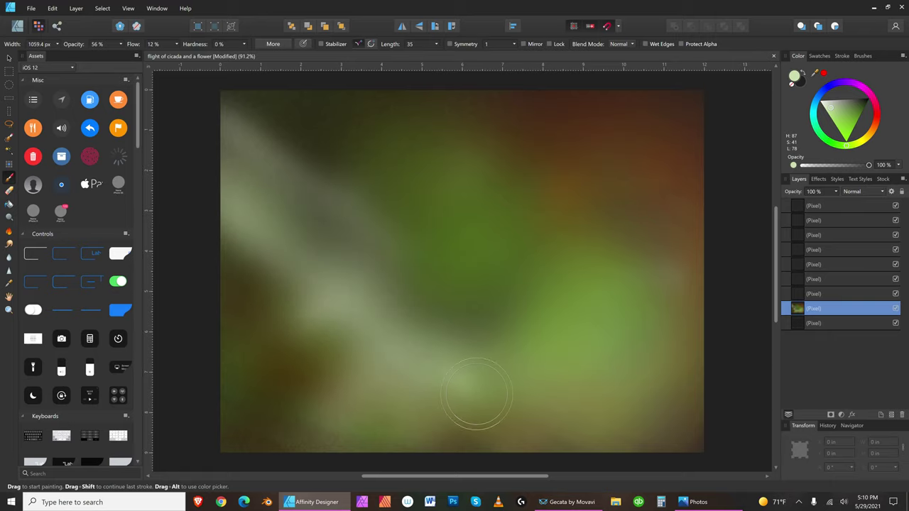
Brush a soft pale green patch in the canvas's upper-left area, varying the brush width up to about 2640 px.
{"action": "key", "text": "bracketright"}
{"action": "key", "text": "bracketright"}
{"action": "key", "text": "bracketright"}
{"action": "key", "text": "bracketright"}
{"action": "key", "text": "bracketright"}
{"action": "key", "text": "bracketright"}
{"action": "key", "text": "bracketleft"}
{"action": "key", "text": "bracketleft"}
{"action": "key", "text": "bracketleft"}
{"action": "key", "text": "bracketleft"}
{"action": "key", "text": "bracketleft"}
{"action": "key", "text": "bracketleft"}
{"action": "left_click_drag", "start_coordinate": [348, 153], "coordinate": [325, 160]}
{"action": "key", "text": "bracketright"}
{"action": "key", "text": "bracketright"}
{"action": "key", "text": "bracketright"}
{"action": "key", "text": "bracketright"}
{"action": "key", "text": "bracketright"}
{"action": "key", "text": "bracketright"}
{"action": "key", "text": "bracketright"}
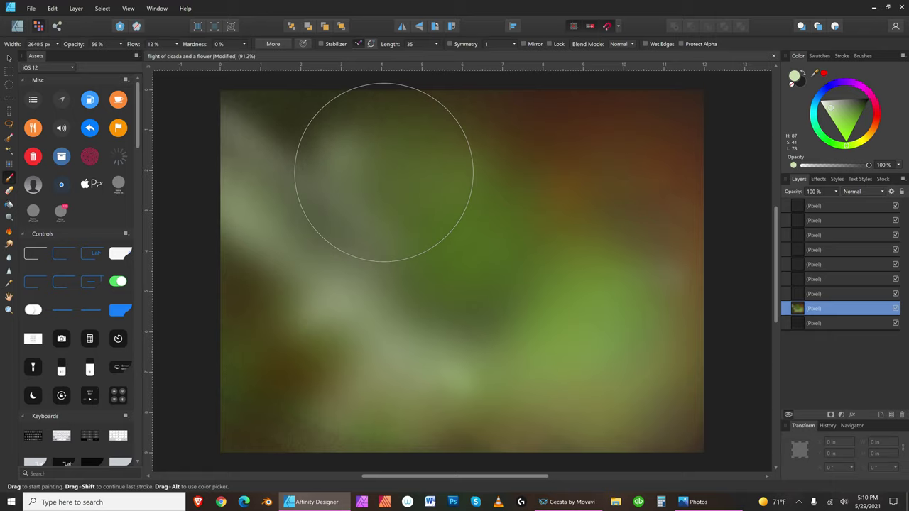
{"action": "key", "text": "bracketleft"}
{"action": "key", "text": "bracketleft"}
{"action": "key", "text": "bracketleft"}
{"action": "key", "text": "bracketleft"}
{"action": "key", "text": "bracketleft"}
{"action": "key", "text": "bracketleft"}
{"action": "key", "text": "bracketleft"}
{"action": "key", "text": "bracketleft"}
{"action": "key", "text": "bracketleft"}
{"action": "key", "text": "bracketleft"}
{"action": "key", "text": "bracketleft"}
Choose a very dark green (H 87, S 100, L 7) and softly shade the canvas's upper-left area with a brush up to about 3950 px wide.
{"action": "left_click_drag", "start_coordinate": [864, 109], "coordinate": [868, 105]}
{"action": "key", "text": "bracketright"}
{"action": "key", "text": "bracketright"}
{"action": "key", "text": "bracketright"}
{"action": "key", "text": "bracketright"}
{"action": "key", "text": "bracketright"}
{"action": "key", "text": "bracketright"}
{"action": "key", "text": "bracketright"}
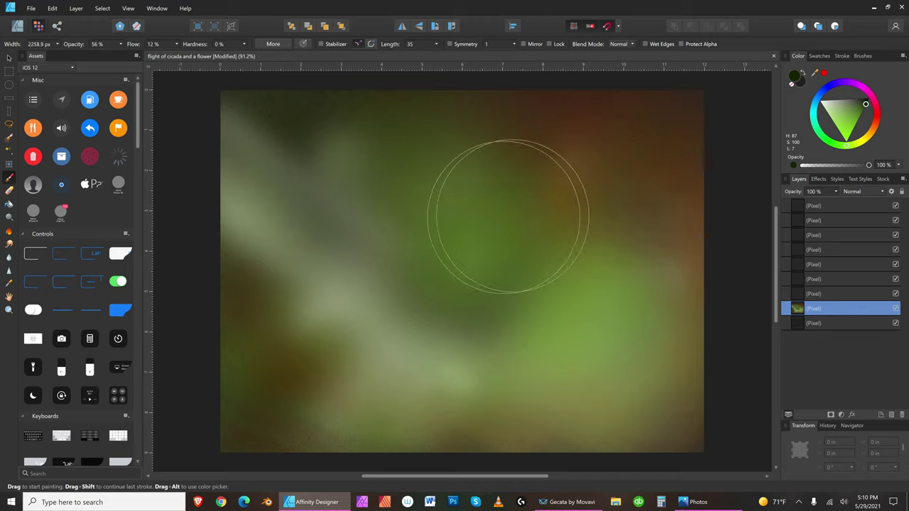
{"action": "key", "text": "bracketright"}
{"action": "key", "text": "bracketright"}
{"action": "key", "text": "bracketright"}
{"action": "key", "text": "bracketright"}
{"action": "key", "text": "bracketright"}
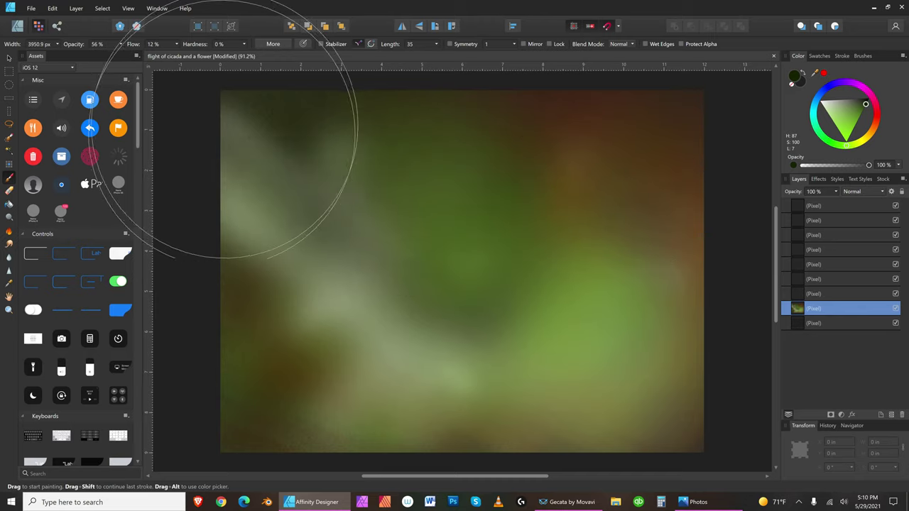
Brush dark green along the edges of the pale diagonal streak and beside the central green patch, reducing the brush to about 740 px.
{"action": "key", "text": "bracketleft"}
{"action": "key", "text": "bracketleft"}
{"action": "key", "text": "bracketleft"}
{"action": "key", "text": "bracketleft"}
{"action": "key", "text": "bracketleft"}
{"action": "key", "text": "bracketleft"}
{"action": "key", "text": "bracketleft"}
{"action": "key", "text": "bracketleft"}
{"action": "mouse_move", "coordinate": [483, 284]}
{"action": "left_mouse_down"}
{"action": "mouse_move", "coordinate": [275, 133]}
{"action": "mouse_move", "coordinate": [226, 84]}
{"action": "mouse_move", "coordinate": [258, 141]}
{"action": "mouse_move", "coordinate": [529, 312]}
{"action": "left_mouse_up"}
{"action": "key", "text": "bracketleft"}
{"action": "key", "text": "bracketleft"}
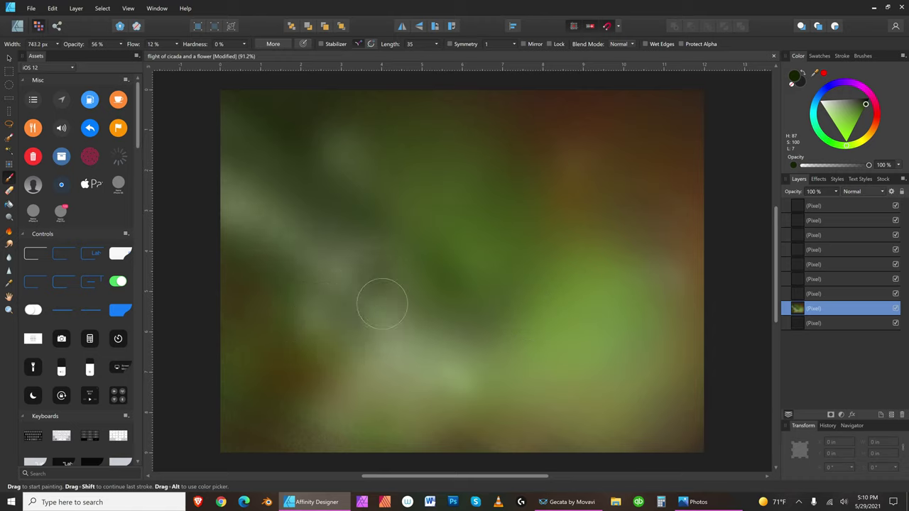
Break up the middle of the pale diagonal streak with dark green, using a brush about 540 px wide.
{"action": "key", "text": "bracketleft"}
{"action": "key", "text": "bracketleft"}
{"action": "key", "text": "bracketleft"}
{"action": "key", "text": "bracketleft"}
{"action": "key", "text": "bracketleft"}
{"action": "key", "text": "bracketleft"}
{"action": "key", "text": "bracketleft"}
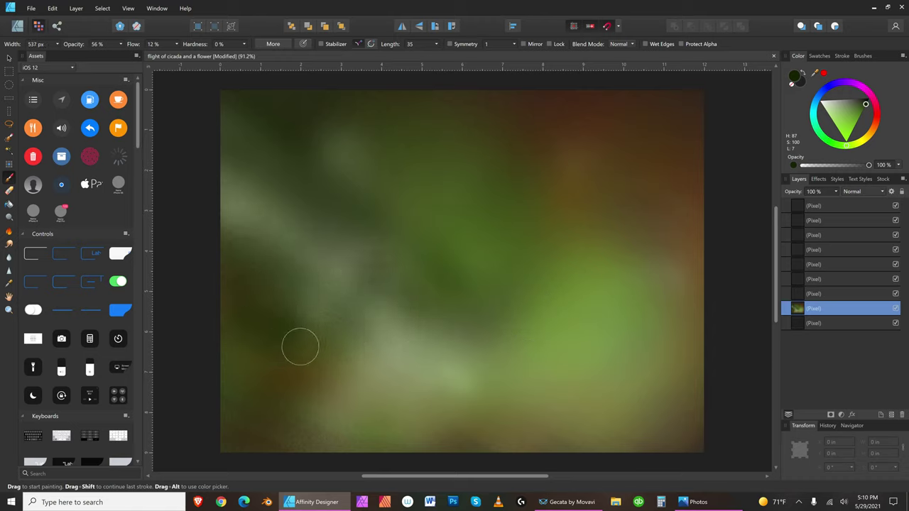
Darken the area below the pale streak at the canvas's lower left with dark green, enlarging the brush to about 1400 px.
{"action": "key", "text": "bracketright"}
{"action": "key", "text": "bracketright"}
{"action": "key", "text": "bracketright"}
{"action": "key", "text": "bracketright"}
{"action": "key", "text": "bracketright"}
{"action": "key", "text": "bracketright"}
{"action": "key", "text": "bracketright"}
{"action": "key", "text": "bracketright"}
{"action": "key", "text": "bracketright"}
{"action": "key", "text": "bracketright"}
{"action": "key", "text": "bracketright"}
{"action": "mouse_move", "coordinate": [301, 340]}
{"action": "left_mouse_down"}
{"action": "mouse_move", "coordinate": [253, 290]}
{"action": "mouse_move", "coordinate": [291, 304]}
{"action": "left_mouse_up"}
{"action": "key", "text": "bracketright"}
{"action": "key", "text": "bracketright"}
{"action": "key", "text": "bracketright"}
{"action": "key", "text": "bracketright"}
{"action": "key", "text": "bracketright"}
{"action": "key", "text": "bracketright"}
{"action": "key", "text": "bracketright"}
{"action": "key", "text": "bracketright"}
{"action": "key", "text": "bracketright"}
{"action": "key", "text": "bracketright"}
{"action": "key", "text": "bracketright"}
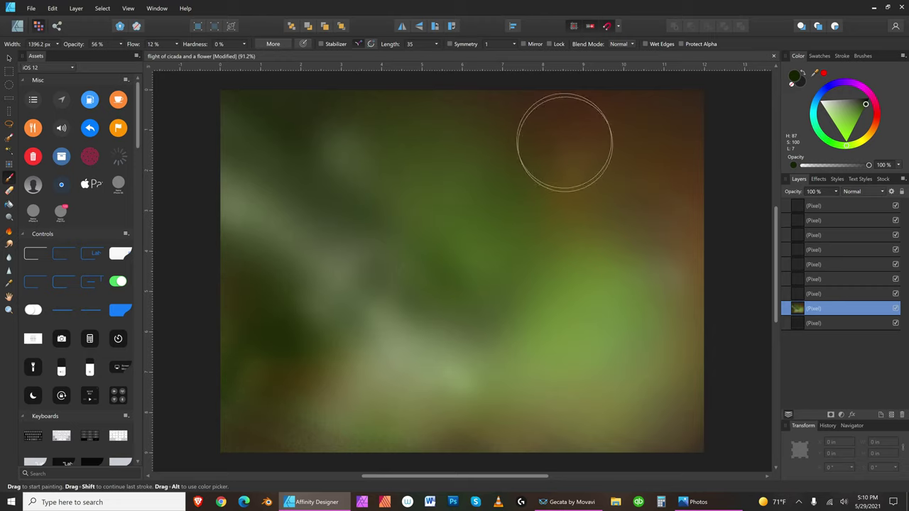
Brush dark green shadows down through the upper-right red-brown area and diagonally toward the right edge, varying the brush width.
{"action": "key", "text": "bracketleft"}
{"action": "key", "text": "bracketleft"}
{"action": "key", "text": "bracketleft"}
{"action": "key", "text": "bracketleft"}
{"action": "key", "text": "bracketleft"}
{"action": "key", "text": "bracketleft"}
{"action": "key", "text": "bracketleft"}
{"action": "key", "text": "bracketleft"}
{"action": "key", "text": "bracketleft"}
{"action": "mouse_move", "coordinate": [566, 128]}
{"action": "left_mouse_down"}
{"action": "mouse_move", "coordinate": [515, 116]}
{"action": "mouse_move", "coordinate": [544, 121]}
{"action": "mouse_move", "coordinate": [549, 149]}
{"action": "mouse_move", "coordinate": [592, 174]}
{"action": "mouse_move", "coordinate": [584, 208]}
{"action": "mouse_move", "coordinate": [544, 206]}
{"action": "left_mouse_up"}
{"action": "key", "text": "bracketright"}
{"action": "key", "text": "bracketright"}
{"action": "key", "text": "bracketright"}
{"action": "mouse_move", "coordinate": [572, 97]}
{"action": "left_mouse_down"}
{"action": "mouse_move", "coordinate": [690, 105]}
{"action": "mouse_move", "coordinate": [543, 134]}
{"action": "mouse_move", "coordinate": [657, 168]}
{"action": "mouse_move", "coordinate": [551, 245]}
{"action": "mouse_move", "coordinate": [622, 265]}
{"action": "mouse_move", "coordinate": [574, 279]}
{"action": "mouse_move", "coordinate": [698, 292]}
{"action": "left_mouse_up"}
Choose a muted green (H 87, S 26, L 49) and brush soft highlights near the canvas's upper-right corner, ending with a brush about 920 px wide.
{"action": "key", "text": "bracketleft"}
{"action": "key", "text": "bracketleft"}
{"action": "key", "text": "bracketleft"}
{"action": "key", "text": "bracketleft"}
{"action": "key", "text": "bracketleft"}
{"action": "key", "text": "bracketleft"}
{"action": "key", "text": "bracketleft"}
{"action": "key", "text": "bracketleft"}
{"action": "key", "text": "bracketleft"}
{"action": "key", "text": "bracketleft"}
{"action": "key", "text": "bracketleft"}
{"action": "key", "text": "bracketleft"}
{"action": "left_click", "coordinate": [845, 110]}
{"action": "key", "text": "bracketright"}
{"action": "key", "text": "bracketright"}
{"action": "key", "text": "bracketright"}
{"action": "key", "text": "bracketright"}
{"action": "key", "text": "bracketright"}
{"action": "key", "text": "bracketright"}
{"action": "key", "text": "bracketright"}
{"action": "key", "text": "bracketright"}
{"action": "key", "text": "bracketright"}
{"action": "key", "text": "bracketright"}
{"action": "key", "text": "bracketright"}
{"action": "key", "text": "bracketright"}
{"action": "key", "text": "bracketright"}
{"action": "key", "text": "bracketright"}
{"action": "key", "text": "bracketright"}
{"action": "key", "text": "bracketright"}
{"action": "key", "text": "bracketright"}
{"action": "key", "text": "bracketright"}
{"action": "key", "text": "bracketleft"}
{"action": "key", "text": "bracketleft"}
{"action": "key", "text": "bracketleft"}
{"action": "key", "text": "bracketleft"}
{"action": "key", "text": "bracketleft"}
{"action": "key", "text": "bracketleft"}
{"action": "key", "text": "bracketleft"}
{"action": "key", "text": "bracketleft"}
{"action": "key", "text": "bracketleft"}
{"action": "key", "text": "bracketleft"}
{"action": "key", "text": "bracketleft"}
{"action": "key", "text": "bracketleft"}
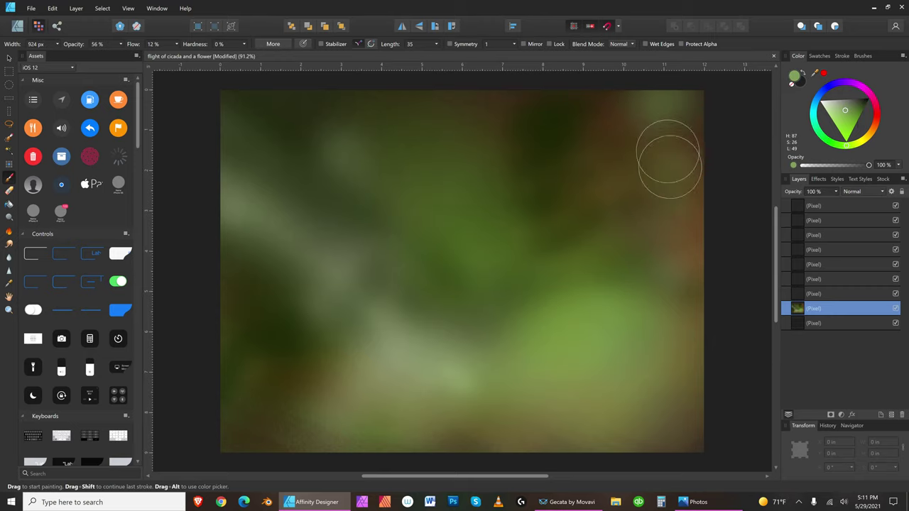
Add a muted green highlight within the upper-right dark shadow and a soft stroke along the canvas's upper center.
{"action": "left_click_drag", "start_coordinate": [578, 159], "coordinate": [551, 162]}
{"action": "key", "text": "bracketright"}
{"action": "key", "text": "bracketright"}
{"action": "key", "text": "bracketright"}
{"action": "left_click_drag", "start_coordinate": [429, 132], "coordinate": [498, 117]}
Blend muted green softly over the canvas's center and into the lower-right green patch, with the brush enlarged to about 1450 px.
{"action": "key", "text": "bracketright"}
{"action": "key", "text": "bracketright"}
{"action": "key", "text": "bracketright"}
{"action": "key", "text": "bracketright"}
{"action": "key", "text": "bracketright"}
{"action": "key", "text": "bracketright"}
{"action": "key", "text": "bracketright"}
{"action": "key", "text": "bracketright"}
{"action": "key", "text": "bracketright"}
{"action": "key", "text": "bracketright"}
{"action": "key", "text": "bracketright"}
{"action": "key", "text": "bracketright"}
{"action": "key", "text": "bracketright"}
{"action": "key", "text": "bracketright"}
{"action": "key", "text": "bracketright"}
{"action": "key", "text": "bracketright"}
{"action": "key", "text": "bracketright"}
{"action": "key", "text": "bracketright"}
{"action": "key", "text": "bracketright"}
{"action": "key", "text": "bracketright"}
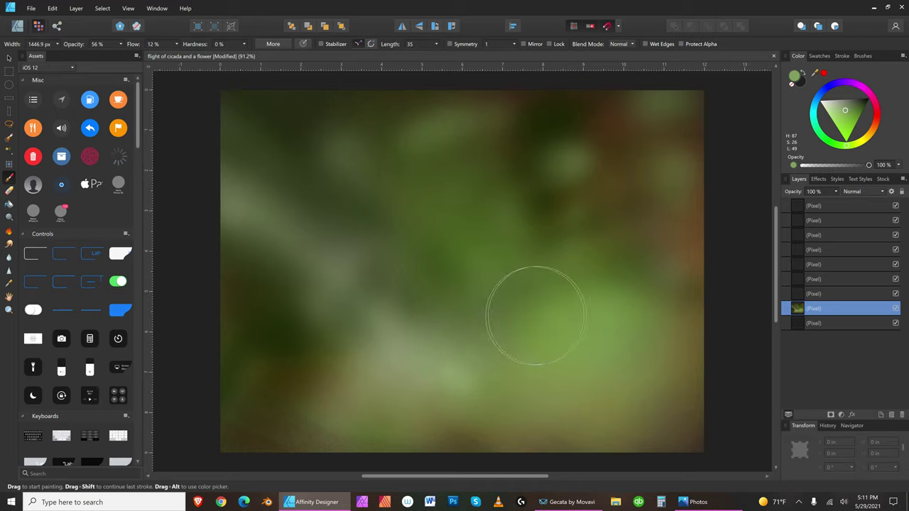
Choose a pale green (H 87, S 45, L 81) and brush a soft diagonal highlight through the canvas's lower-right green patch.
{"action": "key", "text": "bracketleft"}
{"action": "key", "text": "bracketleft"}
{"action": "key", "text": "bracketleft"}
{"action": "key", "text": "bracketleft"}
{"action": "key", "text": "bracketleft"}
{"action": "key", "text": "bracketleft"}
{"action": "key", "text": "bracketleft"}
{"action": "key", "text": "bracketleft"}
{"action": "key", "text": "bracketleft"}
{"action": "key", "text": "bracketleft"}
{"action": "key", "text": "bracketleft"}
{"action": "key", "text": "bracketleft"}
{"action": "key", "text": "bracketleft"}
{"action": "key", "text": "bracketleft"}
{"action": "key", "text": "bracketleft"}
{"action": "key", "text": "bracketleft"}
{"action": "key", "text": "bracketleft"}
{"action": "key", "text": "bracketleft"}
{"action": "key", "text": "bracketleft"}
{"action": "key", "text": "bracketleft"}
{"action": "left_click", "coordinate": [834, 107]}
{"action": "key", "text": "bracketright"}
{"action": "key", "text": "bracketright"}
{"action": "key", "text": "bracketright"}
{"action": "key", "text": "bracketright"}
{"action": "key", "text": "bracketright"}
{"action": "key", "text": "bracketright"}
{"action": "key", "text": "bracketright"}
{"action": "key", "text": "bracketright"}
{"action": "key", "text": "bracketright"}
{"action": "key", "text": "bracketright"}
{"action": "key", "text": "bracketright"}
{"action": "key", "text": "bracketright"}
{"action": "key", "text": "bracketright"}
{"action": "key", "text": "bracketright"}
{"action": "key", "text": "bracketright"}
{"action": "key", "text": "bracketright"}
{"action": "key", "text": "bracketright"}
{"action": "key", "text": "bracketright"}
{"action": "key", "text": "bracketright"}
{"action": "key", "text": "bracketright"}
{"action": "mouse_move", "coordinate": [614, 270]}
{"action": "left_mouse_down"}
{"action": "mouse_move", "coordinate": [521, 306]}
{"action": "mouse_move", "coordinate": [509, 380]}
{"action": "mouse_move", "coordinate": [608, 277]}
{"action": "mouse_move", "coordinate": [507, 340]}
{"action": "left_mouse_up"}
Enlarge the brush to about 1750 px and blend pale green broadly across the lower-right highlight.
{"action": "key", "text": "bracketright"}
{"action": "key", "text": "bracketright"}
{"action": "key", "text": "bracketright"}
{"action": "key", "text": "bracketright"}
{"action": "key", "text": "bracketright"}
{"action": "key", "text": "bracketright"}
{"action": "key", "text": "bracketright"}
{"action": "key", "text": "bracketright"}
{"action": "key", "text": "bracketright"}
{"action": "key", "text": "bracketright"}
{"action": "key", "text": "bracketright"}
{"action": "key", "text": "bracketright"}
{"action": "key", "text": "bracketright"}
{"action": "key", "text": "bracketright"}
{"action": "key", "text": "bracketright"}
{"action": "key", "text": "bracketright"}
{"action": "key", "text": "bracketright"}
{"action": "key", "text": "bracketright"}
{"action": "key", "text": "bracketright"}
{"action": "key", "text": "bracketright"}
{"action": "left_click_drag", "start_coordinate": [480, 287], "coordinate": [612, 284]}
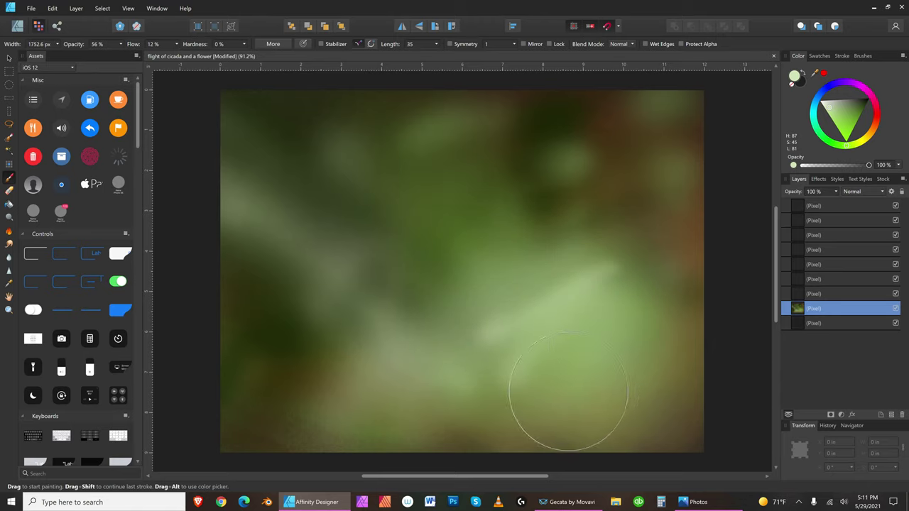
Shift the color to pale yellow (H 58, S 45, L 81) and brush it over the lower-right highlight with a brush about 780 px wide.
{"action": "key", "text": "bracketleft"}
{"action": "key", "text": "bracketleft"}
{"action": "key", "text": "bracketleft"}
{"action": "key", "text": "bracketleft"}
{"action": "key", "text": "bracketleft"}
{"action": "key", "text": "bracketleft"}
{"action": "key", "text": "bracketleft"}
{"action": "key", "text": "bracketleft"}
{"action": "key", "text": "bracketleft"}
{"action": "key", "text": "bracketleft"}
{"action": "key", "text": "bracketleft"}
{"action": "key", "text": "bracketleft"}
{"action": "key", "text": "bracketleft"}
{"action": "key", "text": "bracketleft"}
{"action": "key", "text": "bracketleft"}
{"action": "key", "text": "bracketleft"}
{"action": "key", "text": "bracketleft"}
{"action": "key", "text": "bracketleft"}
{"action": "key", "text": "bracketleft"}
{"action": "key", "text": "bracketleft"}
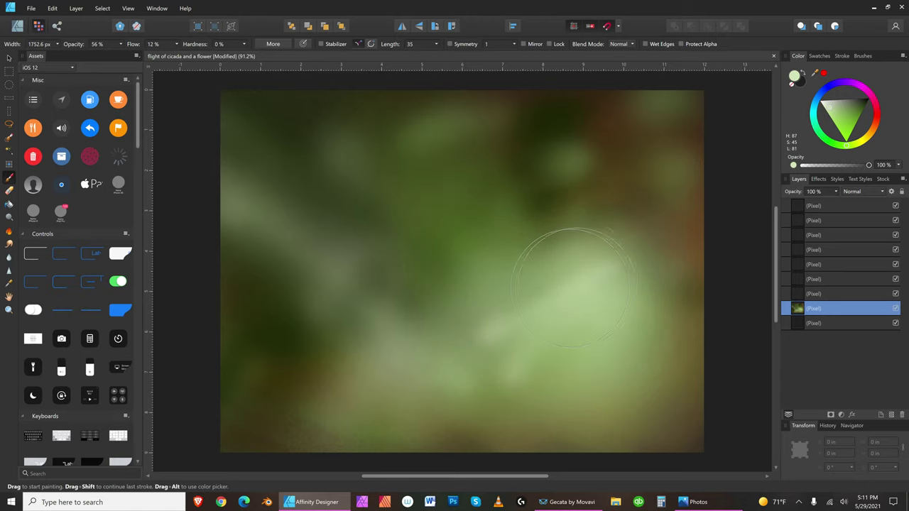
{"action": "left_click_drag", "start_coordinate": [859, 145], "coordinate": [868, 140]}
{"action": "mouse_move", "coordinate": [611, 281]}
{"action": "left_mouse_down"}
{"action": "mouse_move", "coordinate": [563, 286]}
{"action": "mouse_move", "coordinate": [558, 312]}
{"action": "mouse_move", "coordinate": [590, 281]}
{"action": "left_mouse_up"}
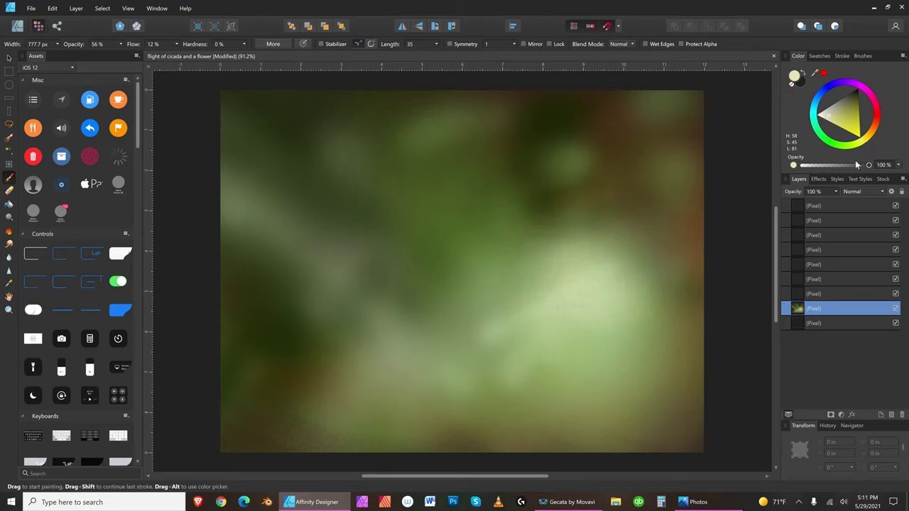
Brush bright yellow (H 58, S 88, L 52) patches over the lower-right highlight, widening the brush to about 3620 px, and save the document.
{"action": "left_click", "coordinate": [856, 133]}
{"action": "mouse_move", "coordinate": [581, 301]}
{"action": "left_mouse_down"}
{"action": "mouse_move", "coordinate": [543, 277]}
{"action": "mouse_move", "coordinate": [639, 253]}
{"action": "left_mouse_up"}
{"action": "left_click_drag", "start_coordinate": [550, 391], "coordinate": [597, 371]}
{"action": "key", "text": "bracketright"}
{"action": "key", "text": "bracketright"}
{"action": "key", "text": "bracketright"}
{"action": "key", "text": "bracketright"}
{"action": "key", "text": "bracketright"}
{"action": "key", "text": "bracketright"}
{"action": "key", "text": "bracketright"}
{"action": "key", "text": "bracketright"}
{"action": "key", "text": "bracketright"}
{"action": "key", "text": "bracketright"}
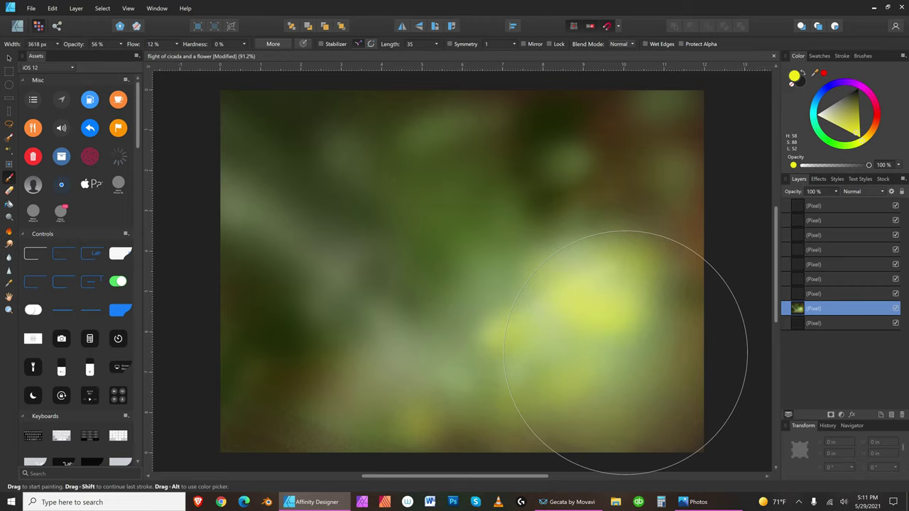
{"action": "left_click", "coordinate": [32, 8]}
{"action": "left_click", "coordinate": [39, 87]}
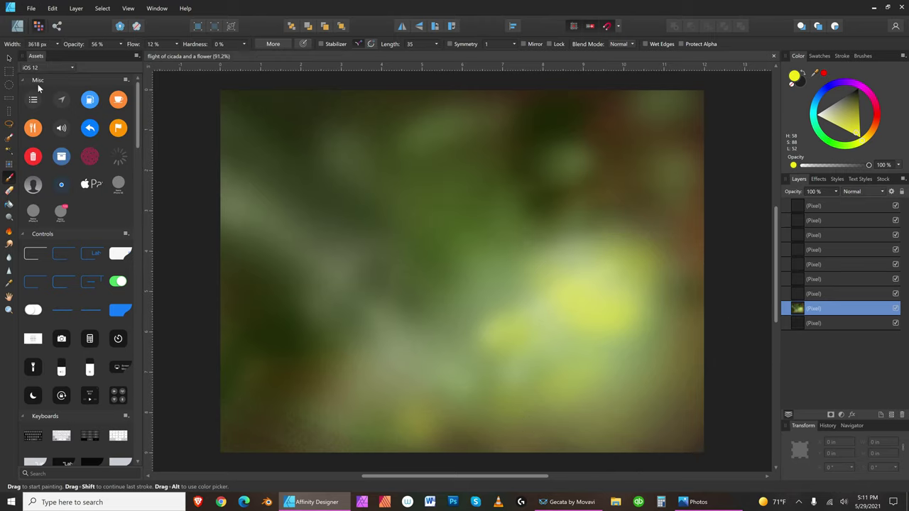
Select the empty pixel layer directly above the painted background and choose a deep green (H 93, S 82, L 32).
{"action": "left_click", "coordinate": [847, 294]}
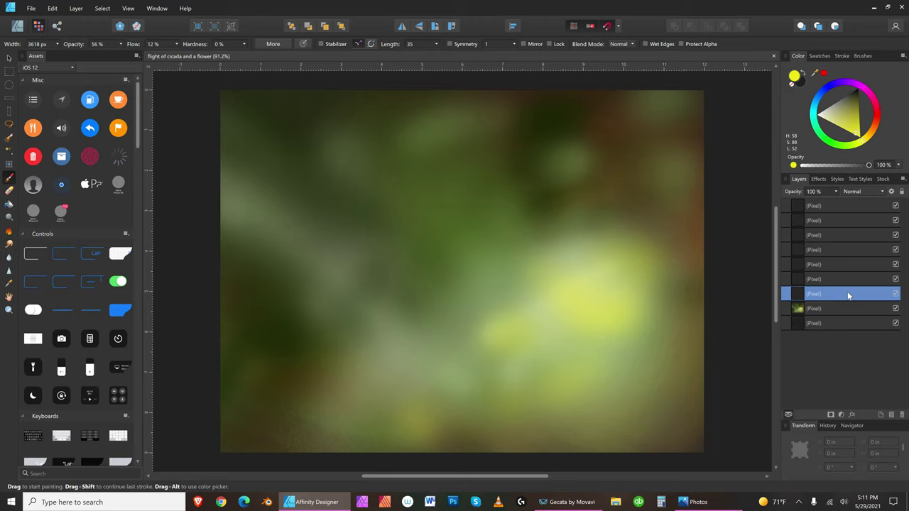
{"action": "left_click", "coordinate": [833, 145]}
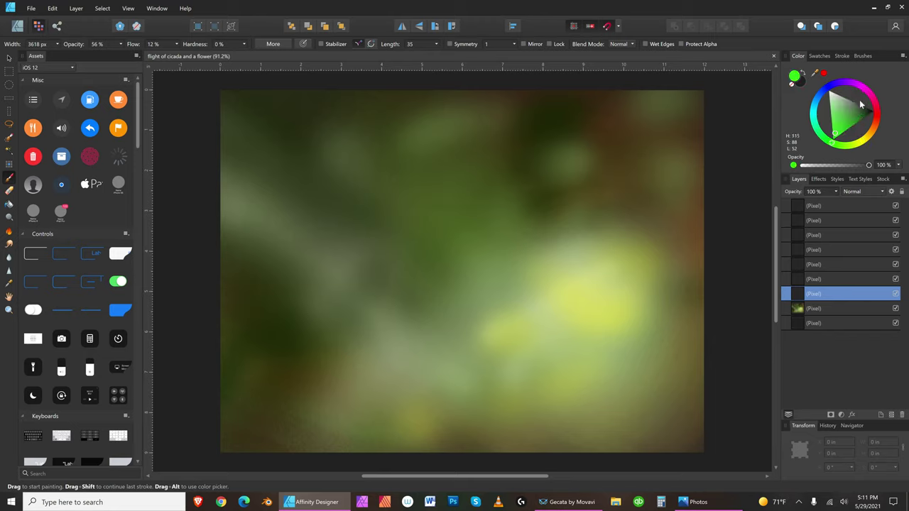
{"action": "left_click", "coordinate": [849, 125]}
{"action": "left_click", "coordinate": [845, 146]}
Reduce the brush width to about 58 px.
{"action": "key", "text": "bracketleft"}
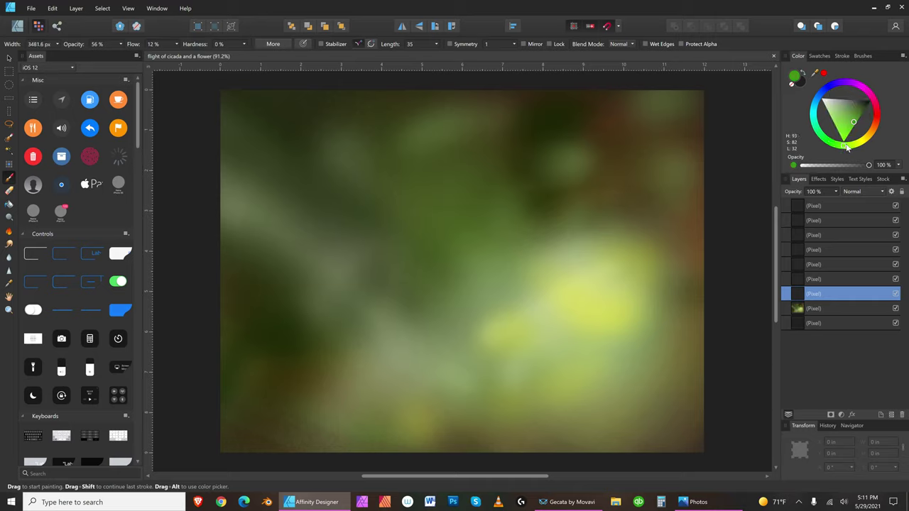
{"action": "key", "text": "bracketright"}
{"action": "key", "text": "bracketleft"}
{"action": "key", "text": "bracketleft"}
{"action": "key", "text": "bracketleft"}
{"action": "key", "text": "bracketleft"}
{"action": "key", "text": "bracketleft"}
{"action": "key", "text": "bracketleft"}
{"action": "key", "text": "bracketleft"}
{"action": "key", "text": "bracketleft"}
{"action": "key", "text": "bracketleft"}
{"action": "key", "text": "bracketleft"}
{"action": "key", "text": "bracketleft"}
{"action": "key", "text": "bracketleft"}
{"action": "key", "text": "bracketleft"}
{"action": "key", "text": "bracketleft"}
{"action": "key", "text": "bracketleft"}
{"action": "key", "text": "bracketleft"}
{"action": "key", "text": "bracketleft"}
{"action": "key", "text": "bracketleft"}
{"action": "key", "text": "bracketleft"}
{"action": "key", "text": "bracketleft"}
{"action": "key", "text": "bracketleft"}
{"action": "key", "text": "bracketleft"}
{"action": "key", "text": "bracketleft"}
{"action": "key", "text": "bracketleft"}
{"action": "key", "text": "bracketleft"}
{"action": "key", "text": "bracketleft"}
{"action": "key", "text": "bracketleft"}
Switch to the Gouaches brush category and pick the Almost Dry Roll brush, reducing its width to about 77 px.
{"action": "left_click", "coordinate": [863, 56]}
{"action": "left_click", "coordinate": [893, 69]}
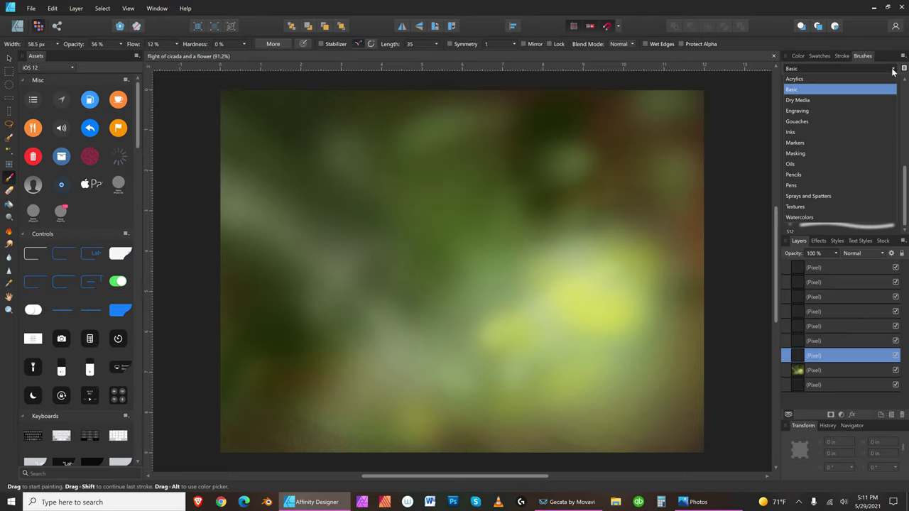
{"action": "key", "text": "bracketleft"}
{"action": "left_click", "coordinate": [810, 121]}
{"action": "left_click", "coordinate": [857, 98]}
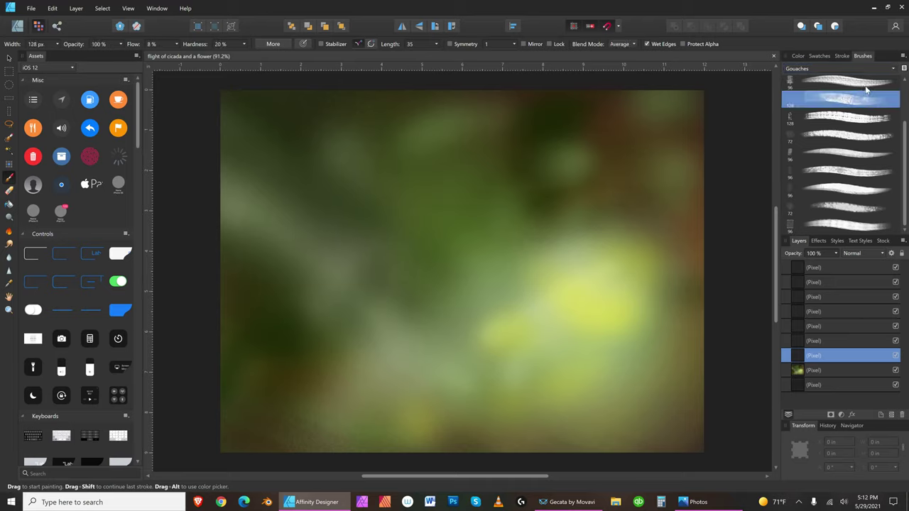
{"action": "key", "text": "bracketleft"}
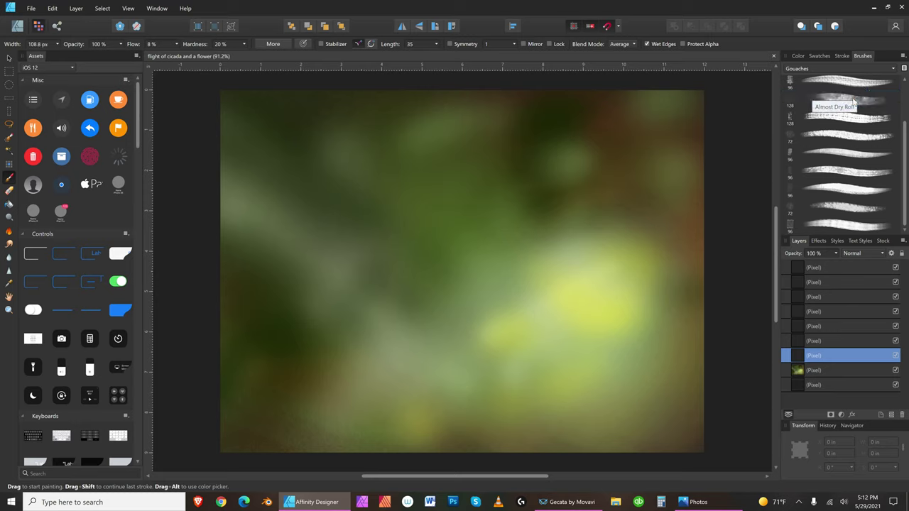
{"action": "key", "text": "bracketleft"}
{"action": "key", "text": "bracketleft"}
Choose the Gouache on Canvas brush instead, enlarge it to about 374 px, and bring back the color controls.
{"action": "scroll", "coordinate": [872, 101], "scroll_direction": "up", "scroll_amount": 2}
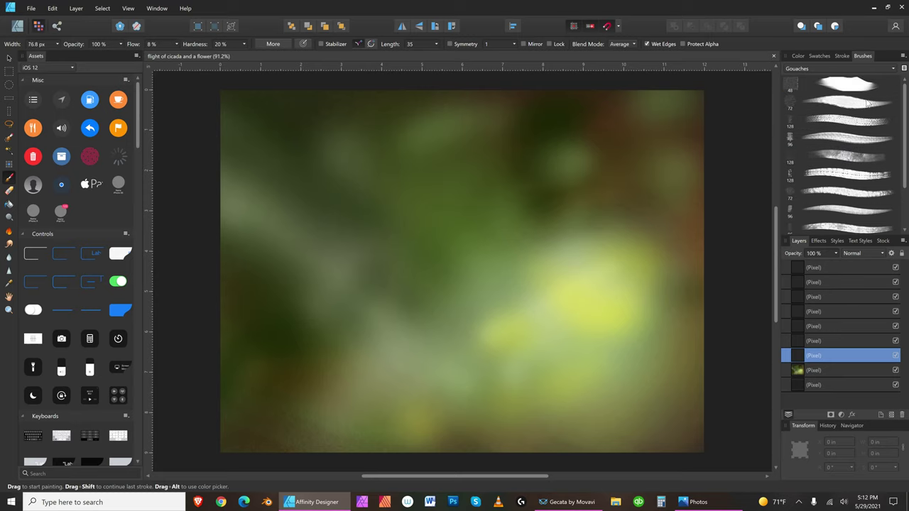
{"action": "left_click", "coordinate": [854, 122]}
{"action": "key", "text": "bracketleft"}
{"action": "key", "text": "bracketright"}
{"action": "key", "text": "bracketright"}
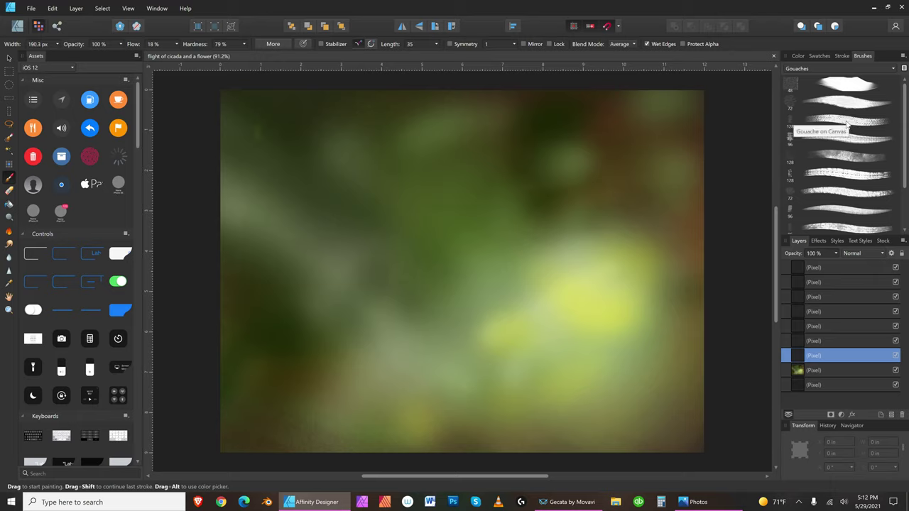
{"action": "key", "text": "bracketright"}
{"action": "key", "text": "bracketright"}
{"action": "key", "text": "bracketright"}
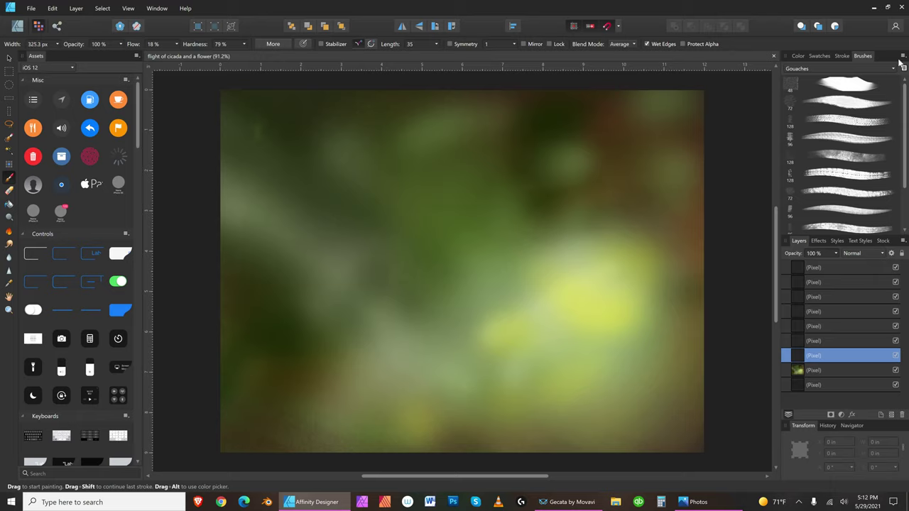
{"action": "left_click", "coordinate": [796, 56]}
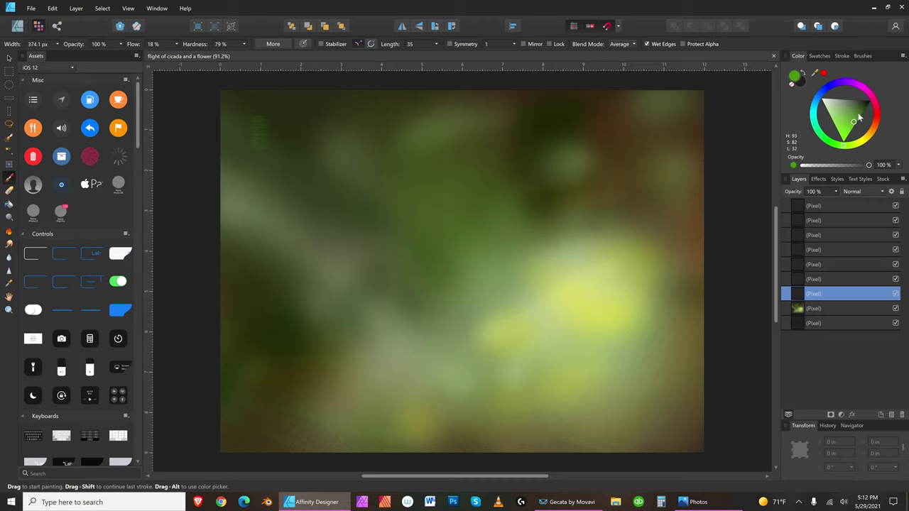
Reduce the brush to a narrow width and paint a curved green stem from the canvas's upper left edge toward the upper centre.
{"action": "key", "text": "bracketleft"}
{"action": "key", "text": "bracketleft"}
{"action": "key", "text": "bracketleft"}
{"action": "key", "text": "bracketleft"}
{"action": "key", "text": "bracketleft"}
{"action": "key", "text": "bracketright"}
{"action": "key", "text": "bracketleft"}
{"action": "key", "text": "bracketleft"}
{"action": "key", "text": "bracketleft"}
{"action": "key", "text": "bracketleft"}
{"action": "left_click", "coordinate": [397, 198]}
{"action": "key", "text": "bracketright"}
{"action": "mouse_move", "coordinate": [207, 128]}
{"action": "left_mouse_down"}
{"action": "mouse_move", "coordinate": [279, 144]}
{"action": "mouse_move", "coordinate": [404, 213]}
{"action": "left_mouse_up"}
Shade along the stem's underside with a darker green (H 93, S 67, L 14).
{"action": "key", "text": "bracketleft"}
{"action": "key", "text": "bracketleft"}
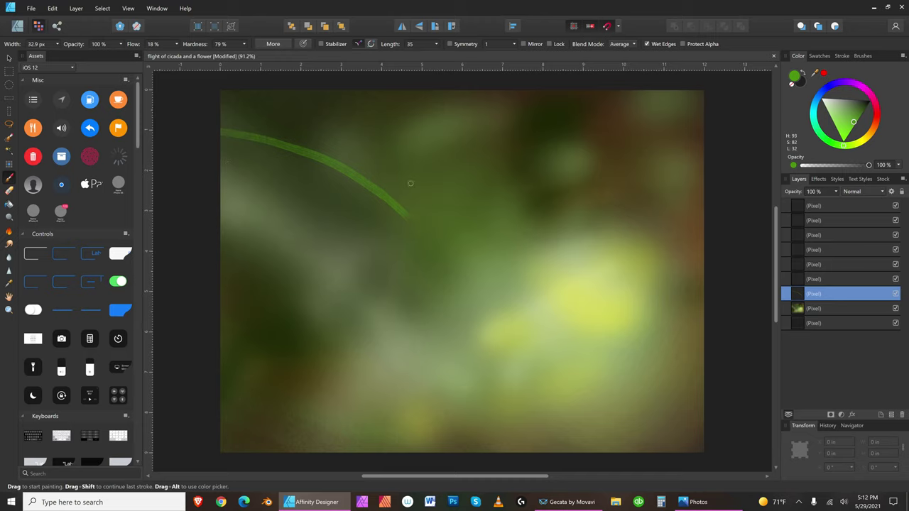
{"action": "left_click", "coordinate": [861, 111]}
{"action": "key", "text": "]"}
{"action": "key", "text": "]"}
{"action": "key", "text": "]"}
{"action": "key", "text": "]"}
{"action": "key", "text": "]"}
{"action": "mouse_move", "coordinate": [215, 136]}
{"action": "left_mouse_down"}
{"action": "mouse_move", "coordinate": [340, 173]}
{"action": "mouse_move", "coordinate": [400, 224]}
{"action": "left_mouse_up"}
{"action": "key", "text": "bracketleft"}
{"action": "key", "text": "bracketleft"}
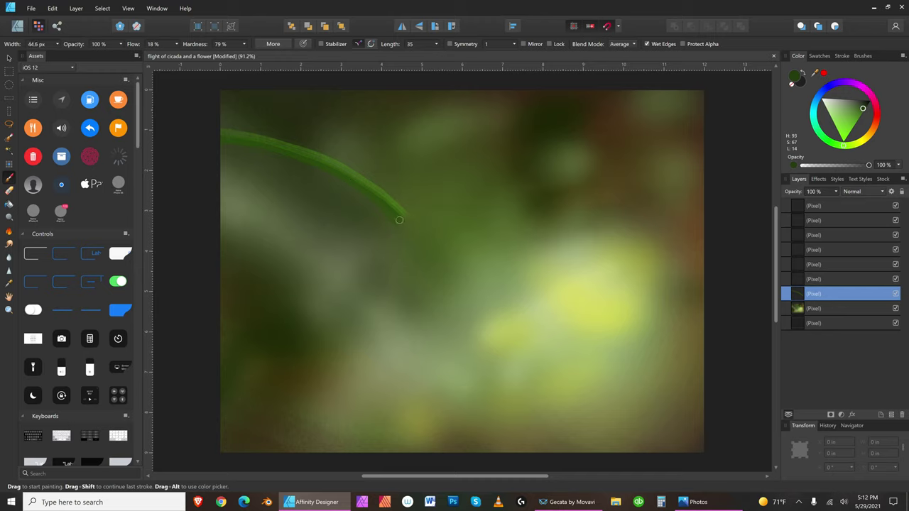
Try a dark purple shadow stroke (H 273, S 86, L 20) under the middle of the stem, and undo it.
{"action": "key", "text": "]"}
{"action": "key", "text": "]"}
{"action": "key", "text": "]"}
{"action": "key", "text": "bracketright"}
{"action": "key", "text": "bracketright"}
{"action": "key", "text": "bracketright"}
{"action": "key", "text": "bracketright"}
{"action": "key", "text": "bracketright"}
{"action": "key", "text": "bracketright"}
{"action": "key", "text": "bracketright"}
{"action": "key", "text": "bracketright"}
{"action": "key", "text": "bracketright"}
{"action": "left_click", "coordinate": [877, 110]}
{"action": "key", "text": "bracketleft"}
{"action": "key", "text": "bracketleft"}
{"action": "key", "text": "bracketleft"}
{"action": "key", "text": "bracketleft"}
{"action": "left_click", "coordinate": [848, 83]}
{"action": "left_click_drag", "start_coordinate": [318, 166], "coordinate": [297, 161]}
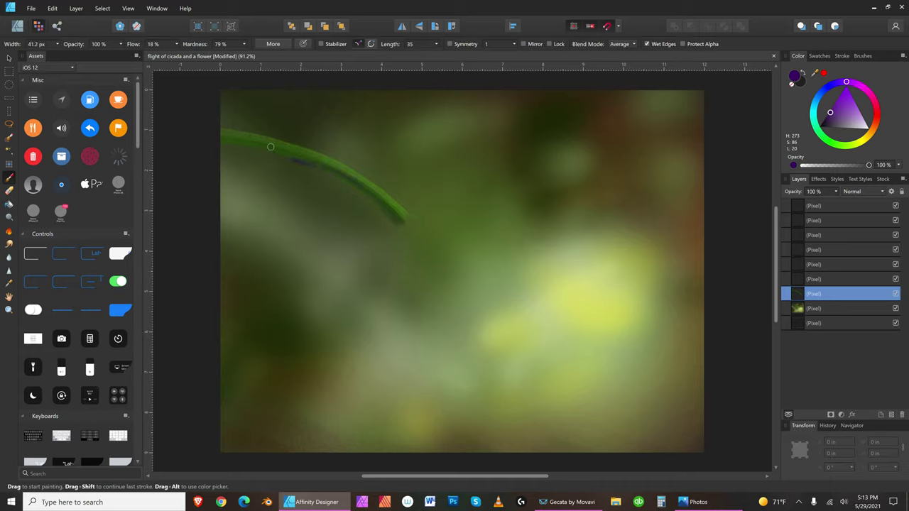
{"action": "left_click", "coordinate": [53, 8]}
{"action": "left_click", "coordinate": [61, 21]}
Try a few other brush widths on the stem and undo the last stroke.
{"action": "key", "text": "bracketleft"}
{"action": "key", "text": "bracketleft"}
{"action": "key", "text": "bracketleft"}
{"action": "key", "text": "bracketright"}
{"action": "key", "text": "bracketright"}
{"action": "key", "text": "bracketright"}
{"action": "key", "text": "bracketright"}
{"action": "key", "text": "bracketright"}
{"action": "key", "text": "bracketright"}
{"action": "key", "text": "bracketleft"}
{"action": "key", "text": "bracketleft"}
{"action": "key", "text": "bracketleft"}
{"action": "key", "text": "bracketleft"}
{"action": "key", "text": "bracketleft"}
{"action": "key", "text": "bracketleft"}
{"action": "key", "text": "bracketleft"}
{"action": "key", "text": "bracketleft"}
{"action": "key", "text": "bracketleft"}
{"action": "key", "text": "bracketleft"}
{"action": "left_click", "coordinate": [53, 8]}
{"action": "left_click", "coordinate": [57, 22]}
Set the paint color to a mid green (H 104, S 79, L 25) and reduce the brush width to about 18.5 px.
{"action": "left_click", "coordinate": [860, 118]}
{"action": "left_click", "coordinate": [864, 122]}
{"action": "key", "text": "bracketright"}
{"action": "key", "text": "bracketright"}
{"action": "key", "text": "bracketright"}
{"action": "key", "text": "bracketright"}
{"action": "key", "text": "bracketleft"}
{"action": "key", "text": "bracketleft"}
{"action": "key", "text": "bracketright"}
{"action": "key", "text": "bracketright"}
{"action": "key", "text": "bracketright"}
{"action": "key", "text": "bracketright"}
{"action": "key", "text": "bracketright"}
{"action": "key", "text": "bracketright"}
{"action": "key", "text": "bracketleft"}
{"action": "key", "text": "bracketleft"}
{"action": "key", "text": "bracketleft"}
{"action": "key", "text": "bracketleft"}
{"action": "key", "text": "bracketleft"}
{"action": "left_click_drag", "start_coordinate": [838, 147], "coordinate": [856, 119]}
{"action": "key", "text": "bracketleft"}
{"action": "key", "text": "bracketleft"}
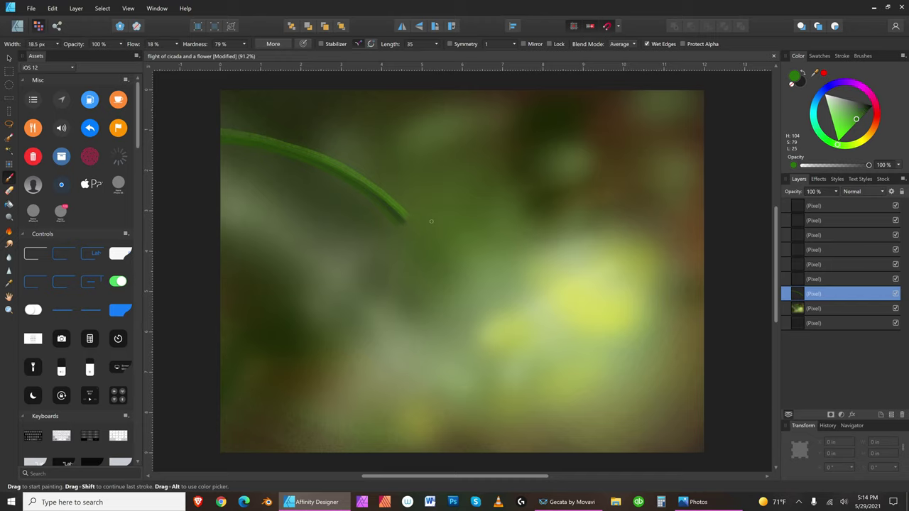
Paint small sepal-like points splaying from the stem's tip with a brighter green (H 104, S 74, L 38).
{"action": "left_click_drag", "start_coordinate": [857, 117], "coordinate": [847, 124]}
{"action": "key", "text": "bracketleft"}
{"action": "key", "text": "bracketright"}
{"action": "key", "text": "bracketright"}
{"action": "key", "text": "bracketright"}
{"action": "left_click_drag", "start_coordinate": [395, 215], "coordinate": [394, 238]}
{"action": "key", "text": "bracketleft"}
{"action": "key", "text": "bracketleft"}
{"action": "key", "text": "bracketleft"}
{"action": "key", "text": "bracketleft"}
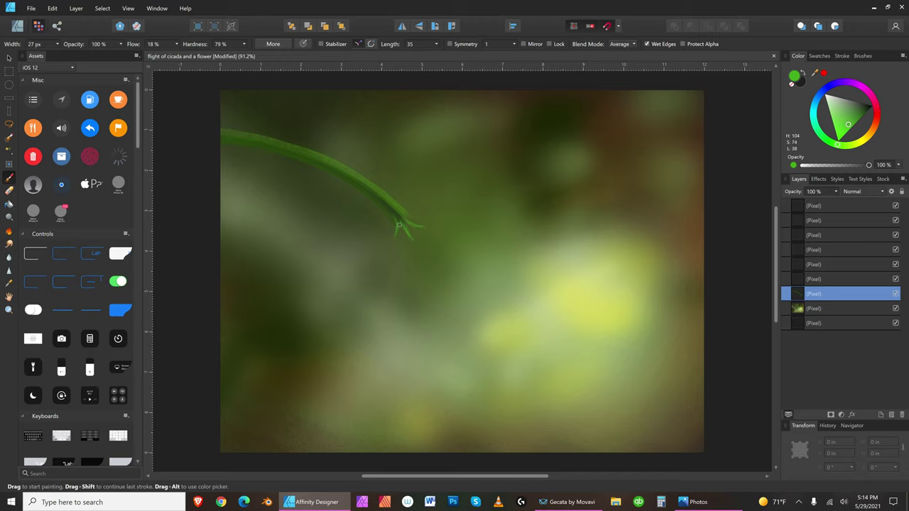
Add darker green shading streaks along the stem and its tip, varying the brush width.
{"action": "left_click", "coordinate": [862, 114]}
{"action": "key", "text": "bracketleft"}
{"action": "key", "text": "bracketleft"}
{"action": "key", "text": "bracketleft"}
{"action": "key", "text": "bracketleft"}
{"action": "left_click_drag", "start_coordinate": [859, 113], "coordinate": [857, 119]}
{"action": "key", "text": "bracketright"}
{"action": "key", "text": "bracketleft"}
{"action": "key", "text": "bracketleft"}
{"action": "key", "text": "bracketright"}
{"action": "key", "text": "bracketright"}
{"action": "key", "text": "bracketright"}
{"action": "key", "text": "bracketright"}
{"action": "key", "text": "bracketleft"}
{"action": "key", "text": "bracketleft"}
{"action": "key", "text": "bracketleft"}
{"action": "key", "text": "bracketleft"}
{"action": "key", "text": "bracketleft"}
Paint brighter green streaks (H 104, S 88, L 35) along the stem with varying narrow brush widths.
{"action": "left_click", "coordinate": [848, 127]}
{"action": "key", "text": "bracketright"}
{"action": "key", "text": "bracketright"}
{"action": "key", "text": "bracketleft"}
{"action": "key", "text": "bracketleft"}
{"action": "key", "text": "bracketright"}
{"action": "key", "text": "bracketright"}
{"action": "key", "text": "bracketright"}
{"action": "key", "text": "bracketleft"}
{"action": "key", "text": "bracketleft"}
{"action": "key", "text": "bracketleft"}
{"action": "key", "text": "bracketleft"}
Trim the stem's upper edge with the Erase Brush, undoing the misplaced strokes and adjusting the eraser width.
{"action": "left_click", "coordinate": [8, 190]}
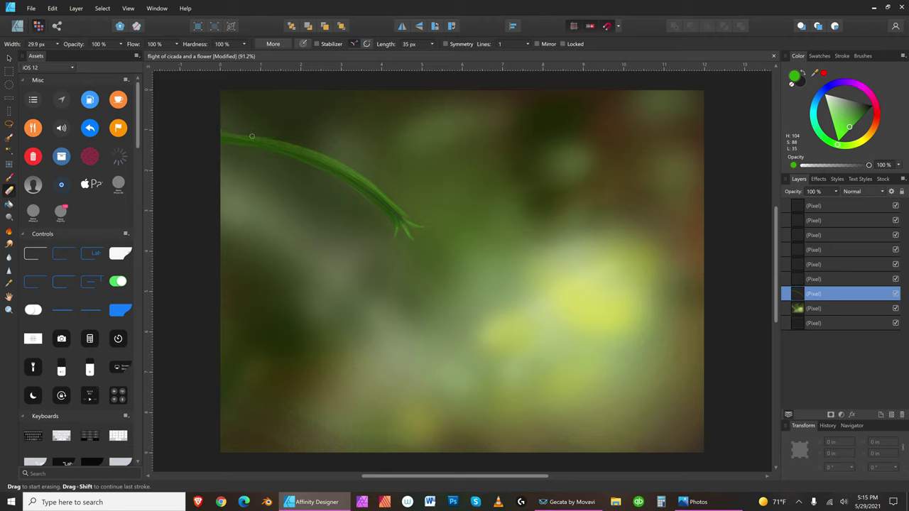
{"action": "left_click_drag", "start_coordinate": [282, 142], "coordinate": [350, 166]}
{"action": "left_click", "coordinate": [52, 9]}
{"action": "left_click", "coordinate": [56, 19]}
{"action": "left_click", "coordinate": [54, 10]}
{"action": "left_click", "coordinate": [55, 18]}
{"action": "left_click", "coordinate": [53, 10]}
{"action": "left_click", "coordinate": [55, 19]}
{"action": "key", "text": "bracketleft"}
{"action": "key", "text": "bracketleft"}
{"action": "key", "text": "bracketright"}
{"action": "key", "text": "bracketright"}
{"action": "key", "text": "bracketright"}
{"action": "key", "text": "bracketright"}
{"action": "key", "text": "bracketright"}
{"action": "key", "text": "bracketright"}
{"action": "key", "text": "bracketright"}
{"action": "key", "text": "bracketleft"}
{"action": "key", "text": "bracketleft"}
{"action": "key", "text": "bracketleft"}
{"action": "key", "text": "bracketright"}
Undo the last eraser stroke, return to the Paint Brush and shade the stem's underside with dark green (H 104, S 70, L 19).
{"action": "left_click", "coordinate": [865, 113]}
{"action": "key", "text": "bracketleft"}
{"action": "key", "text": "bracketleft"}
{"action": "left_click", "coordinate": [53, 9]}
{"action": "left_click", "coordinate": [59, 20]}
{"action": "left_click", "coordinate": [11, 175]}
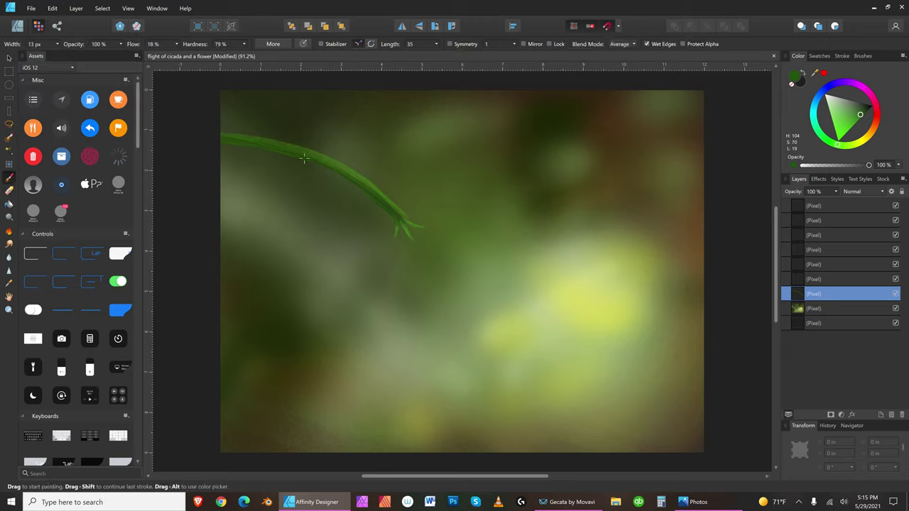
{"action": "key", "text": "["}
{"action": "left_click_drag", "start_coordinate": [311, 161], "coordinate": [364, 195]}
Deepen the shadows along the stem and its tip with very dark green (H 104, S 69, L 10), varying the brush width.
{"action": "key", "text": "["}
{"action": "left_click", "coordinate": [867, 111]}
{"action": "key", "text": "]"}
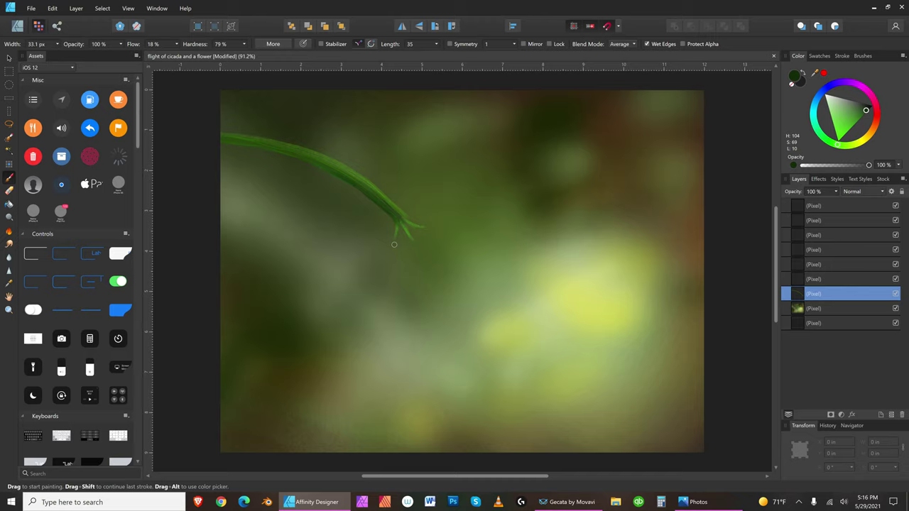
{"action": "key", "text": "bracketleft"}
{"action": "key", "text": "bracketleft"}
{"action": "key", "text": "bracketleft"}
{"action": "key", "text": "bracketleft"}
{"action": "key", "text": "bracketright"}
{"action": "key", "text": "bracketright"}
{"action": "key", "text": "bracketright"}
{"action": "key", "text": "bracketright"}
{"action": "key", "text": "bracketleft"}
Choose a pale grey-green (H 104, S 16, L 65), narrow the brush and select the pixel layer directly above the stem's layer.
{"action": "left_click", "coordinate": [837, 101]}
{"action": "key", "text": "bracketright"}
{"action": "key", "text": "bracketleft"}
{"action": "key", "text": "bracketleft"}
{"action": "key", "text": "bracketleft"}
{"action": "key", "text": "bracketleft"}
{"action": "left_click", "coordinate": [32, 10]}
{"action": "left_click", "coordinate": [54, 16]}
{"action": "left_click", "coordinate": [53, 8]}
{"action": "left_click", "coordinate": [52, 8]}
{"action": "left_click", "coordinate": [52, 7]}
{"action": "left_click", "coordinate": [57, 18]}
{"action": "left_click", "coordinate": [838, 279]}
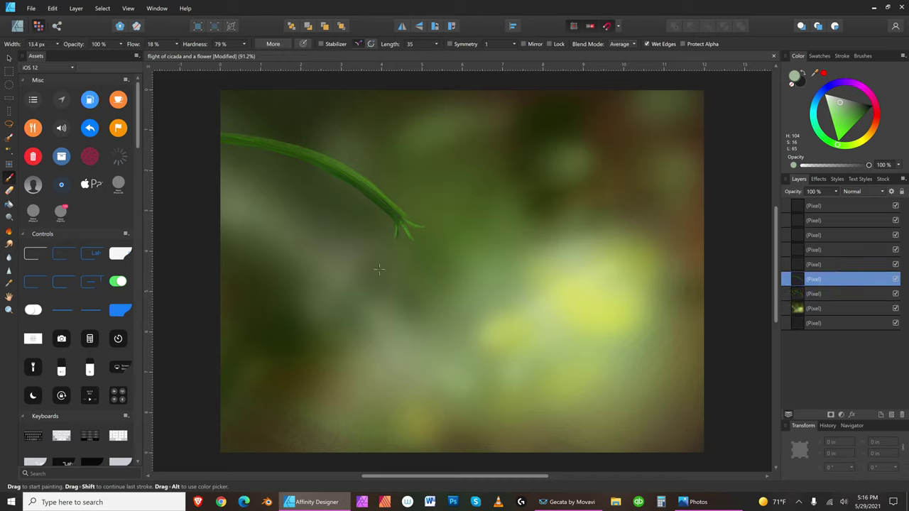
Paint the pale grey-green neck of a flower bud just below the stem's tip, adjusting the brush width between short strokes.
{"action": "key", "text": "bracketright"}
{"action": "key", "text": "bracketright"}
{"action": "key", "text": "bracketright"}
{"action": "key", "text": "bracketright"}
{"action": "left_click", "coordinate": [392, 252]}
{"action": "key", "text": "["}
{"action": "key", "text": "["}
{"action": "mouse_move", "coordinate": [391, 249]}
{"action": "left_mouse_down"}
{"action": "mouse_move", "coordinate": [379, 257]}
{"action": "mouse_move", "coordinate": [398, 260]}
{"action": "mouse_move", "coordinate": [394, 251]}
{"action": "left_mouse_up"}
{"action": "key", "text": "["}
{"action": "key", "text": "bracketleft"}
{"action": "key", "text": "bracketleft"}
{"action": "key", "text": "bracketleft"}
{"action": "key", "text": "bracketright"}
{"action": "key", "text": "bracketright"}
{"action": "key", "text": "bracketleft"}
{"action": "key", "text": "bracketleft"}
{"action": "key", "text": "bracketleft"}
{"action": "key", "text": "bracketleft"}
{"action": "key", "text": "bracketright"}
{"action": "key", "text": "bracketright"}
{"action": "key", "text": "bracketright"}
{"action": "key", "text": "bracketright"}
{"action": "key", "text": "bracketright"}
{"action": "key", "text": "bracketright"}
{"action": "key", "text": "bracketright"}
{"action": "key", "text": "bracketright"}
Extend the hanging bud downward with a long pale stroke and add short, fine strokes along its middle.
{"action": "left_click_drag", "start_coordinate": [397, 242], "coordinate": [390, 269]}
{"action": "key", "text": "bracketleft"}
{"action": "key", "text": "bracketleft"}
{"action": "key", "text": "bracketleft"}
{"action": "key", "text": "bracketright"}
{"action": "key", "text": "bracketright"}
{"action": "key", "text": "bracketleft"}
{"action": "key", "text": "bracketleft"}
{"action": "key", "text": "bracketleft"}
{"action": "key", "text": "bracketleft"}
{"action": "key", "text": "bracketleft"}
{"action": "key", "text": "bracketleft"}
{"action": "key", "text": "bracketleft"}
{"action": "key", "text": "bracketleft"}
{"action": "key", "text": "bracketleft"}
{"action": "left_click_drag", "start_coordinate": [384, 260], "coordinate": [384, 266]}
{"action": "left_click_drag", "start_coordinate": [388, 265], "coordinate": [386, 270]}
Build up the bud's petals with short pale strokes on both sides and taper them into a point at its lower end.
{"action": "key", "text": "["}
{"action": "key", "text": "["}
{"action": "key", "text": "]"}
{"action": "key", "text": "]"}
{"action": "key", "text": "]"}
{"action": "key", "text": "]"}
{"action": "mouse_move", "coordinate": [396, 261]}
{"action": "left_mouse_down"}
{"action": "mouse_move", "coordinate": [391, 278]}
{"action": "mouse_move", "coordinate": [399, 258]}
{"action": "left_mouse_up"}
{"action": "mouse_move", "coordinate": [387, 258]}
{"action": "left_mouse_down"}
{"action": "mouse_move", "coordinate": [384, 269]}
{"action": "mouse_move", "coordinate": [385, 255]}
{"action": "left_mouse_up"}
{"action": "left_click_drag", "start_coordinate": [384, 262], "coordinate": [382, 272]}
{"action": "key", "text": "bracketright"}
{"action": "key", "text": "bracketright"}
{"action": "key", "text": "bracketright"}
{"action": "key", "text": "bracketleft"}
{"action": "left_click_drag", "start_coordinate": [396, 272], "coordinate": [385, 288]}
Define the bud's right edge with a pale downward stroke and refine it using varied brush widths.
{"action": "key", "text": "bracketright"}
{"action": "key", "text": "bracketright"}
{"action": "key", "text": "bracketleft"}
{"action": "key", "text": "bracketleft"}
{"action": "left_click_drag", "start_coordinate": [395, 258], "coordinate": [397, 275]}
{"action": "key", "text": "bracketleft"}
{"action": "key", "text": "bracketleft"}
{"action": "key", "text": "bracketleft"}
{"action": "key", "text": "bracketleft"}
{"action": "key", "text": "bracketright"}
{"action": "key", "text": "bracketright"}
{"action": "key", "text": "bracketright"}
{"action": "key", "text": "bracketright"}
{"action": "key", "text": "bracketleft"}
{"action": "key", "text": "bracketleft"}
{"action": "key", "text": "bracketleft"}
Widen the brush and tint the inside of the bud with pale violet (H 277, S 100, L 88).
{"action": "key", "text": "bracketright"}
{"action": "key", "text": "bracketright"}
{"action": "key", "text": "bracketright"}
{"action": "key", "text": "bracketright"}
{"action": "key", "text": "bracketright"}
{"action": "key", "text": "bracketright"}
{"action": "key", "text": "bracketright"}
{"action": "key", "text": "bracketright"}
{"action": "key", "text": "bracketright"}
{"action": "key", "text": "bracketright"}
{"action": "left_click", "coordinate": [850, 84]}
{"action": "left_click", "coordinate": [862, 119]}
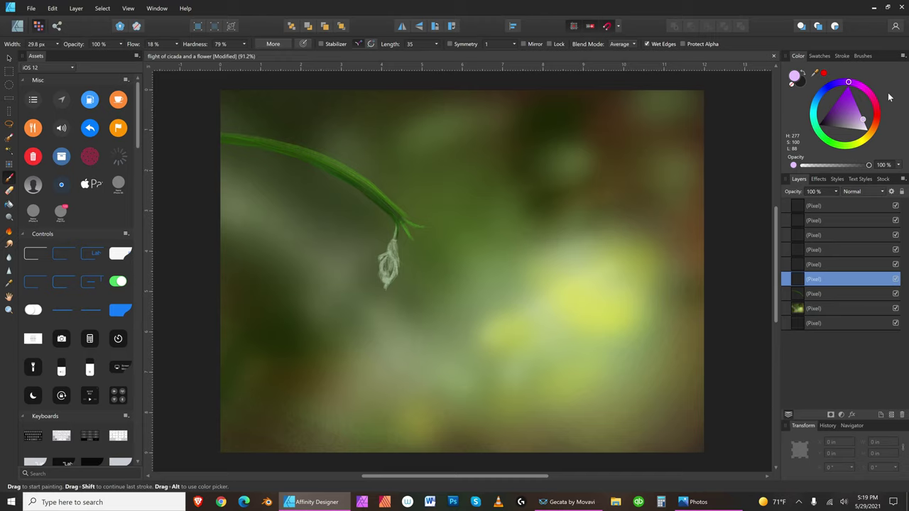
{"action": "key", "text": "bracketright"}
{"action": "key", "text": "bracketright"}
{"action": "key", "text": "bracketleft"}
{"action": "key", "text": "bracketleft"}
{"action": "key", "text": "bracketright"}
{"action": "key", "text": "bracketright"}
Paint light mint-green strokes (H 137, S 32, L 75) over the bud's neck with a wider brush.
{"action": "left_click", "coordinate": [822, 137]}
{"action": "left_click", "coordinate": [844, 102]}
{"action": "key", "text": "bracketright"}
{"action": "key", "text": "bracketright"}
{"action": "key", "text": "bracketright"}
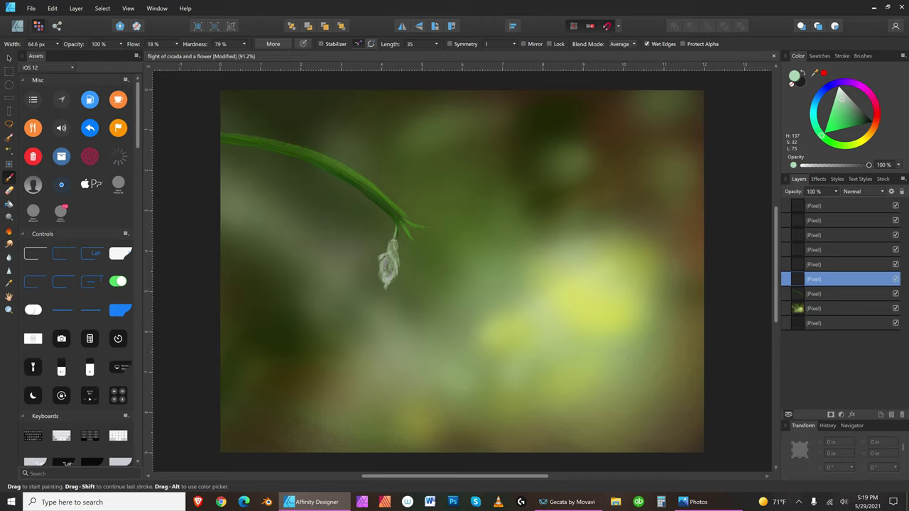
{"action": "left_click_drag", "start_coordinate": [395, 235], "coordinate": [396, 249]}
{"action": "key", "text": "bracketleft"}
{"action": "key", "text": "bracketleft"}
{"action": "key", "text": "bracketleft"}
{"action": "key", "text": "bracketleft"}
{"action": "key", "text": "bracketleft"}
Switch the colour to an orange-red hue (H 18), choose a darker tone and shade the bud's lower centre.
{"action": "left_click", "coordinate": [875, 126]}
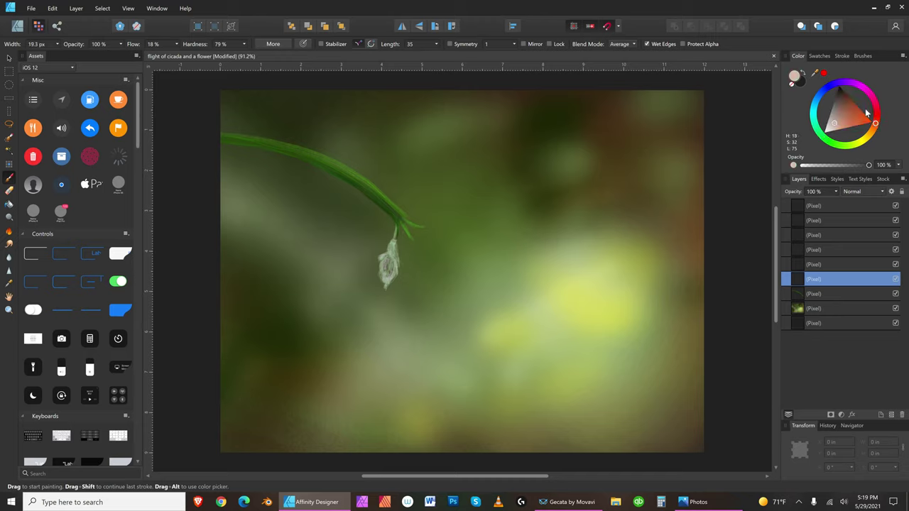
{"action": "left_click", "coordinate": [847, 94]}
{"action": "key", "text": "["}
{"action": "key", "text": "bracketright"}
{"action": "left_click_drag", "start_coordinate": [382, 270], "coordinate": [387, 277]}
{"action": "left_click_drag", "start_coordinate": [392, 268], "coordinate": [387, 275]}
{"action": "key", "text": "bracketleft"}
{"action": "key", "text": "bracketleft"}
{"action": "key", "text": "bracketleft"}
{"action": "key", "text": "bracketleft"}
Sample a pinkish grey (H 18, S 13, L 73) from the bud and blend it along the petals' left side.
{"action": "left_click", "coordinate": [389, 264], "text": "alt"}
{"action": "key", "text": "bracketright"}
{"action": "key", "text": "bracketright"}
{"action": "key", "text": "bracketright"}
{"action": "key", "text": "bracketright"}
{"action": "key", "text": "bracketright"}
{"action": "key", "text": "bracketright"}
{"action": "key", "text": "bracketright"}
{"action": "key", "text": "bracketright"}
{"action": "key", "text": "bracketright"}
{"action": "key", "text": "bracketleft"}
{"action": "key", "text": "bracketleft"}
{"action": "key", "text": "bracketleft"}
{"action": "key", "text": "bracketleft"}
{"action": "left_click_drag", "start_coordinate": [384, 266], "coordinate": [382, 274]}
{"action": "key", "text": "bracketleft"}
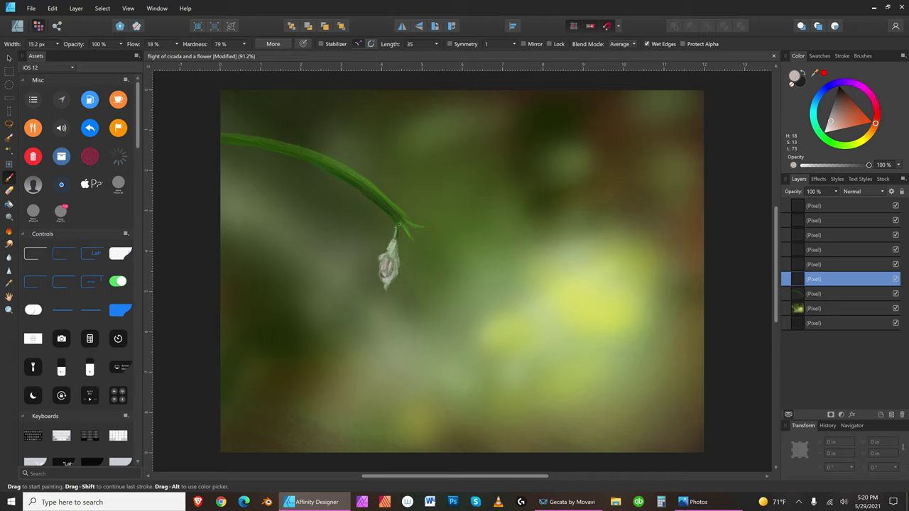
Shade the bud's right edge and neck with very dark brown (H 18, S 87, L 10) and save the document.
{"action": "key", "text": "bracketleft"}
{"action": "key", "text": "bracketleft"}
{"action": "left_click", "coordinate": [842, 86]}
{"action": "key", "text": "bracketleft"}
{"action": "key", "text": "bracketleft"}
{"action": "key", "text": "bracketleft"}
{"action": "key", "text": "bracketleft"}
{"action": "key", "text": "bracketright"}
{"action": "key", "text": "bracketright"}
{"action": "key", "text": "bracketright"}
{"action": "key", "text": "bracketright"}
{"action": "key", "text": "bracketleft"}
{"action": "left_click_drag", "start_coordinate": [849, 99], "coordinate": [844, 92]}
{"action": "key", "text": "bracketright"}
{"action": "key", "text": "bracketleft"}
{"action": "key", "text": "bracketleft"}
{"action": "key", "text": "bracketleft"}
{"action": "key", "text": "bracketright"}
{"action": "key", "text": "bracketleft"}
{"action": "key", "text": "bracketright"}
{"action": "key", "text": "bracketleft"}
{"action": "left_click_drag", "start_coordinate": [396, 265], "coordinate": [386, 286]}
{"action": "left_click_drag", "start_coordinate": [395, 240], "coordinate": [386, 255]}
{"action": "key", "text": "bracketright"}
{"action": "left_click", "coordinate": [32, 8]}
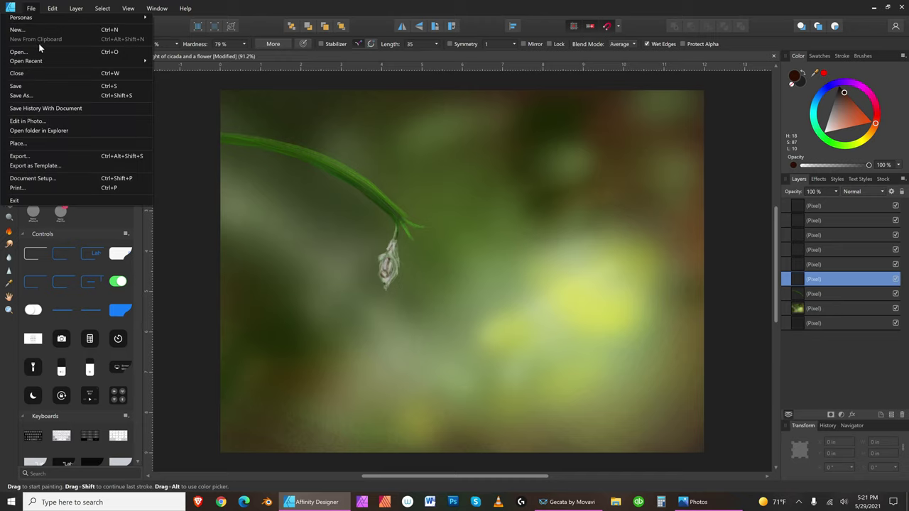
{"action": "left_click", "coordinate": [42, 87]}
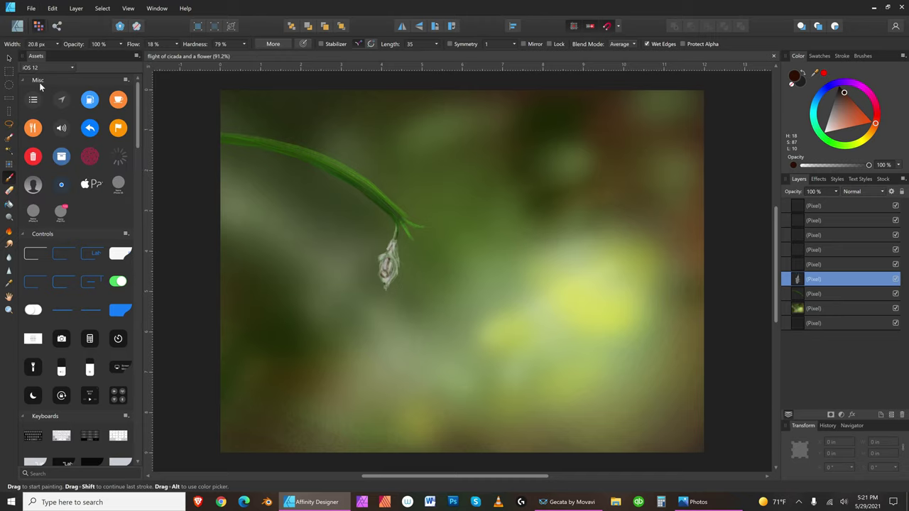
Pick a near-white (H 18, S 20, L 95) and brighten the bud's centre down towards its tip with a progressively wider brush.
{"action": "left_click", "coordinate": [827, 131]}
{"action": "key", "text": "bracketright"}
{"action": "key", "text": "bracketright"}
{"action": "key", "text": "bracketright"}
{"action": "key", "text": "bracketright"}
{"action": "key", "text": "bracketright"}
{"action": "left_click_drag", "start_coordinate": [387, 258], "coordinate": [385, 271]}
{"action": "key", "text": "bracketright"}
{"action": "key", "text": "bracketright"}
{"action": "key", "text": "bracketright"}
{"action": "key", "text": "bracketright"}
{"action": "key", "text": "bracketright"}
{"action": "key", "text": "bracketright"}
{"action": "key", "text": "bracketright"}
{"action": "left_click_drag", "start_coordinate": [386, 272], "coordinate": [384, 279]}
Add near-white highlight strokes down the bud's inner petals and around its tip, varying the brush width between fine and wide.
{"action": "key", "text": "bracketright"}
{"action": "key", "text": "bracketright"}
{"action": "key", "text": "bracketright"}
{"action": "key", "text": "bracketright"}
{"action": "key", "text": "bracketleft"}
{"action": "key", "text": "bracketleft"}
{"action": "key", "text": "bracketleft"}
{"action": "key", "text": "bracketleft"}
{"action": "key", "text": "bracketleft"}
{"action": "key", "text": "bracketleft"}
{"action": "key", "text": "bracketleft"}
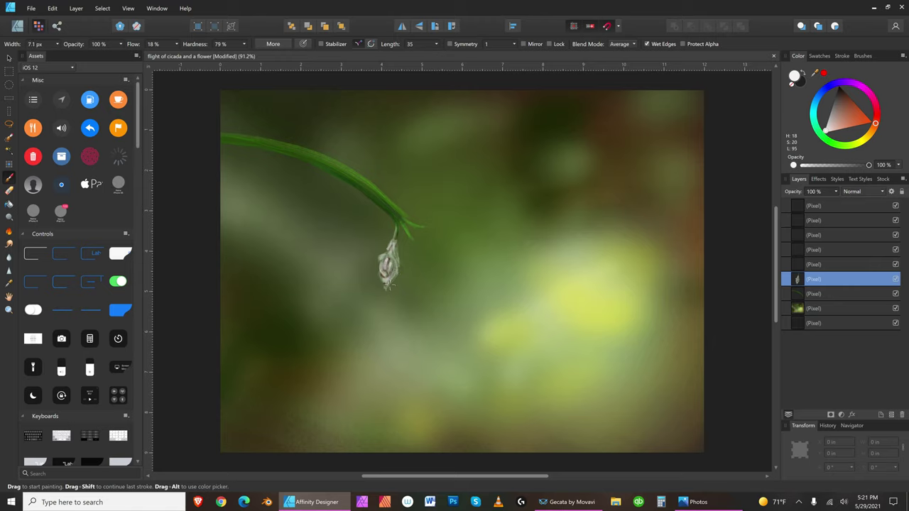
{"action": "key", "text": "bracketright"}
{"action": "key", "text": "bracketright"}
{"action": "key", "text": "bracketright"}
{"action": "key", "text": "bracketleft"}
{"action": "key", "text": "bracketright"}
{"action": "key", "text": "bracketleft"}
{"action": "key", "text": "bracketleft"}
{"action": "key", "text": "bracketleft"}
{"action": "left_click_drag", "start_coordinate": [393, 258], "coordinate": [390, 276]}
{"action": "key", "text": "bracketleft"}
{"action": "key", "text": "bracketleft"}
{"action": "key", "text": "bracketright"}
{"action": "key", "text": "bracketright"}
{"action": "key", "text": "bracketright"}
{"action": "key", "text": "bracketright"}
{"action": "key", "text": "bracketright"}
{"action": "key", "text": "bracketleft"}
{"action": "key", "text": "bracketright"}
{"action": "key", "text": "bracketleft"}
{"action": "key", "text": "bracketleft"}
{"action": "key", "text": "bracketright"}
{"action": "key", "text": "bracketright"}
{"action": "key", "text": "bracketright"}
{"action": "key", "text": "bracketright"}
{"action": "key", "text": "bracketright"}
{"action": "key", "text": "bracketright"}
{"action": "key", "text": "bracketright"}
{"action": "key", "text": "bracketright"}
{"action": "key", "text": "bracketright"}
{"action": "key", "text": "bracketleft"}
{"action": "key", "text": "bracketleft"}
{"action": "key", "text": "bracketright"}
Switch to a muted green (H 129, S 14, L 55), reduce the brush width to 18.2 px for the bud and save the document.
{"action": "left_click", "coordinate": [825, 139]}
{"action": "key", "text": "bracketright"}
{"action": "left_click", "coordinate": [849, 105]}
{"action": "key", "text": "bracketleft"}
{"action": "key", "text": "bracketleft"}
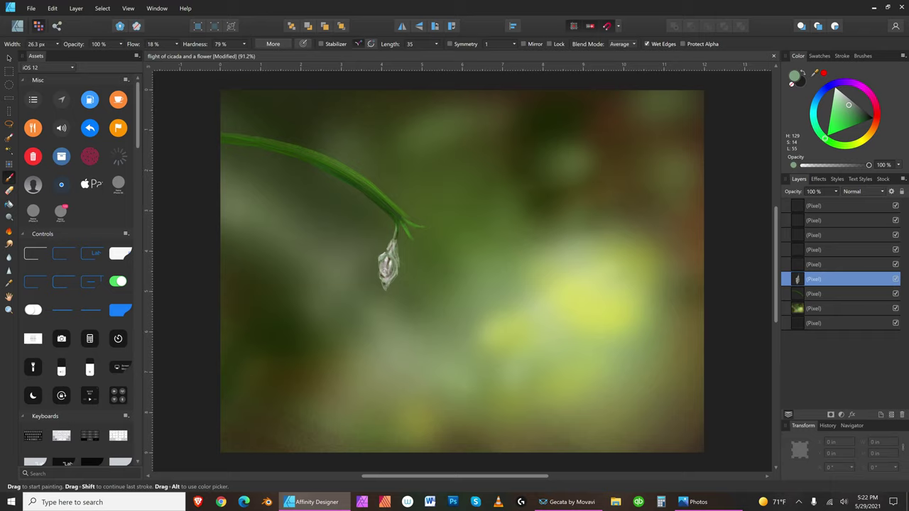
{"action": "key", "text": "bracketleft"}
{"action": "key", "text": "bracketleft"}
{"action": "left_click", "coordinate": [31, 8]}
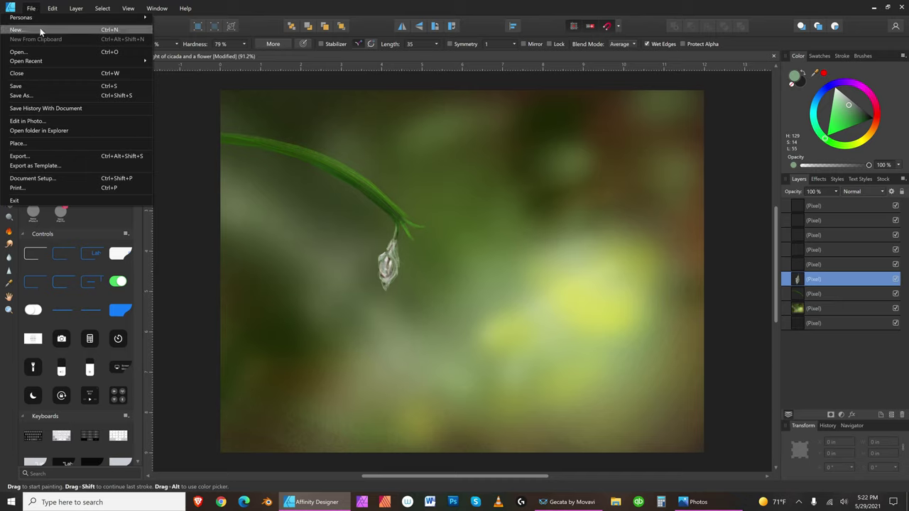
{"action": "left_click", "coordinate": [42, 87]}
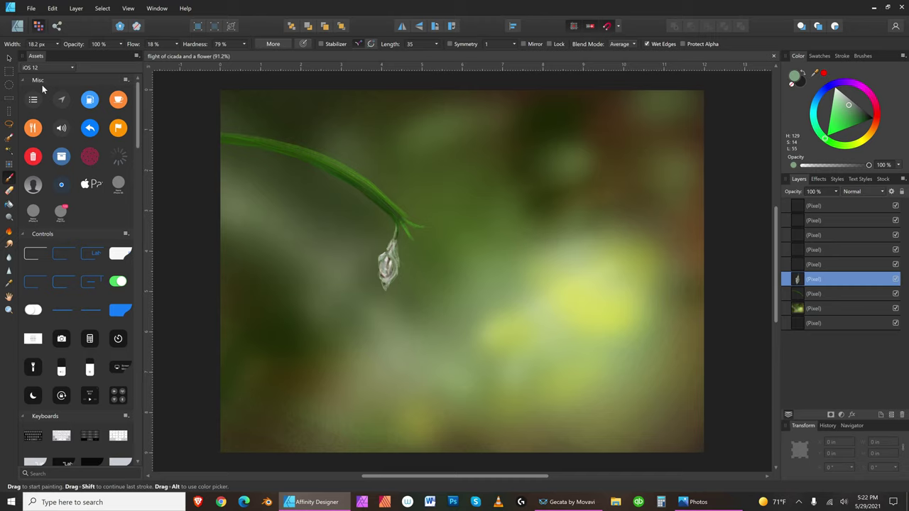
Lighten the colour to mint green (H 129, S 34, L 76) and touch up the bud's neck, narrowing the brush to 3.2 px.
{"action": "left_click_drag", "start_coordinate": [840, 101], "coordinate": [839, 95]}
{"action": "key", "text": "bracketleft"}
{"action": "key", "text": "bracketleft"}
{"action": "key", "text": "bracketleft"}
{"action": "key", "text": "bracketleft"}
{"action": "key", "text": "bracketleft"}
{"action": "key", "text": "bracketleft"}
{"action": "key", "text": "bracketleft"}
{"action": "key", "text": "bracketleft"}
{"action": "left_click_drag", "start_coordinate": [394, 238], "coordinate": [393, 242]}
{"action": "key", "text": "bracketleft"}
{"action": "key", "text": "bracketleft"}
{"action": "key", "text": "bracketleft"}
{"action": "key", "text": "bracketleft"}
{"action": "key", "text": "bracketleft"}
{"action": "key", "text": "bracketleft"}
{"action": "key", "text": "bracketleft"}
{"action": "key", "text": "bracketleft"}
{"action": "key", "text": "bracketleft"}
{"action": "key", "text": "bracketleft"}
On the pixel layer directly above the bud's layer, paint a light mint petal curving out from the neck to the left.
{"action": "left_click", "coordinate": [845, 264]}
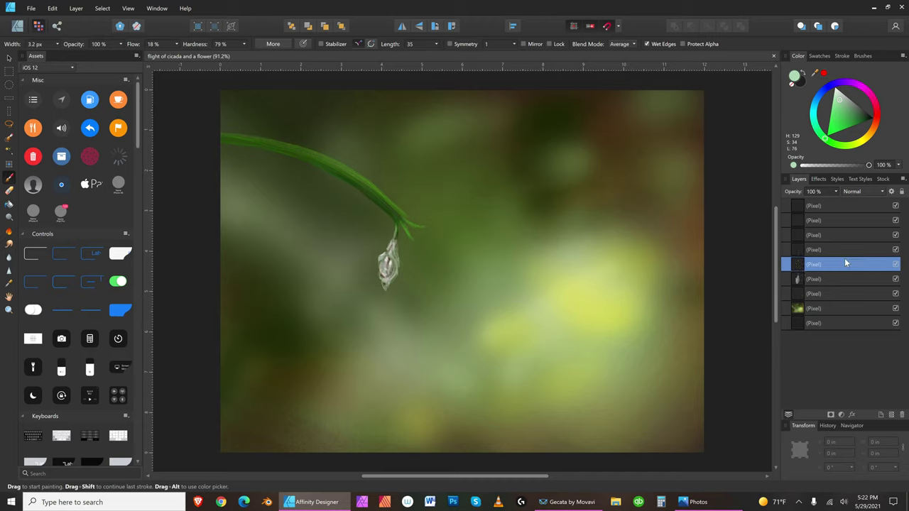
{"action": "key", "text": "bracketright"}
{"action": "key", "text": "bracketright"}
{"action": "left_click_drag", "start_coordinate": [392, 239], "coordinate": [393, 241]}
{"action": "key", "text": "bracketright"}
{"action": "key", "text": "bracketright"}
{"action": "key", "text": "bracketright"}
{"action": "key", "text": "bracketright"}
{"action": "key", "text": "bracketright"}
{"action": "key", "text": "bracketright"}
{"action": "key", "text": "bracketright"}
{"action": "left_click_drag", "start_coordinate": [388, 238], "coordinate": [383, 244]}
Change the colour to a pale grey-green (H 129, S 14, L 76) and extend the new petal down the bud's left side.
{"action": "left_click", "coordinate": [842, 97]}
{"action": "key", "text": "bracketleft"}
{"action": "key", "text": "bracketright"}
{"action": "key", "text": "bracketright"}
{"action": "left_click_drag", "start_coordinate": [380, 251], "coordinate": [375, 262]}
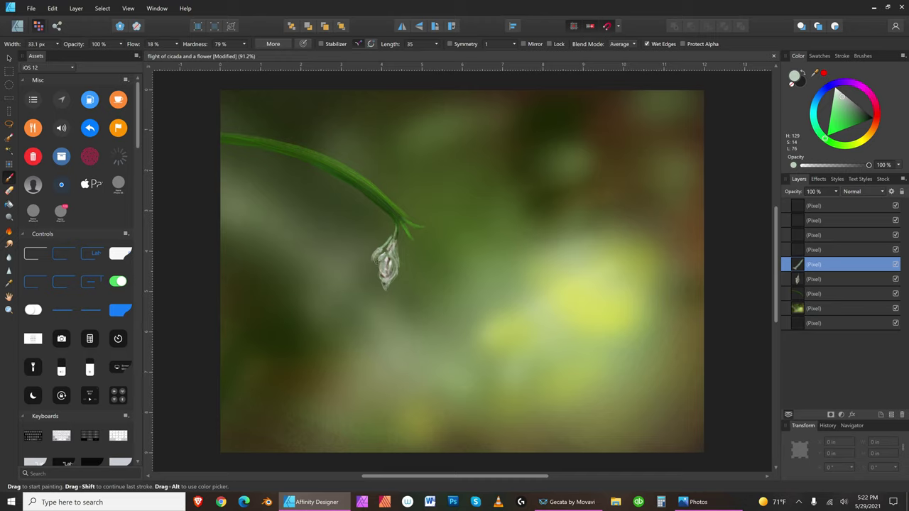
Extend the pale grey-green petal outward from the bud's left side with strokes of varied brush width.
{"action": "key", "text": "bracketleft"}
{"action": "key", "text": "bracketleft"}
{"action": "key", "text": "bracketleft"}
{"action": "key", "text": "bracketright"}
{"action": "key", "text": "bracketleft"}
{"action": "key", "text": "bracketleft"}
{"action": "key", "text": "bracketleft"}
{"action": "key", "text": "bracketleft"}
{"action": "key", "text": "bracketleft"}
{"action": "key", "text": "bracketleft"}
{"action": "key", "text": "bracketleft"}
{"action": "key", "text": "bracketleft"}
{"action": "key", "text": "bracketleft"}
{"action": "key", "text": "bracketleft"}
{"action": "key", "text": "bracketleft"}
{"action": "key", "text": "bracketright"}
{"action": "key", "text": "bracketright"}
{"action": "key", "text": "bracketright"}
{"action": "key", "text": "bracketright"}
{"action": "key", "text": "bracketright"}
{"action": "key", "text": "bracketright"}
{"action": "key", "text": "bracketright"}
{"action": "key", "text": "bracketright"}
{"action": "key", "text": "bracketright"}
{"action": "key", "text": "bracketright"}
{"action": "key", "text": "bracketright"}
{"action": "key", "text": "bracketright"}
{"action": "key", "text": "bracketright"}
{"action": "key", "text": "bracketright"}
{"action": "key", "text": "bracketright"}
{"action": "key", "text": "bracketright"}
{"action": "key", "text": "bracketright"}
{"action": "key", "text": "bracketright"}
{"action": "key", "text": "bracketleft"}
{"action": "key", "text": "bracketleft"}
{"action": "key", "text": "bracketleft"}
{"action": "key", "text": "bracketleft"}
{"action": "key", "text": "bracketleft"}
{"action": "key", "text": "bracketleft"}
{"action": "key", "text": "bracketleft"}
{"action": "key", "text": "bracketleft"}
{"action": "key", "text": "bracketleft"}
{"action": "key", "text": "bracketleft"}
{"action": "key", "text": "bracketleft"}
{"action": "key", "text": "bracketright"}
{"action": "key", "text": "bracketright"}
{"action": "left_click_drag", "start_coordinate": [372, 260], "coordinate": [367, 270]}
{"action": "key", "text": "bracketleft"}
{"action": "key", "text": "bracketright"}
{"action": "key", "text": "bracketright"}
Lighten the colour to near-white (H 129, S 7, L 92) and paint the left petal's outer tip, finishing at a 19.6 px brush width.
{"action": "left_click", "coordinate": [844, 92]}
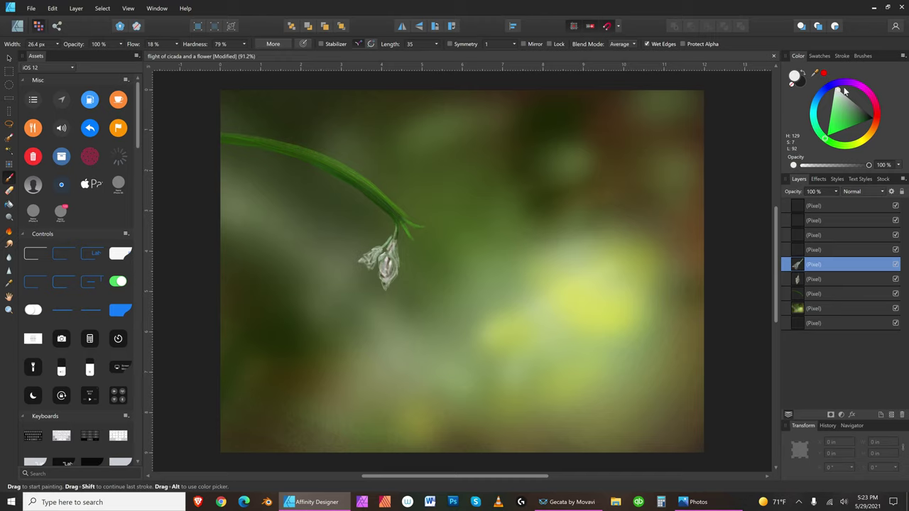
{"action": "left_click_drag", "start_coordinate": [365, 265], "coordinate": [356, 275]}
{"action": "key", "text": "bracketright"}
{"action": "key", "text": "bracketright"}
{"action": "key", "text": "bracketright"}
{"action": "left_click_drag", "start_coordinate": [366, 264], "coordinate": [356, 274]}
{"action": "left_click_drag", "start_coordinate": [383, 246], "coordinate": [377, 253]}
{"action": "key", "text": "bracketleft"}
{"action": "key", "text": "bracketleft"}
{"action": "key", "text": "bracketleft"}
Change the colour to a dark brown (H 22) and shade the inner folds between the left petal and the bud.
{"action": "left_click", "coordinate": [874, 125]}
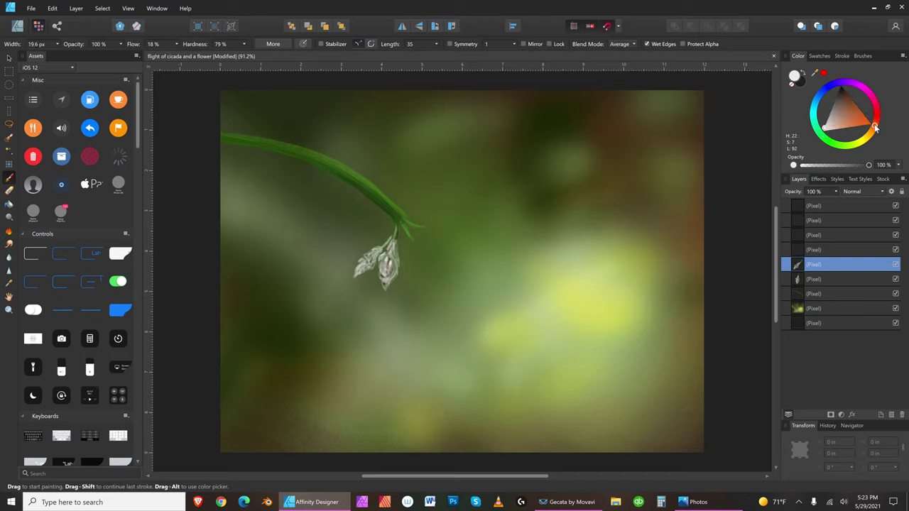
{"action": "left_click", "coordinate": [851, 96]}
{"action": "left_click_drag", "start_coordinate": [379, 263], "coordinate": [375, 268]}
{"action": "left_click", "coordinate": [394, 214]}
{"action": "left_click_drag", "start_coordinate": [374, 268], "coordinate": [367, 275]}
Switch to white (H 22, S 100, L 100) and paint highlights over the left petal and bud, varying the brush width.
{"action": "left_click_drag", "start_coordinate": [843, 120], "coordinate": [824, 131]}
{"action": "key", "text": "bracketleft"}
{"action": "key", "text": "bracketleft"}
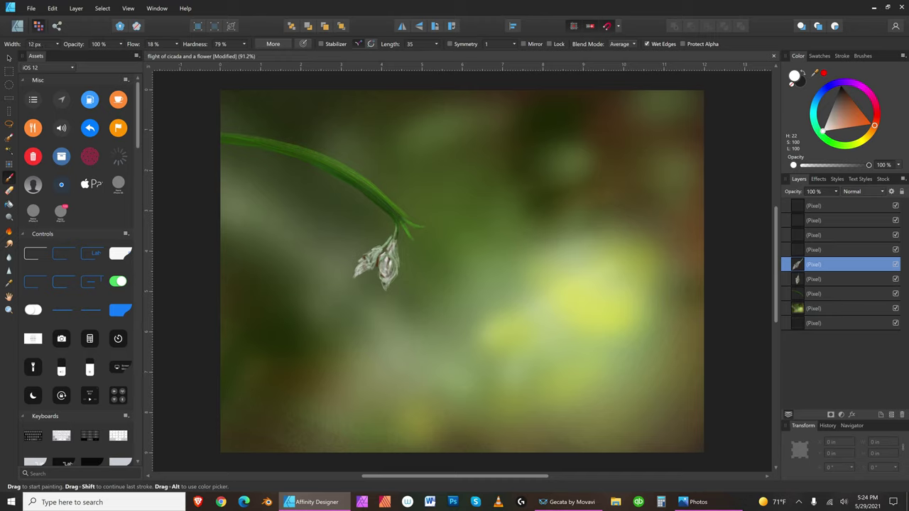
{"action": "key", "text": "bracketleft"}
{"action": "key", "text": "bracketright"}
{"action": "key", "text": "bracketright"}
{"action": "key", "text": "bracketright"}
{"action": "key", "text": "bracketleft"}
{"action": "key", "text": "bracketleft"}
{"action": "key", "text": "bracketleft"}
{"action": "key", "text": "bracketleft"}
{"action": "key", "text": "bracketleft"}
{"action": "key", "text": "bracketleft"}
{"action": "key", "text": "bracketleft"}
{"action": "key", "text": "bracketright"}
{"action": "key", "text": "bracketright"}
{"action": "key", "text": "bracketright"}
{"action": "key", "text": "bracketleft"}
{"action": "key", "text": "bracketleft"}
{"action": "key", "text": "bracketleft"}
{"action": "key", "text": "bracketleft"}
{"action": "key", "text": "bracketleft"}
{"action": "key", "text": "bracketleft"}
{"action": "key", "text": "bracketright"}
{"action": "key", "text": "bracketright"}
{"action": "key", "text": "bracketright"}
{"action": "key", "text": "bracketright"}
{"action": "key", "text": "bracketright"}
{"action": "key", "text": "bracketright"}
{"action": "key", "text": "bracketright"}
{"action": "key", "text": "bracketright"}
{"action": "key", "text": "bracketleft"}
{"action": "key", "text": "bracketleft"}
{"action": "key", "text": "bracketleft"}
{"action": "key", "text": "bracketright"}
{"action": "key", "text": "bracketright"}
{"action": "key", "text": "bracketright"}
{"action": "key", "text": "bracketright"}
{"action": "key", "text": "bracketright"}
{"action": "key", "text": "bracketright"}
{"action": "key", "text": "bracketright"}
{"action": "key", "text": "bracketleft"}
{"action": "key", "text": "bracketleft"}
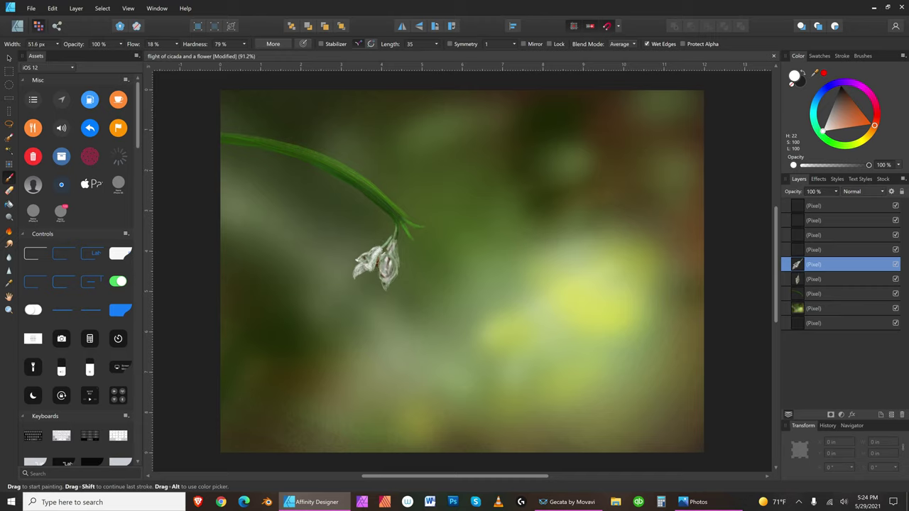
{"action": "key", "text": "bracketleft"}
{"action": "key", "text": "bracketleft"}
Set the colour to mint green (H 135, S 58, L 72) and tint the area where the petals join the neck.
{"action": "left_click", "coordinate": [827, 139]}
{"action": "left_click", "coordinate": [839, 103]}
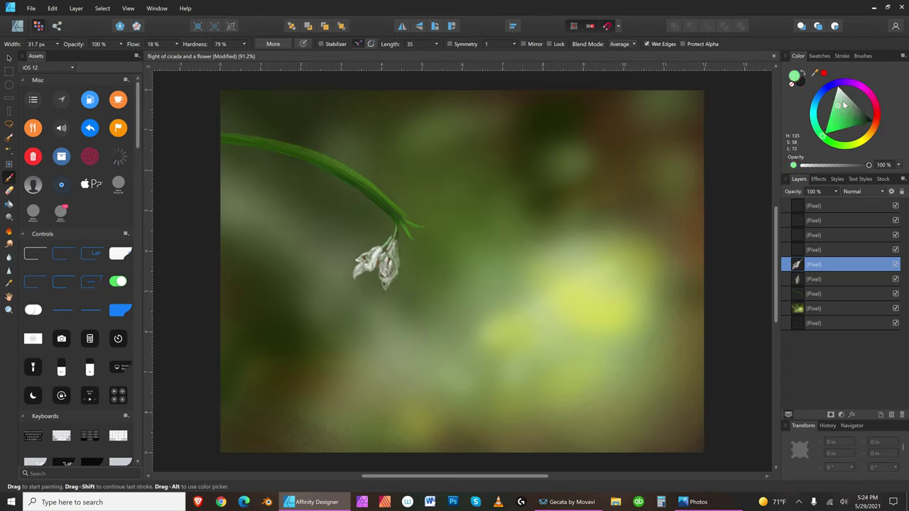
{"action": "left_click_drag", "start_coordinate": [386, 249], "coordinate": [393, 237]}
{"action": "key", "text": "["}
Change to a pale grey (H 135, S 0, L 91) and blend highlights down the neck into the petals, narrowing the brush to 10 px.
{"action": "left_click", "coordinate": [841, 91]}
{"action": "left_click_drag", "start_coordinate": [396, 230], "coordinate": [395, 239]}
{"action": "key", "text": "ctrl+z"}
{"action": "key", "text": "["}
{"action": "key", "text": "["}
{"action": "key", "text": "["}
{"action": "key", "text": "["}
{"action": "key", "text": "["}
{"action": "key", "text": "bracketright"}
{"action": "key", "text": "bracketright"}
{"action": "key", "text": "bracketright"}
{"action": "key", "text": "bracketright"}
{"action": "key", "text": "bracketleft"}
{"action": "key", "text": "bracketleft"}
{"action": "key", "text": "bracketleft"}
{"action": "key", "text": "bracketright"}
{"action": "key", "text": "bracketright"}
{"action": "key", "text": "bracketright"}
{"action": "key", "text": "bracketleft"}
{"action": "key", "text": "bracketleft"}
{"action": "key", "text": "bracketleft"}
{"action": "mouse_move", "coordinate": [395, 235]}
{"action": "left_mouse_down"}
{"action": "mouse_move", "coordinate": [403, 208]}
{"action": "mouse_move", "coordinate": [386, 252]}
{"action": "left_mouse_up"}
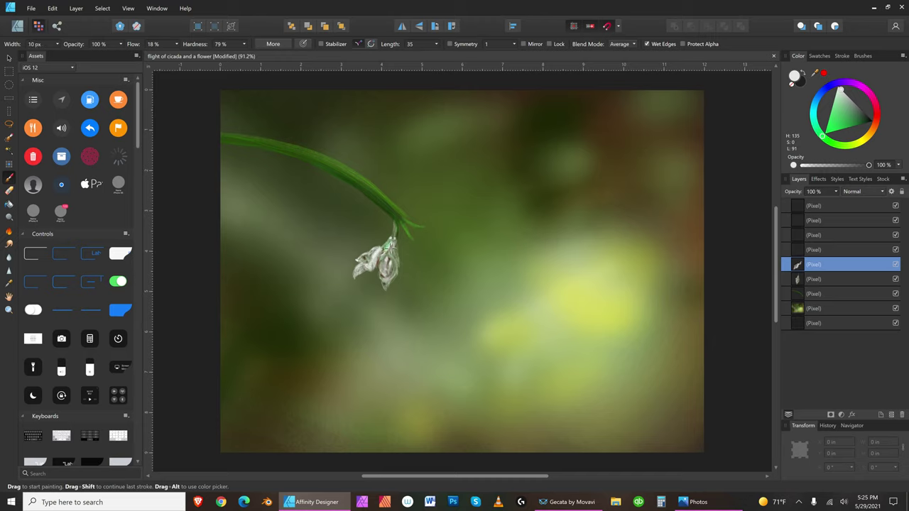
Switch to a violet hue (H 299), lighten it to a paler tint and paint accents on the petals with a widening brush.
{"action": "left_click", "coordinate": [860, 87]}
{"action": "left_click", "coordinate": [858, 115]}
{"action": "key", "text": "bracketleft"}
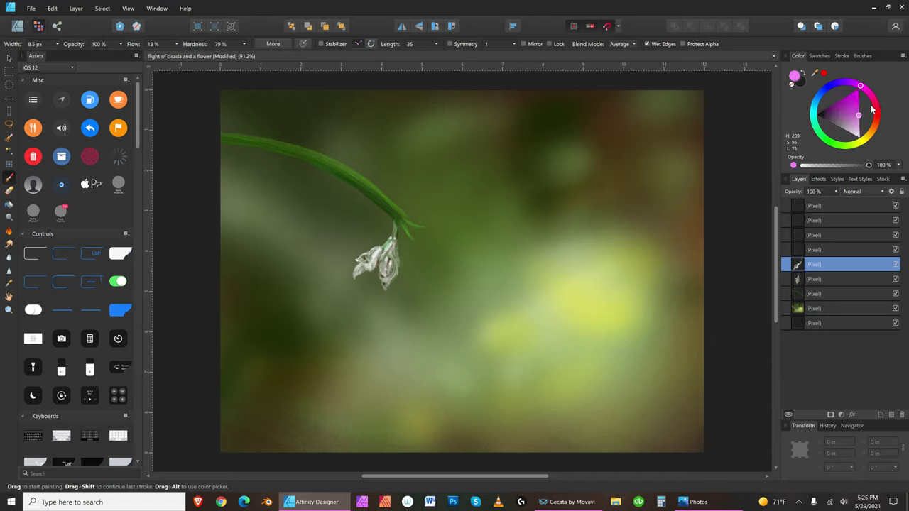
{"action": "left_click", "coordinate": [856, 127]}
{"action": "key", "text": "bracketright"}
{"action": "key", "text": "bracketright"}
{"action": "key", "text": "bracketright"}
{"action": "key", "text": "bracketright"}
{"action": "key", "text": "bracketright"}
{"action": "key", "text": "bracketright"}
Finish the petals' violet tinting with a dark shade and a pale pink (H 299, S 50, L 88) at 15.3 px, and save the document.
{"action": "left_click", "coordinate": [822, 111]}
{"action": "key", "text": "bracketright"}
{"action": "key", "text": "bracketleft"}
{"action": "left_click", "coordinate": [857, 131]}
{"action": "key", "text": "bracketleft"}
{"action": "key", "text": "bracketleft"}
{"action": "left_click", "coordinate": [32, 8]}
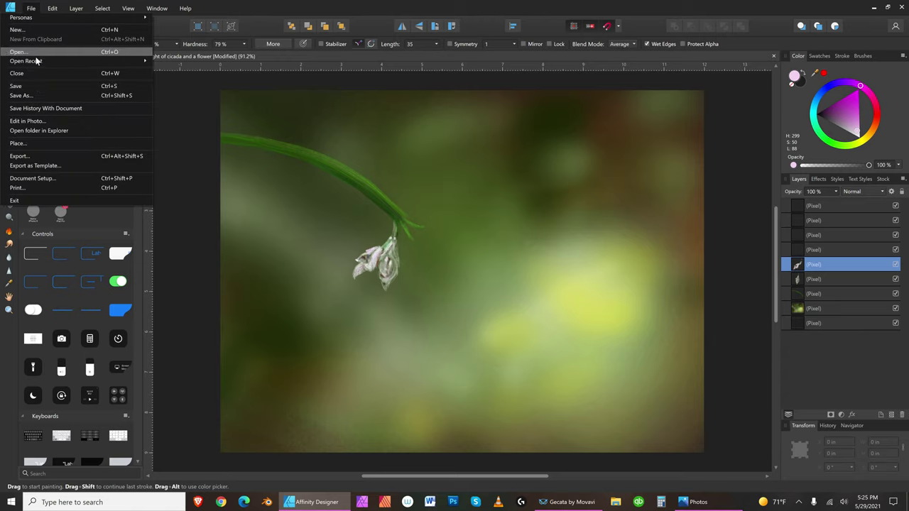
{"action": "left_click", "coordinate": [34, 85]}
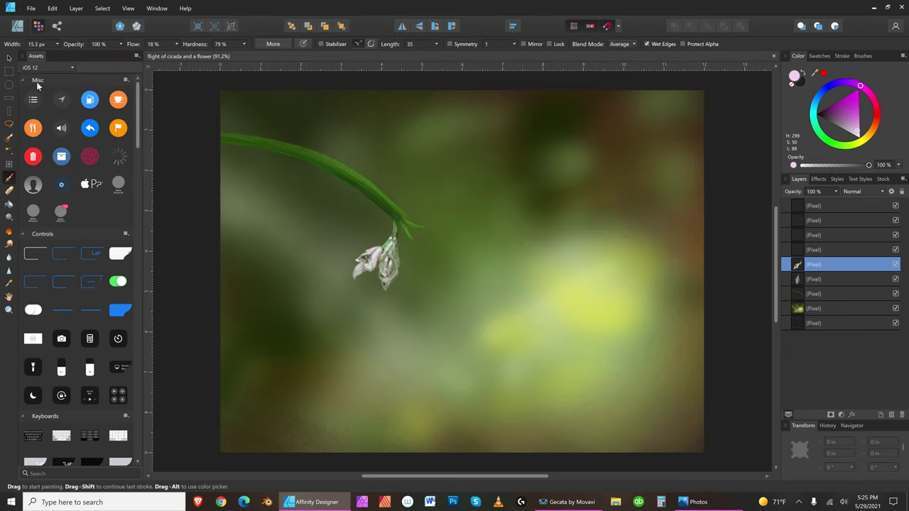
Set the colour to light violet (H 299, S 55, L 83) and begin a new petal hanging below the bud, finishing with a 16.1 px brush.
{"action": "left_click", "coordinate": [856, 127]}
{"action": "key", "text": "bracketright"}
{"action": "key", "text": "bracketright"}
{"action": "key", "text": "bracketright"}
{"action": "key", "text": "bracketright"}
{"action": "key", "text": "bracketright"}
{"action": "key", "text": "bracketright"}
{"action": "key", "text": "bracketright"}
{"action": "key", "text": "bracketright"}
{"action": "key", "text": "bracketright"}
{"action": "key", "text": "bracketright"}
{"action": "left_click_drag", "start_coordinate": [376, 274], "coordinate": [375, 293]}
{"action": "key", "text": "bracketright"}
{"action": "key", "text": "bracketleft"}
{"action": "key", "text": "bracketleft"}
{"action": "key", "text": "bracketleft"}
{"action": "key", "text": "bracketleft"}
{"action": "key", "text": "bracketleft"}
{"action": "key", "text": "bracketleft"}
{"action": "key", "text": "bracketleft"}
{"action": "key", "text": "bracketleft"}
{"action": "key", "text": "bracketleft"}
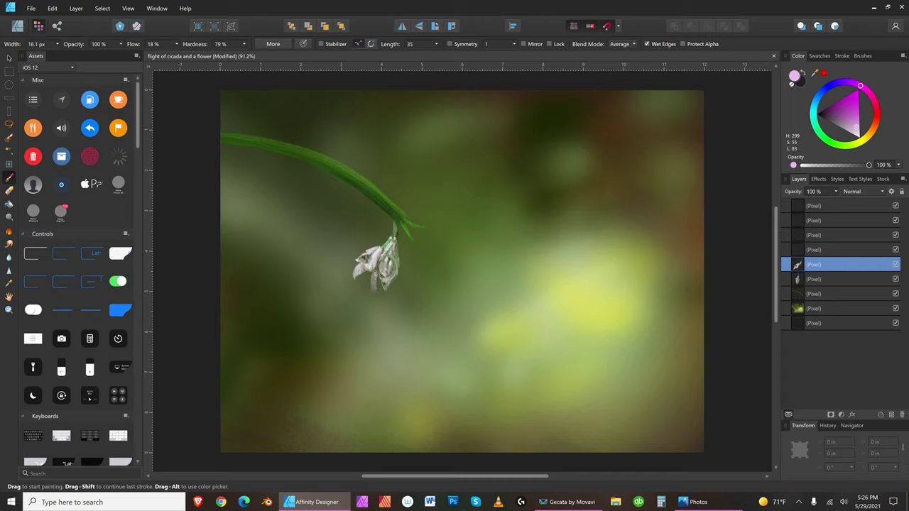
Build up the new lower petal into a pointed shape with light violet strokes, varying the brush width between broad fills and fine edges.
{"action": "key", "text": "bracketright"}
{"action": "key", "text": "bracketright"}
{"action": "key", "text": "bracketright"}
{"action": "key", "text": "bracketright"}
{"action": "key", "text": "bracketright"}
{"action": "key", "text": "bracketright"}
{"action": "key", "text": "bracketright"}
{"action": "key", "text": "bracketright"}
{"action": "key", "text": "bracketright"}
{"action": "key", "text": "bracketright"}
{"action": "key", "text": "bracketright"}
{"action": "key", "text": "bracketright"}
{"action": "key", "text": "bracketright"}
{"action": "key", "text": "bracketright"}
{"action": "key", "text": "bracketright"}
{"action": "key", "text": "bracketright"}
{"action": "key", "text": "bracketright"}
{"action": "key", "text": "bracketleft"}
{"action": "key", "text": "bracketleft"}
{"action": "key", "text": "bracketleft"}
{"action": "key", "text": "bracketleft"}
{"action": "key", "text": "bracketleft"}
{"action": "key", "text": "bracketleft"}
{"action": "key", "text": "bracketleft"}
{"action": "key", "text": "bracketleft"}
{"action": "key", "text": "bracketleft"}
{"action": "key", "text": "bracketleft"}
{"action": "key", "text": "bracketleft"}
{"action": "key", "text": "bracketleft"}
{"action": "key", "text": "bracketleft"}
{"action": "key", "text": "bracketleft"}
{"action": "key", "text": "bracketleft"}
{"action": "key", "text": "bracketleft"}
{"action": "key", "text": "bracketleft"}
{"action": "key", "text": "bracketleft"}
{"action": "key", "text": "bracketleft"}
{"action": "key", "text": "bracketleft"}
{"action": "key", "text": "bracketleft"}
{"action": "key", "text": "bracketleft"}
{"action": "key", "text": "bracketright"}
{"action": "key", "text": "bracketright"}
{"action": "key", "text": "bracketright"}
{"action": "key", "text": "bracketleft"}
{"action": "key", "text": "bracketleft"}
{"action": "key", "text": "bracketleft"}
{"action": "key", "text": "bracketright"}
{"action": "key", "text": "bracketright"}
{"action": "key", "text": "bracketright"}
{"action": "key", "text": "bracketright"}
{"action": "key", "text": "bracketright"}
{"action": "key", "text": "bracketright"}
{"action": "key", "text": "bracketright"}
{"action": "key", "text": "bracketright"}
{"action": "key", "text": "bracketright"}
{"action": "key", "text": "bracketright"}
{"action": "key", "text": "bracketright"}
{"action": "key", "text": "bracketleft"}
{"action": "key", "text": "bracketleft"}
{"action": "key", "text": "bracketleft"}
{"action": "key", "text": "bracketleft"}
{"action": "key", "text": "bracketleft"}
{"action": "key", "text": "bracketleft"}
{"action": "key", "text": "bracketleft"}
{"action": "key", "text": "bracketleft"}
{"action": "key", "text": "bracketleft"}
{"action": "key", "text": "bracketleft"}
{"action": "key", "text": "bracketleft"}
{"action": "key", "text": "bracketleft"}
{"action": "key", "text": "bracketright"}
{"action": "key", "text": "bracketleft"}
{"action": "key", "text": "bracketleft"}
{"action": "key", "text": "bracketleft"}
{"action": "key", "text": "bracketleft"}
Switch to a darker, muted mauve (H 299, S 32, L 68) and narrow the brush to 11.9 px for shading the lower petal.
{"action": "left_click", "coordinate": [851, 122]}
{"action": "key", "text": "bracketleft"}
{"action": "key", "text": "bracketleft"}
{"action": "key", "text": "bracketleft"}
{"action": "key", "text": "bracketleft"}
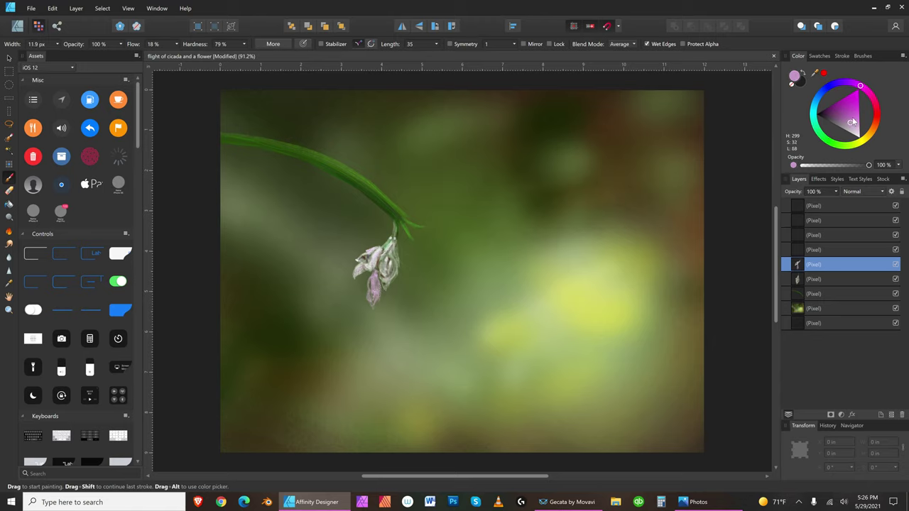
Shade the lower petal with muted mauve strokes, widening the brush for fills and narrowing it for the edges.
{"action": "key", "text": "bracketright"}
{"action": "key", "text": "bracketright"}
{"action": "key", "text": "bracketright"}
{"action": "key", "text": "bracketright"}
{"action": "key", "text": "bracketright"}
{"action": "key", "text": "bracketright"}
{"action": "key", "text": "bracketleft"}
{"action": "key", "text": "bracketleft"}
{"action": "key", "text": "bracketleft"}
Set the colour to pale pink (H 299, S 83, L 92) and lighten the lower petal, including its outer edge.
{"action": "left_click", "coordinate": [860, 131]}
{"action": "key", "text": "bracketleft"}
{"action": "key", "text": "bracketleft"}
{"action": "key", "text": "bracketleft"}
{"action": "key", "text": "bracketleft"}
{"action": "key", "text": "bracketright"}
{"action": "key", "text": "bracketright"}
{"action": "key", "text": "bracketright"}
{"action": "key", "text": "bracketright"}
{"action": "key", "text": "bracketright"}
{"action": "key", "text": "bracketright"}
{"action": "key", "text": "bracketleft"}
{"action": "key", "text": "bracketleft"}
{"action": "key", "text": "bracketleft"}
{"action": "key", "text": "bracketleft"}
{"action": "key", "text": "bracketleft"}
{"action": "left_click_drag", "start_coordinate": [369, 281], "coordinate": [366, 290]}
Refine the lower petal's pale pink highlights with alternating fine and broad strokes, finishing with a 16.2 px brush.
{"action": "key", "text": "bracketright"}
{"action": "key", "text": "bracketleft"}
{"action": "key", "text": "bracketleft"}
{"action": "key", "text": "bracketleft"}
{"action": "key", "text": "bracketright"}
{"action": "key", "text": "bracketleft"}
{"action": "key", "text": "bracketleft"}
{"action": "key", "text": "bracketleft"}
{"action": "key", "text": "bracketleft"}
{"action": "key", "text": "bracketleft"}
{"action": "key", "text": "bracketleft"}
{"action": "key", "text": "bracketleft"}
{"action": "key", "text": "bracketleft"}
{"action": "key", "text": "bracketleft"}
{"action": "key", "text": "bracketleft"}
{"action": "key", "text": "bracketleft"}
{"action": "key", "text": "bracketleft"}
{"action": "key", "text": "bracketright"}
{"action": "key", "text": "bracketright"}
{"action": "key", "text": "bracketright"}
{"action": "key", "text": "bracketright"}
{"action": "key", "text": "bracketleft"}
{"action": "key", "text": "bracketleft"}
{"action": "key", "text": "bracketleft"}
{"action": "key", "text": "bracketleft"}
{"action": "key", "text": "bracketleft"}
{"action": "key", "text": "bracketleft"}
{"action": "key", "text": "bracketleft"}
{"action": "key", "text": "bracketleft"}
{"action": "key", "text": "bracketleft"}
{"action": "key", "text": "bracketleft"}
{"action": "key", "text": "bracketleft"}
{"action": "key", "text": "bracketleft"}
{"action": "key", "text": "bracketright"}
{"action": "key", "text": "bracketright"}
{"action": "key", "text": "bracketright"}
{"action": "key", "text": "bracketright"}
{"action": "key", "text": "bracketright"}
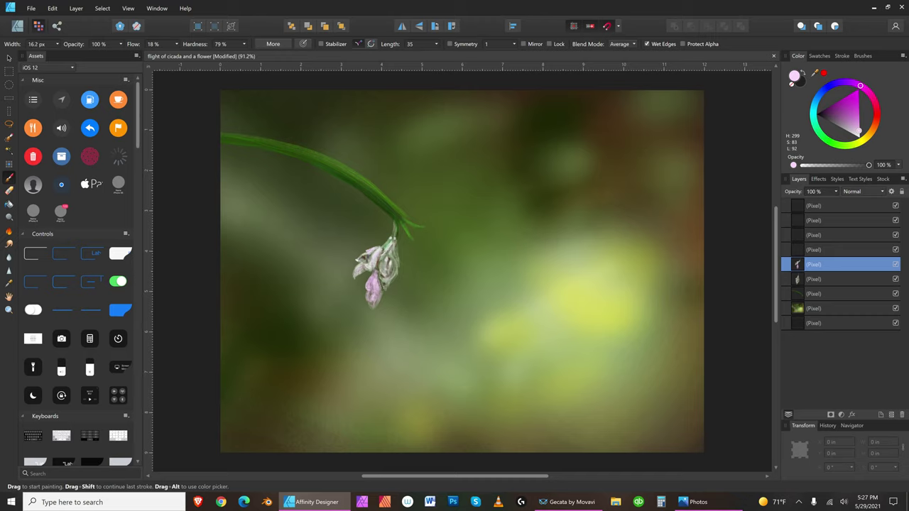
Switch to near-white (H 299, S 0, L 99) and add bright highlights and a longer pointed tip to the lower violet petal.
{"action": "key", "text": "bracketleft"}
{"action": "key", "text": "bracketleft"}
{"action": "key", "text": "bracketleft"}
{"action": "left_click", "coordinate": [865, 129]}
{"action": "key", "text": "bracketright"}
{"action": "key", "text": "bracketright"}
{"action": "key", "text": "bracketright"}
{"action": "key", "text": "bracketright"}
{"action": "key", "text": "bracketright"}
{"action": "key", "text": "bracketright"}
{"action": "key", "text": "bracketright"}
{"action": "key", "text": "bracketleft"}
{"action": "key", "text": "bracketleft"}
{"action": "key", "text": "bracketright"}
{"action": "key", "text": "bracketleft"}
{"action": "key", "text": "bracketleft"}
{"action": "key", "text": "bracketleft"}
{"action": "key", "text": "bracketleft"}
{"action": "key", "text": "bracketleft"}
Select the empty pixel layer directly above the petal layer and set the colour to soft green (H 78, S 39, L 66).
{"action": "left_click", "coordinate": [849, 249]}
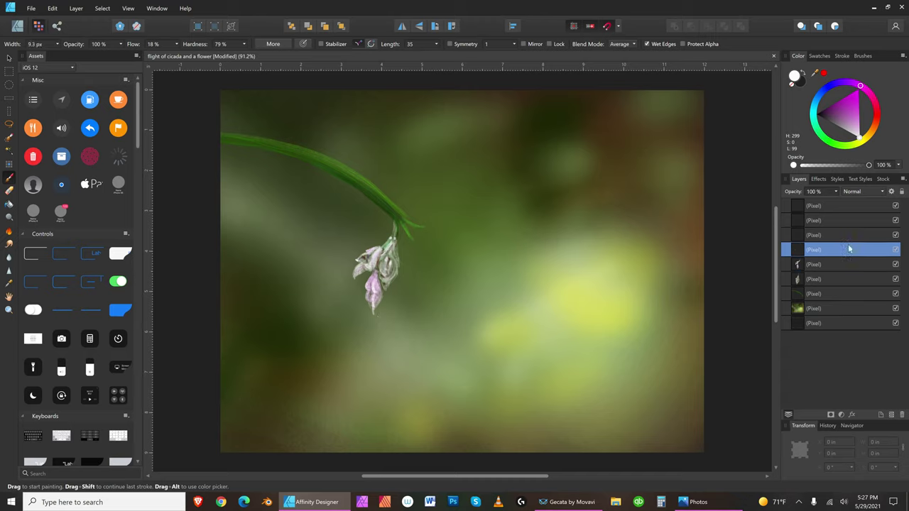
{"action": "left_click", "coordinate": [851, 144]}
{"action": "left_click", "coordinate": [833, 107]}
{"action": "left_click_drag", "start_coordinate": [834, 109], "coordinate": [838, 110]}
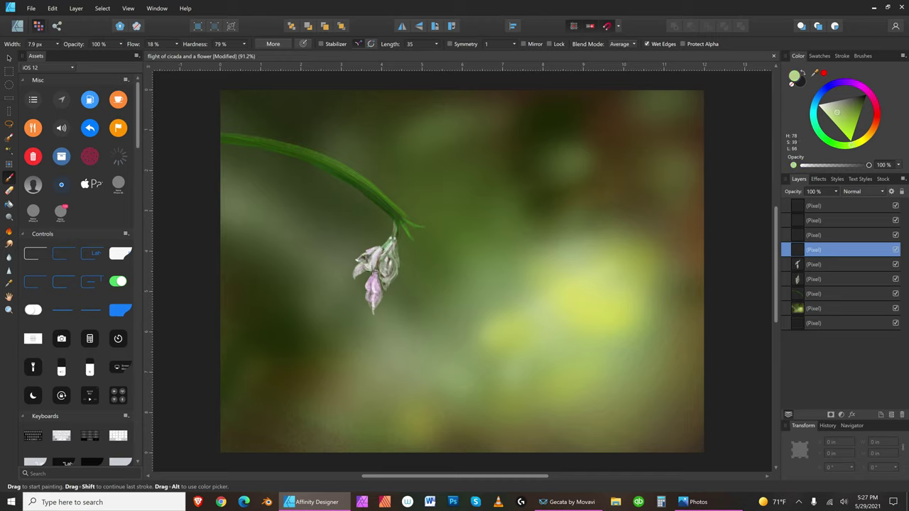
Paint a soft green petal hanging beside the violet lower petal, varying the brush width between body and edges.
{"action": "key", "text": "bracketright"}
{"action": "key", "text": "bracketright"}
{"action": "key", "text": "bracketright"}
{"action": "key", "text": "bracketright"}
{"action": "left_click_drag", "start_coordinate": [367, 276], "coordinate": [366, 283]}
{"action": "key", "text": "bracketleft"}
{"action": "key", "text": "bracketleft"}
{"action": "key", "text": "bracketleft"}
{"action": "key", "text": "bracketleft"}
{"action": "key", "text": "bracketleft"}
{"action": "key", "text": "bracketleft"}
{"action": "key", "text": "bracketright"}
{"action": "key", "text": "bracketright"}
{"action": "key", "text": "bracketright"}
{"action": "key", "text": "bracketright"}
{"action": "key", "text": "bracketright"}
{"action": "key", "text": "bracketright"}
{"action": "key", "text": "bracketright"}
{"action": "key", "text": "bracketright"}
{"action": "key", "text": "bracketleft"}
{"action": "key", "text": "bracketleft"}
{"action": "key", "text": "bracketleft"}
{"action": "key", "text": "bracketleft"}
{"action": "key", "text": "bracketright"}
{"action": "key", "text": "bracketright"}
{"action": "key", "text": "bracketright"}
Extend the green petal downward into a curled tip and fill in its lower body with a brush about 22.9 px wide.
{"action": "left_click_drag", "start_coordinate": [363, 300], "coordinate": [360, 309]}
{"action": "key", "text": "bracketleft"}
{"action": "left_click_drag", "start_coordinate": [362, 308], "coordinate": [359, 311]}
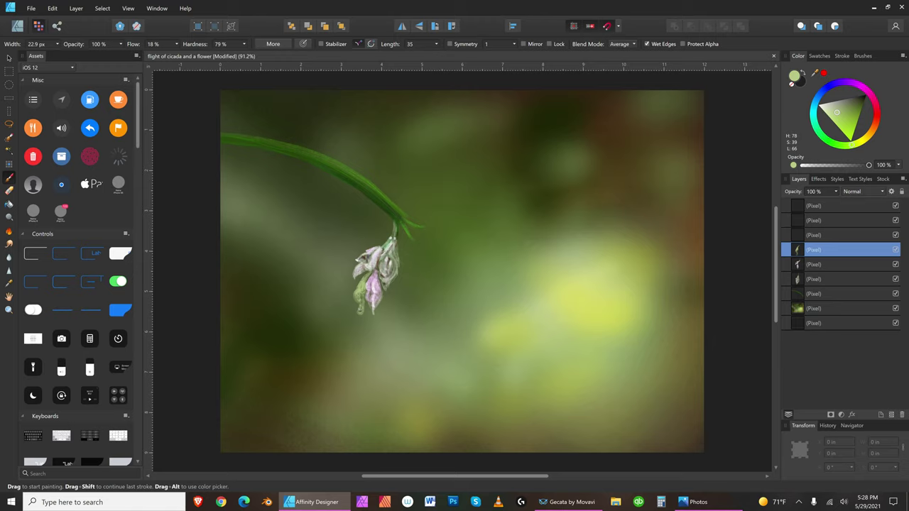
{"action": "left_click_drag", "start_coordinate": [361, 308], "coordinate": [358, 312]}
{"action": "left_click_drag", "start_coordinate": [362, 294], "coordinate": [359, 306]}
Lighten the colour to H 78, S 41, L 81 and brush highlights along the green petal's upper part.
{"action": "key", "text": "["}
{"action": "left_click_drag", "start_coordinate": [835, 112], "coordinate": [831, 105]}
{"action": "left_click_drag", "start_coordinate": [361, 285], "coordinate": [358, 299]}
{"action": "left_click_drag", "start_coordinate": [360, 281], "coordinate": [358, 288]}
Narrow the brush to 12.8 px, touch up the short stalk joining the bud to the stem, and save the document.
{"action": "key", "text": "bracketleft"}
{"action": "key", "text": "bracketleft"}
{"action": "key", "text": "["}
{"action": "left_click_drag", "start_coordinate": [395, 225], "coordinate": [397, 231]}
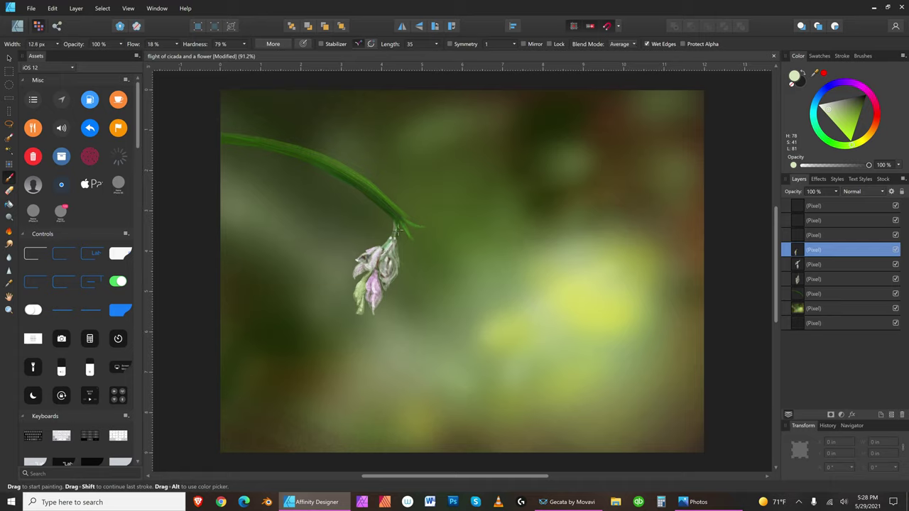
{"action": "left_click", "coordinate": [31, 7]}
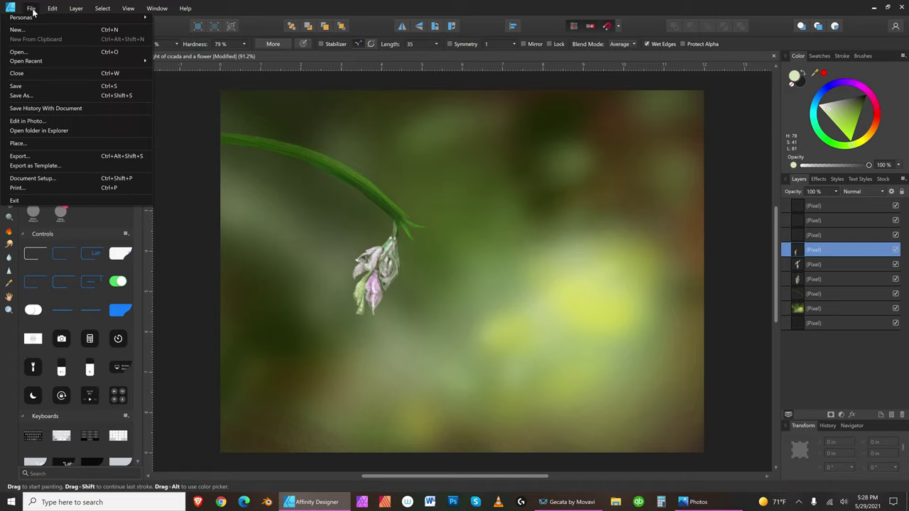
{"action": "left_click", "coordinate": [50, 86]}
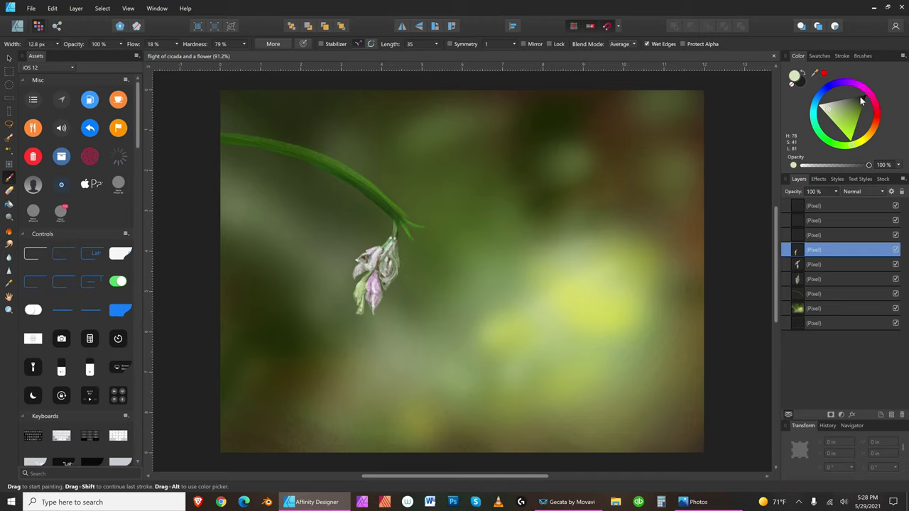
Set the colour to very pale green (H 78, S 41, L 87) and paint a thin petal reaching outward from the bud's top.
{"action": "left_click", "coordinate": [830, 105]}
{"action": "key", "text": "bracketright"}
{"action": "key", "text": "bracketright"}
{"action": "key", "text": "bracketright"}
{"action": "left_click_drag", "start_coordinate": [381, 244], "coordinate": [347, 256]}
{"action": "key", "text": "bracketleft"}
{"action": "key", "text": "bracketleft"}
{"action": "key", "text": "bracketleft"}
{"action": "key", "text": "bracketleft"}
{"action": "key", "text": "bracketleft"}
{"action": "key", "text": "bracketright"}
{"action": "key", "text": "bracketright"}
{"action": "key", "text": "bracketright"}
{"action": "key", "text": "bracketright"}
{"action": "key", "text": "bracketleft"}
{"action": "key", "text": "bracketleft"}
{"action": "key", "text": "bracketleft"}
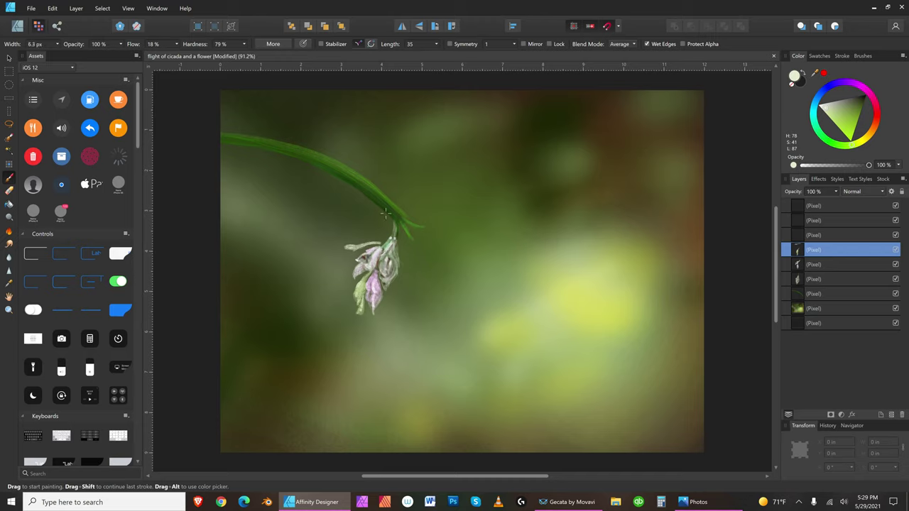
Reduce the brush hardness to 0% and widen the brush to 13.6 px for soft strokes on the thin upper petal.
{"action": "left_click", "coordinate": [244, 44]}
{"action": "left_click_drag", "start_coordinate": [244, 51], "coordinate": [196, 52]}
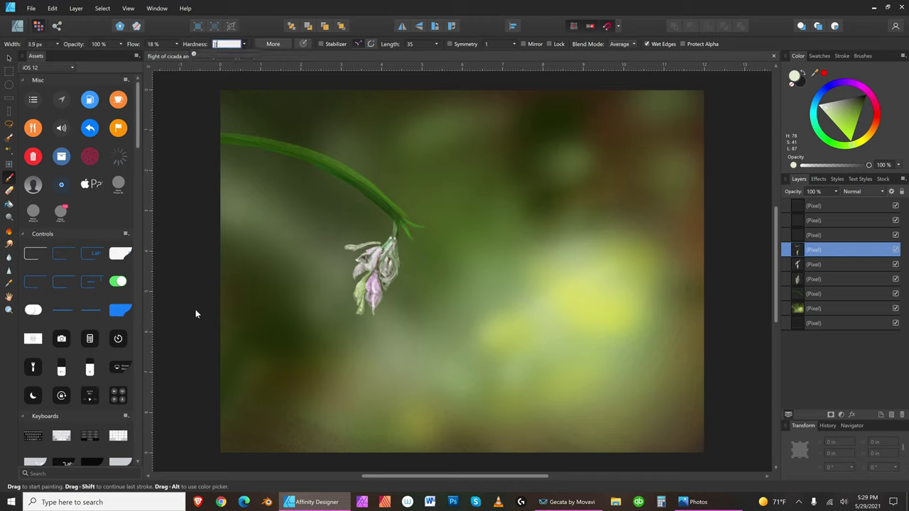
{"action": "left_click_drag", "start_coordinate": [243, 44], "coordinate": [194, 56]}
{"action": "key", "text": "bracketright"}
{"action": "key", "text": "bracketright"}
{"action": "key", "text": "bracketright"}
{"action": "key", "text": "bracketright"}
{"action": "key", "text": "bracketright"}
{"action": "key", "text": "bracketright"}
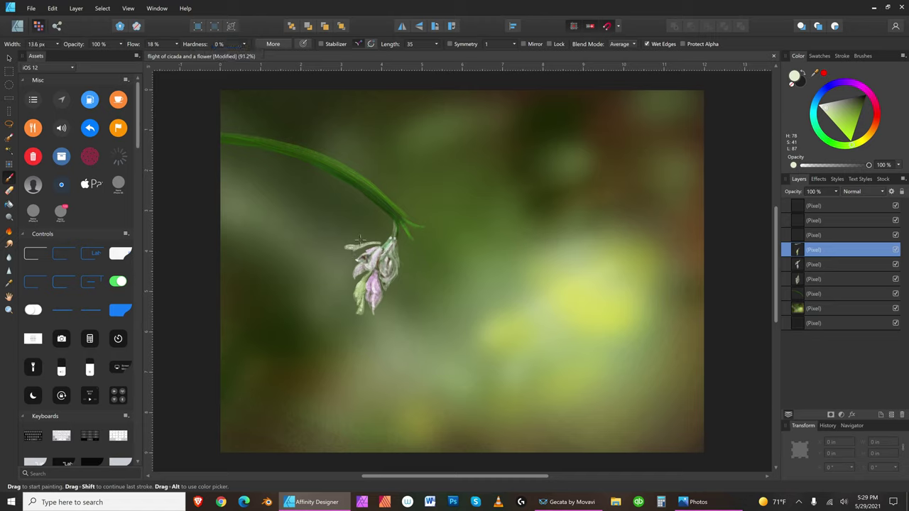
Widen the brush to 56.6 px and paint soft pale green strokes extending the thin upper petal outward and downward.
{"action": "key", "text": "bracketright"}
{"action": "key", "text": "bracketright"}
{"action": "key", "text": "bracketright"}
{"action": "key", "text": "bracketright"}
{"action": "key", "text": "bracketright"}
{"action": "key", "text": "bracketright"}
{"action": "key", "text": "bracketright"}
{"action": "key", "text": "bracketright"}
{"action": "key", "text": "bracketleft"}
{"action": "key", "text": "bracketleft"}
{"action": "key", "text": "bracketleft"}
{"action": "key", "text": "bracketleft"}
{"action": "key", "text": "bracketleft"}
{"action": "key", "text": "bracketleft"}
{"action": "key", "text": "bracketright"}
{"action": "key", "text": "bracketright"}
{"action": "key", "text": "bracketright"}
{"action": "key", "text": "bracketright"}
{"action": "key", "text": "bracketright"}
{"action": "key", "text": "bracketright"}
{"action": "key", "text": "bracketright"}
{"action": "mouse_move", "coordinate": [348, 251]}
{"action": "left_mouse_down"}
{"action": "mouse_move", "coordinate": [334, 257]}
{"action": "mouse_move", "coordinate": [348, 256]}
{"action": "mouse_move", "coordinate": [340, 264]}
{"action": "left_mouse_up"}
{"action": "key", "text": "bracketleft"}
{"action": "key", "text": "bracketleft"}
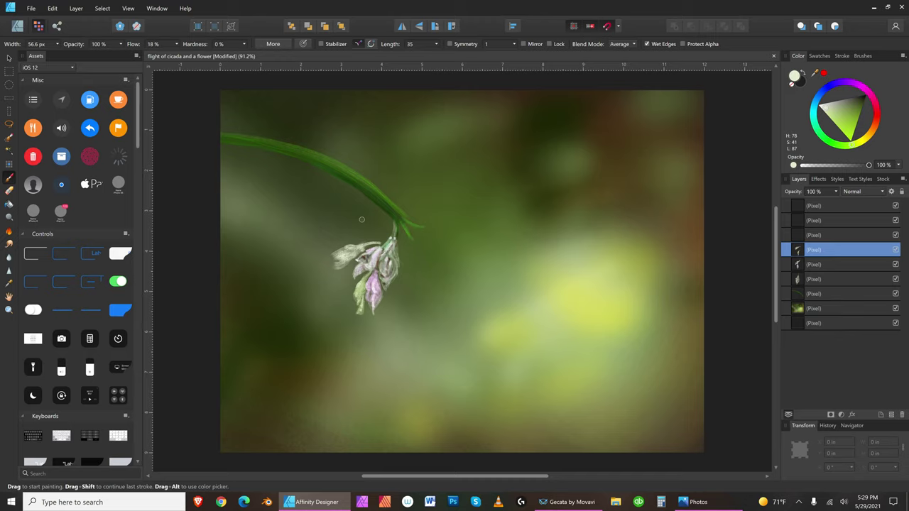
Lengthen the pale green petal's outer tip, then brush its upper edge and the short stalk with a 40.9 px brush.
{"action": "mouse_move", "coordinate": [335, 253]}
{"action": "left_mouse_down"}
{"action": "mouse_move", "coordinate": [324, 276]}
{"action": "mouse_move", "coordinate": [329, 269]}
{"action": "left_mouse_up"}
{"action": "key", "text": "bracketleft"}
{"action": "left_click_drag", "start_coordinate": [357, 245], "coordinate": [374, 239]}
{"action": "left_click_drag", "start_coordinate": [373, 241], "coordinate": [348, 243]}
{"action": "left_click_drag", "start_coordinate": [395, 224], "coordinate": [394, 236]}
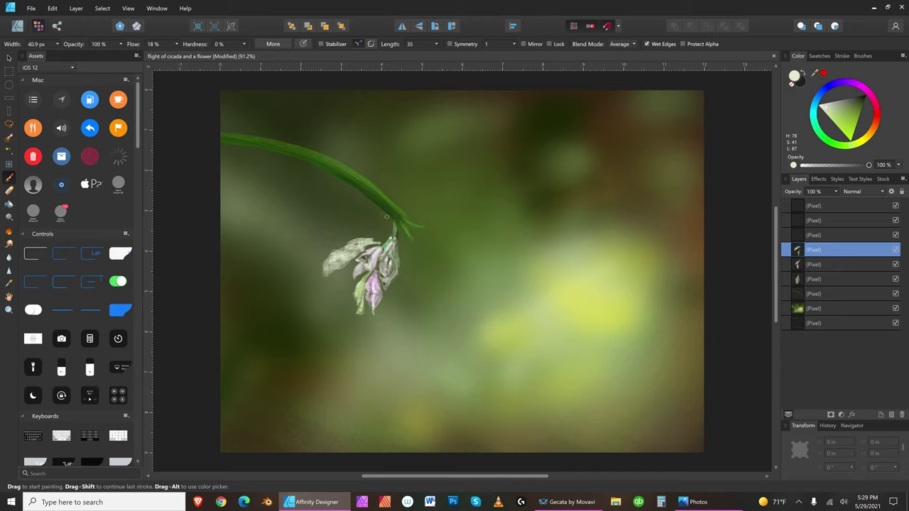
Set the colour to light pink (H 308, S 100, L 85) and tint the long upper petal from its tip to its base.
{"action": "key", "text": "bracketright"}
{"action": "key", "text": "bracketright"}
{"action": "left_click", "coordinate": [852, 126]}
{"action": "left_click", "coordinate": [864, 89]}
{"action": "left_click", "coordinate": [854, 123]}
{"action": "left_click", "coordinate": [858, 125]}
{"action": "key", "text": "bracketright"}
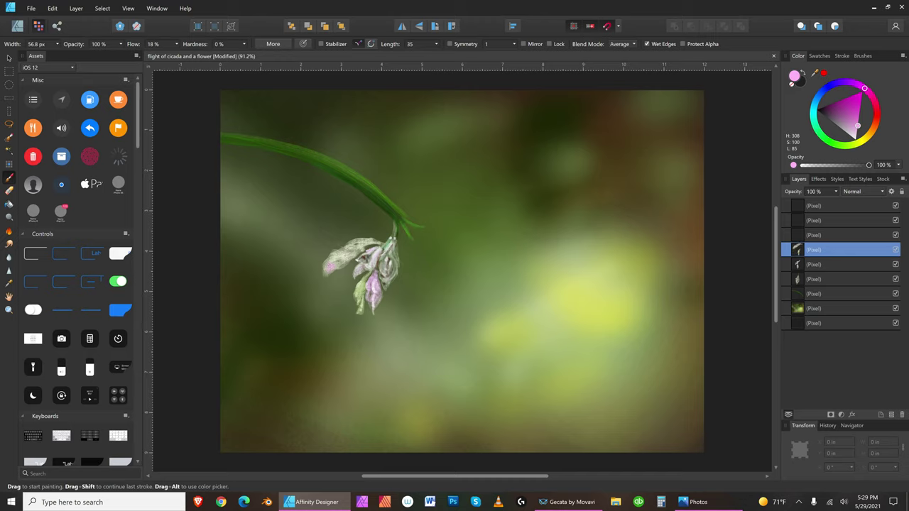
{"action": "left_click_drag", "start_coordinate": [347, 251], "coordinate": [353, 247]}
{"action": "key", "text": "bracketleft"}
{"action": "left_click", "coordinate": [374, 238]}
Set the colour to white and paint highlights along the pink petal's edges and upper side with a brush of about 27 px.
{"action": "left_click_drag", "start_coordinate": [857, 126], "coordinate": [855, 149]}
{"action": "key", "text": "bracketright"}
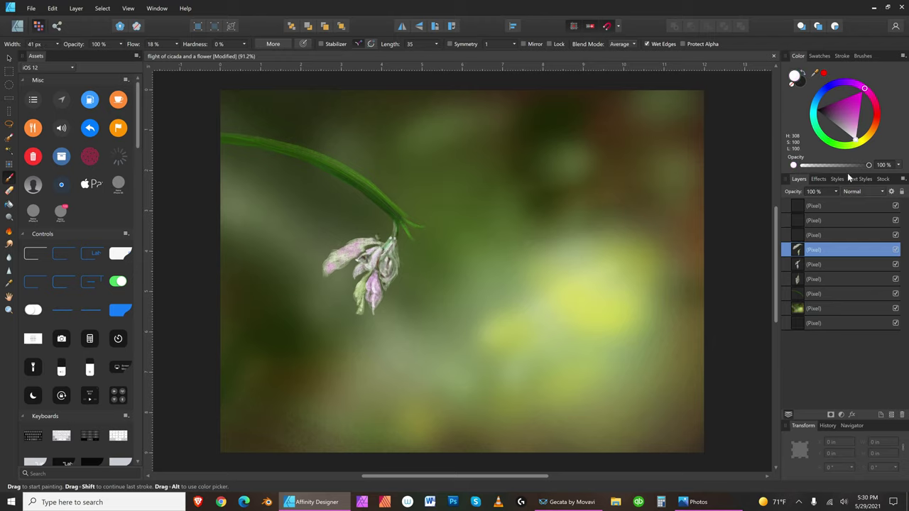
{"action": "key", "text": "bracketleft"}
{"action": "key", "text": "bracketleft"}
{"action": "key", "text": "bracketleft"}
{"action": "key", "text": "bracketleft"}
{"action": "key", "text": "bracketright"}
{"action": "key", "text": "bracketright"}
{"action": "key", "text": "bracketright"}
{"action": "key", "text": "bracketright"}
{"action": "key", "text": "bracketleft"}
{"action": "key", "text": "bracketleft"}
{"action": "key", "text": "bracketleft"}
{"action": "key", "text": "bracketleft"}
{"action": "key", "text": "bracketright"}
{"action": "key", "text": "bracketright"}
{"action": "left_click_drag", "start_coordinate": [343, 255], "coordinate": [336, 272]}
{"action": "key", "text": "bracketleft"}
{"action": "key", "text": "bracketright"}
{"action": "key", "text": "bracketright"}
{"action": "key", "text": "bracketleft"}
{"action": "key", "text": "bracketleft"}
{"action": "key", "text": "bracketleft"}
{"action": "key", "text": "bracketleft"}
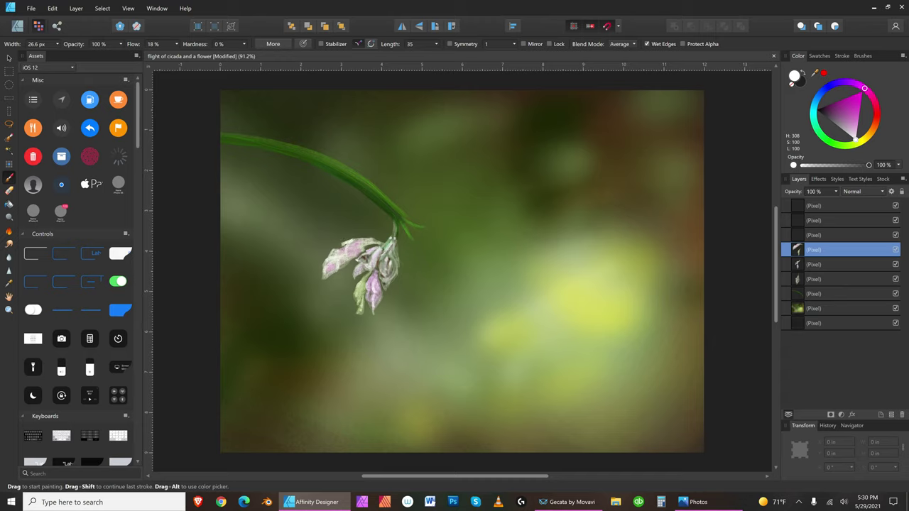
{"action": "left_click_drag", "start_coordinate": [353, 240], "coordinate": [375, 241]}
{"action": "key", "text": "bracketleft"}
Set the colour to very dark green (H 121, S 37, L 12) and shade beneath the long petal with a 23.3 px brush.
{"action": "left_click", "coordinate": [831, 115]}
{"action": "left_click", "coordinate": [829, 141]}
{"action": "key", "text": "bracketleft"}
{"action": "left_click", "coordinate": [859, 120]}
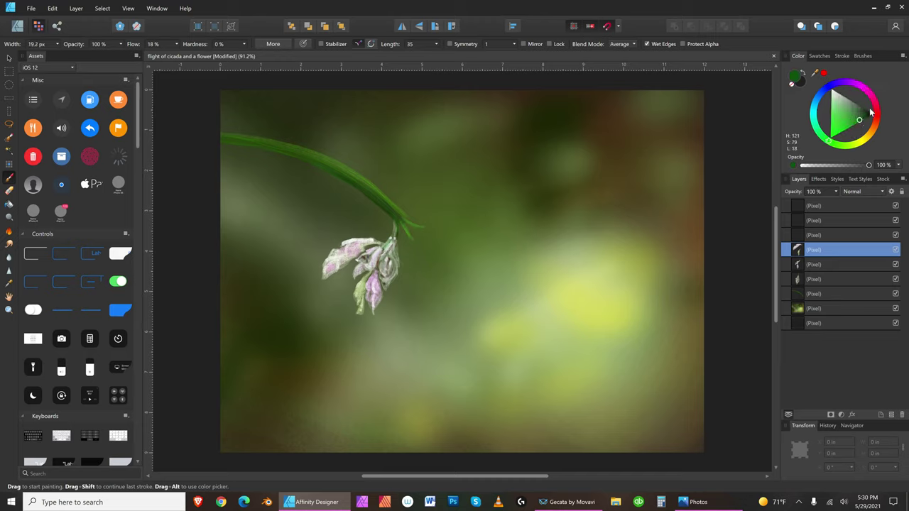
{"action": "left_click", "coordinate": [865, 113]}
{"action": "key", "text": "bracketright"}
{"action": "key", "text": "bracketright"}
{"action": "key", "text": "bracketright"}
{"action": "key", "text": "bracketright"}
{"action": "key", "text": "bracketright"}
{"action": "key", "text": "bracketright"}
{"action": "key", "text": "bracketleft"}
{"action": "key", "text": "bracketleft"}
{"action": "key", "text": "bracketleft"}
{"action": "key", "text": "bracketleft"}
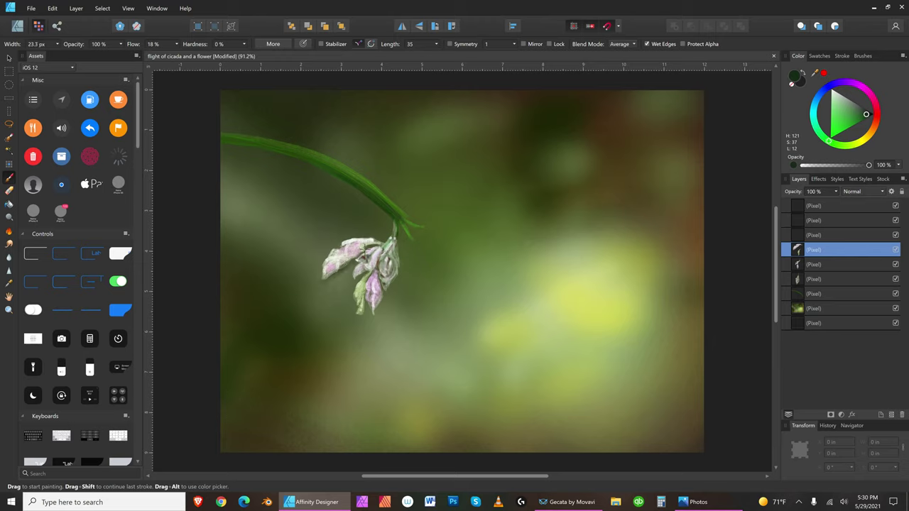
Deepen the dark green shadow along the long petal's lower edge, varying the brush width between strokes.
{"action": "key", "text": "bracketright"}
{"action": "key", "text": "bracketright"}
{"action": "key", "text": "bracketright"}
{"action": "key", "text": "bracketright"}
{"action": "key", "text": "bracketleft"}
{"action": "key", "text": "bracketleft"}
{"action": "key", "text": "bracketleft"}
{"action": "key", "text": "bracketleft"}
{"action": "key", "text": "bracketleft"}
{"action": "key", "text": "bracketleft"}
{"action": "key", "text": "bracketright"}
{"action": "key", "text": "bracketright"}
{"action": "key", "text": "bracketright"}
{"action": "key", "text": "bracketleft"}
{"action": "key", "text": "bracketleft"}
{"action": "key", "text": "bracketleft"}
{"action": "key", "text": "bracketleft"}
{"action": "key", "text": "bracketleft"}
{"action": "key", "text": "bracketright"}
{"action": "key", "text": "bracketright"}
{"action": "key", "text": "bracketright"}
{"action": "key", "text": "bracketright"}
{"action": "key", "text": "bracketleft"}
Switch to a near-white tint of the green hue and brush highlights along the long petal's upper edge.
{"action": "left_click", "coordinate": [839, 88]}
{"action": "left_click_drag", "start_coordinate": [357, 238], "coordinate": [354, 232]}
{"action": "left_click_drag", "start_coordinate": [367, 240], "coordinate": [378, 243]}
{"action": "mouse_move", "coordinate": [350, 245]}
{"action": "left_mouse_down"}
{"action": "mouse_move", "coordinate": [359, 243]}
{"action": "mouse_move", "coordinate": [352, 239]}
{"action": "left_mouse_up"}
Change the colour to a muted mauve with hue 307 and paint soft streaks over the long petal.
{"action": "left_click", "coordinate": [861, 108]}
{"action": "left_click", "coordinate": [866, 88]}
{"action": "left_click", "coordinate": [856, 119]}
{"action": "left_click_drag", "start_coordinate": [857, 119], "coordinate": [836, 116]}
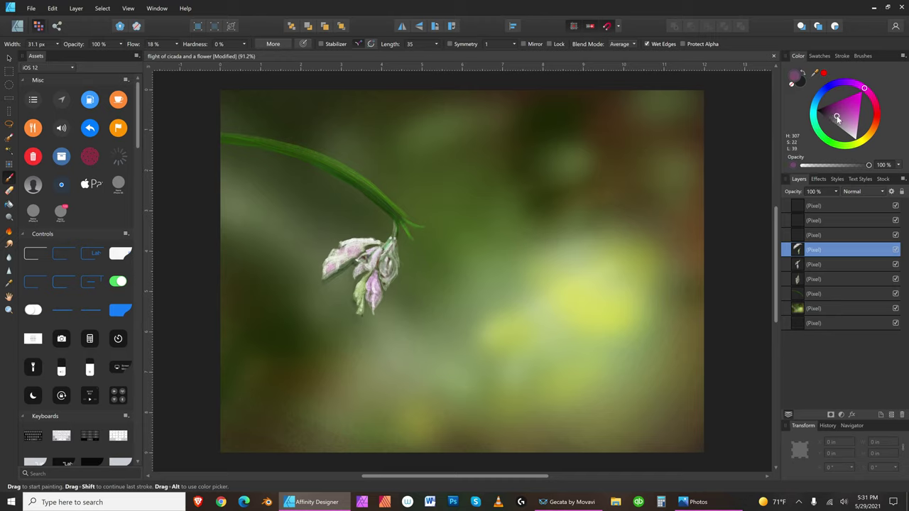
{"action": "left_click", "coordinate": [846, 118]}
{"action": "left_click_drag", "start_coordinate": [366, 247], "coordinate": [371, 242]}
{"action": "key", "text": "bracketleft"}
Darken the colour to near-black purple (H 307, S 22, L 8) and widen the brush to 33.4 px.
{"action": "left_click", "coordinate": [823, 110]}
{"action": "key", "text": "bracketright"}
{"action": "key", "text": "bracketright"}
{"action": "key", "text": "bracketright"}
{"action": "key", "text": "bracketright"}
{"action": "key", "text": "bracketright"}
{"action": "key", "text": "bracketright"}
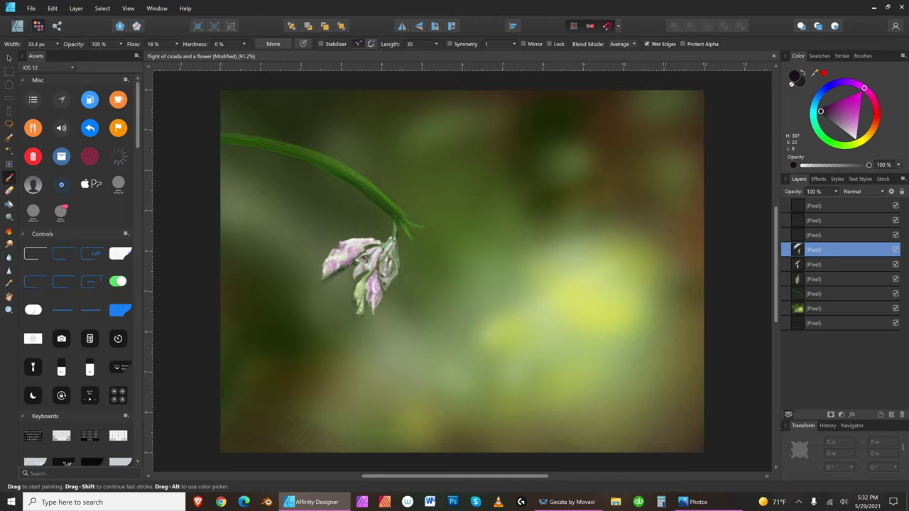
Shade around the long petal in near-black purple with the brush widened to about 62 px, and save the document.
{"action": "key", "text": "bracketright"}
{"action": "key", "text": "bracketright"}
{"action": "key", "text": "bracketright"}
{"action": "key", "text": "bracketright"}
{"action": "key", "text": "bracketright"}
{"action": "key", "text": "bracketright"}
{"action": "key", "text": "bracketright"}
{"action": "key", "text": "bracketright"}
{"action": "key", "text": "bracketright"}
{"action": "key", "text": "bracketleft"}
{"action": "key", "text": "bracketleft"}
{"action": "key", "text": "bracketleft"}
{"action": "key", "text": "bracketleft"}
{"action": "key", "text": "bracketleft"}
{"action": "key", "text": "bracketright"}
{"action": "key", "text": "bracketright"}
{"action": "key", "text": "bracketright"}
{"action": "key", "text": "bracketright"}
{"action": "key", "text": "bracketright"}
{"action": "key", "text": "bracketright"}
{"action": "key", "text": "bracketright"}
{"action": "key", "text": "bracketleft"}
{"action": "key", "text": "bracketleft"}
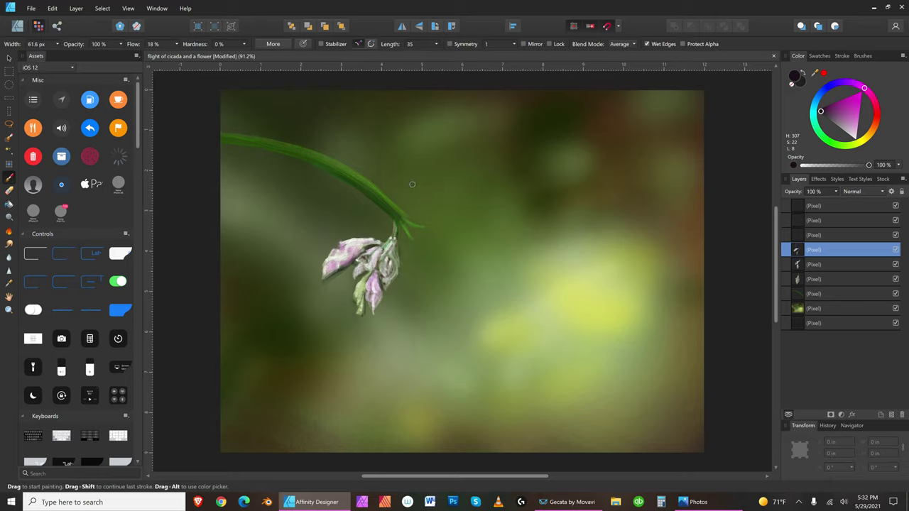
{"action": "left_click", "coordinate": [31, 8]}
{"action": "left_click", "coordinate": [38, 83]}
Change the colour to dark brown (H 26, S 66, L 19) and widen the brush to 121.1 px.
{"action": "left_click", "coordinate": [874, 127]}
{"action": "left_click", "coordinate": [849, 99]}
{"action": "key", "text": "bracketright"}
{"action": "key", "text": "bracketright"}
{"action": "key", "text": "bracketright"}
{"action": "key", "text": "bracketright"}
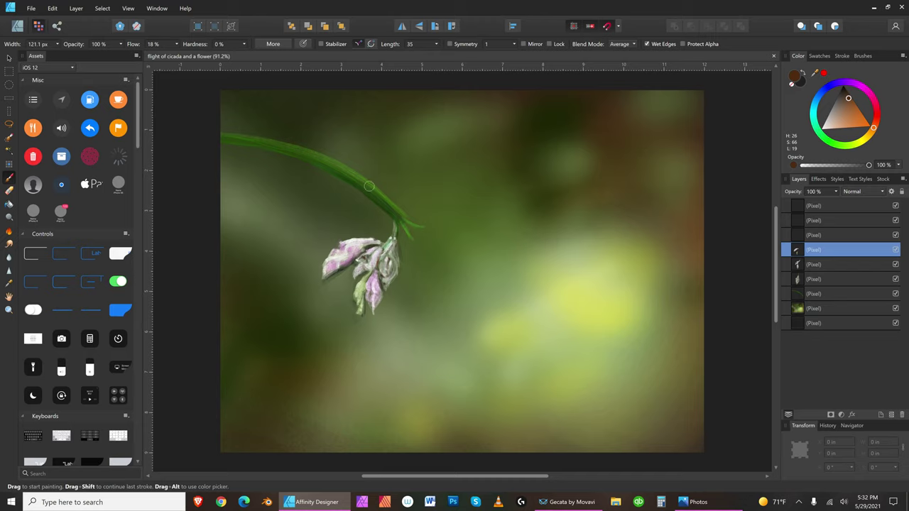
Paint a dark brown leaf shape under the stem's lower end, varying the brush width.
{"action": "key", "text": "bracketleft"}
{"action": "key", "text": "bracketleft"}
{"action": "key", "text": "bracketleft"}
{"action": "key", "text": "bracketleft"}
{"action": "key", "text": "bracketleft"}
{"action": "key", "text": "bracketleft"}
{"action": "key", "text": "bracketleft"}
{"action": "key", "text": "bracketright"}
{"action": "key", "text": "bracketright"}
{"action": "key", "text": "bracketright"}
{"action": "key", "text": "bracketright"}
{"action": "key", "text": "bracketright"}
{"action": "key", "text": "bracketleft"}
{"action": "key", "text": "bracketleft"}
{"action": "key", "text": "bracketright"}
{"action": "key", "text": "bracketright"}
{"action": "key", "text": "bracketright"}
{"action": "key", "text": "bracketright"}
{"action": "key", "text": "bracketright"}
{"action": "key", "text": "bracketright"}
{"action": "key", "text": "bracketright"}
Switch to dark green (H 103, S 66) and brush over the brown shape at about 70 px wide.
{"action": "left_click", "coordinate": [839, 142]}
{"action": "key", "text": "bracketleft"}
{"action": "key", "text": "bracketleft"}
{"action": "key", "text": "bracketleft"}
{"action": "key", "text": "bracketright"}
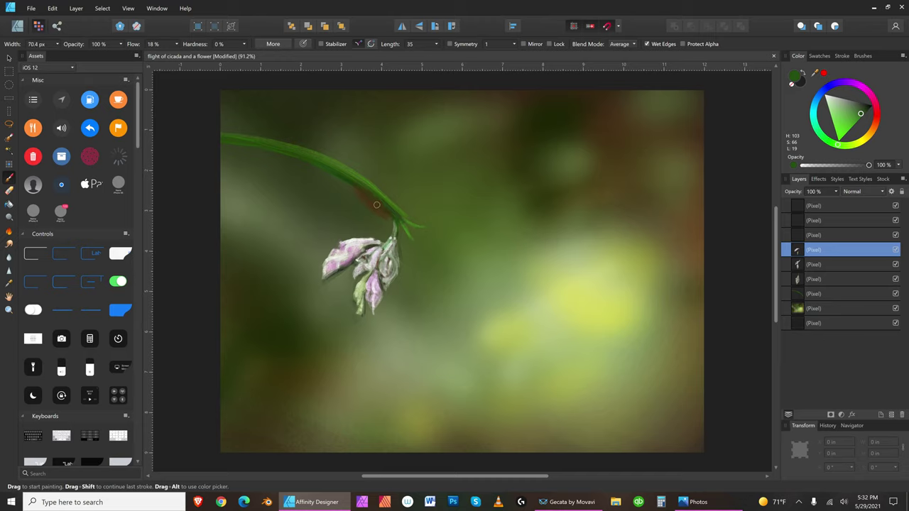
{"action": "key", "text": "bracketleft"}
{"action": "key", "text": "bracketright"}
Lighten the green to H 103, S 56, L 74 and paint streaks over the brown shape with a brush about 52 px wide.
{"action": "left_click", "coordinate": [835, 109]}
{"action": "key", "text": "bracketright"}
{"action": "key", "text": "bracketright"}
{"action": "key", "text": "bracketleft"}
{"action": "key", "text": "bracketleft"}
{"action": "key", "text": "bracketleft"}
{"action": "key", "text": "bracketleft"}
{"action": "key", "text": "bracketleft"}
{"action": "key", "text": "bracketleft"}
{"action": "key", "text": "bracketleft"}
{"action": "key", "text": "bracketright"}
{"action": "key", "text": "bracketright"}
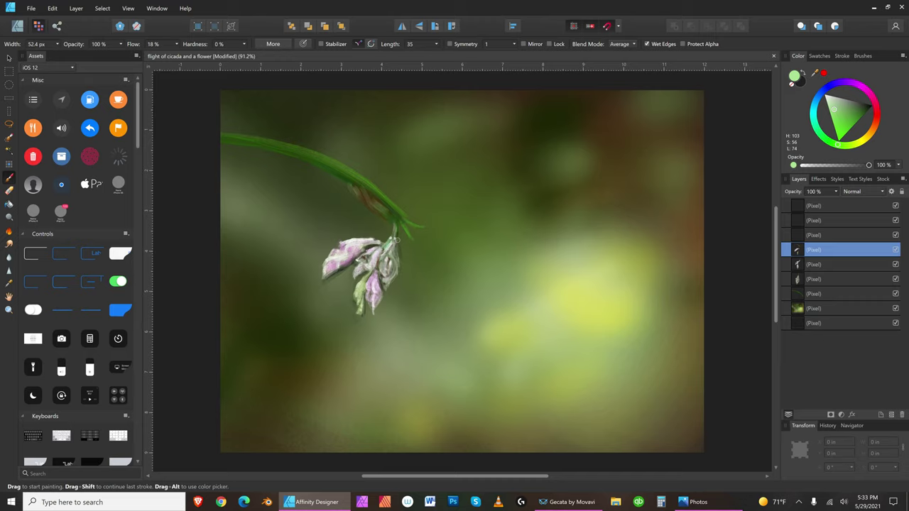
Erase along the brown shape between the stem and the hanging bud.
{"action": "key", "text": "e"}
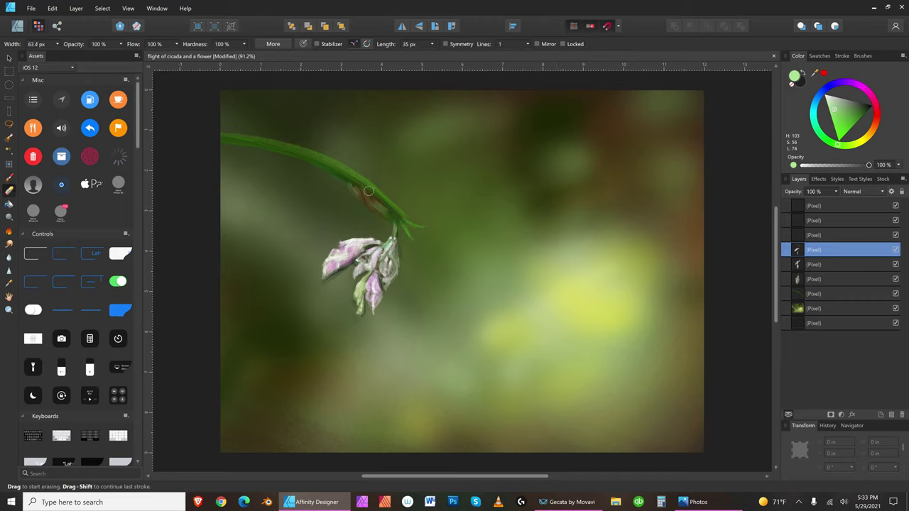
{"action": "left_click_drag", "start_coordinate": [343, 173], "coordinate": [415, 233]}
{"action": "key", "text": "bracketright"}
Pick a near-white green (H 103, S 28, L 93) and erase the brown shape down to a thin sliver with varying eraser widths.
{"action": "left_click", "coordinate": [832, 97]}
{"action": "key", "text": "bracketleft"}
{"action": "key", "text": "bracketleft"}
{"action": "key", "text": "bracketleft"}
{"action": "key", "text": "bracketleft"}
{"action": "key", "text": "bracketleft"}
{"action": "key", "text": "bracketleft"}
{"action": "left_click", "coordinate": [835, 95]}
{"action": "key", "text": "bracketleft"}
{"action": "key", "text": "bracketright"}
{"action": "key", "text": "bracketright"}
{"action": "key", "text": "bracketright"}
{"action": "key", "text": "bracketright"}
{"action": "key", "text": "bracketright"}
{"action": "key", "text": "bracketleft"}
{"action": "key", "text": "bracketleft"}
{"action": "key", "text": "bracketleft"}
{"action": "key", "text": "bracketleft"}
Brush near-white highlights along the thin brown sliver under the stem, narrowing the brush to 12.2 px.
{"action": "key", "text": "b"}
{"action": "key", "text": "bracketleft"}
{"action": "key", "text": "bracketleft"}
{"action": "key", "text": "bracketleft"}
{"action": "key", "text": "bracketleft"}
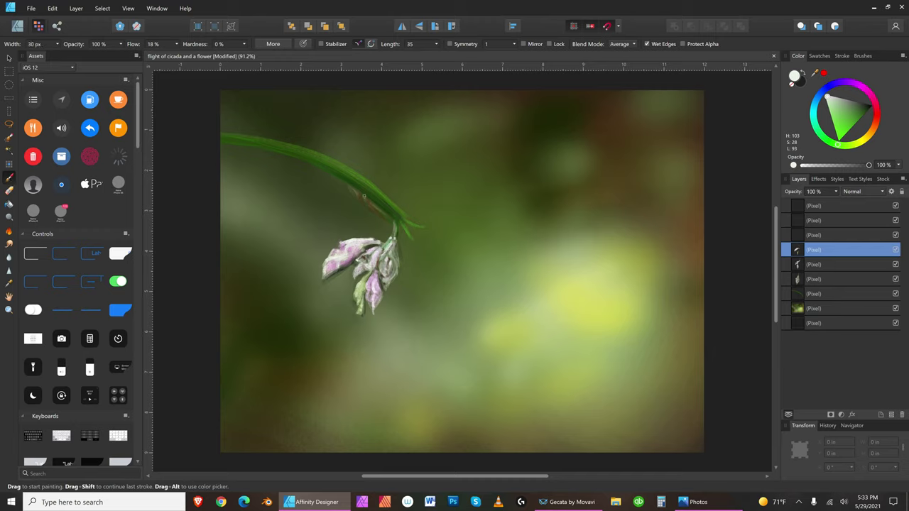
{"action": "key", "text": "bracketleft"}
{"action": "left_click_drag", "start_coordinate": [363, 195], "coordinate": [372, 210]}
{"action": "key", "text": "bracketleft"}
{"action": "key", "text": "bracketleft"}
{"action": "key", "text": "bracketleft"}
Undo the last two strokes and lower the brush opacity to 65%.
{"action": "left_click", "coordinate": [52, 8]}
{"action": "left_click", "coordinate": [59, 17]}
{"action": "left_click", "coordinate": [54, 8]}
{"action": "left_click", "coordinate": [60, 18]}
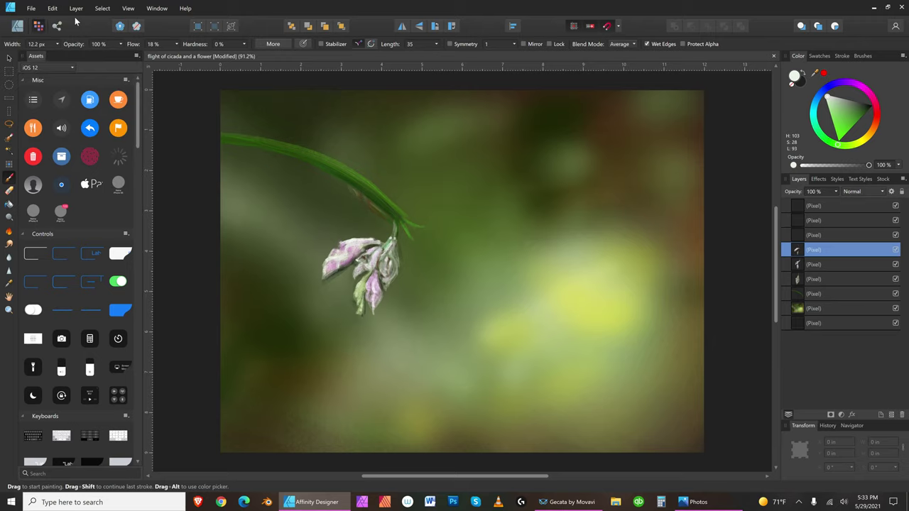
{"action": "left_click", "coordinate": [118, 44]}
{"action": "left_click_drag", "start_coordinate": [121, 55], "coordinate": [99, 55]}
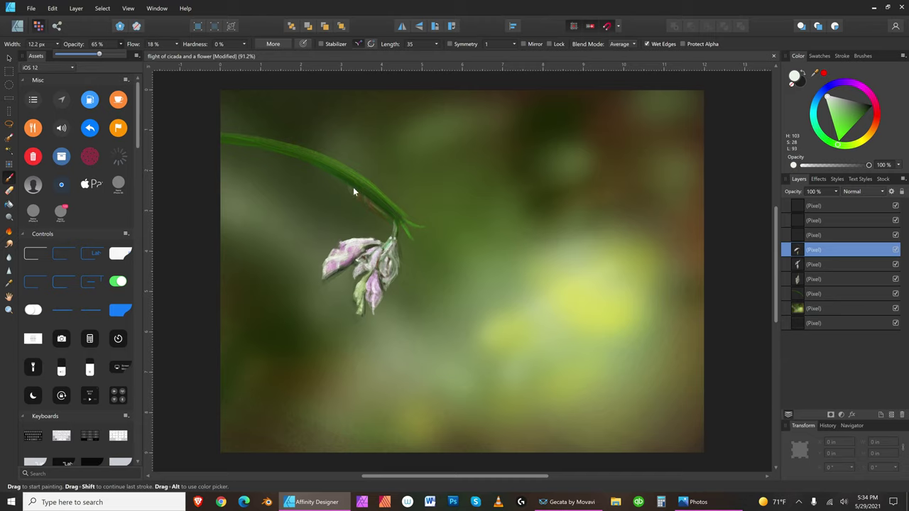
Dab a near-white highlight on the sliver's upper tip at 65% opacity with the brush narrowed to 18.6 px.
{"action": "key", "text": "bracketright"}
{"action": "key", "text": "bracketright"}
{"action": "key", "text": "bracketright"}
{"action": "key", "text": "bracketright"}
{"action": "key", "text": "bracketright"}
{"action": "key", "text": "bracketleft"}
{"action": "key", "text": "bracketleft"}
{"action": "left_click_drag", "start_coordinate": [354, 188], "coordinate": [353, 191]}
{"action": "key", "text": "bracketleft"}
{"action": "key", "text": "bracketleft"}
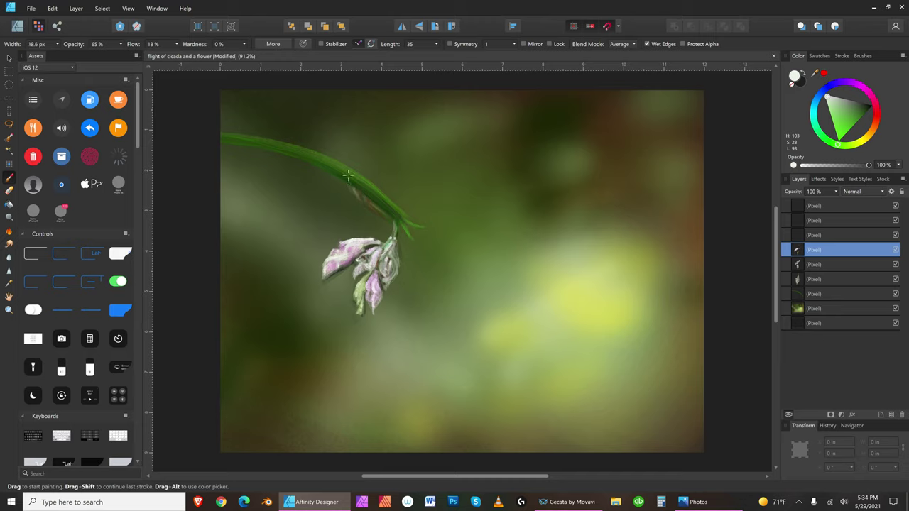
Paint fine near-white outlines along the edges and upper tip of the brown sliver, varying the brush width.
{"action": "key", "text": "bracketright"}
{"action": "key", "text": "bracketright"}
{"action": "left_click_drag", "start_coordinate": [347, 185], "coordinate": [355, 196]}
{"action": "key", "text": "bracketleft"}
{"action": "key", "text": "bracketleft"}
{"action": "key", "text": "bracketleft"}
{"action": "key", "text": "bracketleft"}
{"action": "key", "text": "bracketright"}
{"action": "key", "text": "bracketright"}
{"action": "key", "text": "bracketleft"}
{"action": "key", "text": "bracketleft"}
{"action": "key", "text": "bracketleft"}
{"action": "key", "text": "bracketleft"}
{"action": "key", "text": "bracketleft"}
{"action": "key", "text": "bracketright"}
{"action": "key", "text": "bracketright"}
{"action": "key", "text": "bracketright"}
{"action": "key", "text": "bracketright"}
{"action": "key", "text": "bracketright"}
{"action": "key", "text": "bracketright"}
{"action": "key", "text": "bracketright"}
{"action": "key", "text": "bracketright"}
{"action": "key", "text": "bracketright"}
{"action": "key", "text": "bracketleft"}
Clean up the sliver's edges beside the stem with the eraser and save the document.
{"action": "left_click", "coordinate": [8, 191]}
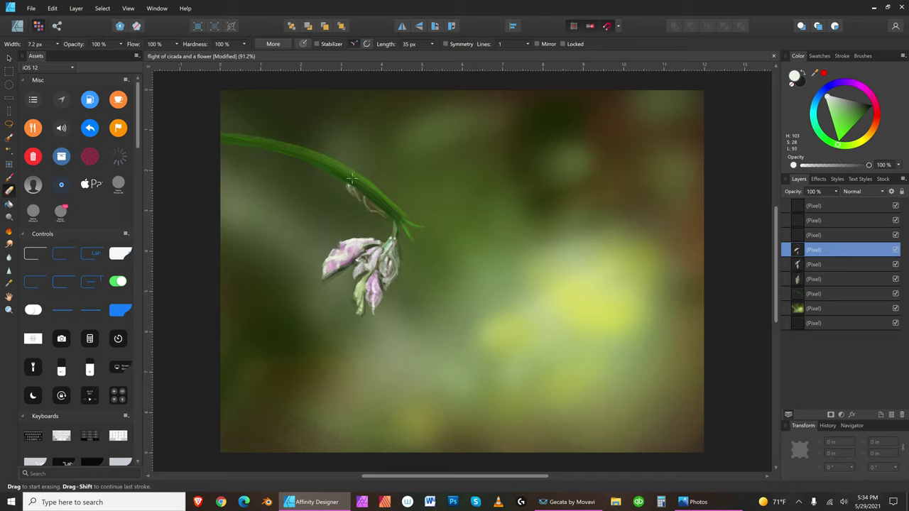
{"action": "key", "text": "bracketright"}
{"action": "key", "text": "bracketright"}
{"action": "key", "text": "bracketright"}
{"action": "key", "text": "bracketright"}
{"action": "key", "text": "bracketright"}
{"action": "left_click", "coordinate": [31, 8]}
{"action": "left_click", "coordinate": [43, 83]}
Change the colour to a saturated dark brown (H 28, S 97, L 17).
{"action": "key", "text": "bracketleft"}
{"action": "key", "text": "bracketleft"}
{"action": "left_click", "coordinate": [874, 130]}
{"action": "left_click", "coordinate": [853, 100]}
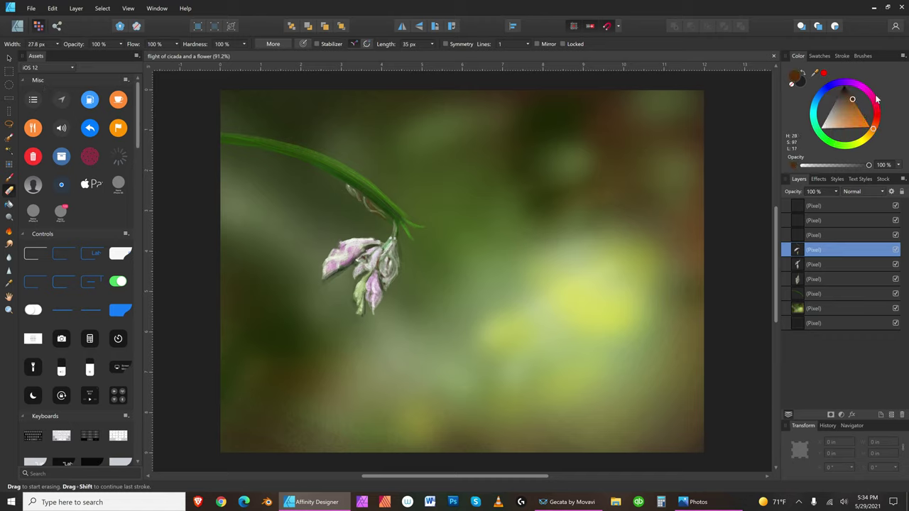
Paint a horizontal dark brown streak above the long petal with the paint brush at about 61.6 px.
{"action": "key", "text": "bracketright"}
{"action": "key", "text": "bracketright"}
{"action": "key", "text": "bracketright"}
{"action": "key", "text": "bracketright"}
{"action": "key", "text": "bracketright"}
{"action": "key", "text": "bracketright"}
{"action": "key", "text": "bracketleft"}
{"action": "key", "text": "bracketleft"}
{"action": "key", "text": "bracketleft"}
{"action": "left_click", "coordinate": [344, 221]}
{"action": "left_click", "coordinate": [10, 177]}
{"action": "key", "text": "bracketright"}
{"action": "key", "text": "bracketright"}
{"action": "key", "text": "bracketright"}
{"action": "left_click_drag", "start_coordinate": [372, 223], "coordinate": [339, 222]}
{"action": "key", "text": "bracketright"}
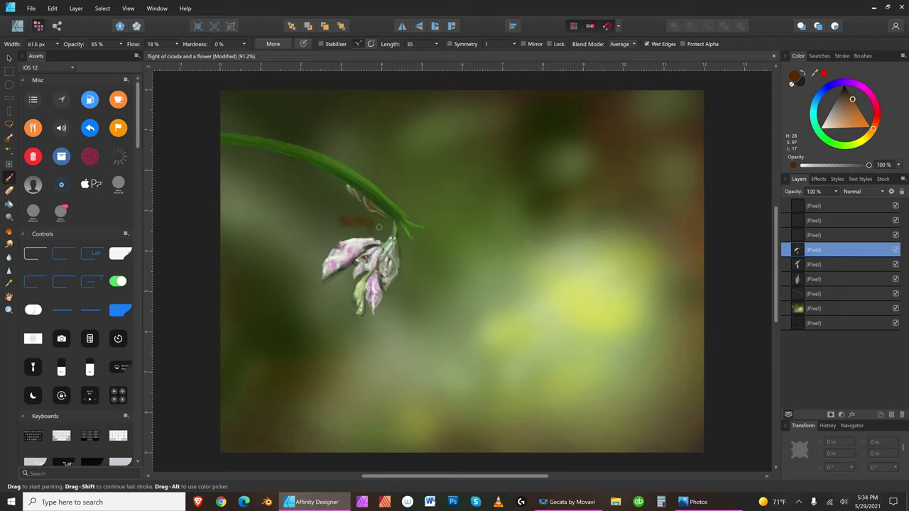
Switch to light grey (H 28, S 0, L 79) and brush a highlight along the brown streak's upper edge at about 53.7 px.
{"action": "key", "text": "bracketleft"}
{"action": "key", "text": "bracketleft"}
{"action": "key", "text": "bracketright"}
{"action": "left_click", "coordinate": [826, 121]}
{"action": "key", "text": "bracketright"}
{"action": "key", "text": "bracketleft"}
{"action": "key", "text": "bracketleft"}
{"action": "key", "text": "bracketleft"}
{"action": "left_click_drag", "start_coordinate": [340, 220], "coordinate": [376, 221]}
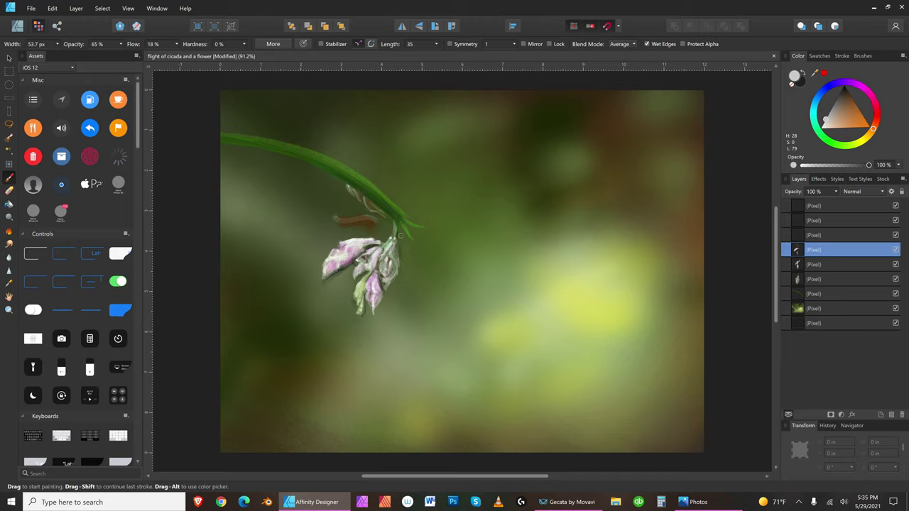
Extend the light grey edging outward from the brown sepal to form its tip, using a brush of about 27 px.
{"action": "key", "text": "bracketleft"}
{"action": "key", "text": "bracketleft"}
{"action": "key", "text": "bracketright"}
{"action": "key", "text": "bracketleft"}
{"action": "key", "text": "bracketleft"}
{"action": "mouse_move", "coordinate": [360, 225]}
{"action": "left_mouse_down"}
{"action": "mouse_move", "coordinate": [380, 214]}
{"action": "mouse_move", "coordinate": [319, 221]}
{"action": "mouse_move", "coordinate": [332, 225]}
{"action": "left_mouse_up"}
{"action": "key", "text": "bracketleft"}
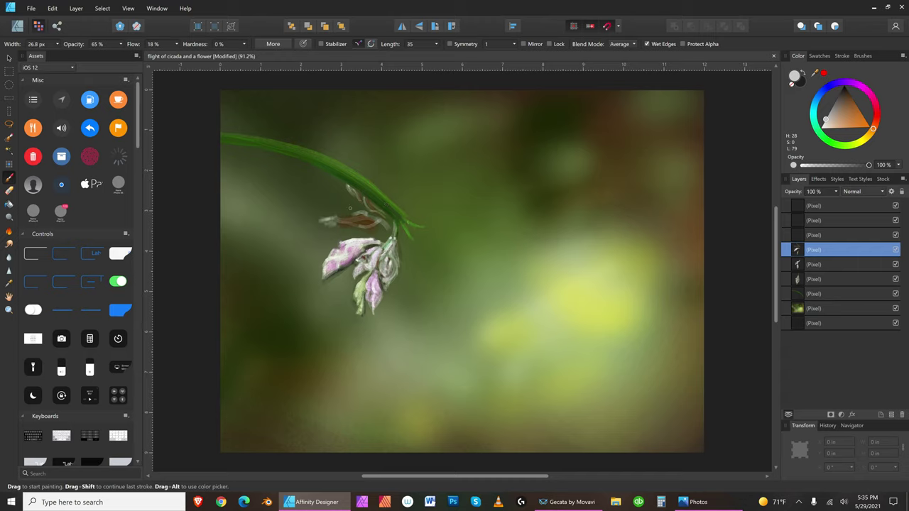
Brush a light grey lower edge beneath the brown sepal, from its tip back towards the stem, at about 35.5 px.
{"action": "key", "text": "bracketright"}
{"action": "key", "text": "bracketright"}
{"action": "mouse_move", "coordinate": [332, 223]}
{"action": "left_mouse_down"}
{"action": "mouse_move", "coordinate": [372, 229]}
{"action": "mouse_move", "coordinate": [365, 232]}
{"action": "left_mouse_up"}
{"action": "left_click_drag", "start_coordinate": [361, 227], "coordinate": [368, 227]}
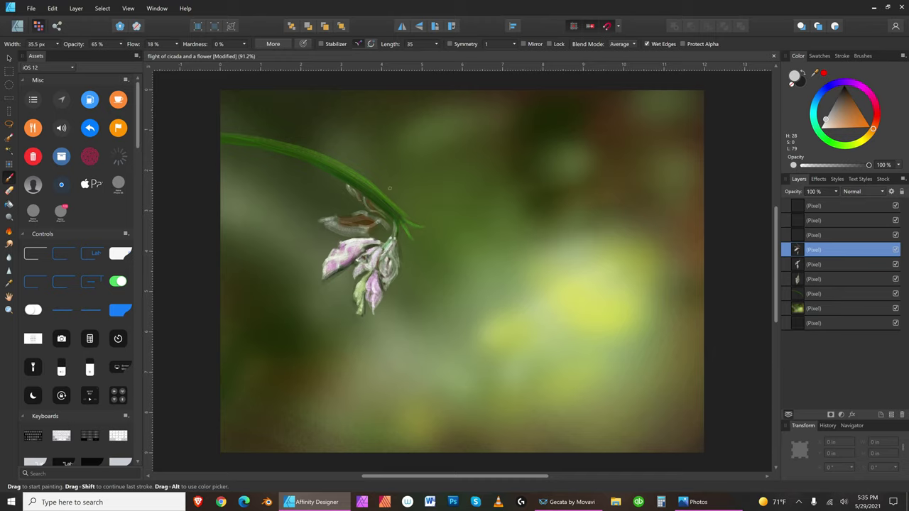
{"action": "left_click_drag", "start_coordinate": [370, 228], "coordinate": [384, 225]}
Switch to black and brush a thin shadow where the flower cluster joins the stem at about 25.7 px.
{"action": "left_click", "coordinate": [832, 145]}
{"action": "left_click", "coordinate": [857, 114]}
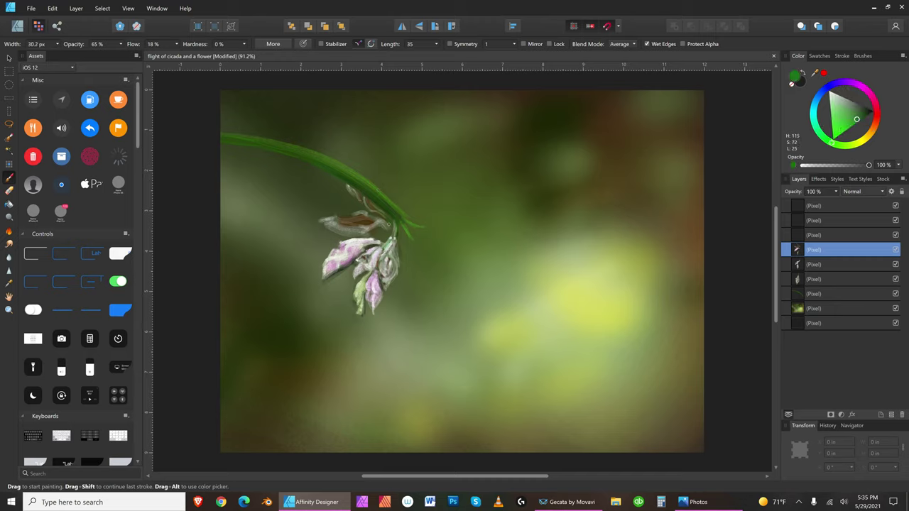
{"action": "left_click", "coordinate": [872, 111]}
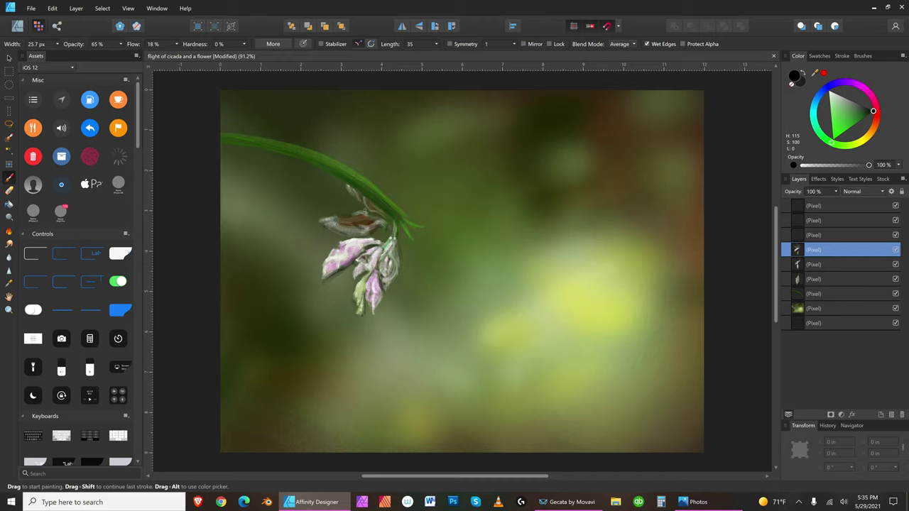
{"action": "left_click_drag", "start_coordinate": [394, 224], "coordinate": [385, 244]}
Brush a fine pale grey-green highlight over the joint between the stem and the flower cluster.
{"action": "key", "text": "bracketleft"}
{"action": "key", "text": "bracketleft"}
{"action": "left_click", "coordinate": [839, 100]}
{"action": "left_click_drag", "start_coordinate": [393, 224], "coordinate": [388, 231]}
Switch to very dark brown (H 23, S 100, L 12) and deepen the shading from the brown sepal up towards the stem.
{"action": "key", "text": "bracketright"}
{"action": "key", "text": "bracketright"}
{"action": "key", "text": "bracketright"}
{"action": "key", "text": "bracketright"}
{"action": "key", "text": "bracketright"}
{"action": "key", "text": "bracketright"}
{"action": "key", "text": "bracketleft"}
{"action": "key", "text": "bracketright"}
{"action": "key", "text": "bracketleft"}
{"action": "key", "text": "bracketright"}
{"action": "left_click", "coordinate": [871, 112]}
{"action": "left_click", "coordinate": [874, 126]}
{"action": "left_click", "coordinate": [848, 94]}
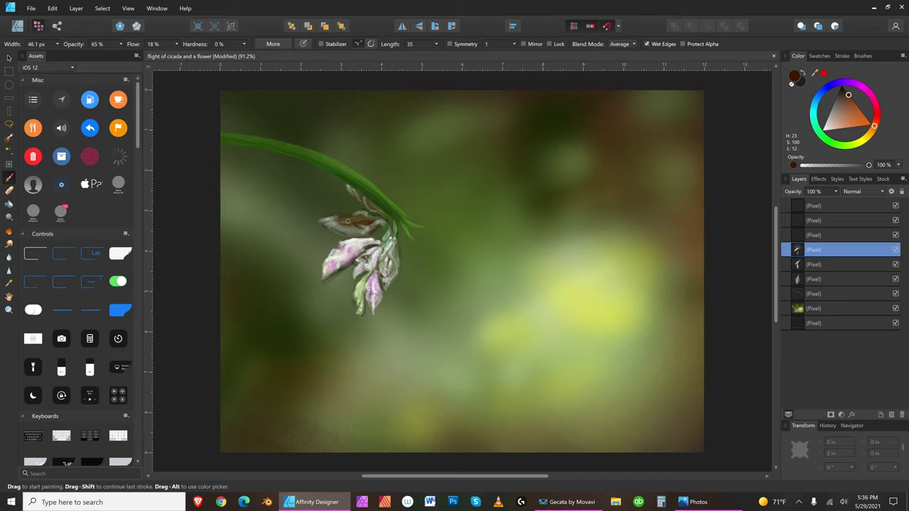
{"action": "key", "text": "bracketleft"}
{"action": "left_click_drag", "start_coordinate": [361, 219], "coordinate": [373, 205]}
Brush white highlights along the brown sepal's tip and lower edge, and save the document.
{"action": "left_click", "coordinate": [825, 131]}
{"action": "key", "text": "bracketright"}
{"action": "key", "text": "bracketright"}
{"action": "key", "text": "bracketright"}
{"action": "key", "text": "bracketright"}
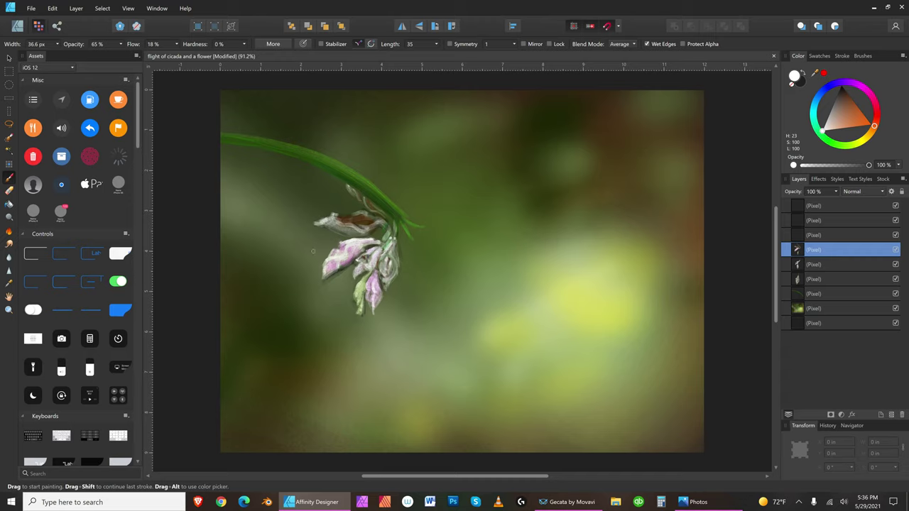
{"action": "key", "text": "bracketleft"}
{"action": "mouse_move", "coordinate": [327, 226]}
{"action": "left_mouse_down"}
{"action": "mouse_move", "coordinate": [368, 234]}
{"action": "mouse_move", "coordinate": [388, 227]}
{"action": "mouse_move", "coordinate": [381, 233]}
{"action": "left_mouse_up"}
{"action": "left_click", "coordinate": [31, 8]}
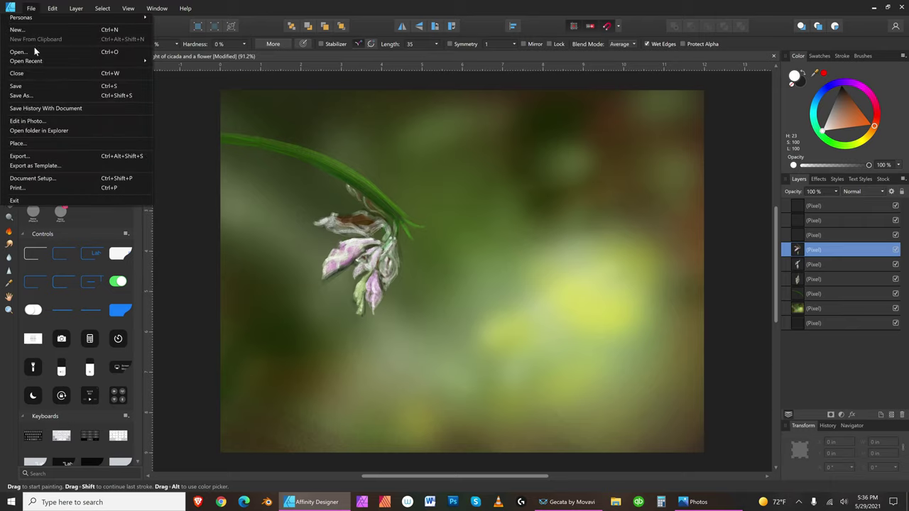
{"action": "left_click", "coordinate": [39, 86]}
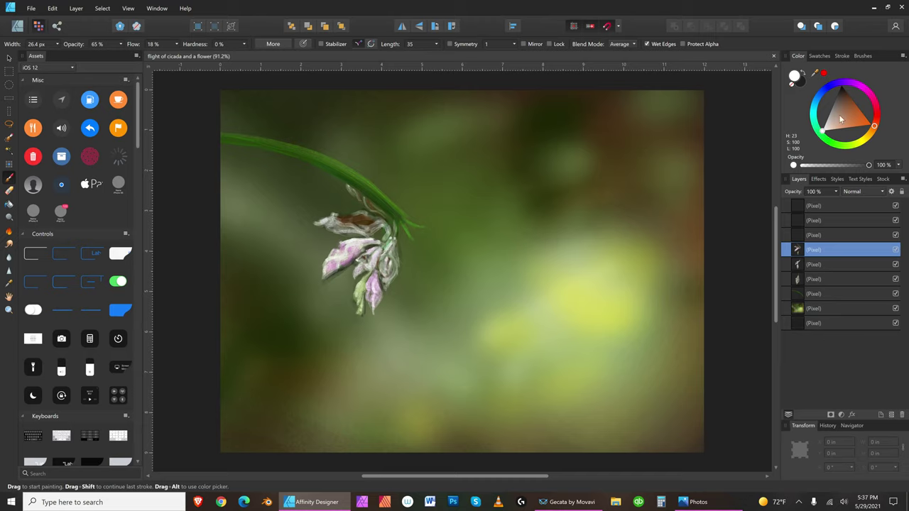
Adjust the brush width and add a small white dab just above the brown sepal's upper edge.
{"action": "key", "text": "bracketright"}
{"action": "key", "text": "bracketright"}
{"action": "key", "text": "bracketright"}
{"action": "key", "text": "bracketright"}
{"action": "key", "text": "bracketright"}
{"action": "key", "text": "bracketright"}
{"action": "key", "text": "bracketleft"}
{"action": "key", "text": "bracketleft"}
{"action": "key", "text": "bracketleft"}
{"action": "key", "text": "bracketleft"}
{"action": "key", "text": "bracketleft"}
{"action": "key", "text": "bracketleft"}
{"action": "key", "text": "bracketleft"}
{"action": "key", "text": "bracketleft"}
{"action": "left_click", "coordinate": [336, 212]}
{"action": "key", "text": "bracketright"}
{"action": "key", "text": "bracketright"}
{"action": "key", "text": "bracketright"}
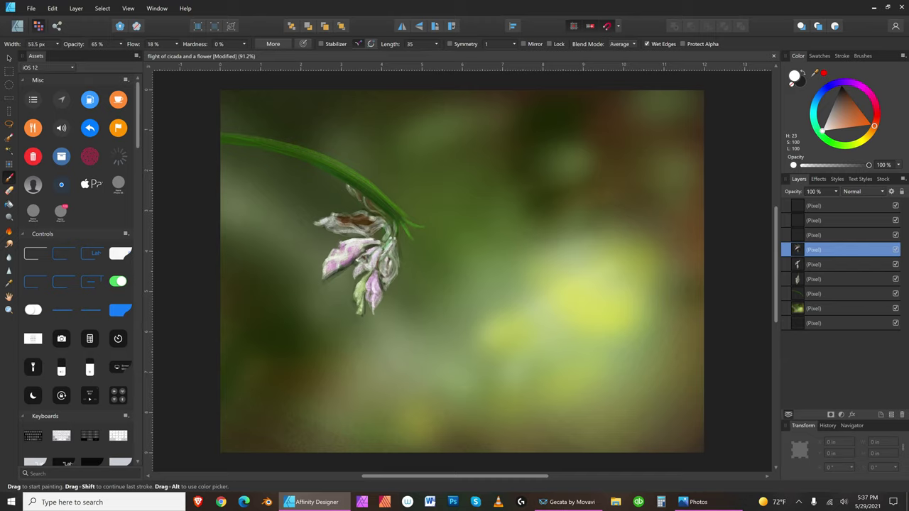
{"action": "left_click", "coordinate": [837, 146]}
{"action": "left_click", "coordinate": [864, 120]}
{"action": "left_click", "coordinate": [862, 116]}
{"action": "key", "text": "bracketleft"}
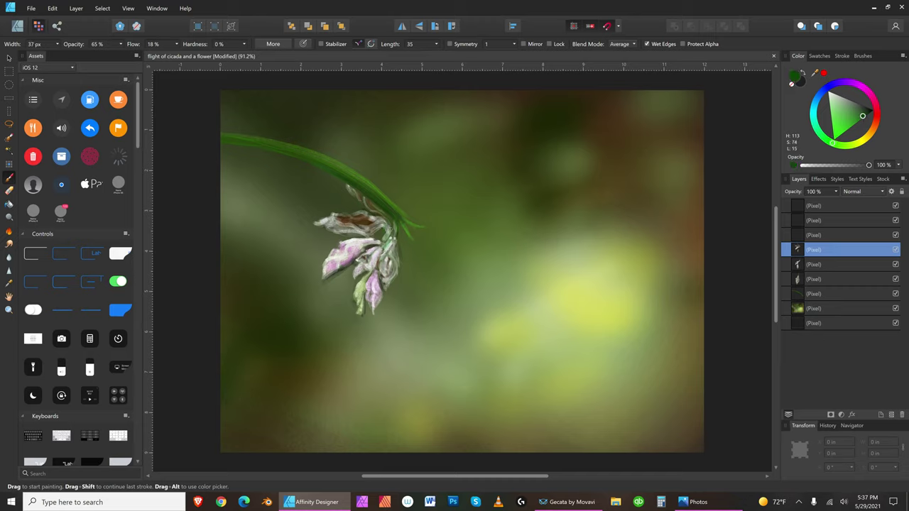
{"action": "key", "text": "bracketleft"}
{"action": "key", "text": "bracketleft"}
{"action": "key", "text": "bracketleft"}
{"action": "key", "text": "bracketleft"}
{"action": "key", "text": "bracketleft"}
{"action": "key", "text": "bracketleft"}
{"action": "key", "text": "bracketleft"}
{"action": "key", "text": "bracketleft"}
{"action": "key", "text": "bracketleft"}
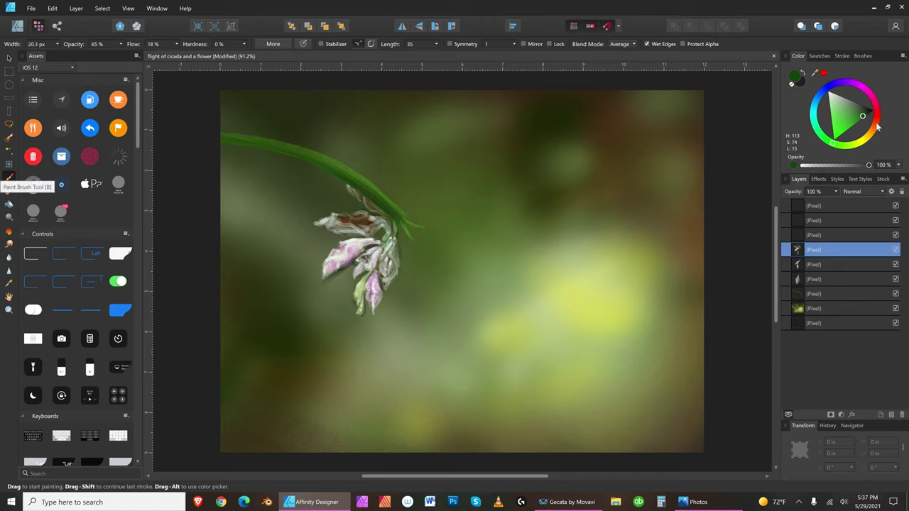
{"action": "left_click", "coordinate": [864, 114]}
{"action": "key", "text": "bracketright"}
{"action": "key", "text": "bracketright"}
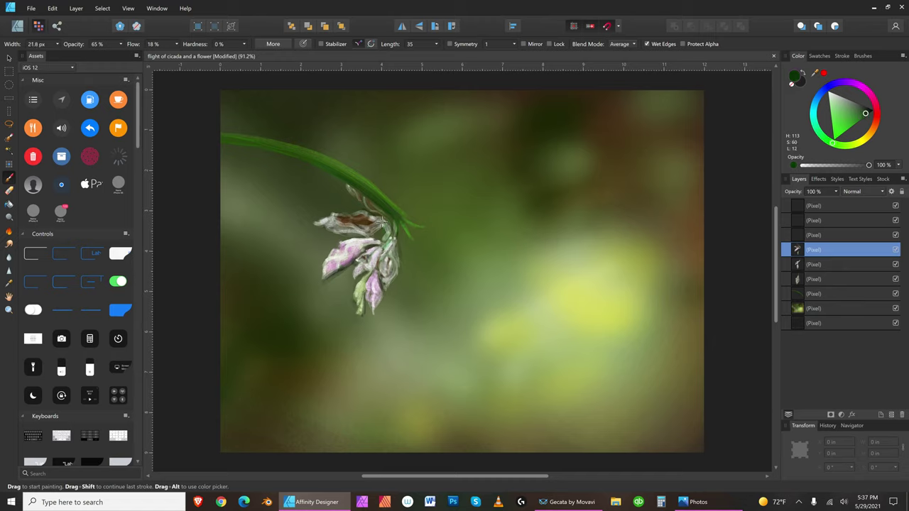
{"action": "key", "text": "bracketright"}
{"action": "key", "text": "bracketright"}
{"action": "key", "text": "bracketright"}
{"action": "key", "text": "bracketright"}
{"action": "key", "text": "bracketleft"}
{"action": "key", "text": "bracketleft"}
{"action": "key", "text": "bracketleft"}
{"action": "key", "text": "bracketleft"}
{"action": "key", "text": "bracketleft"}
Set the colour to black and brush a shadow by the pink petal's upper end at about 49.7 px.
{"action": "left_click_drag", "start_coordinate": [868, 114], "coordinate": [885, 111]}
{"action": "key", "text": "bracketright"}
{"action": "key", "text": "bracketright"}
{"action": "key", "text": "bracketright"}
{"action": "key", "text": "bracketright"}
{"action": "key", "text": "bracketright"}
{"action": "key", "text": "bracketleft"}
{"action": "key", "text": "bracketleft"}
{"action": "key", "text": "bracketleft"}
{"action": "key", "text": "bracketleft"}
{"action": "key", "text": "bracketleft"}
{"action": "key", "text": "bracketleft"}
{"action": "key", "text": "bracketright"}
{"action": "key", "text": "bracketright"}
{"action": "key", "text": "bracketright"}
{"action": "key", "text": "bracketright"}
{"action": "key", "text": "bracketright"}
{"action": "key", "text": "bracketright"}
{"action": "key", "text": "bracketright"}
{"action": "key", "text": "bracketright"}
{"action": "left_click_drag", "start_coordinate": [371, 242], "coordinate": [362, 245]}
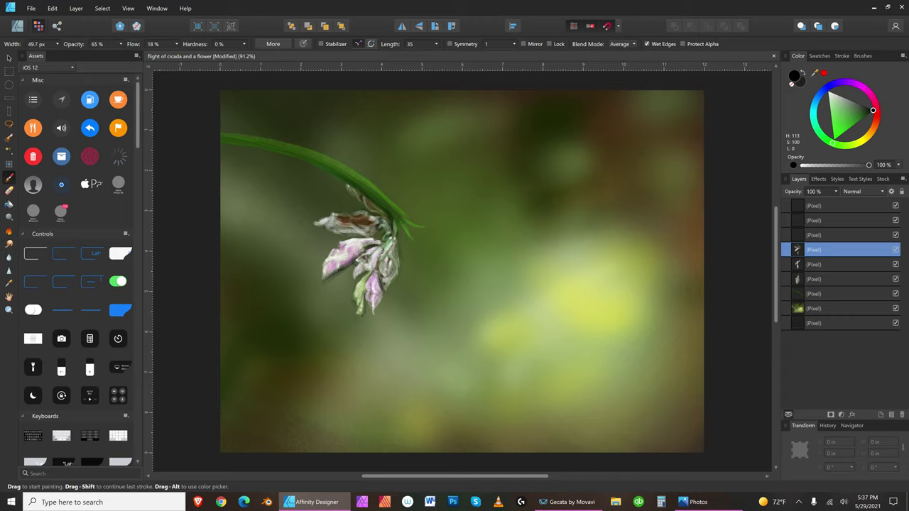
Brush thin black shadows between the small green bud and the hanging purple petal at about 26 px.
{"action": "key", "text": "bracketleft"}
{"action": "key", "text": "bracketleft"}
{"action": "key", "text": "bracketleft"}
{"action": "key", "text": "bracketleft"}
{"action": "key", "text": "bracketleft"}
{"action": "key", "text": "bracketleft"}
{"action": "key", "text": "bracketleft"}
{"action": "key", "text": "bracketleft"}
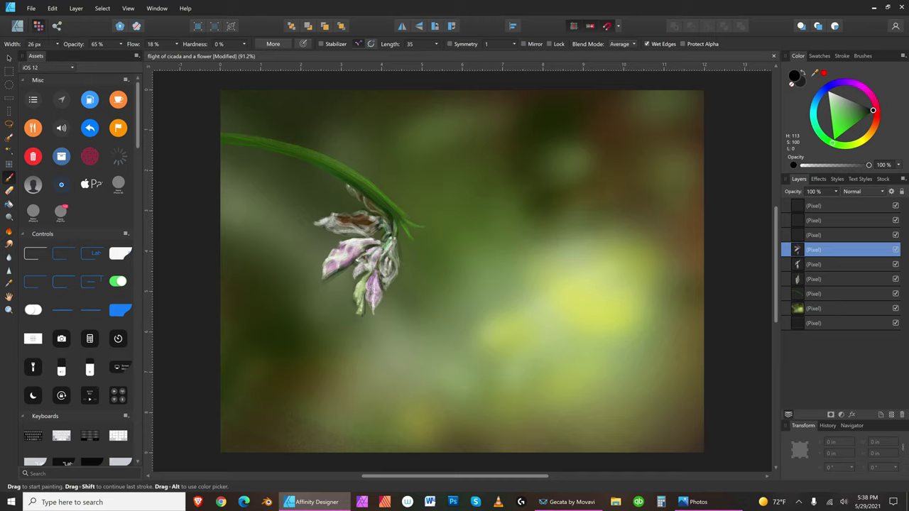
{"action": "left_click_drag", "start_coordinate": [368, 292], "coordinate": [371, 315]}
{"action": "mouse_move", "coordinate": [364, 280]}
{"action": "left_mouse_down"}
{"action": "mouse_move", "coordinate": [360, 294]}
{"action": "mouse_move", "coordinate": [365, 276]}
{"action": "left_mouse_up"}
Set the brush width to about 41.5 px and save the document.
{"action": "key", "text": "bracketleft"}
{"action": "key", "text": "bracketright"}
{"action": "key", "text": "bracketright"}
{"action": "key", "text": "bracketright"}
{"action": "key", "text": "bracketright"}
{"action": "key", "text": "bracketleft"}
{"action": "key", "text": "bracketright"}
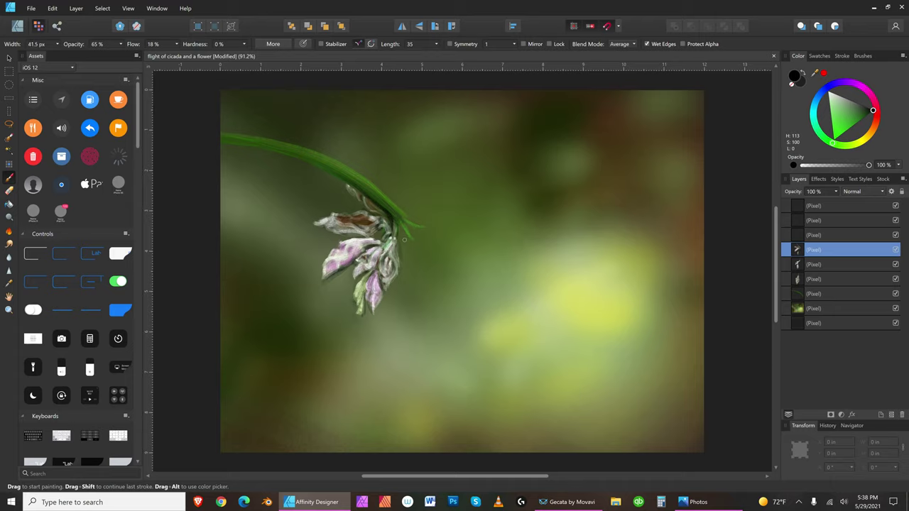
{"action": "left_click", "coordinate": [31, 8]}
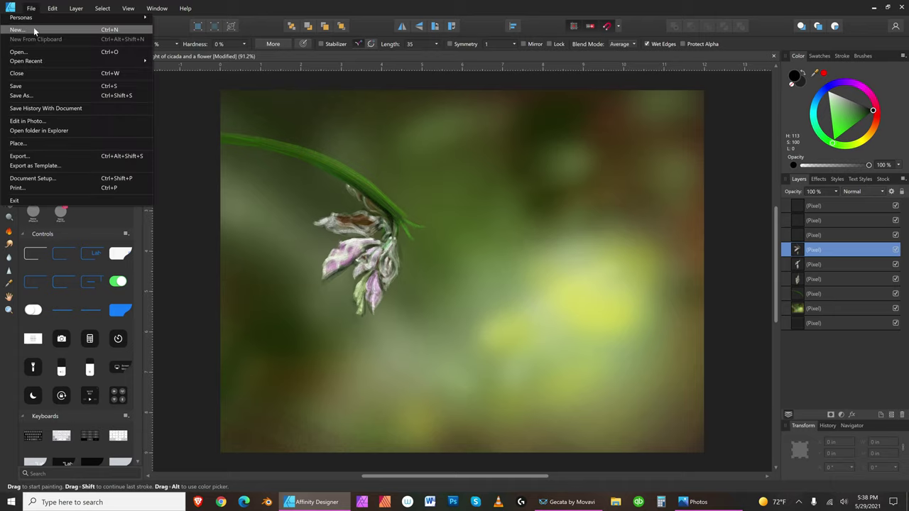
{"action": "left_click", "coordinate": [42, 85]}
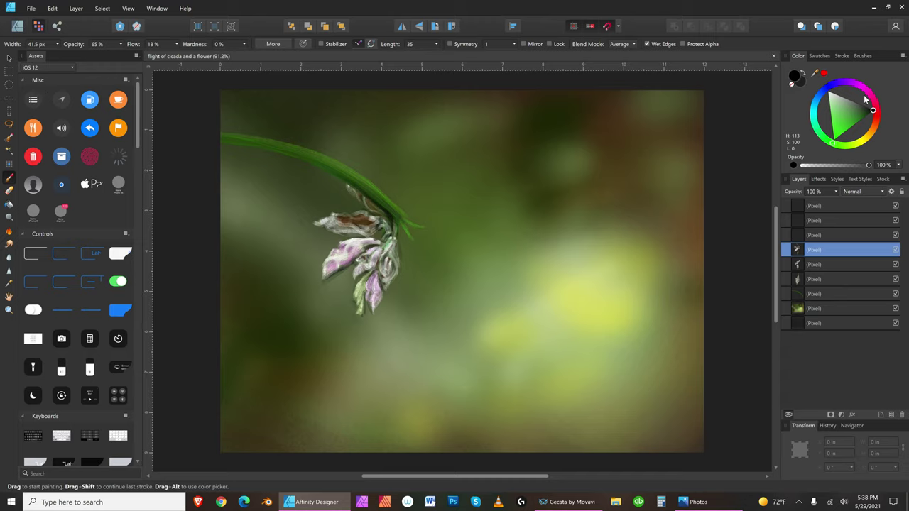
Paint a small black shadow at the forked tip of the green stem with a narrowed brush.
{"action": "left_click", "coordinate": [837, 100]}
{"action": "key", "text": "bracketright"}
{"action": "key", "text": "bracketright"}
{"action": "key", "text": "bracketright"}
{"action": "key", "text": "bracketright"}
{"action": "left_click", "coordinate": [872, 111]}
{"action": "key", "text": "bracketleft"}
{"action": "key", "text": "bracketright"}
{"action": "key", "text": "bracketleft"}
{"action": "key", "text": "bracketleft"}
{"action": "key", "text": "bracketleft"}
{"action": "key", "text": "bracketleft"}
{"action": "left_click_drag", "start_coordinate": [406, 233], "coordinate": [408, 230]}
{"action": "key", "text": "bracketleft"}
{"action": "key", "text": "bracketright"}
Set the paint colour to a light grey with lightness 74 and the brush width to about 39 px.
{"action": "left_click_drag", "start_coordinate": [842, 104], "coordinate": [845, 87]}
{"action": "key", "text": "bracketright"}
{"action": "key", "text": "bracketright"}
{"action": "key", "text": "bracketright"}
{"action": "key", "text": "bracketright"}
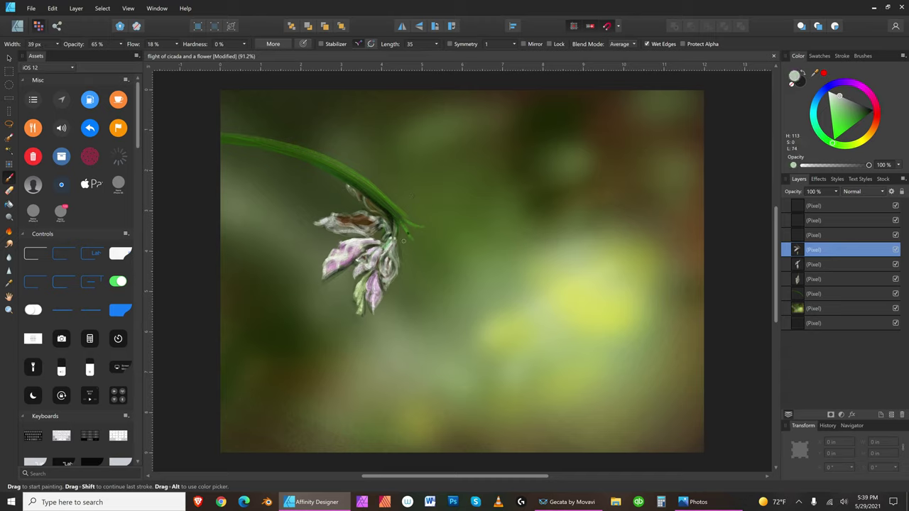
Paint thin light grey outline strokes for a new petal hanging below the stem's forked tip, varying the brush down to about 24.8 px.
{"action": "key", "text": "bracketleft"}
{"action": "key", "text": "bracketleft"}
{"action": "key", "text": "bracketleft"}
{"action": "key", "text": "bracketleft"}
{"action": "key", "text": "bracketleft"}
{"action": "key", "text": "bracketleft"}
{"action": "key", "text": "bracketright"}
{"action": "key", "text": "bracketright"}
{"action": "key", "text": "bracketright"}
{"action": "key", "text": "bracketleft"}
{"action": "key", "text": "bracketleft"}
{"action": "key", "text": "bracketleft"}
{"action": "key", "text": "bracketleft"}
{"action": "key", "text": "bracketleft"}
{"action": "key", "text": "bracketleft"}
{"action": "key", "text": "bracketright"}
{"action": "key", "text": "bracketright"}
{"action": "key", "text": "bracketright"}
{"action": "key", "text": "bracketright"}
{"action": "key", "text": "bracketleft"}
{"action": "key", "text": "bracketleft"}
{"action": "key", "text": "bracketleft"}
{"action": "key", "text": "bracketleft"}
{"action": "key", "text": "bracketleft"}
{"action": "key", "text": "bracketleft"}
{"action": "key", "text": "bracketleft"}
{"action": "key", "text": "bracketleft"}
{"action": "key", "text": "bracketleft"}
{"action": "key", "text": "bracketleft"}
{"action": "key", "text": "bracketright"}
{"action": "key", "text": "bracketright"}
{"action": "key", "text": "bracketright"}
{"action": "key", "text": "bracketright"}
{"action": "key", "text": "bracketleft"}
{"action": "key", "text": "bracketleft"}
{"action": "key", "text": "bracketleft"}
{"action": "key", "text": "bracketleft"}
{"action": "key", "text": "bracketleft"}
{"action": "key", "text": "bracketleft"}
{"action": "key", "text": "bracketleft"}
{"action": "key", "text": "bracketleft"}
{"action": "key", "text": "bracketleft"}
{"action": "left_click_drag", "start_coordinate": [426, 258], "coordinate": [429, 272]}
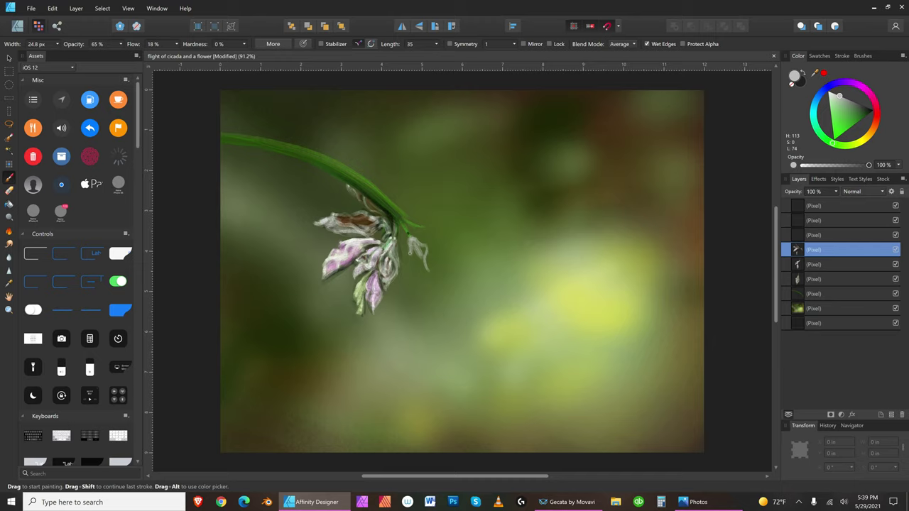
Close the new petal's outline with light grey strokes along its lower edge, widening the brush for the upper part.
{"action": "left_click_drag", "start_coordinate": [419, 259], "coordinate": [429, 273]}
{"action": "key", "text": "bracketright"}
{"action": "key", "text": "bracketright"}
{"action": "key", "text": "bracketright"}
{"action": "key", "text": "bracketright"}
{"action": "key", "text": "bracketright"}
{"action": "key", "text": "bracketright"}
{"action": "left_click_drag", "start_coordinate": [414, 256], "coordinate": [428, 265]}
Shade the inside of the new petal with a dark grey of lightness 40 at about 42.6 px.
{"action": "key", "text": "bracketleft"}
{"action": "key", "text": "bracketleft"}
{"action": "key", "text": "bracketleft"}
{"action": "key", "text": "bracketleft"}
{"action": "left_click", "coordinate": [855, 103]}
{"action": "key", "text": "bracketright"}
{"action": "key", "text": "bracketright"}
{"action": "key", "text": "bracketright"}
{"action": "key", "text": "bracketright"}
{"action": "key", "text": "bracketleft"}
{"action": "key", "text": "bracketleft"}
{"action": "left_click_drag", "start_coordinate": [413, 250], "coordinate": [422, 268]}
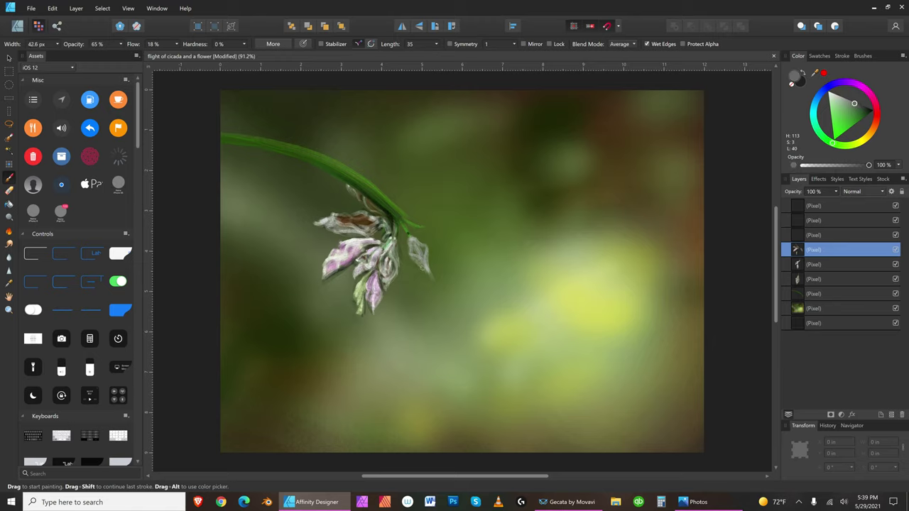
{"action": "key", "text": "bracketleft"}
Brighten the new petal's edges and upper end with a light grey of lightness 81, varying the brush up to about 71.9 px.
{"action": "left_click_drag", "start_coordinate": [843, 105], "coordinate": [835, 94]}
{"action": "key", "text": "bracketleft"}
{"action": "key", "text": "bracketleft"}
{"action": "key", "text": "bracketleft"}
{"action": "key", "text": "bracketleft"}
{"action": "key", "text": "bracketright"}
{"action": "key", "text": "bracketright"}
{"action": "key", "text": "bracketleft"}
{"action": "key", "text": "bracketleft"}
{"action": "key", "text": "bracketleft"}
{"action": "key", "text": "bracketleft"}
{"action": "key", "text": "bracketright"}
{"action": "key", "text": "bracketright"}
{"action": "key", "text": "bracketright"}
{"action": "key", "text": "bracketright"}
{"action": "key", "text": "bracketright"}
{"action": "key", "text": "bracketright"}
{"action": "key", "text": "bracketright"}
{"action": "key", "text": "bracketright"}
{"action": "key", "text": "bracketright"}
{"action": "key", "text": "bracketright"}
{"action": "key", "text": "bracketright"}
{"action": "key", "text": "bracketright"}
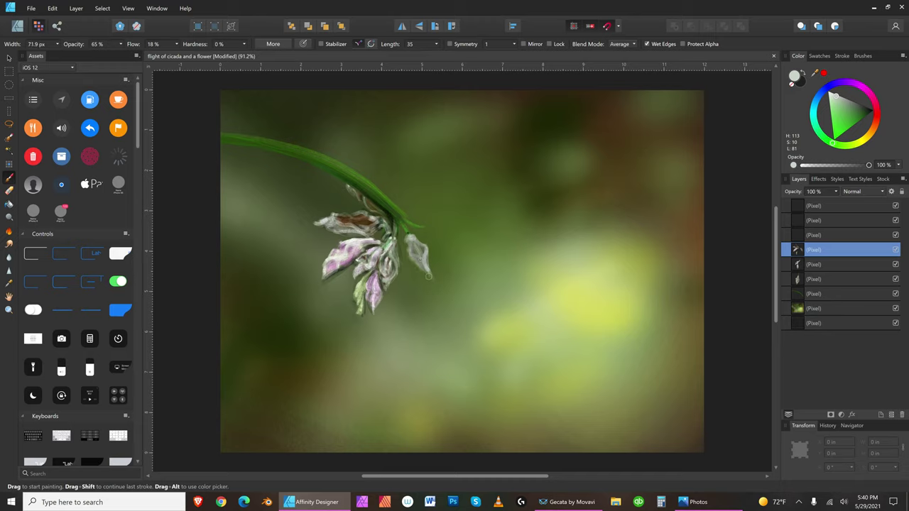
Trim the stray paint around the new petal's lower tip with the Eraser at about 49.8 px.
{"action": "key", "text": "bracketleft"}
{"action": "key", "text": "e"}
{"action": "left_click_drag", "start_coordinate": [437, 287], "coordinate": [428, 282]}
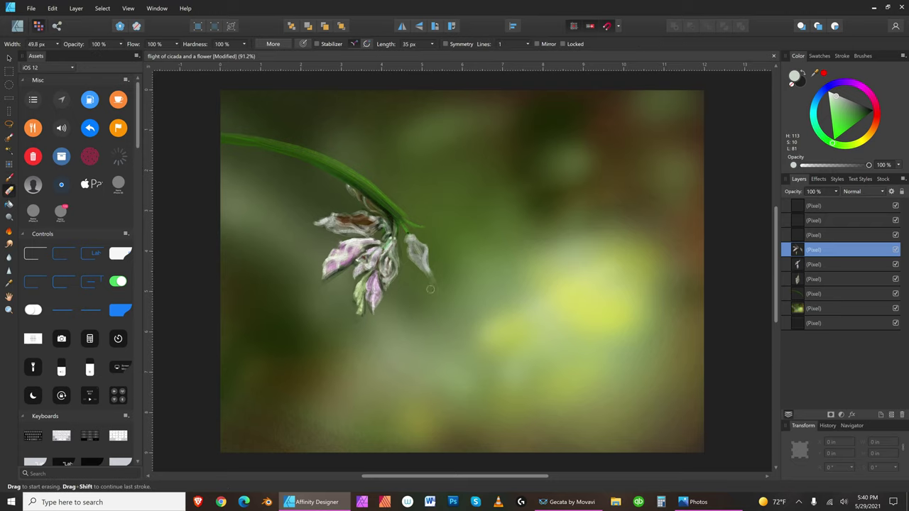
Set the colour to a mid-grey of lightness 47 and return to the Paint Brush at about 50.8 px.
{"action": "left_click", "coordinate": [851, 103]}
{"action": "key", "text": "bracketleft"}
{"action": "key", "text": "bracketleft"}
{"action": "key", "text": "bracketleft"}
{"action": "key", "text": "bracketleft"}
{"action": "key", "text": "bracketleft"}
{"action": "key", "text": "bracketleft"}
{"action": "key", "text": "bracketleft"}
{"action": "key", "text": "bracketright"}
{"action": "left_click", "coordinate": [10, 179]}
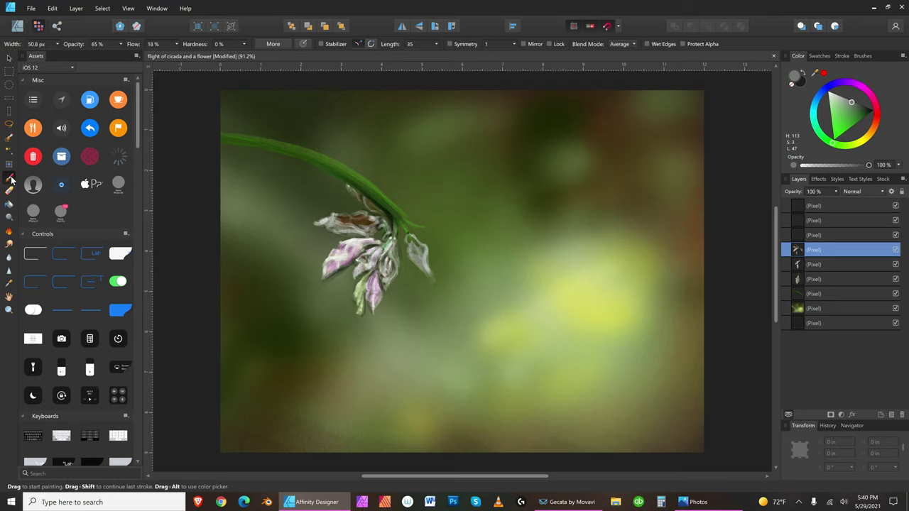
Refine the new petal from its upper end to its tip with a grey of lightness 62, narrowing the brush to about 9 px.
{"action": "left_click", "coordinate": [845, 100]}
{"action": "left_click_drag", "start_coordinate": [409, 238], "coordinate": [408, 241]}
{"action": "key", "text": "bracketleft"}
{"action": "key", "text": "bracketleft"}
{"action": "key", "text": "bracketleft"}
{"action": "key", "text": "bracketleft"}
{"action": "key", "text": "bracketleft"}
{"action": "key", "text": "bracketleft"}
{"action": "key", "text": "bracketleft"}
{"action": "key", "text": "bracketleft"}
{"action": "key", "text": "bracketright"}
{"action": "key", "text": "bracketright"}
{"action": "key", "text": "bracketleft"}
{"action": "key", "text": "bracketleft"}
{"action": "key", "text": "bracketright"}
{"action": "key", "text": "bracketleft"}
{"action": "key", "text": "bracketleft"}
{"action": "key", "text": "bracketleft"}
{"action": "key", "text": "bracketleft"}
{"action": "key", "text": "bracketleft"}
{"action": "key", "text": "bracketleft"}
{"action": "key", "text": "bracketleft"}
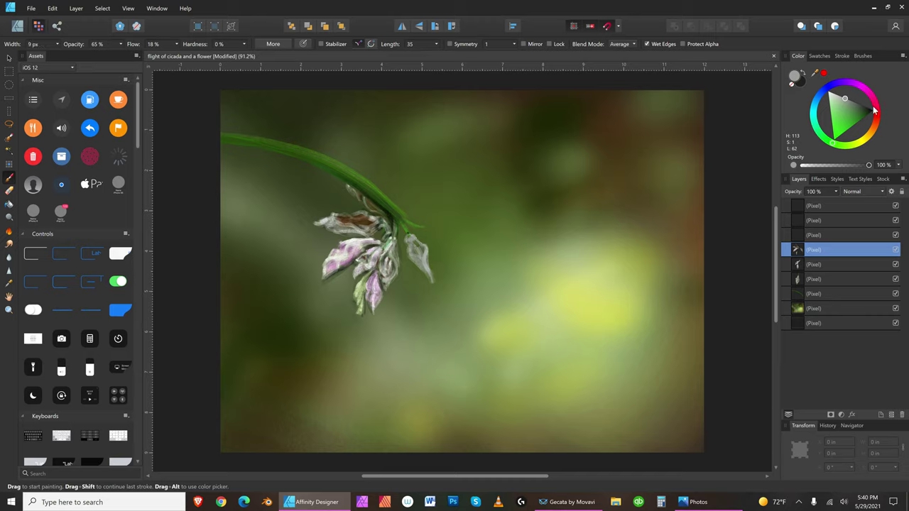
Paint a dark brown tint (hue 26, saturation 100, lightness 16) inside the new petal at about 44.7 px.
{"action": "left_click", "coordinate": [876, 115]}
{"action": "key", "text": "bracketleft"}
{"action": "left_click", "coordinate": [877, 119]}
{"action": "left_click", "coordinate": [873, 128]}
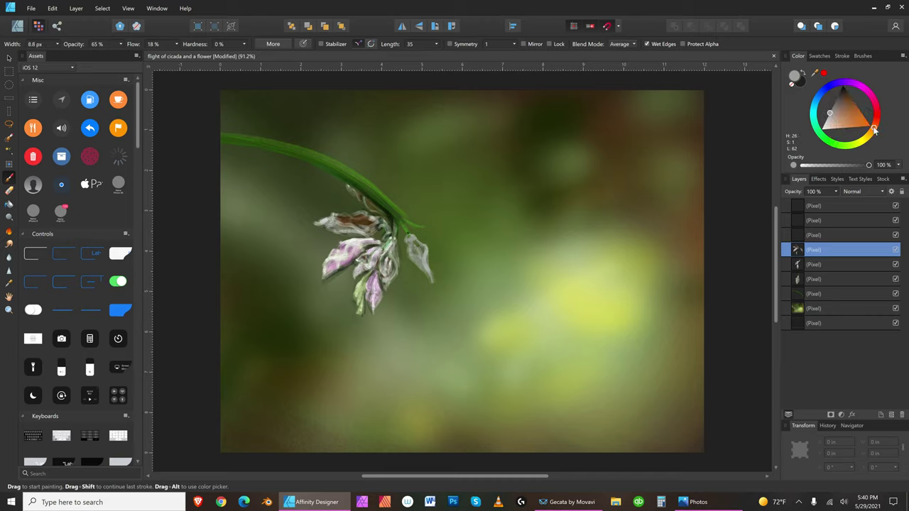
{"action": "left_click", "coordinate": [855, 104]}
{"action": "left_click", "coordinate": [852, 99]}
{"action": "key", "text": "bracketright"}
{"action": "key", "text": "bracketright"}
{"action": "key", "text": "bracketright"}
{"action": "key", "text": "bracketright"}
{"action": "key", "text": "bracketright"}
{"action": "key", "text": "bracketright"}
{"action": "key", "text": "bracketright"}
{"action": "left_click_drag", "start_coordinate": [422, 256], "coordinate": [425, 267]}
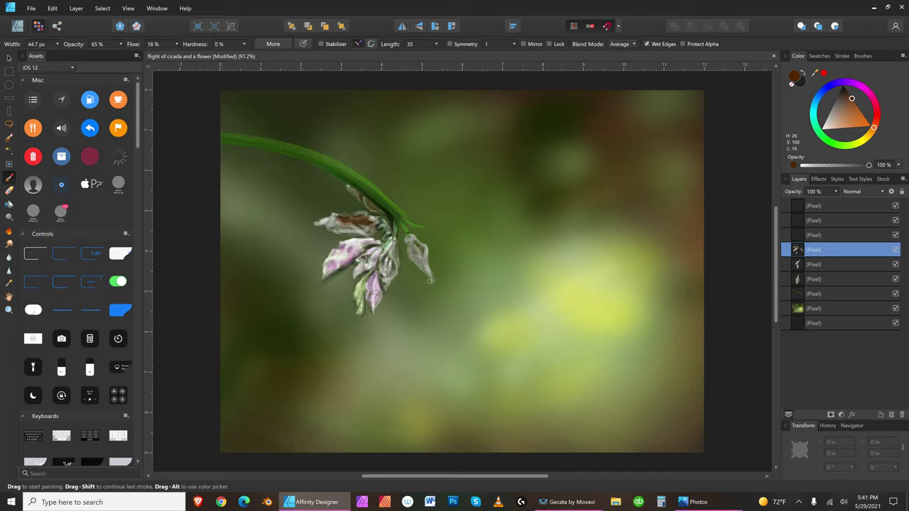
Narrow the brush to about 14.7 px and save the document.
{"action": "key", "text": "bracketleft"}
{"action": "key", "text": "bracketleft"}
{"action": "key", "text": "bracketleft"}
{"action": "key", "text": "bracketleft"}
{"action": "key", "text": "bracketleft"}
{"action": "key", "text": "bracketleft"}
{"action": "key", "text": "bracketleft"}
{"action": "key", "text": "bracketleft"}
{"action": "left_click", "coordinate": [31, 8]}
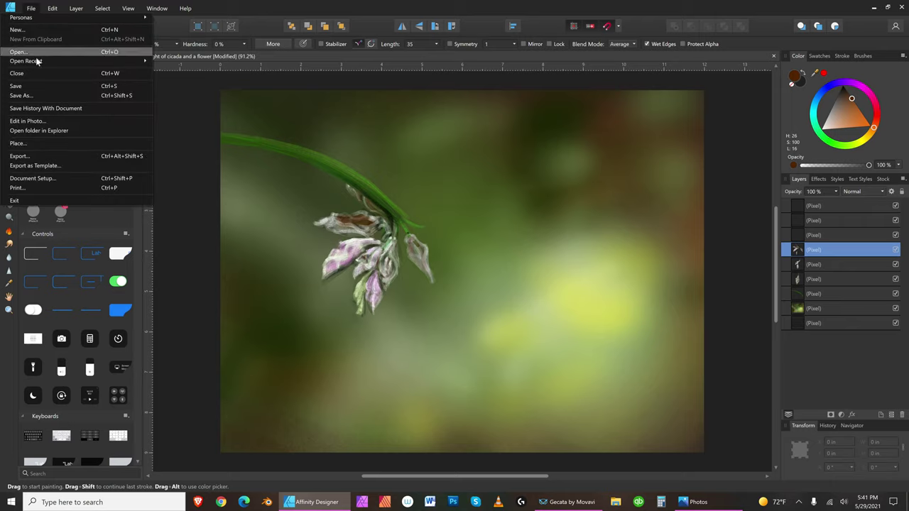
{"action": "left_click", "coordinate": [42, 86]}
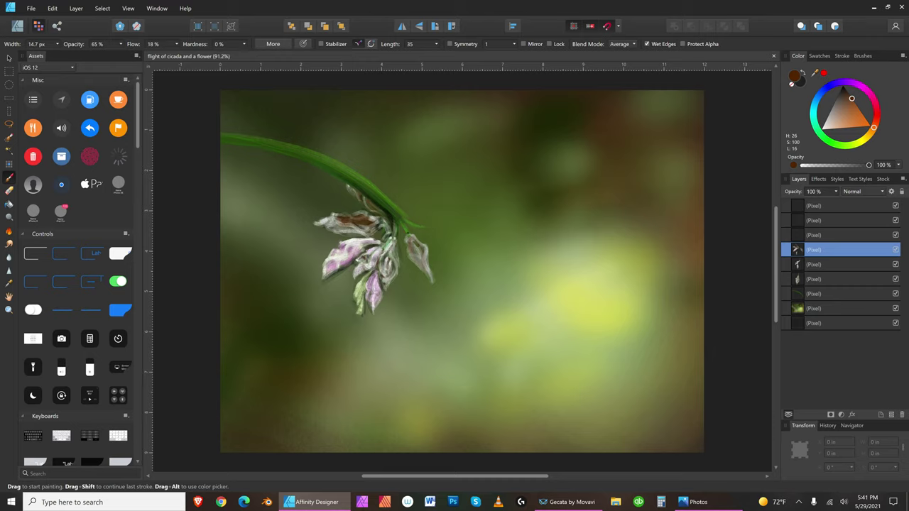
Set the brush colour to a bright green (hue 80, saturation 85, lightness 35) and the width to about 27.7 px.
{"action": "left_click", "coordinate": [828, 120]}
{"action": "key", "text": "bracketright"}
{"action": "left_click", "coordinate": [818, 124]}
{"action": "left_click", "coordinate": [823, 136]}
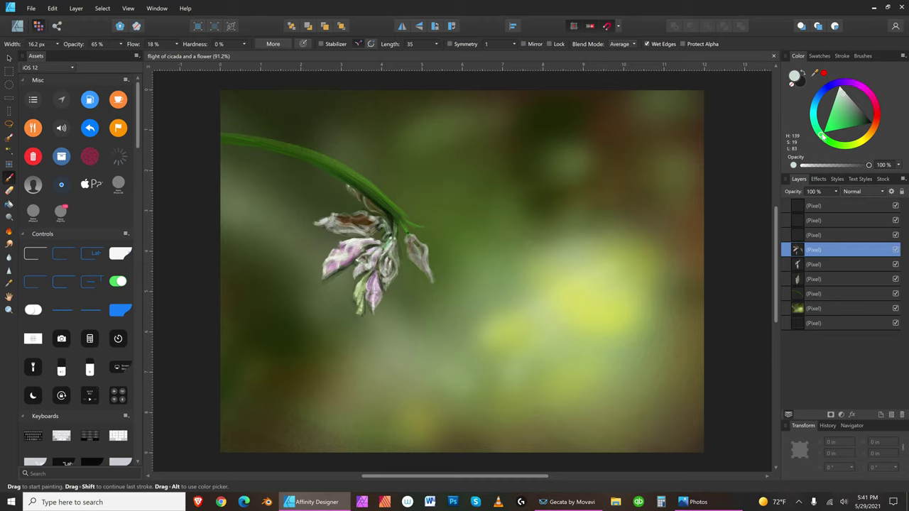
{"action": "left_click", "coordinate": [851, 127]}
{"action": "key", "text": "bracketright"}
{"action": "key", "text": "bracketright"}
{"action": "key", "text": "bracketright"}
{"action": "key", "text": "bracketright"}
{"action": "key", "text": "bracketright"}
{"action": "left_click", "coordinate": [849, 144]}
{"action": "key", "text": "bracketleft"}
{"action": "key", "text": "bracketleft"}
{"action": "key", "text": "bracketleft"}
{"action": "left_click", "coordinate": [854, 122]}
{"action": "key", "text": "bracketleft"}
{"action": "key", "text": "bracketright"}
{"action": "key", "text": "bracketright"}
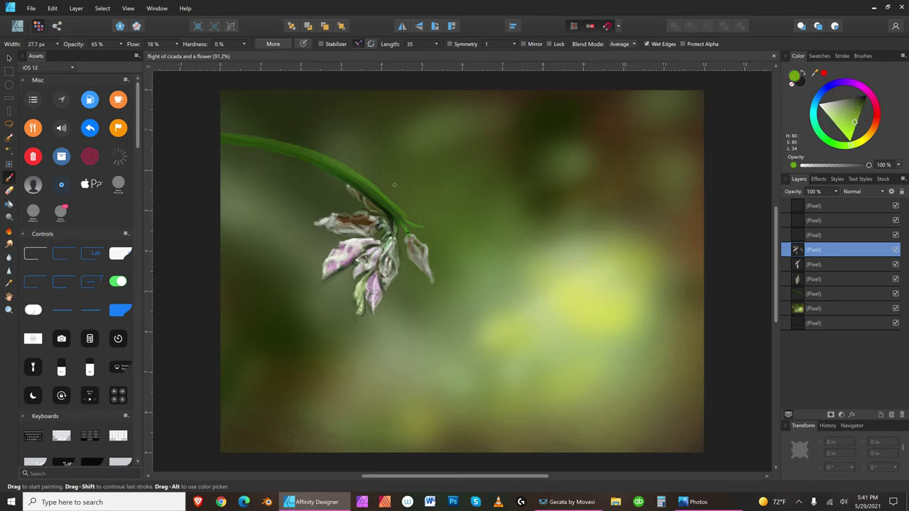
Paint a short bright green stalk running down from the stem's tip between the petals.
{"action": "key", "text": "bracketright"}
{"action": "key", "text": "bracketright"}
{"action": "key", "text": "bracketright"}
{"action": "key", "text": "bracketright"}
{"action": "mouse_move", "coordinate": [398, 225]}
{"action": "left_mouse_down"}
{"action": "mouse_move", "coordinate": [401, 260]}
{"action": "mouse_move", "coordinate": [401, 253]}
{"action": "left_mouse_up"}
{"action": "key", "text": "bracketleft"}
{"action": "key", "text": "bracketleft"}
{"action": "key", "text": "bracketleft"}
{"action": "key", "text": "bracketright"}
{"action": "key", "text": "bracketright"}
{"action": "key", "text": "bracketright"}
{"action": "key", "text": "bracketright"}
{"action": "key", "text": "bracketleft"}
{"action": "key", "text": "bracketleft"}
{"action": "key", "text": "bracketleft"}
Shade the short green stalk with a dark green (hue 80, saturation 81, lightness 19) at about 21.7 px.
{"action": "left_click_drag", "start_coordinate": [864, 113], "coordinate": [861, 107]}
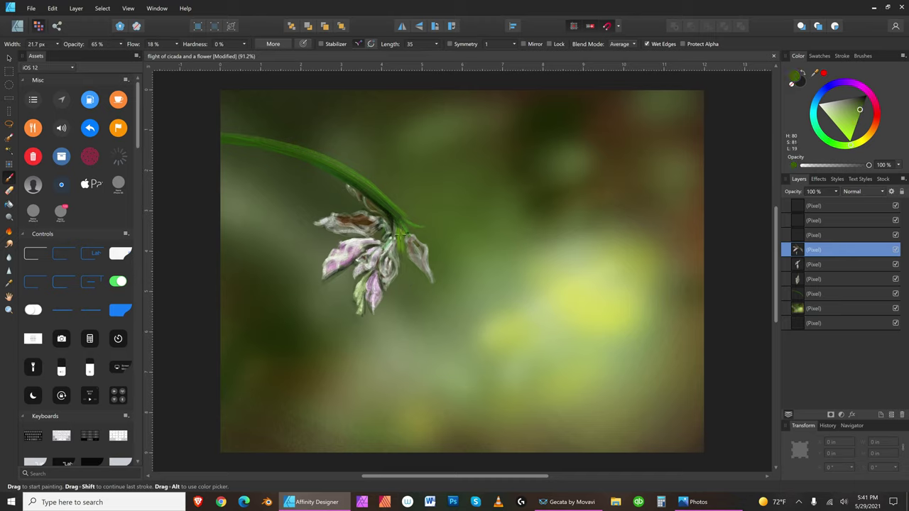
{"action": "key", "text": "bracketright"}
{"action": "key", "text": "bracketright"}
{"action": "key", "text": "bracketleft"}
{"action": "key", "text": "bracketleft"}
{"action": "key", "text": "bracketleft"}
Paint a long petal below the green stalk in near-white (hue 80, saturation 12, lightness 94), widening the brush to about 78.5 px.
{"action": "left_click", "coordinate": [820, 105]}
{"action": "key", "text": "bracketleft"}
{"action": "key", "text": "bracketleft"}
{"action": "key", "text": "bracketright"}
{"action": "key", "text": "bracketright"}
{"action": "key", "text": "bracketright"}
{"action": "key", "text": "bracketright"}
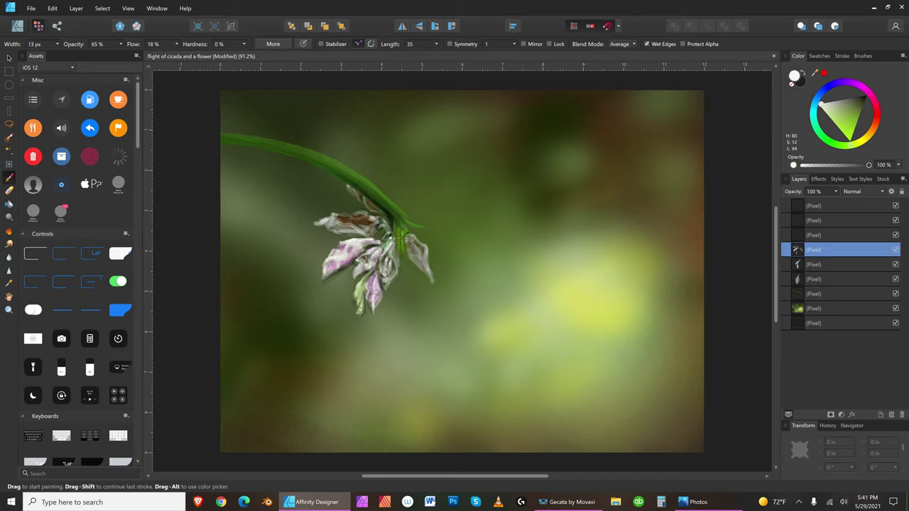
{"action": "key", "text": "bracketright"}
{"action": "left_click_drag", "start_coordinate": [403, 249], "coordinate": [409, 278]}
{"action": "key", "text": "bracketright"}
{"action": "key", "text": "bracketright"}
{"action": "key", "text": "bracketright"}
{"action": "left_click_drag", "start_coordinate": [406, 262], "coordinate": [413, 300]}
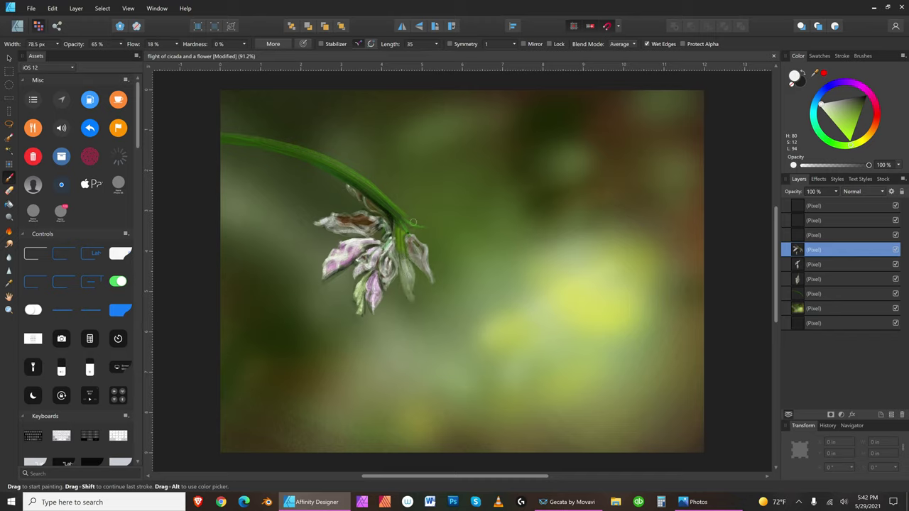
Extend the long petal to a pointed tip and define its edges in near-white, narrowing the brush to about 25.9 px.
{"action": "key", "text": "bracketleft"}
{"action": "key", "text": "bracketleft"}
{"action": "key", "text": "bracketleft"}
{"action": "key", "text": "bracketleft"}
{"action": "key", "text": "bracketleft"}
{"action": "key", "text": "bracketright"}
{"action": "key", "text": "bracketright"}
{"action": "key", "text": "bracketright"}
{"action": "key", "text": "bracketright"}
{"action": "mouse_move", "coordinate": [414, 297]}
{"action": "left_mouse_down"}
{"action": "mouse_move", "coordinate": [413, 306]}
{"action": "mouse_move", "coordinate": [414, 294]}
{"action": "left_mouse_up"}
{"action": "key", "text": "bracketleft"}
{"action": "key", "text": "bracketleft"}
{"action": "key", "text": "bracketleft"}
{"action": "key", "text": "bracketleft"}
{"action": "key", "text": "bracketleft"}
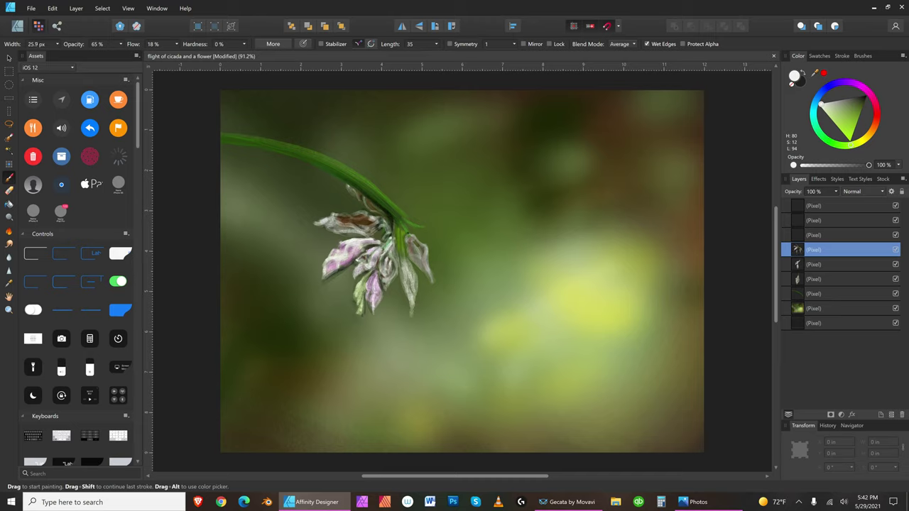
Shade inside the long petal with a dark red-brown (hue 15, saturation 100, lightness 15), varying the brush width.
{"action": "left_click", "coordinate": [876, 123]}
{"action": "left_click", "coordinate": [849, 99]}
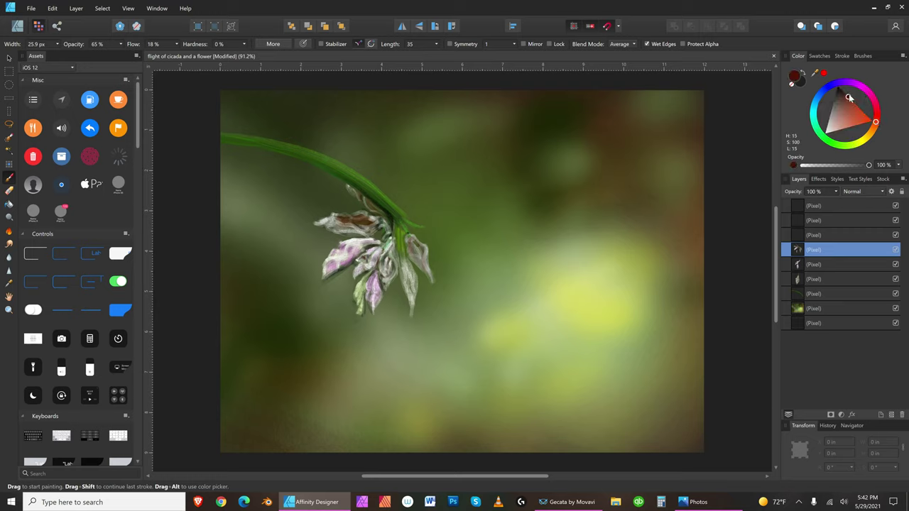
{"action": "key", "text": "bracketright"}
{"action": "key", "text": "bracketright"}
{"action": "key", "text": "bracketleft"}
{"action": "key", "text": "bracketleft"}
{"action": "key", "text": "bracketleft"}
{"action": "key", "text": "bracketleft"}
{"action": "key", "text": "bracketleft"}
{"action": "key", "text": "bracketleft"}
{"action": "key", "text": "bracketleft"}
{"action": "key", "text": "bracketleft"}
{"action": "key", "text": "bracketright"}
{"action": "key", "text": "bracketright"}
{"action": "key", "text": "bracketright"}
{"action": "key", "text": "bracketright"}
{"action": "key", "text": "bracketright"}
{"action": "key", "text": "bracketright"}
{"action": "key", "text": "bracketright"}
{"action": "key", "text": "bracketleft"}
{"action": "key", "text": "bracketleft"}
{"action": "key", "text": "bracketleft"}
{"action": "key", "text": "bracketleft"}
{"action": "key", "text": "bracketleft"}
Carry the red-brown shading to the long petal's lower tip, set the brush to about 37.2 px and save the document.
{"action": "left_click_drag", "start_coordinate": [412, 290], "coordinate": [412, 319]}
{"action": "key", "text": "bracketright"}
{"action": "key", "text": "bracketright"}
{"action": "key", "text": "bracketright"}
{"action": "key", "text": "bracketright"}
{"action": "key", "text": "bracketleft"}
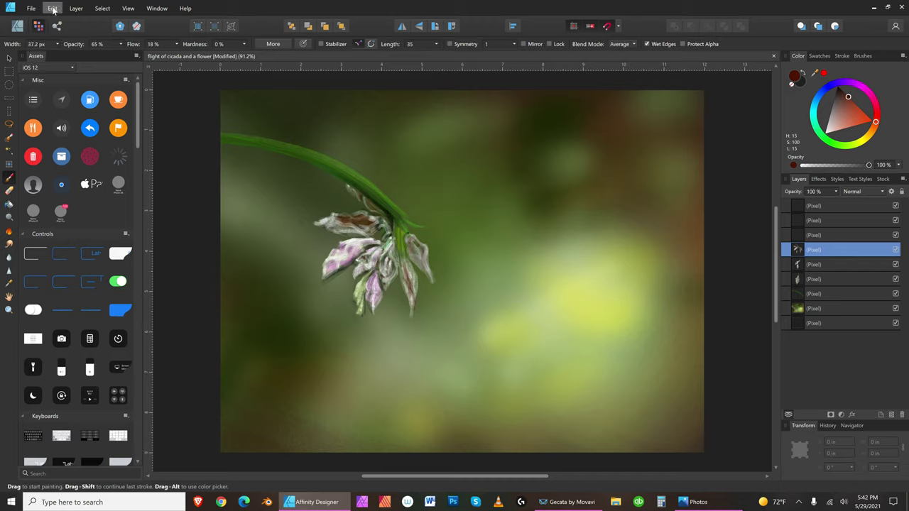
{"action": "left_click", "coordinate": [31, 9]}
{"action": "left_click", "coordinate": [31, 85]}
Paint a narrow petal hanging beside the red-brown one in light green (hue 125, saturation 39, lightness 67).
{"action": "left_click", "coordinate": [832, 138]}
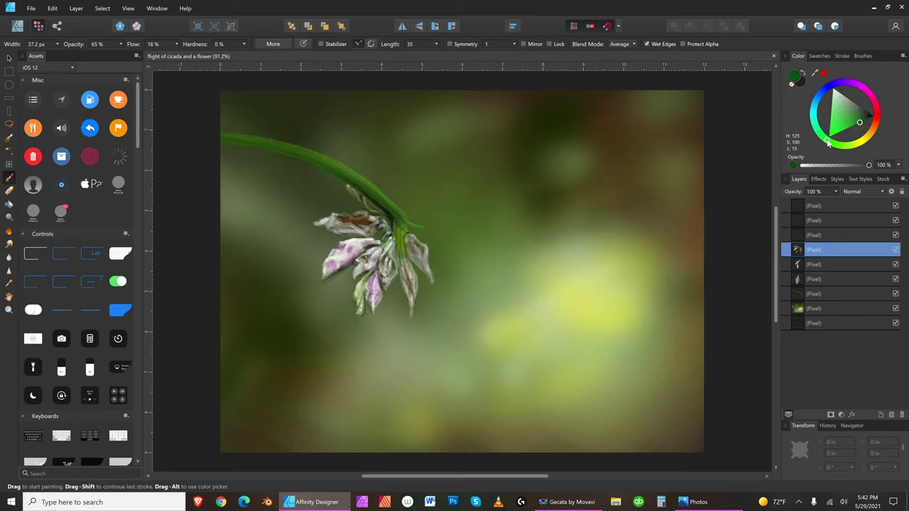
{"action": "left_click", "coordinate": [843, 113]}
{"action": "left_click", "coordinate": [839, 106]}
{"action": "key", "text": "bracketleft"}
{"action": "key", "text": "bracketleft"}
{"action": "key", "text": "bracketleft"}
{"action": "key", "text": "bracketleft"}
{"action": "mouse_move", "coordinate": [400, 288]}
{"action": "left_mouse_down"}
{"action": "mouse_move", "coordinate": [402, 324]}
{"action": "mouse_move", "coordinate": [404, 298]}
{"action": "left_mouse_up"}
{"action": "key", "text": "bracketright"}
{"action": "key", "text": "bracketright"}
{"action": "key", "text": "bracketright"}
{"action": "key", "text": "bracketright"}
{"action": "key", "text": "bracketright"}
{"action": "key", "text": "bracketleft"}
{"action": "key", "text": "bracketleft"}
{"action": "key", "text": "bracketleft"}
{"action": "key", "text": "bracketleft"}
{"action": "key", "text": "bracketleft"}
{"action": "key", "text": "bracketleft"}
{"action": "key", "text": "bracketleft"}
{"action": "key", "text": "bracketleft"}
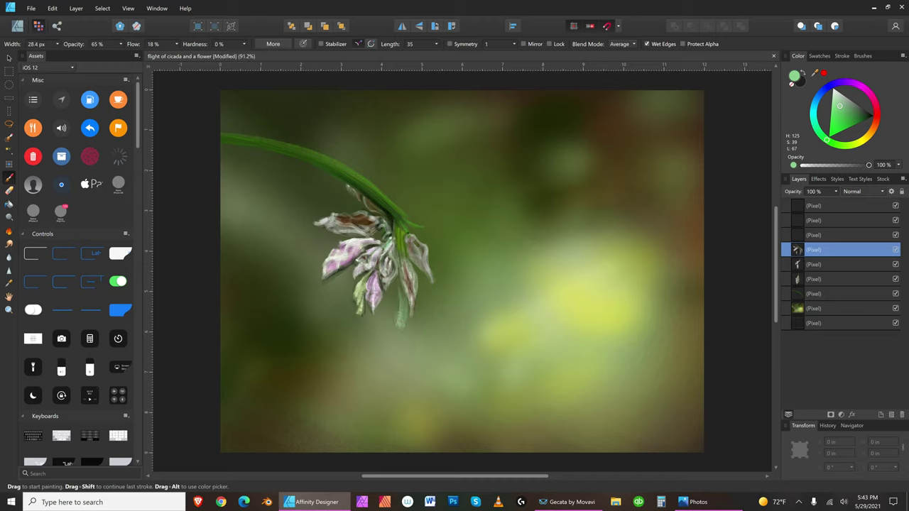
Broaden the light green petal and add another stroke to its left, using a brush up to about 51.1 px.
{"action": "key", "text": "bracketleft"}
{"action": "key", "text": "bracketleft"}
{"action": "key", "text": "bracketleft"}
{"action": "key", "text": "bracketright"}
{"action": "key", "text": "bracketright"}
{"action": "left_click_drag", "start_coordinate": [395, 280], "coordinate": [394, 316]}
{"action": "key", "text": "bracketleft"}
{"action": "key", "text": "bracketleft"}
{"action": "key", "text": "bracketleft"}
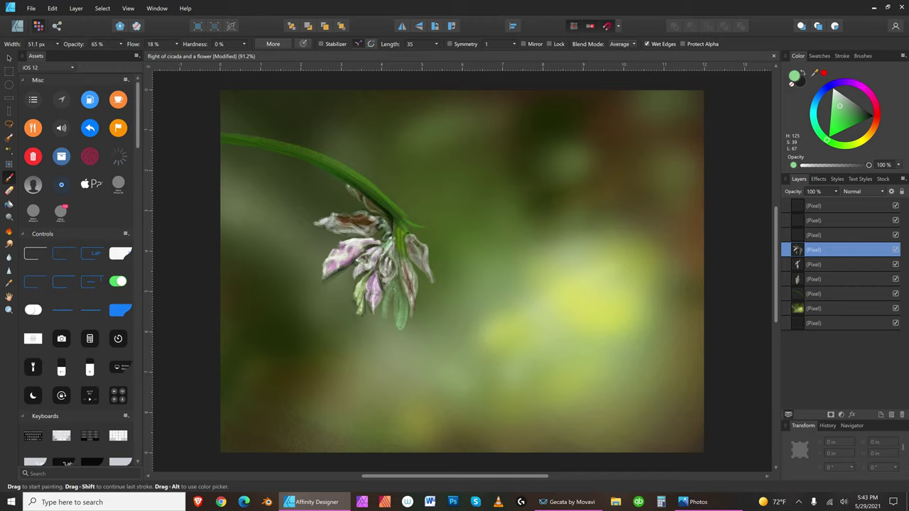
Fill out the lower green petals with the brush widened to about 157.3 px, and set a very pale green (hue 125, saturation 53, lightness 96).
{"action": "key", "text": "bracketright"}
{"action": "key", "text": "bracketright"}
{"action": "key", "text": "bracketright"}
{"action": "key", "text": "bracketright"}
{"action": "key", "text": "bracketright"}
{"action": "key", "text": "bracketright"}
{"action": "key", "text": "bracketright"}
{"action": "key", "text": "bracketright"}
{"action": "key", "text": "bracketright"}
{"action": "key", "text": "bracketright"}
{"action": "key", "text": "bracketright"}
{"action": "key", "text": "bracketright"}
{"action": "key", "text": "bracketright"}
{"action": "key", "text": "bracketright"}
{"action": "key", "text": "bracketright"}
{"action": "key", "text": "bracketright"}
{"action": "left_click_drag", "start_coordinate": [845, 92], "coordinate": [833, 90]}
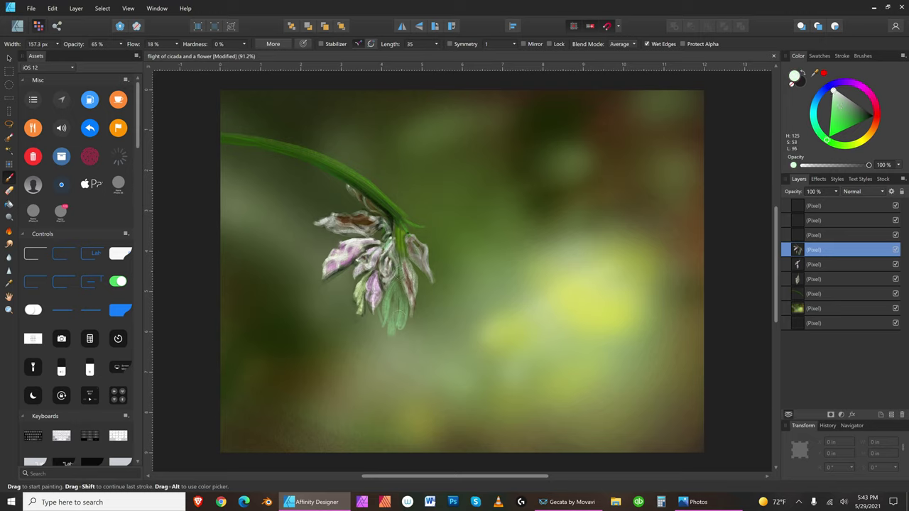
Paint very pale green highlights along the lower green petals and their tips, with the brush reduced to about 29.8 px.
{"action": "key", "text": "bracketleft"}
{"action": "key", "text": "bracketleft"}
{"action": "key", "text": "bracketleft"}
{"action": "key", "text": "bracketleft"}
{"action": "key", "text": "bracketleft"}
{"action": "key", "text": "bracketleft"}
{"action": "key", "text": "bracketleft"}
{"action": "key", "text": "bracketleft"}
{"action": "key", "text": "bracketleft"}
{"action": "key", "text": "bracketleft"}
{"action": "key", "text": "bracketleft"}
{"action": "key", "text": "bracketleft"}
{"action": "key", "text": "bracketleft"}
{"action": "key", "text": "bracketright"}
{"action": "key", "text": "bracketright"}
{"action": "key", "text": "bracketright"}
{"action": "key", "text": "bracketright"}
{"action": "key", "text": "bracketright"}
{"action": "key", "text": "bracketright"}
{"action": "key", "text": "bracketleft"}
{"action": "key", "text": "bracketleft"}
{"action": "key", "text": "bracketleft"}
{"action": "key", "text": "bracketleft"}
{"action": "key", "text": "bracketleft"}
{"action": "key", "text": "bracketright"}
{"action": "key", "text": "bracketright"}
{"action": "key", "text": "bracketright"}
{"action": "key", "text": "bracketright"}
{"action": "key", "text": "bracketright"}
{"action": "key", "text": "bracketright"}
{"action": "key", "text": "bracketright"}
{"action": "key", "text": "bracketright"}
{"action": "key", "text": "bracketleft"}
{"action": "key", "text": "bracketleft"}
{"action": "key", "text": "bracketleft"}
{"action": "key", "text": "bracketleft"}
{"action": "key", "text": "bracketleft"}
{"action": "left_click_drag", "start_coordinate": [384, 328], "coordinate": [392, 300]}
{"action": "key", "text": "bracketleft"}
{"action": "key", "text": "bracketleft"}
{"action": "left_click_drag", "start_coordinate": [396, 301], "coordinate": [395, 280]}
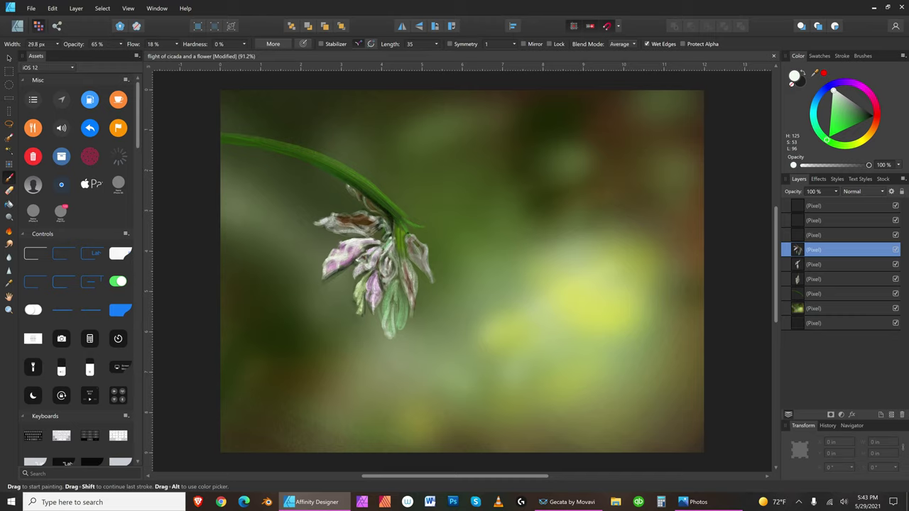
Streak the lower green petals with dark brown shading (hue 25, saturation 100, lightness 17), using a brush of about 39.8 px.
{"action": "key", "text": "bracketright"}
{"action": "key", "text": "bracketright"}
{"action": "key", "text": "bracketright"}
{"action": "key", "text": "bracketright"}
{"action": "left_click", "coordinate": [873, 128]}
{"action": "left_click", "coordinate": [852, 99]}
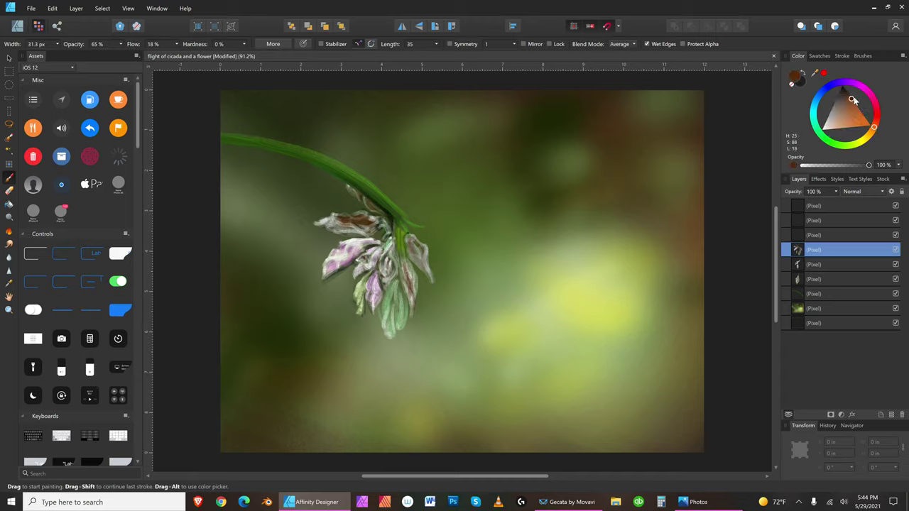
{"action": "key", "text": "bracketright"}
{"action": "key", "text": "bracketright"}
{"action": "key", "text": "bracketright"}
{"action": "key", "text": "bracketright"}
{"action": "key", "text": "bracketleft"}
{"action": "key", "text": "bracketleft"}
{"action": "key", "text": "bracketleft"}
{"action": "key", "text": "bracketright"}
{"action": "key", "text": "bracketright"}
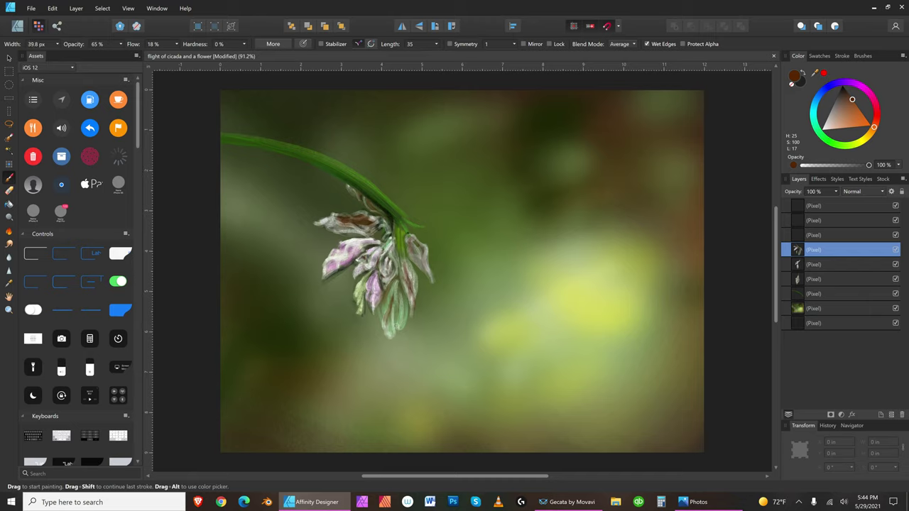
{"action": "key", "text": "bracketright"}
{"action": "key", "text": "bracketleft"}
Shade the lower green petals in muted green (hue 135, saturation 30, lightness 41), starting with a brush of about 20.9 px.
{"action": "left_click", "coordinate": [823, 136]}
{"action": "left_click_drag", "start_coordinate": [838, 117], "coordinate": [844, 112]}
{"action": "key", "text": "bracketleft"}
{"action": "key", "text": "bracketleft"}
{"action": "key", "text": "bracketleft"}
{"action": "left_click", "coordinate": [851, 113]}
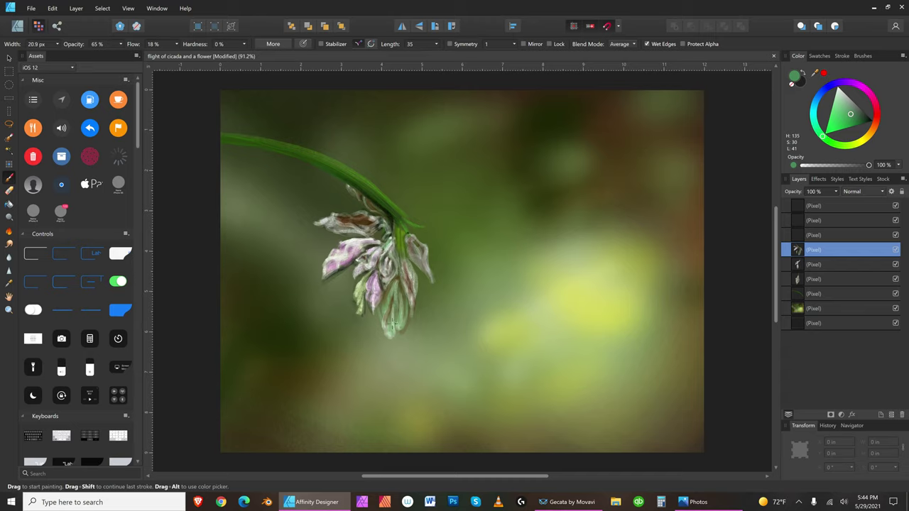
{"action": "key", "text": "bracketright"}
{"action": "key", "text": "bracketright"}
{"action": "key", "text": "bracketleft"}
{"action": "key", "text": "bracketright"}
{"action": "key", "text": "bracketright"}
{"action": "key", "text": "bracketright"}
{"action": "key", "text": "bracketright"}
{"action": "key", "text": "bracketright"}
{"action": "key", "text": "bracketright"}
{"action": "key", "text": "bracketright"}
{"action": "key", "text": "bracketright"}
{"action": "key", "text": "bracketleft"}
{"action": "key", "text": "bracketleft"}
Add white highlights (lightness 100) to the lower green petals, using a brush of about 38.7 px.
{"action": "left_click", "coordinate": [839, 87]}
{"action": "key", "text": "bracketleft"}
{"action": "key", "text": "bracketleft"}
{"action": "key", "text": "bracketleft"}
{"action": "key", "text": "bracketleft"}
{"action": "key", "text": "bracketleft"}
{"action": "left_click_drag", "start_coordinate": [397, 284], "coordinate": [393, 305]}
{"action": "key", "text": "bracketright"}
{"action": "key", "text": "bracketright"}
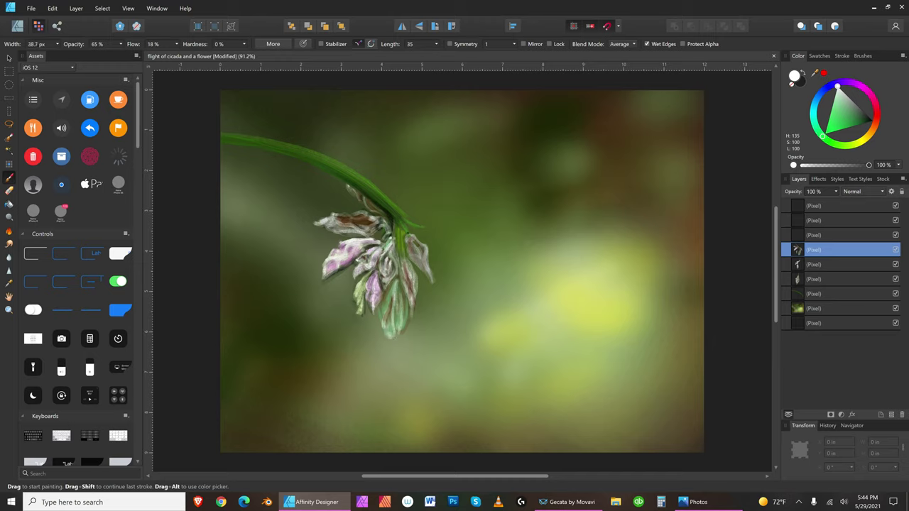
{"action": "key", "text": "bracketright"}
{"action": "key", "text": "bracketright"}
{"action": "key", "text": "bracketright"}
{"action": "key", "text": "bracketleft"}
{"action": "key", "text": "bracketleft"}
{"action": "key", "text": "bracketleft"}
{"action": "key", "text": "bracketleft"}
{"action": "key", "text": "bracketleft"}
Extend the hanging purple petal's lower tip in light pink (hue 309, saturation 59, lightness 83) and save the document.
{"action": "left_click", "coordinate": [864, 89]}
{"action": "left_click", "coordinate": [855, 128]}
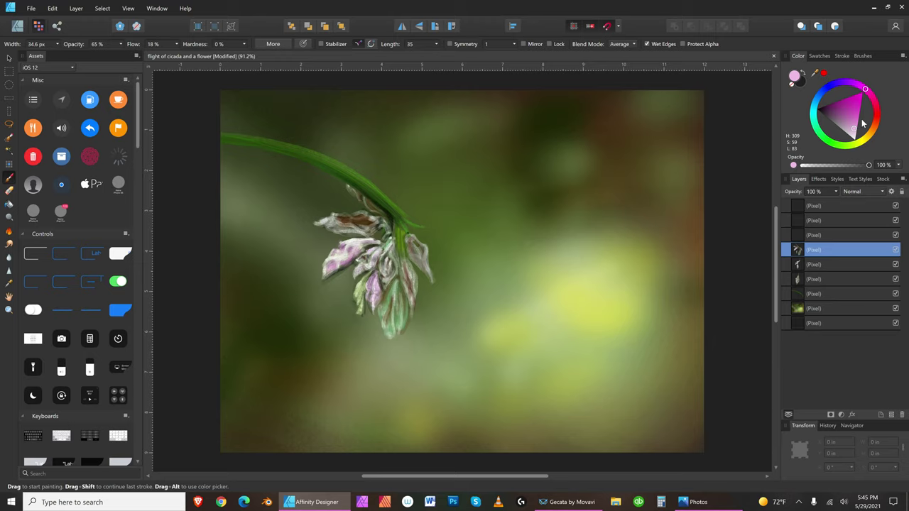
{"action": "key", "text": "bracketright"}
{"action": "key", "text": "bracketright"}
{"action": "key", "text": "bracketright"}
{"action": "key", "text": "bracketright"}
{"action": "key", "text": "bracketleft"}
{"action": "key", "text": "bracketleft"}
{"action": "key", "text": "bracketleft"}
{"action": "key", "text": "bracketleft"}
{"action": "left_click", "coordinate": [31, 7]}
{"action": "left_click", "coordinate": [40, 83]}
Start a new upward-pointing petal above the stem's tip in very pale pink (hue 309, saturation 59, lightness 95).
{"action": "left_click", "coordinate": [854, 136]}
{"action": "key", "text": "bracketright"}
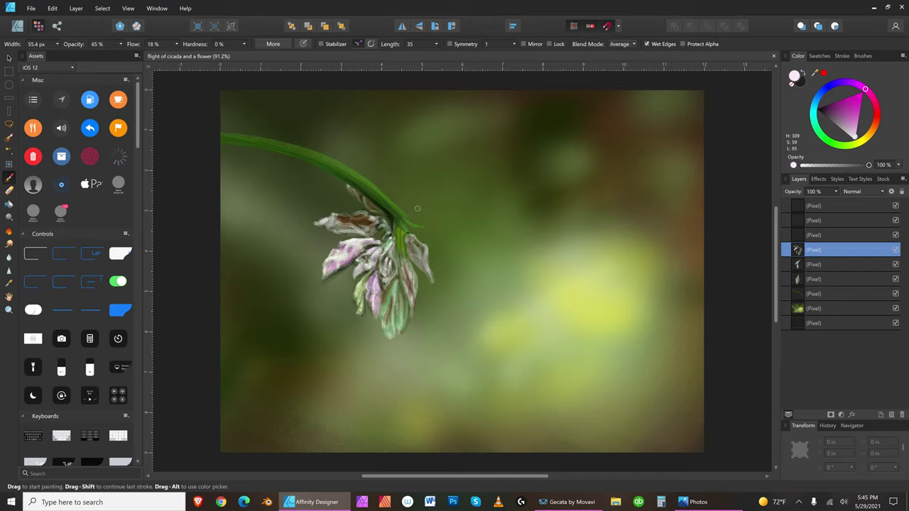
{"action": "key", "text": "bracketleft"}
{"action": "left_click_drag", "start_coordinate": [416, 220], "coordinate": [424, 202]}
{"action": "key", "text": "bracketleft"}
{"action": "key", "text": "bracketleft"}
{"action": "key", "text": "bracketleft"}
{"action": "key", "text": "bracketright"}
{"action": "key", "text": "bracketright"}
{"action": "key", "text": "bracketright"}
{"action": "key", "text": "bracketright"}
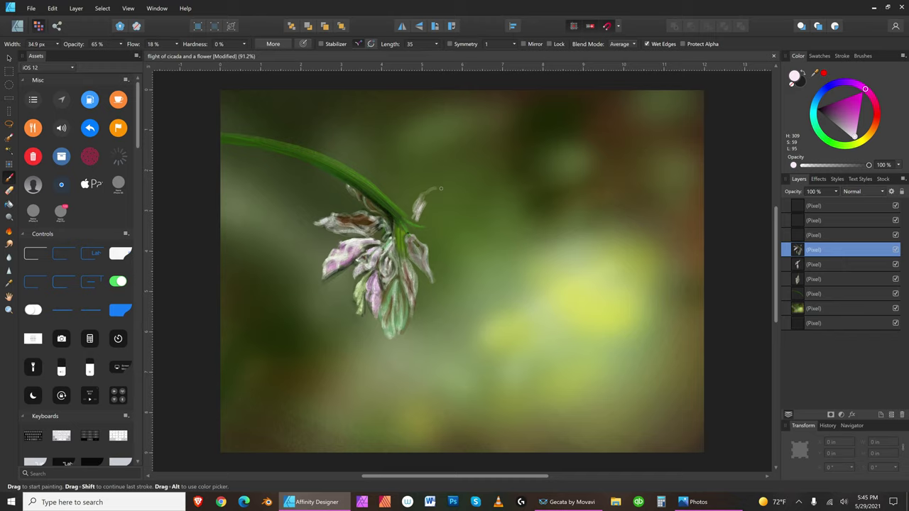
Fill out the new petal above the stem's tip with more pale pink strokes, varying the brush size.
{"action": "key", "text": "bracketleft"}
{"action": "left_click_drag", "start_coordinate": [435, 192], "coordinate": [419, 213]}
{"action": "key", "text": "bracketleft"}
{"action": "key", "text": "bracketleft"}
{"action": "key", "text": "bracketleft"}
{"action": "key", "text": "bracketright"}
{"action": "key", "text": "bracketright"}
{"action": "key", "text": "bracketright"}
{"action": "key", "text": "bracketright"}
{"action": "key", "text": "bracketright"}
{"action": "key", "text": "bracketright"}
{"action": "key", "text": "bracketright"}
{"action": "key", "text": "bracketright"}
{"action": "key", "text": "bracketright"}
{"action": "left_click_drag", "start_coordinate": [436, 191], "coordinate": [419, 209]}
{"action": "key", "text": "bracketleft"}
{"action": "key", "text": "bracketleft"}
{"action": "key", "text": "bracketleft"}
Complete the pale pink upward petal above the stem's tip and shade it in golden brown (hue 36, saturation 100), varying the brush size.
{"action": "key", "text": "bracketright"}
{"action": "key", "text": "bracketright"}
{"action": "left_click", "coordinate": [870, 133]}
{"action": "left_click", "coordinate": [860, 111]}
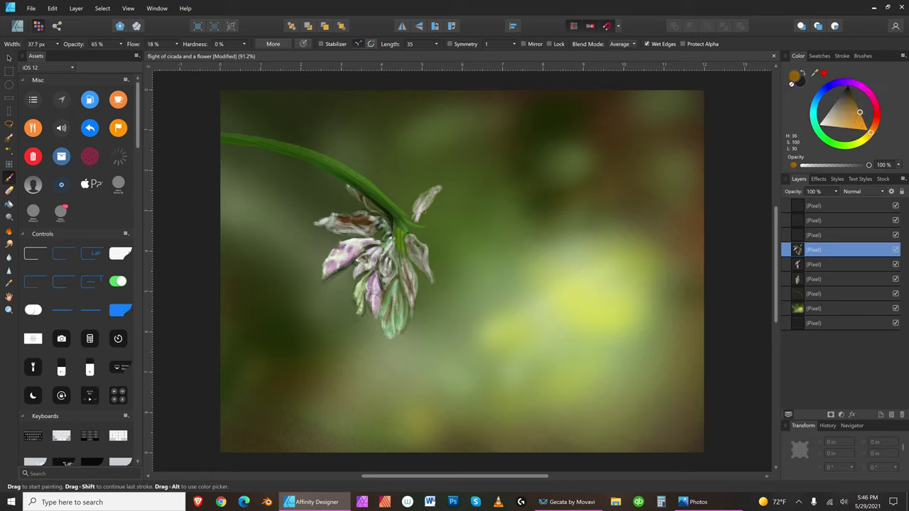
{"action": "key", "text": "bracketleft"}
{"action": "key", "text": "bracketleft"}
{"action": "key", "text": "bracketleft"}
{"action": "key", "text": "bracketleft"}
{"action": "key", "text": "bracketleft"}
{"action": "key", "text": "bracketleft"}
{"action": "key", "text": "bracketright"}
{"action": "key", "text": "bracketright"}
{"action": "key", "text": "bracketright"}
{"action": "key", "text": "bracketright"}
{"action": "key", "text": "bracketright"}
{"action": "key", "text": "bracketright"}
{"action": "key", "text": "bracketright"}
{"action": "key", "text": "bracketright"}
{"action": "key", "text": "bracketright"}
{"action": "key", "text": "bracketright"}
{"action": "key", "text": "bracketleft"}
{"action": "key", "text": "bracketleft"}
{"action": "key", "text": "bracketleft"}
{"action": "key", "text": "bracketleft"}
{"action": "key", "text": "bracketleft"}
{"action": "key", "text": "bracketleft"}
{"action": "key", "text": "bracketleft"}
{"action": "key", "text": "bracketleft"}
{"action": "key", "text": "bracketleft"}
{"action": "key", "text": "bracketleft"}
{"action": "key", "text": "bracketleft"}
{"action": "key", "text": "bracketleft"}
Darken the base and edges of the upward petal in near-black brown (hue 36, saturation 88, lightness 6), varying the brush size.
{"action": "left_click", "coordinate": [850, 90]}
{"action": "key", "text": "bracketright"}
{"action": "key", "text": "bracketright"}
{"action": "key", "text": "bracketright"}
{"action": "key", "text": "bracketright"}
{"action": "key", "text": "bracketright"}
{"action": "key", "text": "bracketleft"}
{"action": "key", "text": "bracketleft"}
{"action": "key", "text": "bracketleft"}
{"action": "key", "text": "bracketleft"}
{"action": "key", "text": "bracketleft"}
{"action": "key", "text": "bracketleft"}
{"action": "key", "text": "bracketright"}
{"action": "key", "text": "bracketright"}
{"action": "key", "text": "bracketright"}
{"action": "key", "text": "bracketright"}
{"action": "mouse_move", "coordinate": [410, 215]}
{"action": "left_mouse_down"}
{"action": "mouse_move", "coordinate": [386, 184]}
{"action": "mouse_move", "coordinate": [468, 179]}
{"action": "mouse_move", "coordinate": [421, 218]}
{"action": "left_mouse_up"}
{"action": "key", "text": "bracketright"}
{"action": "key", "text": "bracketright"}
{"action": "key", "text": "bracketleft"}
{"action": "key", "text": "bracketleft"}
{"action": "key", "text": "bracketleft"}
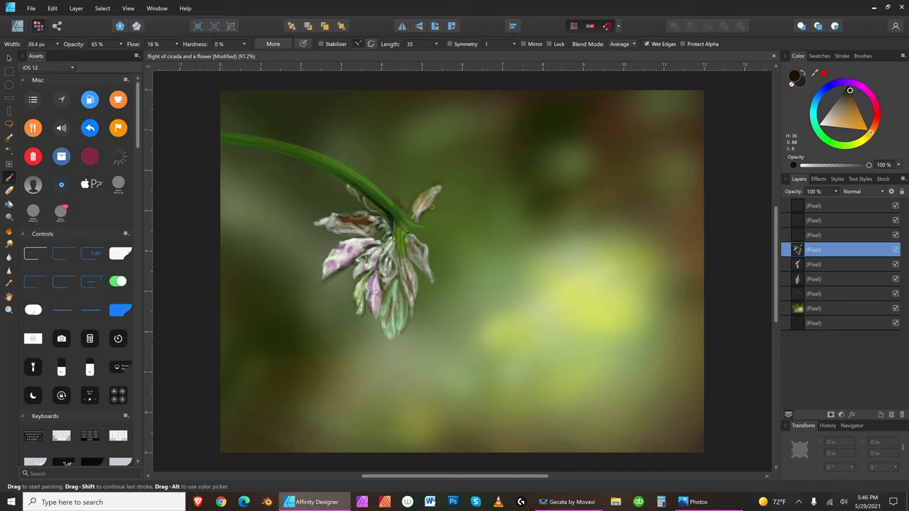
{"action": "key", "text": "bracketleft"}
{"action": "key", "text": "bracketleft"}
{"action": "key", "text": "bracketleft"}
{"action": "key", "text": "bracketleft"}
Add white highlights (lightness 100) to the upward petal's middle and tip, enlarging the brush from fine to broad strokes.
{"action": "left_click", "coordinate": [820, 125]}
{"action": "key", "text": "bracketleft"}
{"action": "key", "text": "bracketleft"}
{"action": "key", "text": "bracketright"}
{"action": "key", "text": "bracketright"}
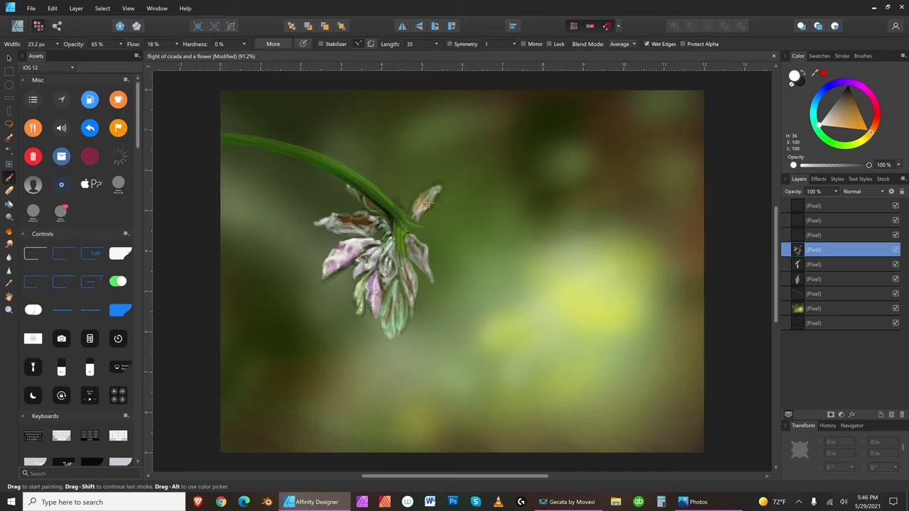
{"action": "key", "text": "bracketright"}
{"action": "key", "text": "bracketright"}
{"action": "key", "text": "bracketright"}
{"action": "key", "text": "bracketright"}
{"action": "key", "text": "bracketright"}
{"action": "key", "text": "bracketright"}
{"action": "key", "text": "bracketright"}
{"action": "key", "text": "bracketright"}
{"action": "key", "text": "bracketright"}
{"action": "key", "text": "bracketright"}
{"action": "key", "text": "bracketright"}
{"action": "key", "text": "bracketright"}
{"action": "mouse_move", "coordinate": [426, 194]}
{"action": "left_mouse_down"}
{"action": "mouse_move", "coordinate": [422, 211]}
{"action": "mouse_move", "coordinate": [431, 192]}
{"action": "left_mouse_up"}
{"action": "key", "text": "bracketleft"}
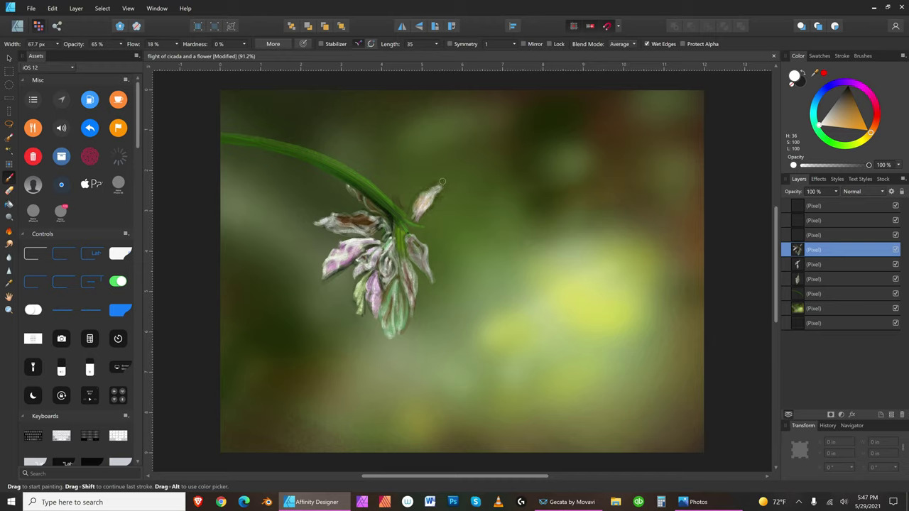
{"action": "key", "text": "bracketright"}
{"action": "key", "text": "bracketright"}
{"action": "key", "text": "bracketright"}
{"action": "key", "text": "bracketleft"}
Clean up the upward petal's outline with the Erase Brush, reducing its width to about 10.9 px.
{"action": "left_click", "coordinate": [9, 204]}
{"action": "key", "text": "bracketright"}
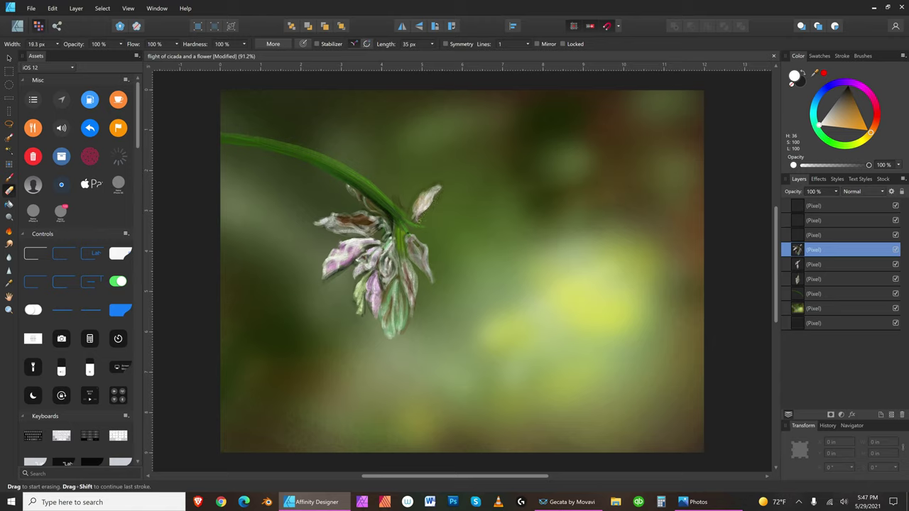
{"action": "key", "text": "bracketright"}
{"action": "key", "text": "bracketright"}
{"action": "key", "text": "bracketright"}
{"action": "key", "text": "bracketleft"}
{"action": "key", "text": "bracketleft"}
{"action": "key", "text": "bracketleft"}
{"action": "key", "text": "bracketleft"}
{"action": "key", "text": "bracketleft"}
{"action": "key", "text": "bracketleft"}
Tint the upward petal with soft pink brush strokes (hue 335, saturation 93, lightness 74), then a paler pink.
{"action": "left_click", "coordinate": [873, 102]}
{"action": "left_click", "coordinate": [856, 121]}
{"action": "key", "text": "bracketright"}
{"action": "key", "text": "bracketright"}
{"action": "key", "text": "bracketright"}
{"action": "key", "text": "bracketright"}
{"action": "key", "text": "bracketright"}
{"action": "key", "text": "bracketright"}
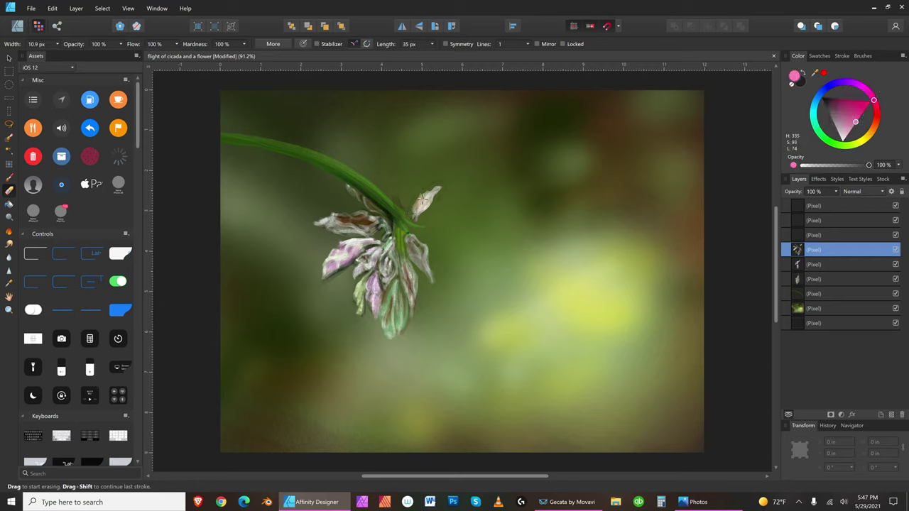
{"action": "key", "text": "b"}
{"action": "key", "text": "bracketleft"}
{"action": "key", "text": "bracketleft"}
{"action": "key", "text": "bracketleft"}
{"action": "key", "text": "bracketleft"}
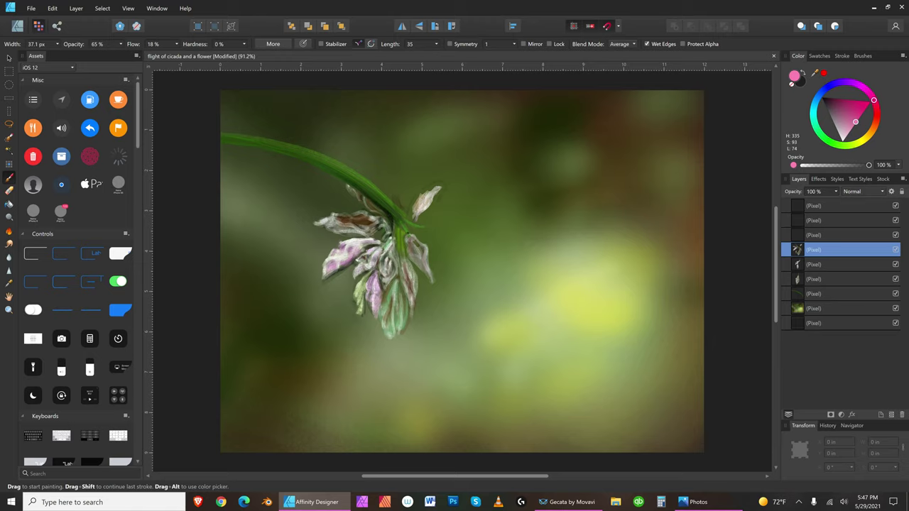
{"action": "key", "text": "bracketright"}
{"action": "key", "text": "bracketright"}
{"action": "key", "text": "bracketright"}
{"action": "key", "text": "bracketright"}
{"action": "key", "text": "bracketright"}
{"action": "key", "text": "bracketleft"}
{"action": "key", "text": "bracketleft"}
{"action": "key", "text": "bracketleft"}
{"action": "key", "text": "bracketleft"}
{"action": "left_click_drag", "start_coordinate": [855, 126], "coordinate": [845, 132]}
On the pixel layer directly above the petals, paint a dark brown petal edge (hue 31, saturation 100, lightness 19) along the upward petal's outer side.
{"action": "left_click", "coordinate": [877, 135]}
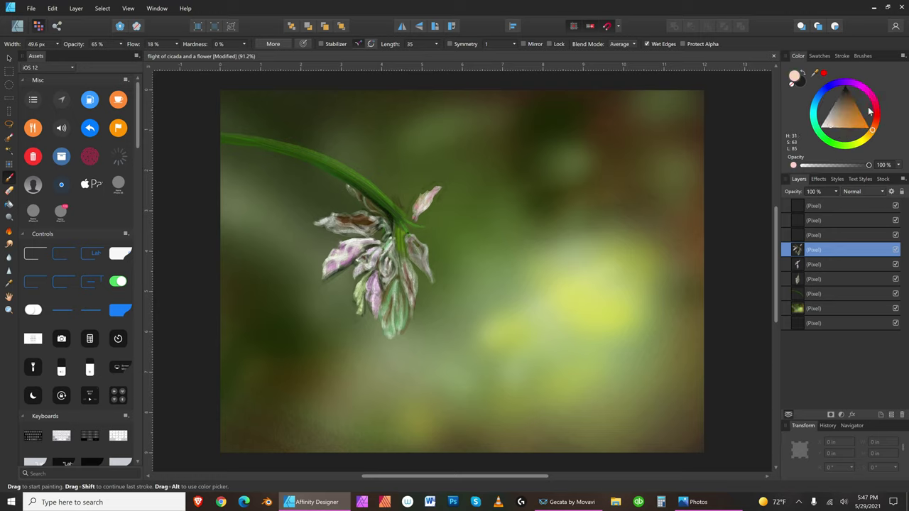
{"action": "left_click", "coordinate": [862, 100]}
{"action": "left_click", "coordinate": [847, 234]}
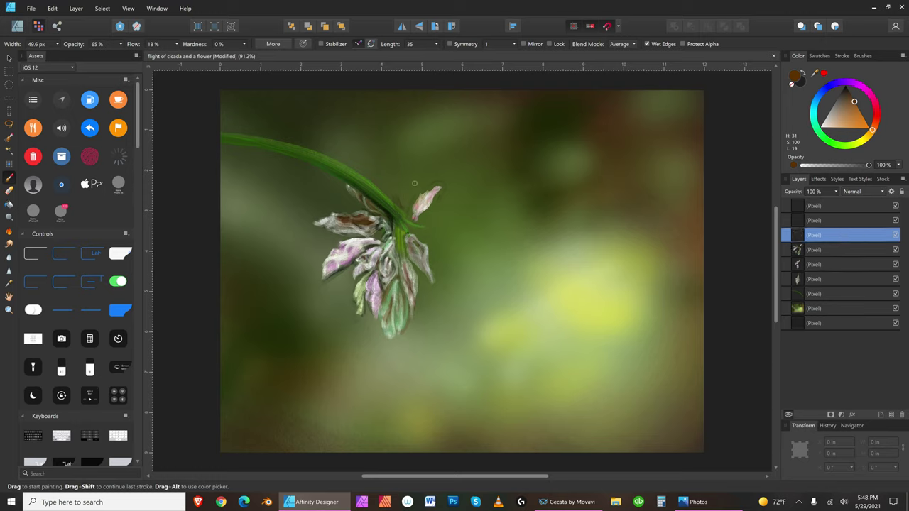
{"action": "key", "text": "bracketright"}
{"action": "key", "text": "bracketleft"}
{"action": "left_click_drag", "start_coordinate": [413, 215], "coordinate": [439, 178]}
{"action": "key", "text": "bracketleft"}
{"action": "key", "text": "bracketleft"}
{"action": "key", "text": "bracketright"}
{"action": "key", "text": "bracketleft"}
{"action": "key", "text": "bracketleft"}
Paint greyish tan strokes (hue 31, saturation 24, lightness 57) over the new brown petal edge, varying the brush size.
{"action": "left_click", "coordinate": [841, 101]}
{"action": "left_click", "coordinate": [839, 113]}
{"action": "key", "text": "bracketleft"}
{"action": "key", "text": "bracketright"}
{"action": "key", "text": "bracketright"}
{"action": "key", "text": "bracketleft"}
{"action": "key", "text": "bracketright"}
{"action": "key", "text": "bracketright"}
{"action": "key", "text": "bracketright"}
{"action": "key", "text": "bracketleft"}
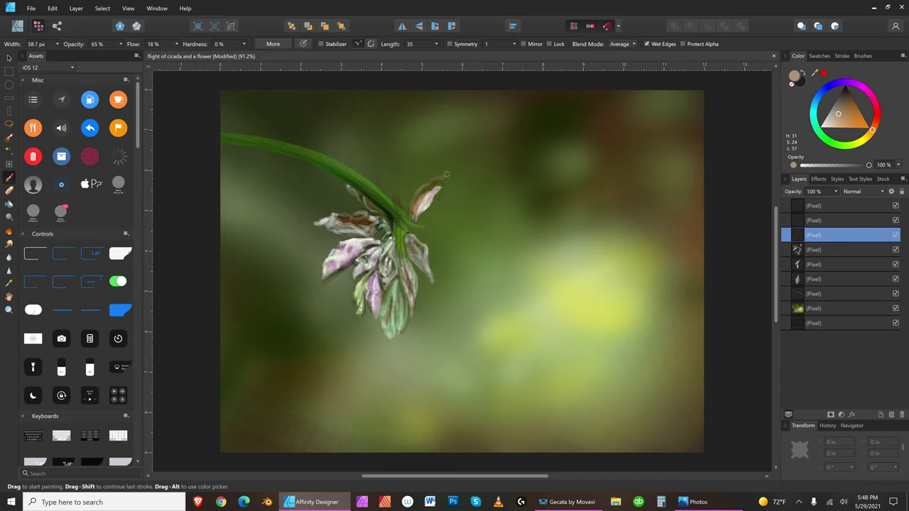
Extend the brown edge of the upward petal to a pointed tip with greyish tan strokes, varying the brush size.
{"action": "left_click_drag", "start_coordinate": [447, 176], "coordinate": [432, 187]}
{"action": "key", "text": "bracketleft"}
{"action": "key", "text": "bracketleft"}
{"action": "key", "text": "bracketleft"}
{"action": "left_click_drag", "start_coordinate": [426, 189], "coordinate": [436, 181]}
{"action": "key", "text": "bracketleft"}
{"action": "key", "text": "bracketright"}
{"action": "key", "text": "bracketright"}
{"action": "key", "text": "bracketright"}
{"action": "key", "text": "bracketright"}
{"action": "key", "text": "bracketright"}
{"action": "key", "text": "bracketright"}
{"action": "key", "text": "bracketright"}
{"action": "key", "text": "bracketright"}
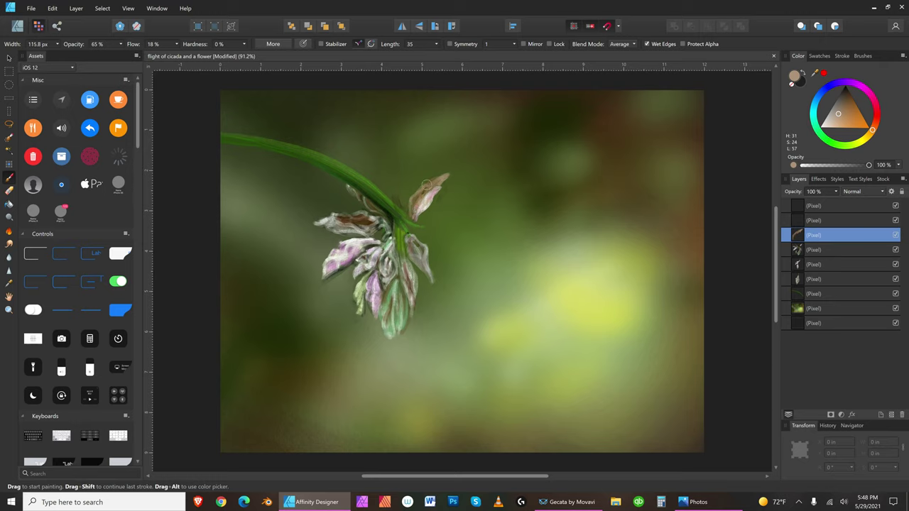
Switch to the Erase Brush, reduce its width, and save the document.
{"action": "left_click", "coordinate": [10, 190]}
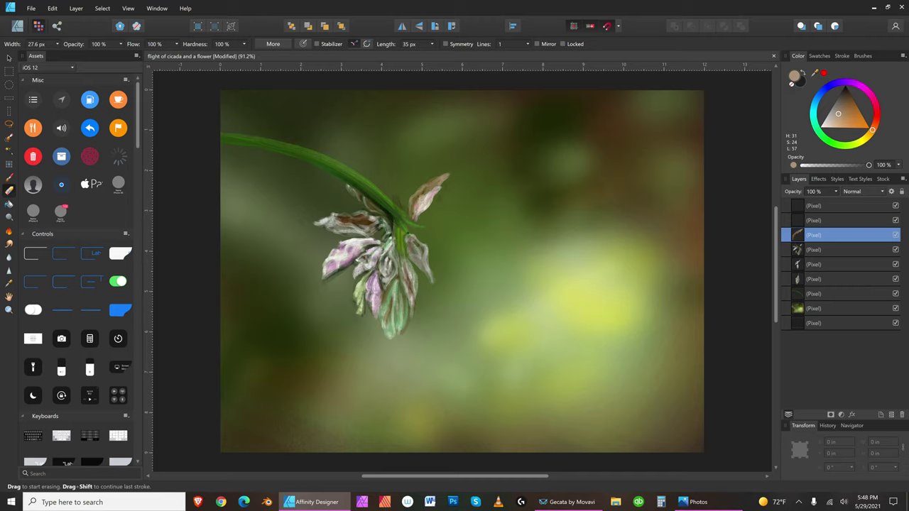
{"action": "key", "text": "bracketleft"}
{"action": "left_click", "coordinate": [31, 8]}
{"action": "left_click", "coordinate": [38, 86]}
{"action": "key", "text": "bracketleft"}
{"action": "key", "text": "bracketleft"}
{"action": "key", "text": "bracketleft"}
{"action": "key", "text": "bracketleft"}
On the empty pixel layer above the brown petal edge, paint a light yellow-green petal (hue 72, saturation 49, lightness 76) beside the upward petal.
{"action": "left_click", "coordinate": [855, 145]}
{"action": "key", "text": "bracketleft"}
{"action": "left_click", "coordinate": [835, 111]}
{"action": "key", "text": "bracketleft"}
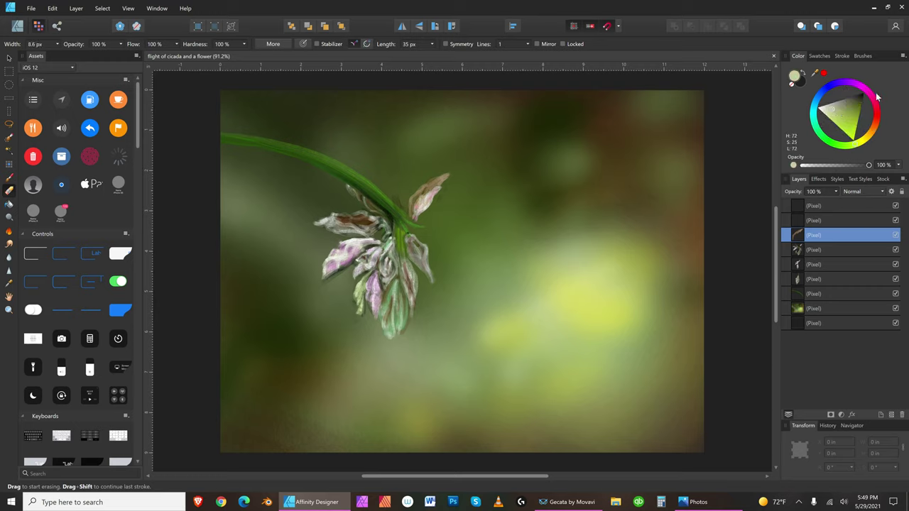
{"action": "key", "text": "bracketleft"}
{"action": "left_click", "coordinate": [839, 221]}
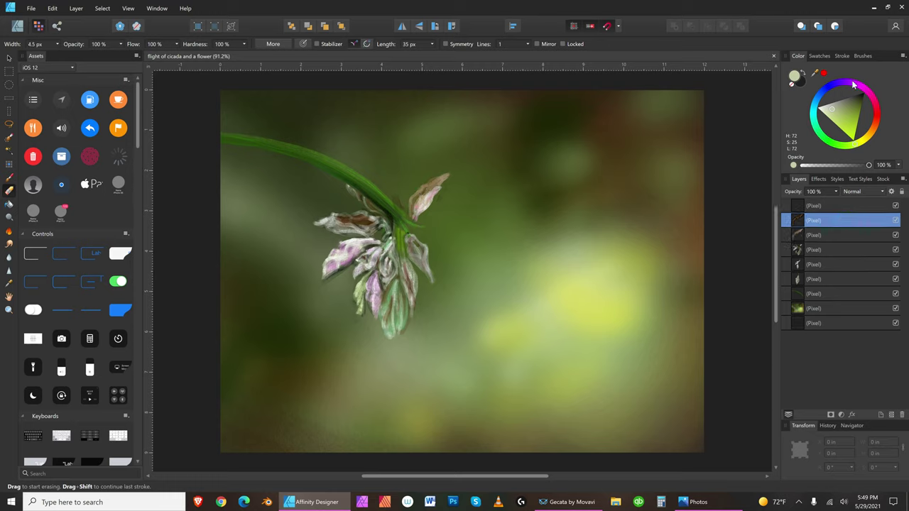
{"action": "key", "text": "bracketleft"}
{"action": "left_click", "coordinate": [832, 112]}
{"action": "key", "text": "bracketright"}
{"action": "key", "text": "bracketright"}
{"action": "key", "text": "bracketright"}
{"action": "key", "text": "bracketright"}
{"action": "key", "text": "bracketright"}
{"action": "key", "text": "bracketright"}
{"action": "key", "text": "bracketright"}
{"action": "key", "text": "bracketright"}
{"action": "left_click", "coordinate": [12, 176]}
{"action": "key", "text": "bracketright"}
{"action": "key", "text": "bracketright"}
{"action": "key", "text": "bracketright"}
{"action": "key", "text": "bracketright"}
{"action": "key", "text": "bracketright"}
{"action": "key", "text": "bracketright"}
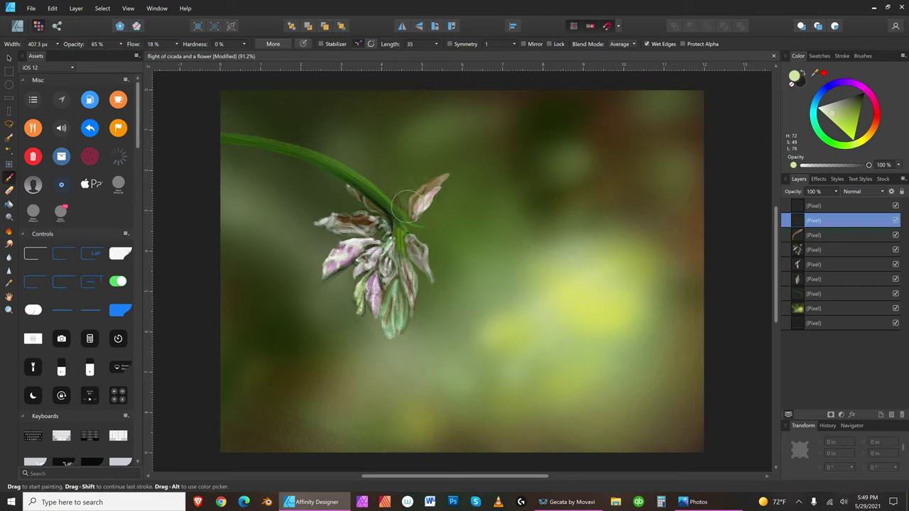
{"action": "key", "text": "bracketleft"}
{"action": "key", "text": "bracketleft"}
{"action": "key", "text": "bracketleft"}
{"action": "key", "text": "bracketleft"}
{"action": "key", "text": "bracketleft"}
{"action": "key", "text": "bracketleft"}
{"action": "key", "text": "bracketright"}
{"action": "key", "text": "bracketright"}
{"action": "left_click_drag", "start_coordinate": [402, 206], "coordinate": [414, 183]}
{"action": "key", "text": "bracketleft"}
{"action": "key", "text": "bracketleft"}
{"action": "key", "text": "bracketleft"}
{"action": "key", "text": "bracketleft"}
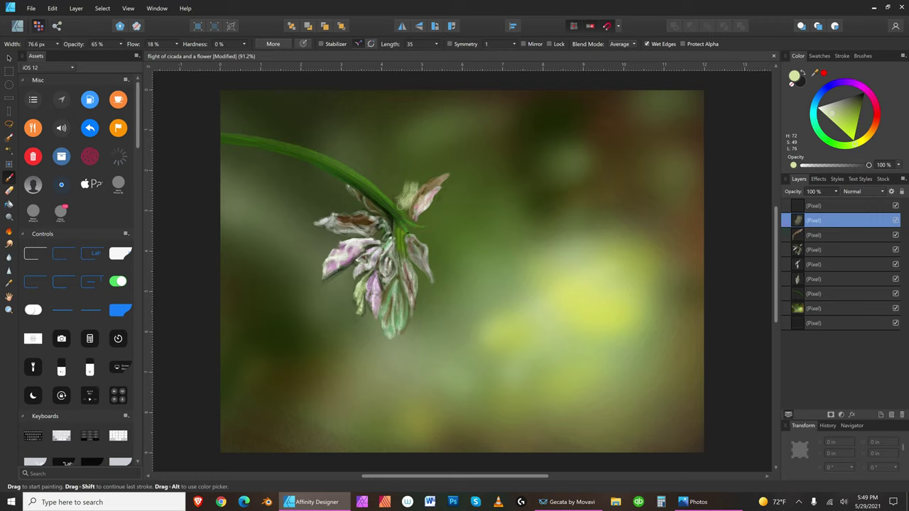
Define the yellow-green petal's outline and rounded tip with thinner brush strokes.
{"action": "key", "text": "bracketleft"}
{"action": "key", "text": "bracketleft"}
{"action": "key", "text": "bracketleft"}
{"action": "left_click_drag", "start_coordinate": [417, 181], "coordinate": [406, 189]}
{"action": "key", "text": "bracketleft"}
{"action": "key", "text": "bracketright"}
{"action": "key", "text": "bracketright"}
{"action": "key", "text": "bracketright"}
{"action": "key", "text": "bracketleft"}
{"action": "key", "text": "bracketleft"}
{"action": "key", "text": "bracketleft"}
Add pale green highlights (hue 72, saturation 29, lightness 90) along the yellow-green petal.
{"action": "left_click", "coordinate": [821, 108]}
{"action": "key", "text": "bracketleft"}
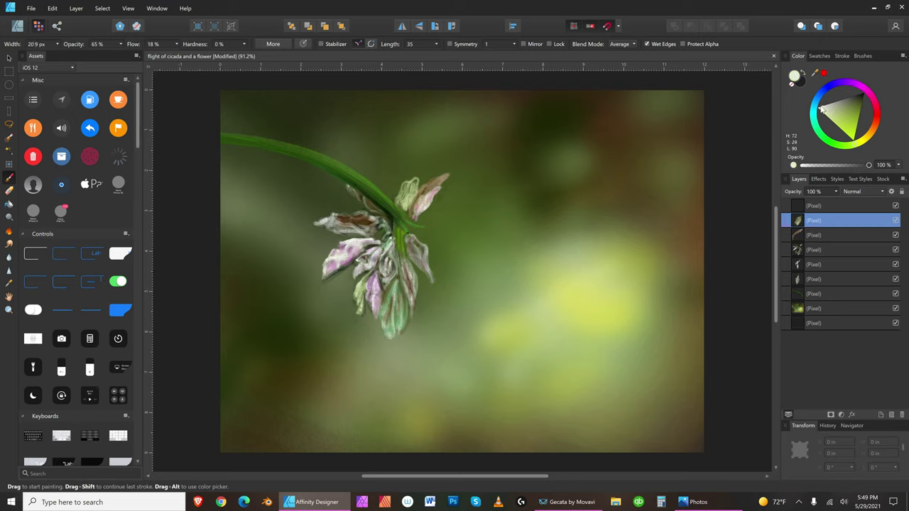
{"action": "key", "text": "bracketright"}
{"action": "key", "text": "bracketright"}
{"action": "key", "text": "bracketright"}
{"action": "key", "text": "bracketleft"}
{"action": "key", "text": "bracketleft"}
{"action": "key", "text": "bracketleft"}
{"action": "key", "text": "bracketleft"}
{"action": "key", "text": "bracketright"}
{"action": "left_click_drag", "start_coordinate": [398, 206], "coordinate": [408, 179]}
{"action": "key", "text": "["}
{"action": "key", "text": "["}
Shade the yellow-green petal with dark brown strokes (hue 21, saturation 71, lightness 17).
{"action": "left_click", "coordinate": [874, 117]}
{"action": "left_click", "coordinate": [875, 124]}
{"action": "left_click_drag", "start_coordinate": [850, 104], "coordinate": [847, 97]}
{"action": "key", "text": "bracketright"}
{"action": "key", "text": "bracketright"}
{"action": "key", "text": "bracketright"}
{"action": "key", "text": "bracketright"}
{"action": "mouse_move", "coordinate": [407, 181]}
{"action": "left_mouse_down"}
{"action": "mouse_move", "coordinate": [407, 213]}
{"action": "mouse_move", "coordinate": [400, 206]}
{"action": "left_mouse_up"}
{"action": "key", "text": "bracketright"}
{"action": "key", "text": "bracketright"}
{"action": "key", "text": "bracketright"}
{"action": "key", "text": "bracketright"}
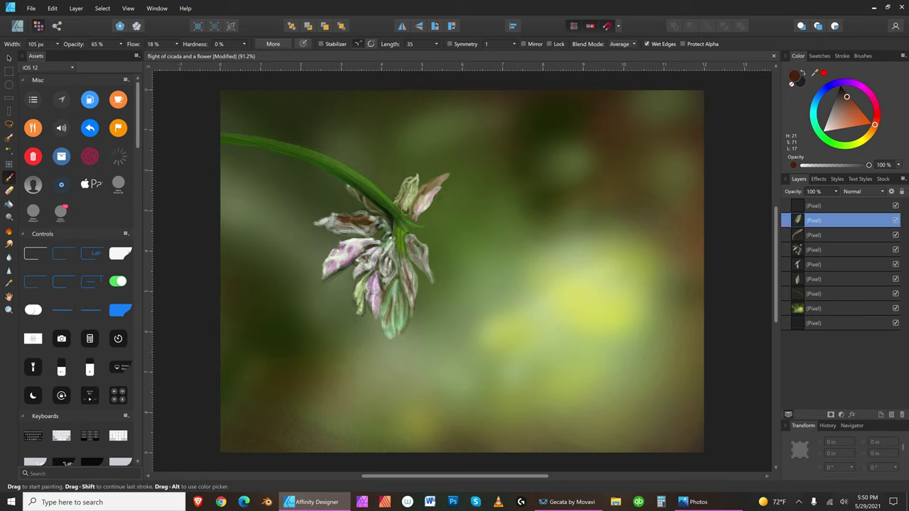
{"action": "key", "text": "bracketleft"}
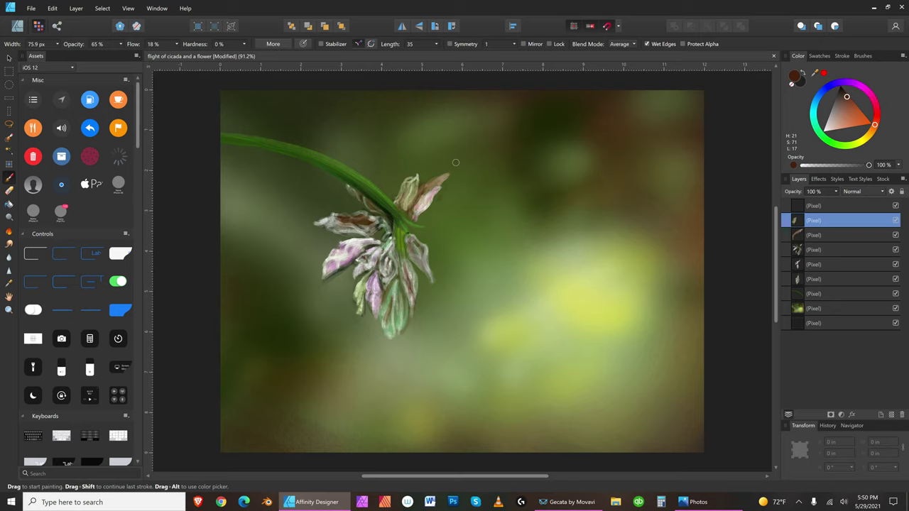
{"action": "key", "text": "bracketleft"}
{"action": "key", "text": "bracketright"}
{"action": "key", "text": "bracketleft"}
On the topmost pixel layer, paint a tall grey petal rising from the stem beside the yellow-green petal.
{"action": "left_click", "coordinate": [856, 205]}
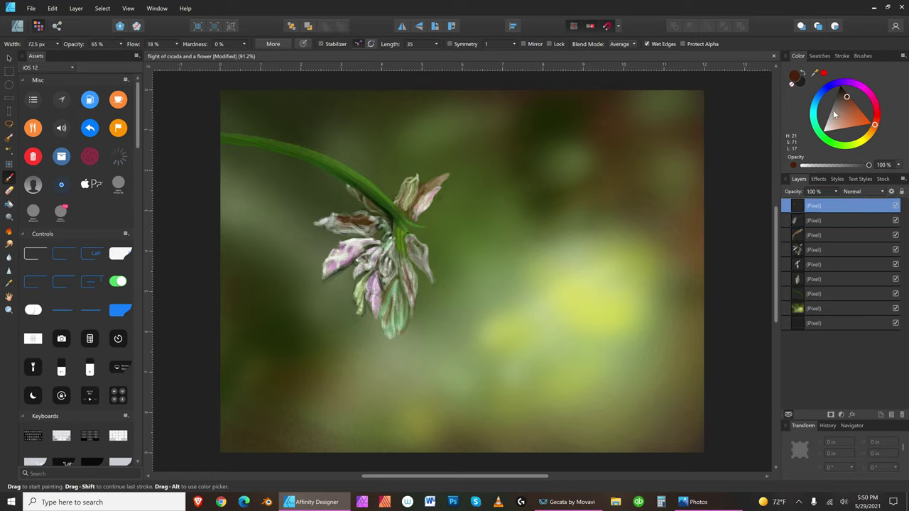
{"action": "left_click", "coordinate": [833, 111]}
{"action": "key", "text": "bracketleft"}
{"action": "key", "text": "bracketleft"}
{"action": "key", "text": "bracketleft"}
{"action": "key", "text": "bracketleft"}
{"action": "key", "text": "bracketleft"}
{"action": "key", "text": "bracketright"}
{"action": "key", "text": "bracketright"}
{"action": "key", "text": "bracketright"}
{"action": "key", "text": "bracketleft"}
{"action": "key", "text": "bracketleft"}
{"action": "mouse_move", "coordinate": [396, 202]}
{"action": "left_mouse_down"}
{"action": "mouse_move", "coordinate": [396, 161]}
{"action": "mouse_move", "coordinate": [397, 187]}
{"action": "left_mouse_up"}
{"action": "key", "text": "bracketleft"}
{"action": "key", "text": "bracketleft"}
{"action": "key", "text": "bracketleft"}
{"action": "key", "text": "bracketleft"}
{"action": "left_click_drag", "start_coordinate": [398, 167], "coordinate": [398, 217]}
{"action": "key", "text": "bracketright"}
{"action": "key", "text": "bracketright"}
{"action": "key", "text": "bracketright"}
{"action": "key", "text": "bracketleft"}
Highlight the tip and upper part of the tall grey petal with light grey (hue 21, saturation 0, lightness 86).
{"action": "left_click", "coordinate": [832, 122]}
{"action": "key", "text": "bracketleft"}
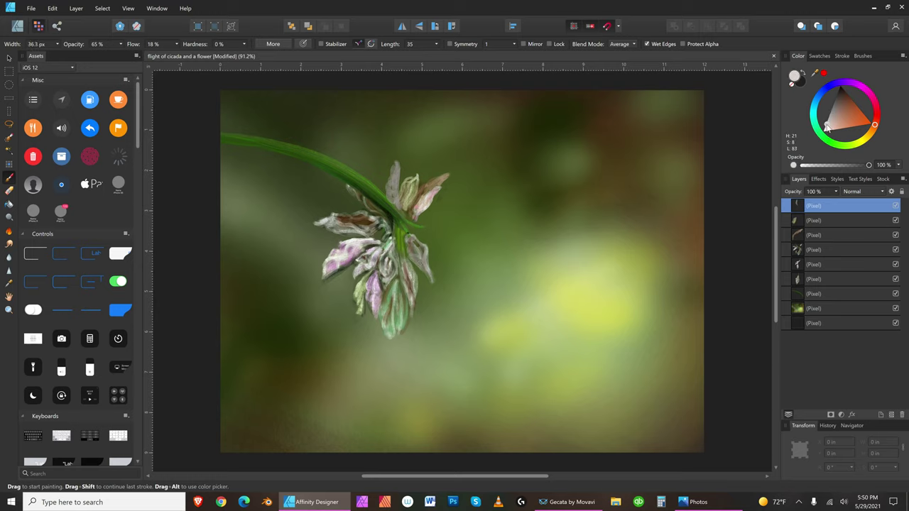
{"action": "left_click", "coordinate": [821, 125]}
{"action": "key", "text": "bracketright"}
{"action": "mouse_move", "coordinate": [397, 159]}
{"action": "left_mouse_down"}
{"action": "mouse_move", "coordinate": [393, 170]}
{"action": "mouse_move", "coordinate": [395, 159]}
{"action": "left_mouse_up"}
{"action": "left_click_drag", "start_coordinate": [393, 169], "coordinate": [393, 179]}
Paint thin light grey strokes along the yellow-green petal's edge down to the stem.
{"action": "key", "text": "bracketleft"}
{"action": "key", "text": "bracketleft"}
{"action": "key", "text": "bracketright"}
{"action": "key", "text": "bracketright"}
{"action": "key", "text": "bracketleft"}
{"action": "key", "text": "bracketleft"}
{"action": "key", "text": "bracketleft"}
{"action": "key", "text": "bracketleft"}
{"action": "left_click_drag", "start_coordinate": [407, 198], "coordinate": [407, 212]}
{"action": "key", "text": "bracketleft"}
{"action": "left_click_drag", "start_coordinate": [420, 182], "coordinate": [408, 216]}
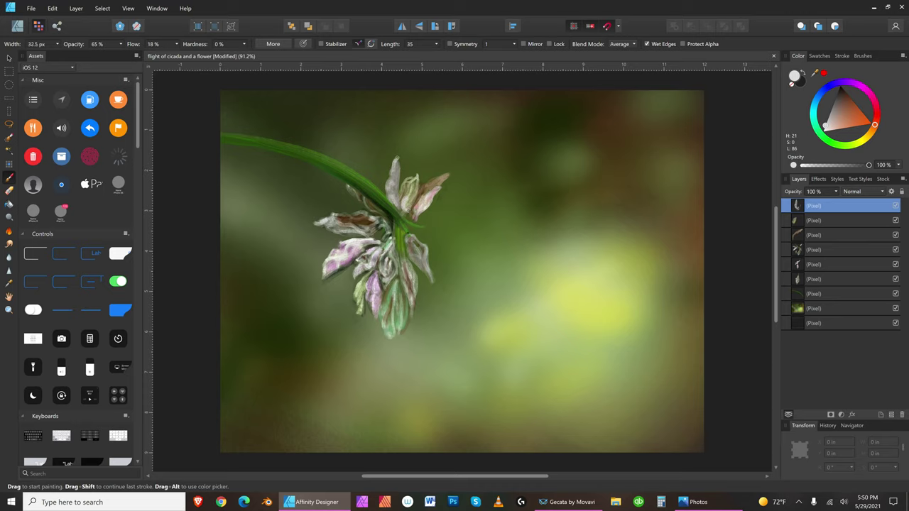
Save the document and add five empty pixel layers above the petals.
{"action": "key", "text": "bracketleft"}
{"action": "left_click", "coordinate": [32, 8]}
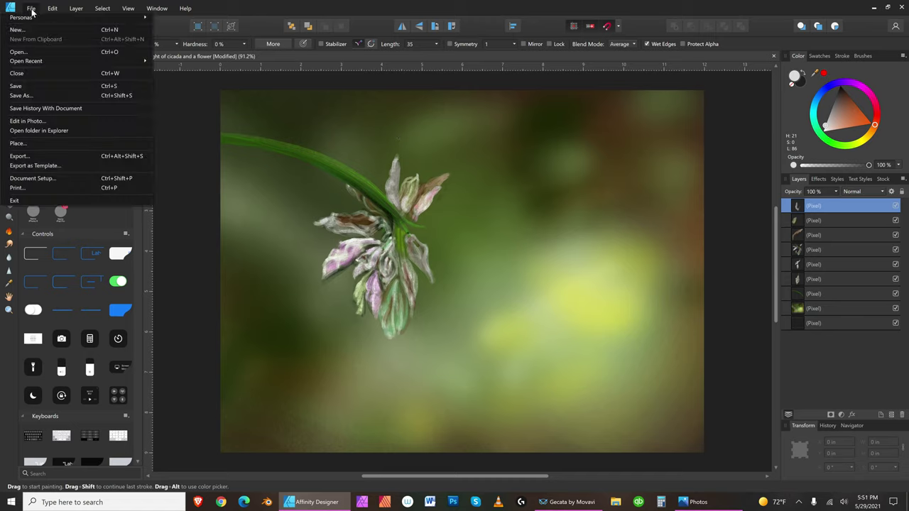
{"action": "left_click", "coordinate": [49, 85]}
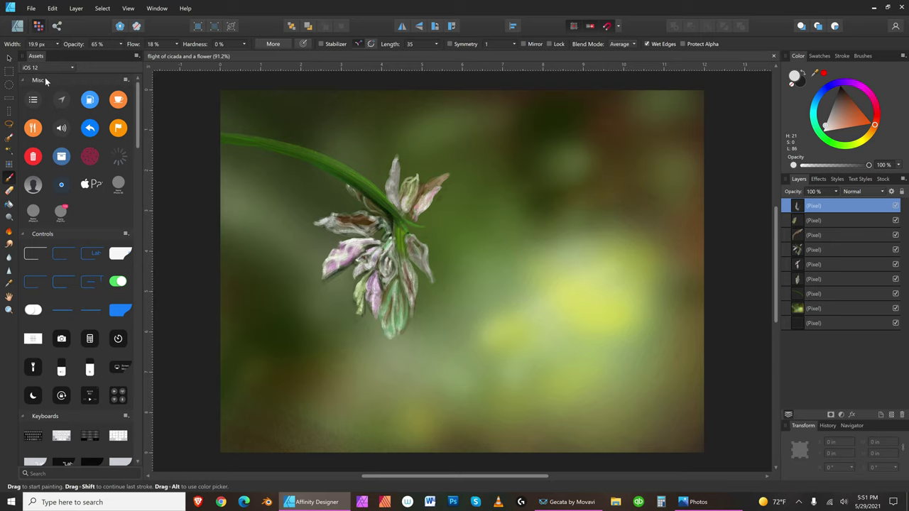
{"action": "left_click", "coordinate": [891, 415]}
{"action": "left_click", "coordinate": [892, 415]}
{"action": "left_click", "coordinate": [891, 415]}
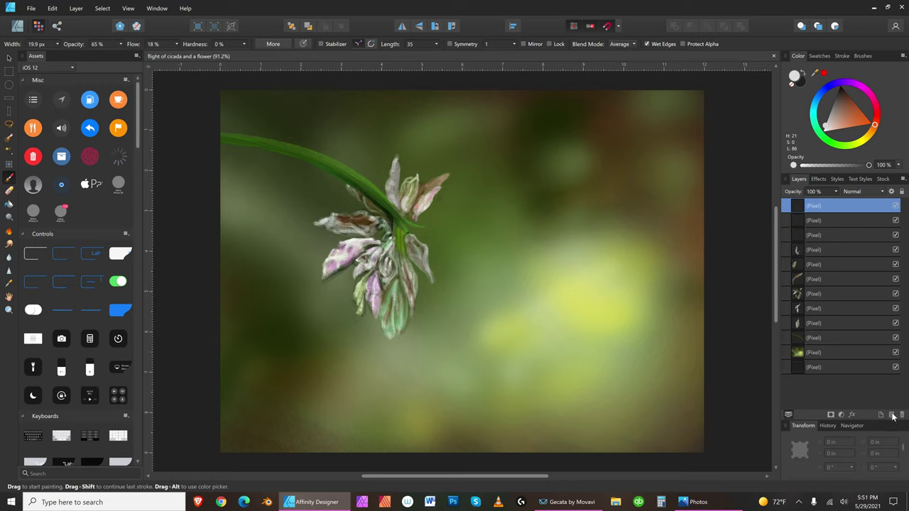
{"action": "left_click", "coordinate": [891, 415]}
{"action": "left_click", "coordinate": [892, 416]}
On the lowest empty pixel layer, outline a short near-white petal (hue 21, saturation 100, lightness 99) beside the tall grey petal.
{"action": "left_click", "coordinate": [840, 264]}
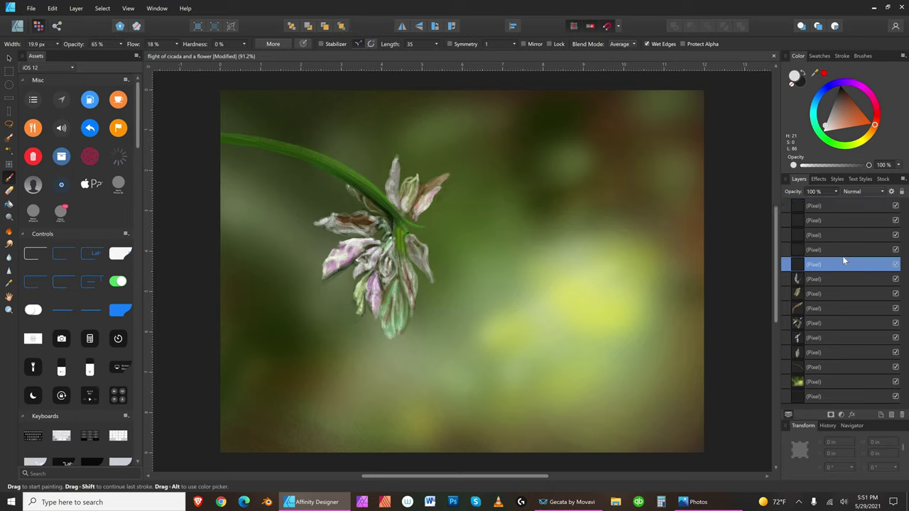
{"action": "key", "text": "["}
{"action": "key", "text": "["}
{"action": "left_click_drag", "start_coordinate": [826, 127], "coordinate": [821, 133]}
{"action": "key", "text": "]"}
{"action": "key", "text": "]"}
{"action": "mouse_move", "coordinate": [384, 169]}
{"action": "left_mouse_down"}
{"action": "mouse_move", "coordinate": [386, 205]}
{"action": "mouse_move", "coordinate": [378, 170]}
{"action": "left_mouse_up"}
{"action": "key", "text": "["}
{"action": "key", "text": "["}
{"action": "key", "text": "bracketright"}
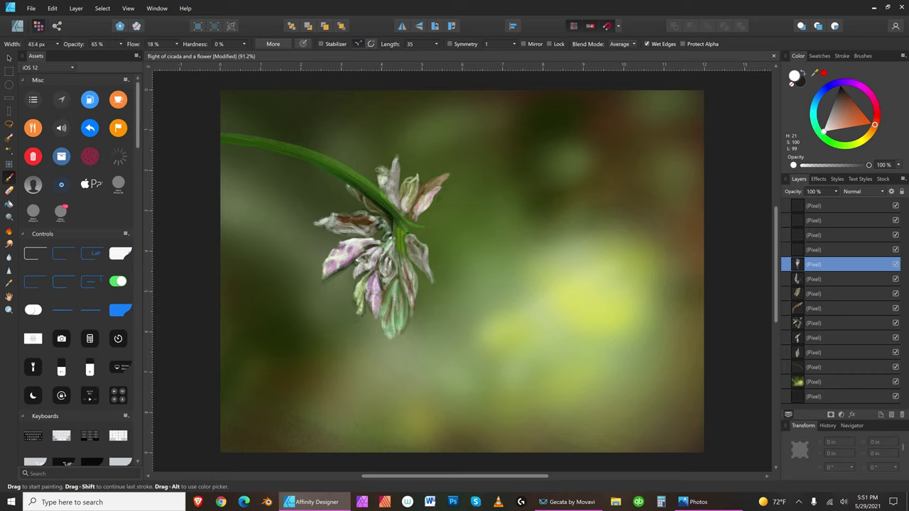
Fill the short petal with light grey (hue 21, saturation 23, lightness 89) and start a slender petal further out along the stem.
{"action": "left_click", "coordinate": [828, 129]}
{"action": "key", "text": "bracketleft"}
{"action": "key", "text": "bracketleft"}
{"action": "key", "text": "bracketleft"}
{"action": "key", "text": "bracketright"}
{"action": "key", "text": "bracketright"}
{"action": "key", "text": "bracketright"}
{"action": "key", "text": "bracketright"}
{"action": "key", "text": "bracketright"}
{"action": "key", "text": "bracketright"}
{"action": "key", "text": "bracketright"}
{"action": "key", "text": "bracketright"}
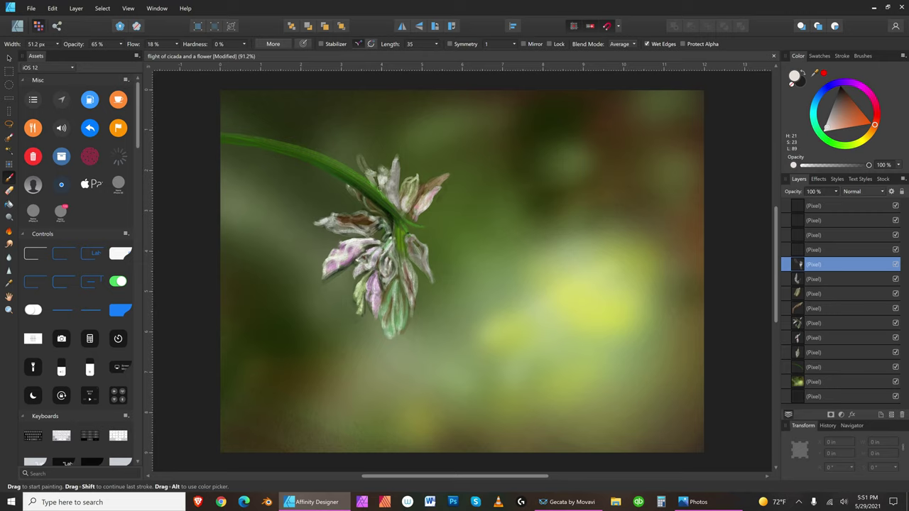
Paint the slender outer petal's edges and body in light grey, reaching down to the stem.
{"action": "key", "text": "bracketleft"}
{"action": "key", "text": "bracketleft"}
{"action": "key", "text": "bracketleft"}
{"action": "key", "text": "bracketleft"}
{"action": "key", "text": "bracketleft"}
{"action": "key", "text": "bracketleft"}
{"action": "key", "text": "bracketleft"}
{"action": "key", "text": "bracketleft"}
{"action": "key", "text": "bracketleft"}
{"action": "key", "text": "bracketleft"}
{"action": "key", "text": "bracketright"}
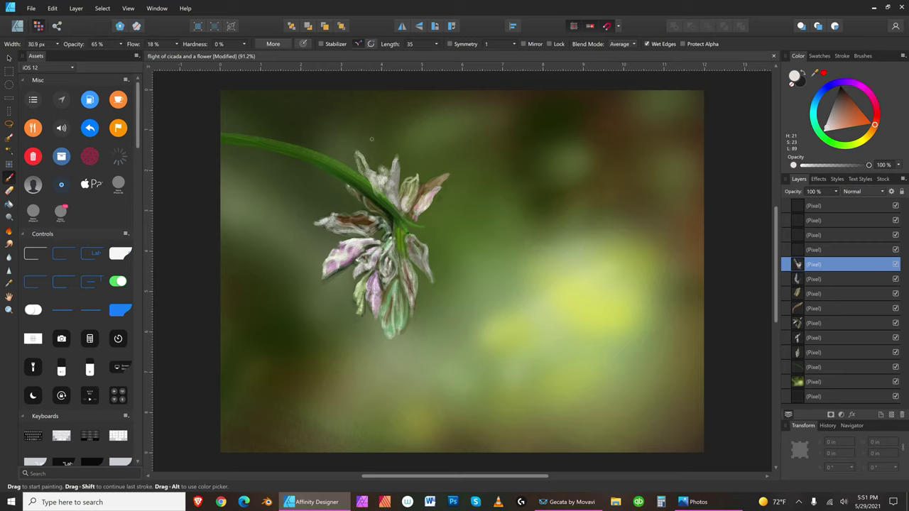
Refine the slender outer petal's tip and inner strokes in light grey and save the document.
{"action": "key", "text": "bracketright"}
{"action": "key", "text": "bracketright"}
{"action": "key", "text": "bracketright"}
{"action": "key", "text": "bracketright"}
{"action": "key", "text": "bracketright"}
{"action": "key", "text": "bracketright"}
{"action": "key", "text": "bracketleft"}
{"action": "key", "text": "bracketleft"}
{"action": "key", "text": "bracketleft"}
{"action": "key", "text": "bracketleft"}
{"action": "key", "text": "bracketleft"}
{"action": "key", "text": "bracketleft"}
{"action": "key", "text": "bracketleft"}
{"action": "key", "text": "bracketleft"}
{"action": "left_click", "coordinate": [31, 8]}
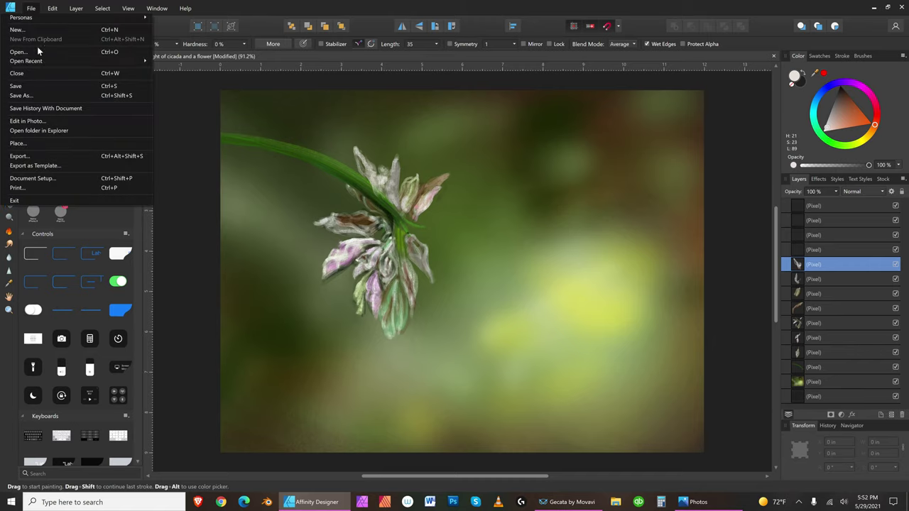
{"action": "left_click", "coordinate": [36, 85]}
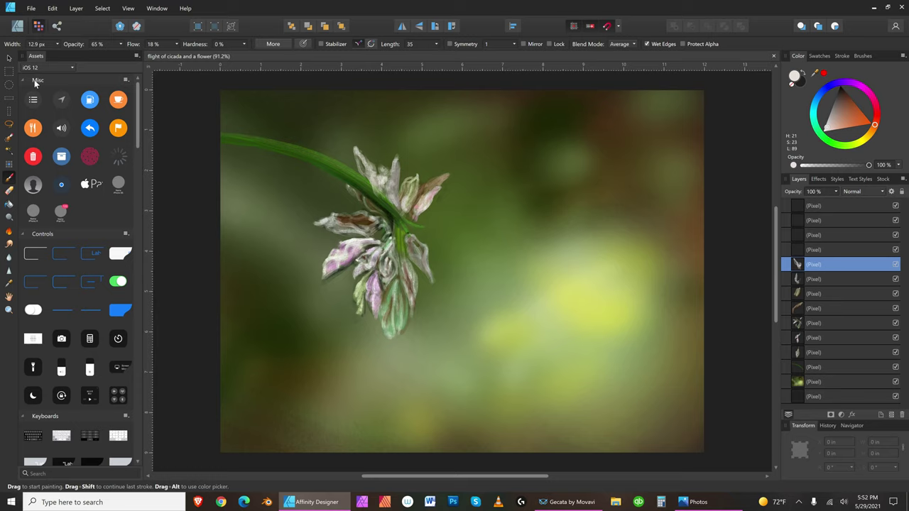
Paint pale yellow-grey highlights (hue 55, saturation 23, lightness 89) along the stem's upper edge towards the petals.
{"action": "left_click", "coordinate": [863, 140]}
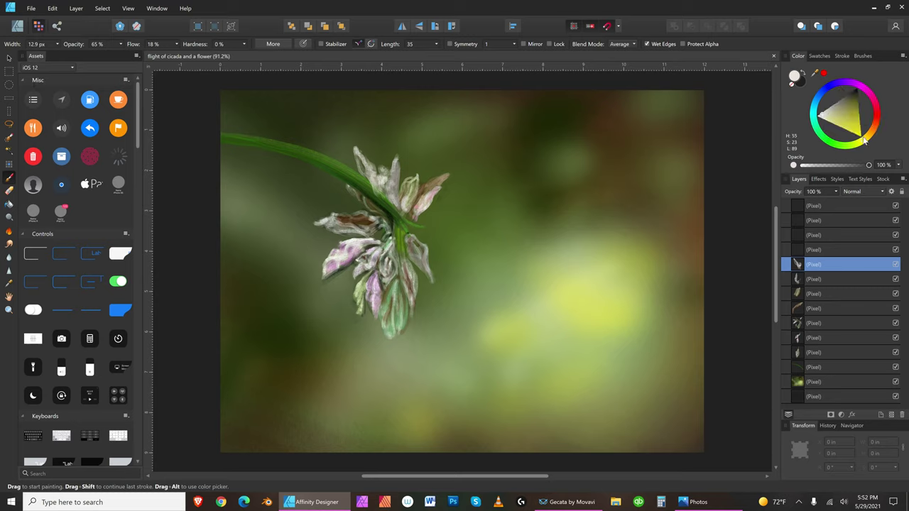
{"action": "key", "text": "]"}
{"action": "key", "text": "]"}
{"action": "key", "text": "]"}
{"action": "key", "text": "]"}
{"action": "key", "text": "]"}
{"action": "key", "text": "]"}
{"action": "key", "text": "]"}
{"action": "key", "text": "]"}
{"action": "key", "text": "bracketleft"}
{"action": "left_click_drag", "start_coordinate": [299, 147], "coordinate": [359, 178]}
{"action": "key", "text": "bracketright"}
{"action": "key", "text": "bracketright"}
{"action": "key", "text": "bracketright"}
{"action": "key", "text": "bracketright"}
{"action": "key", "text": "bracketright"}
{"action": "key", "text": "bracketright"}
{"action": "key", "text": "bracketright"}
{"action": "key", "text": "bracketright"}
Streak the stem beside the upward petals with bright yellow (hue 55, saturation 91, lightness 51).
{"action": "left_click", "coordinate": [858, 134]}
{"action": "key", "text": "bracketright"}
{"action": "key", "text": "bracketright"}
{"action": "key", "text": "bracketright"}
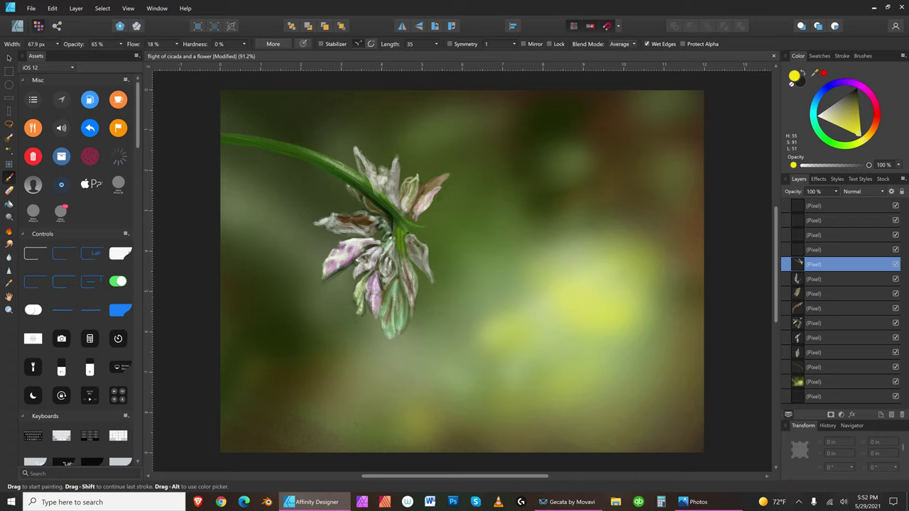
{"action": "key", "text": "bracketleft"}
{"action": "key", "text": "bracketleft"}
{"action": "key", "text": "bracketleft"}
{"action": "key", "text": "bracketleft"}
{"action": "key", "text": "bracketleft"}
{"action": "key", "text": "bracketleft"}
Add light grey accents (hue 55, saturation 16, lightness 80) over the stem where the petals attach.
{"action": "left_click", "coordinate": [826, 113]}
{"action": "key", "text": "bracketright"}
{"action": "key", "text": "bracketright"}
{"action": "key", "text": "bracketright"}
{"action": "key", "text": "bracketright"}
{"action": "key", "text": "bracketright"}
{"action": "key", "text": "bracketleft"}
{"action": "key", "text": "bracketleft"}
{"action": "key", "text": "bracketleft"}
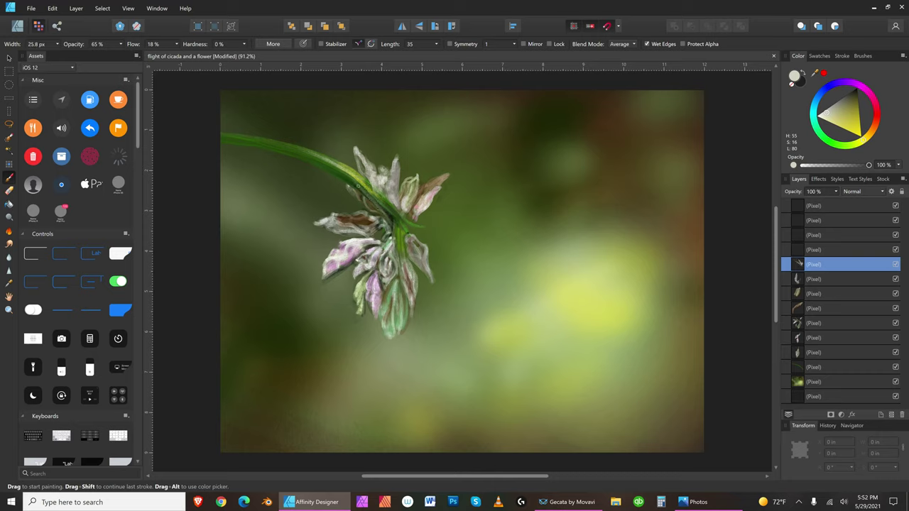
{"action": "key", "text": "bracketleft"}
{"action": "key", "text": "bracketleft"}
{"action": "key", "text": "bracketleft"}
{"action": "key", "text": "bracketleft"}
Blend green strokes (hue 119, saturation 80) into the yellow streak along the stem.
{"action": "left_click", "coordinate": [829, 141]}
{"action": "left_click", "coordinate": [849, 123]}
{"action": "key", "text": "bracketright"}
{"action": "key", "text": "bracketright"}
{"action": "key", "text": "bracketright"}
{"action": "key", "text": "bracketright"}
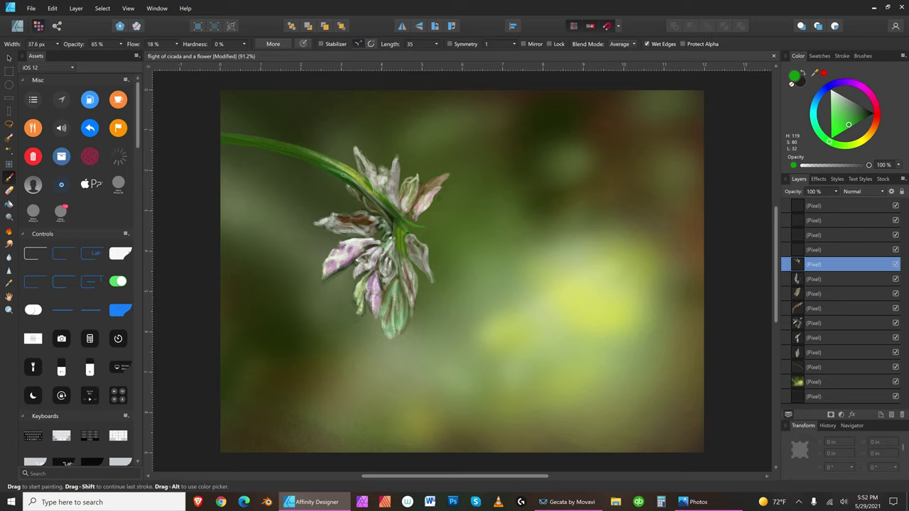
Shade the stem's underside and the small petal beneath it with dark reddish brown (saturation 100, lightness 18).
{"action": "left_click", "coordinate": [844, 93]}
{"action": "left_click_drag", "start_coordinate": [876, 117], "coordinate": [876, 121]}
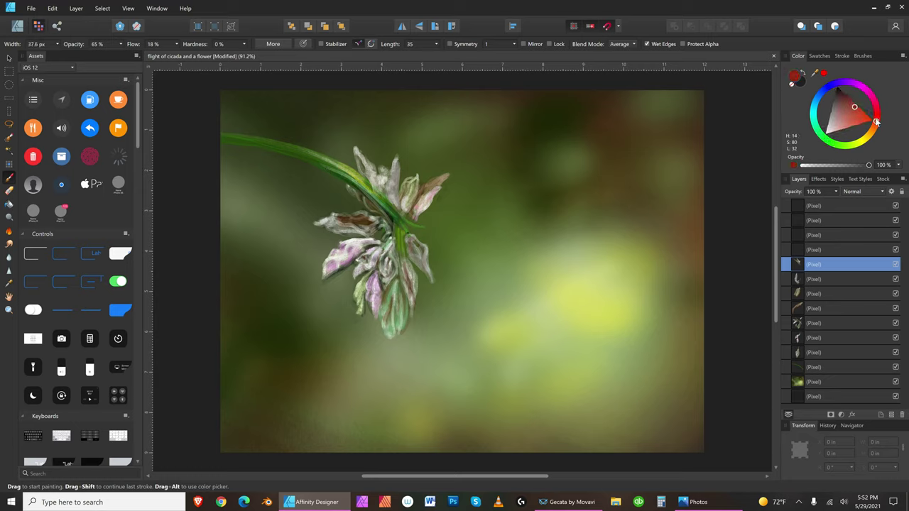
{"action": "left_click", "coordinate": [849, 97]}
{"action": "key", "text": "bracketright"}
{"action": "key", "text": "bracketright"}
{"action": "key", "text": "bracketright"}
{"action": "key", "text": "bracketleft"}
{"action": "key", "text": "bracketleft"}
{"action": "key", "text": "bracketleft"}
{"action": "key", "text": "bracketleft"}
Shade the stem's lower edge down to the flower's centre with dark green (hue 123, saturation 74, lightness 18).
{"action": "left_click", "coordinate": [851, 148]}
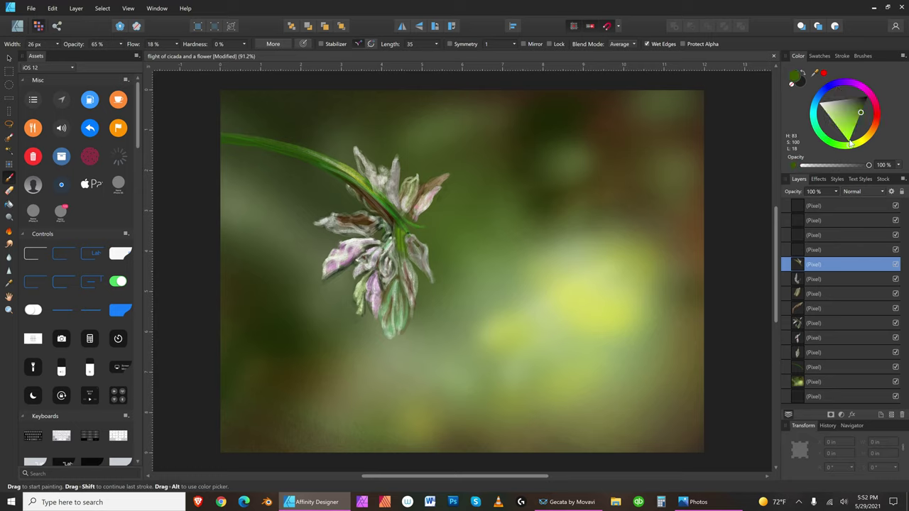
{"action": "left_click", "coordinate": [851, 128]}
{"action": "left_click", "coordinate": [829, 143]}
{"action": "left_click_drag", "start_coordinate": [850, 130], "coordinate": [865, 113]}
{"action": "key", "text": "]"}
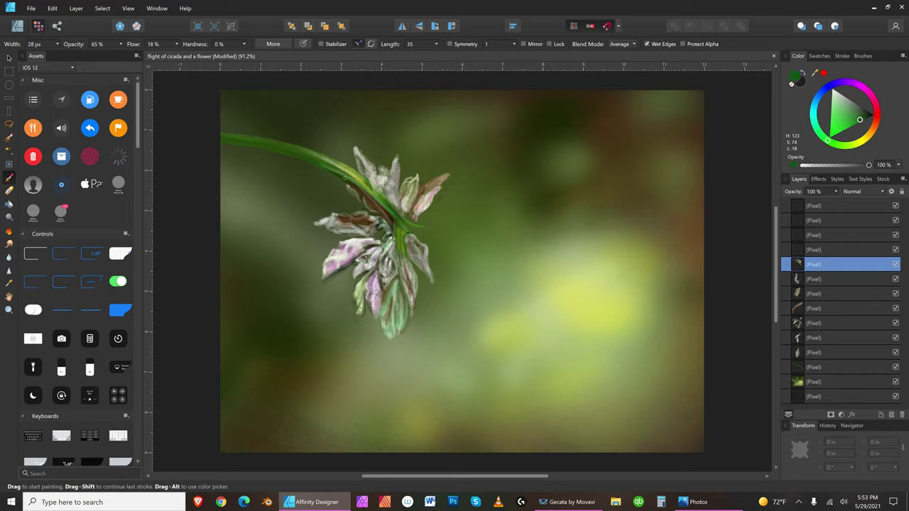
{"action": "left_click_drag", "start_coordinate": [342, 176], "coordinate": [393, 220]}
{"action": "key", "text": "["}
{"action": "key", "text": "["}
{"action": "key", "text": "["}
{"action": "key", "text": "["}
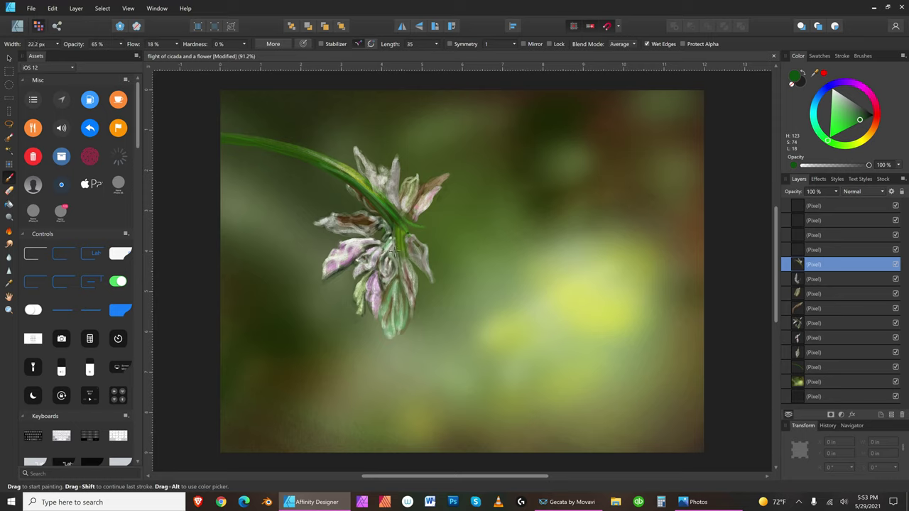
Paint dark brown strokes (hue 15, saturation 74, lightness 18) where the stem meets the hanging petals and save the document.
{"action": "key", "text": "]"}
{"action": "left_click", "coordinate": [846, 97]}
{"action": "key", "text": "["}
{"action": "key", "text": "["}
{"action": "key", "text": "]"}
{"action": "left_click_drag", "start_coordinate": [397, 239], "coordinate": [397, 225]}
{"action": "left_click_drag", "start_coordinate": [400, 245], "coordinate": [402, 230]}
{"action": "key", "text": "bracketright"}
{"action": "key", "text": "bracketright"}
{"action": "key", "text": "bracketright"}
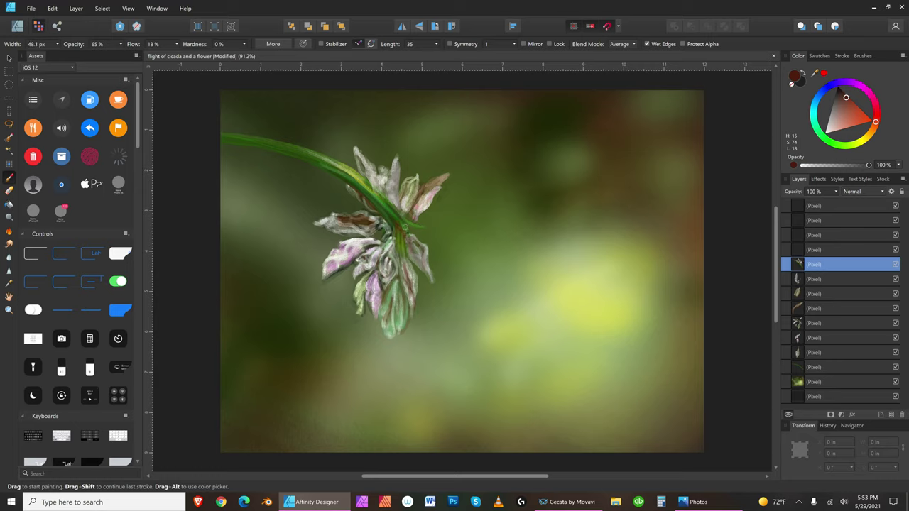
{"action": "key", "text": "bracketleft"}
{"action": "key", "text": "bracketleft"}
{"action": "key", "text": "bracketleft"}
{"action": "key", "text": "bracketright"}
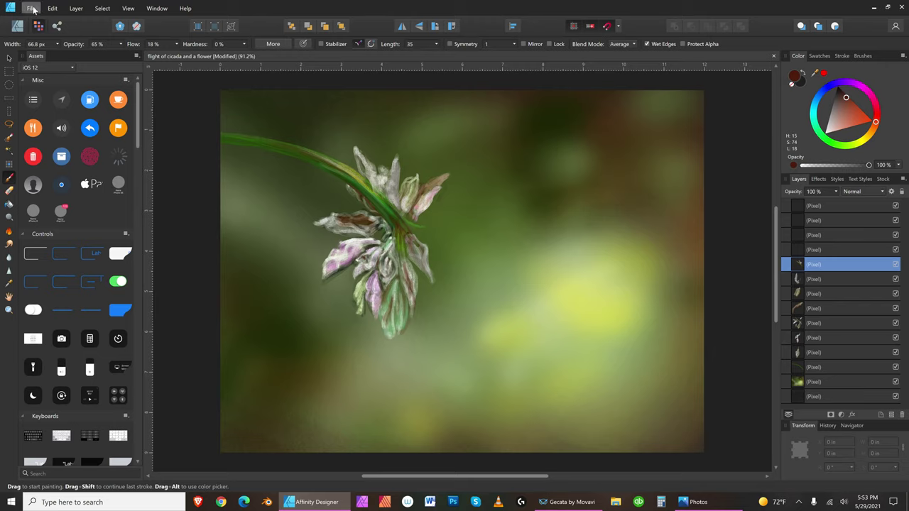
{"action": "left_click", "coordinate": [31, 8]}
{"action": "left_click", "coordinate": [41, 86]}
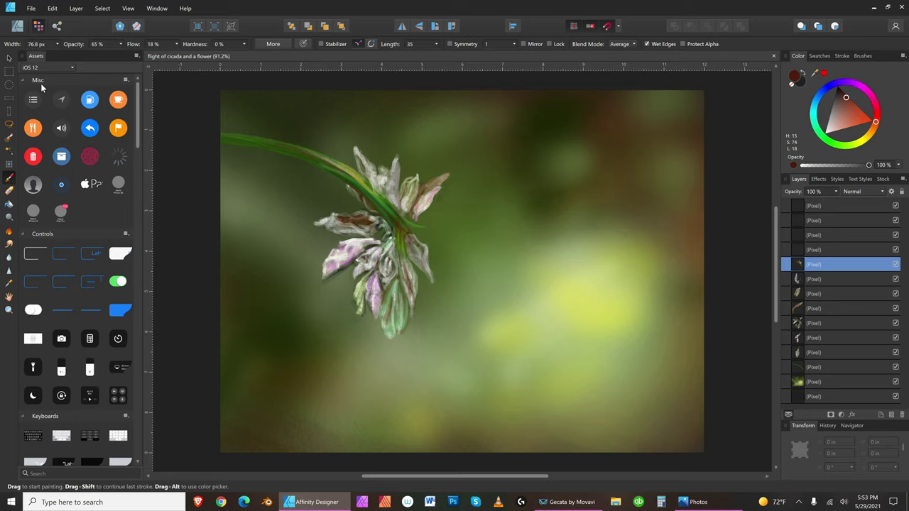
Paint a pale petal (hue 15, saturation 21, lightness 95) extending right from the flower's centre on the next empty pixel layer.
{"action": "left_click", "coordinate": [841, 249]}
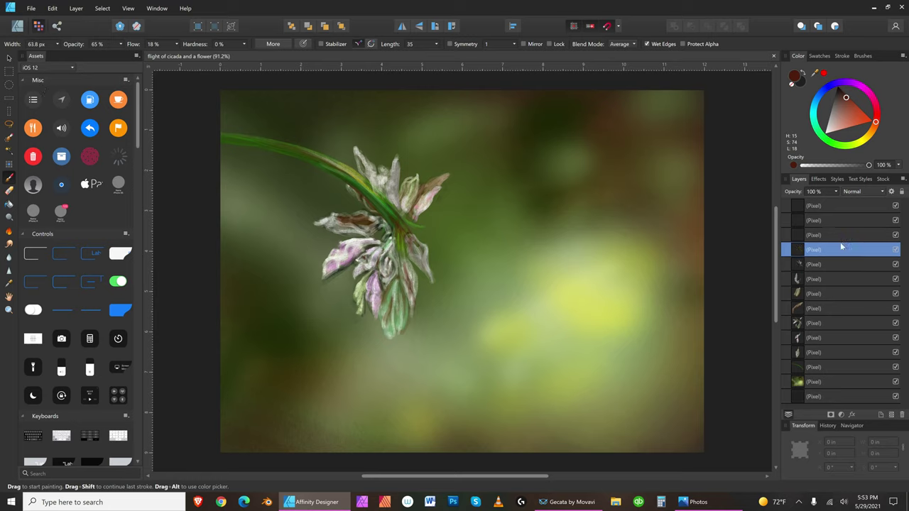
{"action": "key", "text": "]"}
{"action": "key", "text": "]"}
{"action": "key", "text": "]"}
{"action": "left_click", "coordinate": [827, 131]}
{"action": "key", "text": "]"}
{"action": "key", "text": "]"}
{"action": "key", "text": "bracketright"}
{"action": "key", "text": "bracketright"}
{"action": "key", "text": "bracketleft"}
{"action": "key", "text": "bracketleft"}
{"action": "key", "text": "bracketleft"}
{"action": "mouse_move", "coordinate": [417, 230]}
{"action": "left_mouse_down"}
{"action": "mouse_move", "coordinate": [459, 235]}
{"action": "mouse_move", "coordinate": [442, 238]}
{"action": "left_mouse_up"}
{"action": "key", "text": "bracketright"}
{"action": "key", "text": "bracketright"}
{"action": "key", "text": "bracketright"}
{"action": "key", "text": "bracketleft"}
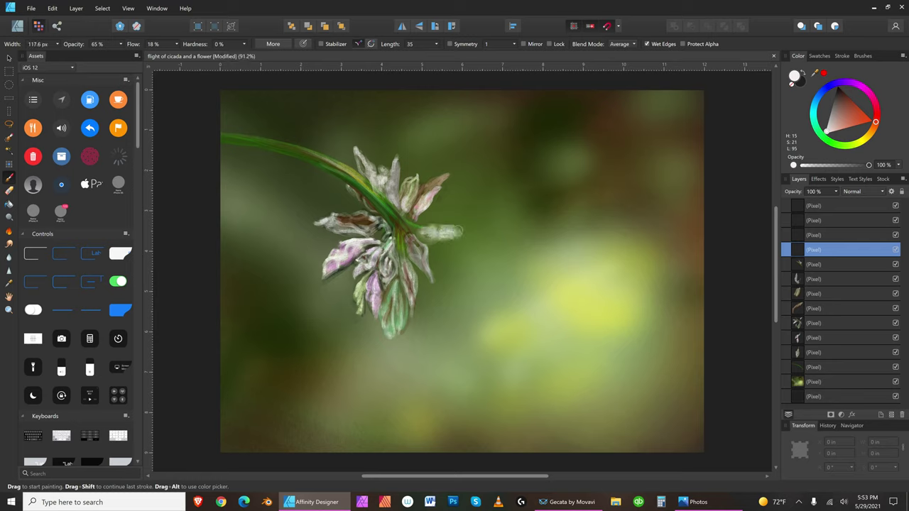
Widen and refine the new right-hand petal with more pale strokes, extending its base toward the stem end.
{"action": "key", "text": "bracketright"}
{"action": "key", "text": "bracketright"}
{"action": "key", "text": "bracketright"}
{"action": "key", "text": "bracketright"}
{"action": "key", "text": "bracketleft"}
{"action": "key", "text": "bracketleft"}
{"action": "key", "text": "bracketleft"}
{"action": "key", "text": "bracketleft"}
{"action": "key", "text": "bracketleft"}
{"action": "key", "text": "bracketleft"}
{"action": "key", "text": "bracketleft"}
{"action": "key", "text": "bracketleft"}
{"action": "key", "text": "bracketright"}
{"action": "key", "text": "bracketright"}
{"action": "key", "text": "bracketleft"}
{"action": "left_click_drag", "start_coordinate": [422, 229], "coordinate": [430, 225]}
{"action": "key", "text": "bracketleft"}
{"action": "key", "text": "bracketleft"}
{"action": "key", "text": "bracketleft"}
{"action": "key", "text": "bracketright"}
{"action": "key", "text": "bracketright"}
{"action": "key", "text": "bracketright"}
Shade the right-hand petal with dark reddish brown strokes (hue 15, saturation 96, lightness 17).
{"action": "left_click", "coordinate": [849, 97]}
{"action": "key", "text": "bracketright"}
{"action": "key", "text": "bracketright"}
{"action": "key", "text": "bracketright"}
{"action": "key", "text": "bracketright"}
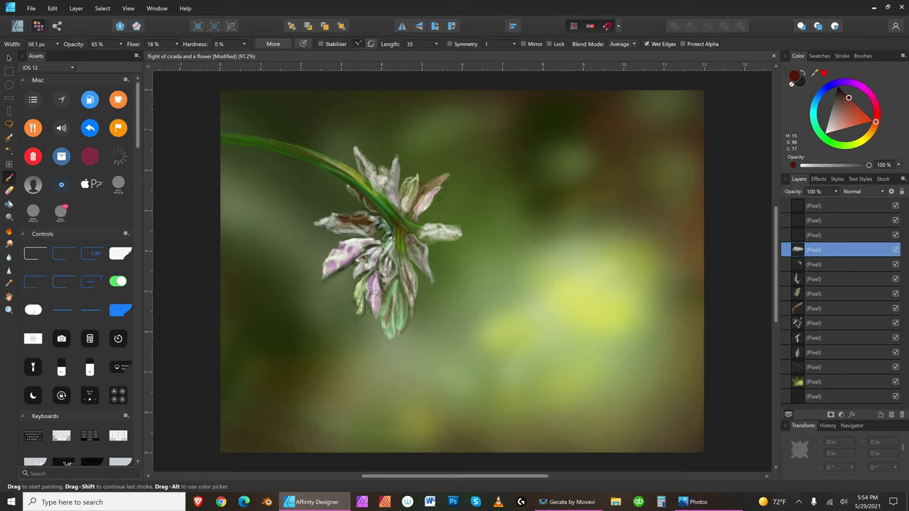
{"action": "key", "text": "bracketleft"}
{"action": "key", "text": "bracketleft"}
{"action": "key", "text": "bracketleft"}
{"action": "key", "text": "bracketleft"}
{"action": "key", "text": "bracketright"}
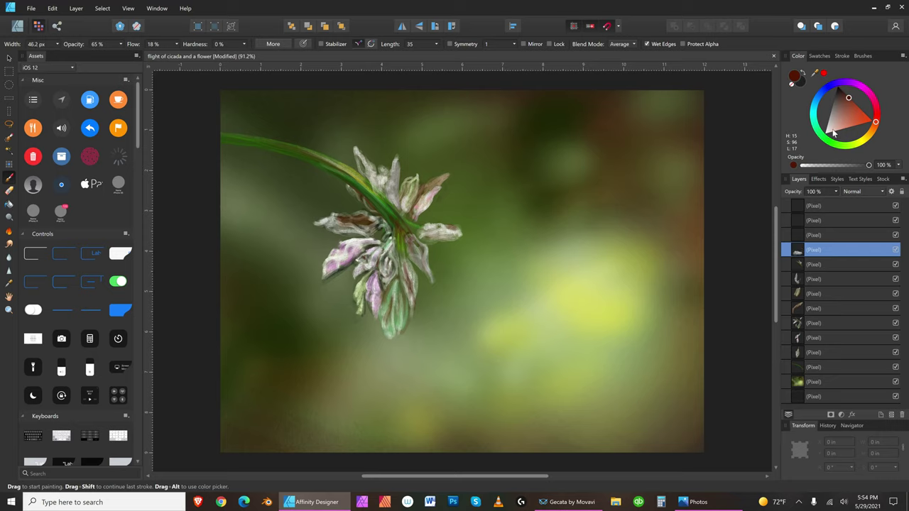
Change the brush colour to near white (hue 136, saturation 0, lightness 99).
{"action": "left_click", "coordinate": [825, 135]}
{"action": "key", "text": "bracketleft"}
{"action": "key", "text": "bracketleft"}
{"action": "key", "text": "bracketright"}
{"action": "key", "text": "bracketright"}
{"action": "key", "text": "bracketright"}
{"action": "left_click", "coordinate": [838, 87]}
Try a near-white stroke from the right-hand petal's base up along the stem, and undo it.
{"action": "key", "text": "bracketleft"}
{"action": "key", "text": "bracketleft"}
{"action": "key", "text": "bracketleft"}
{"action": "key", "text": "bracketright"}
{"action": "key", "text": "bracketright"}
{"action": "key", "text": "bracketright"}
{"action": "left_click_drag", "start_coordinate": [421, 227], "coordinate": [387, 200]}
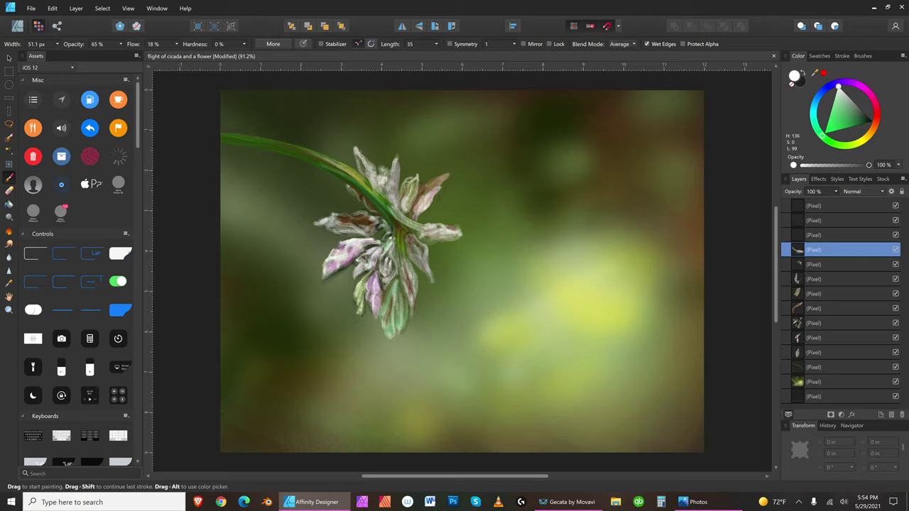
{"action": "left_click", "coordinate": [52, 7]}
{"action": "left_click", "coordinate": [60, 24]}
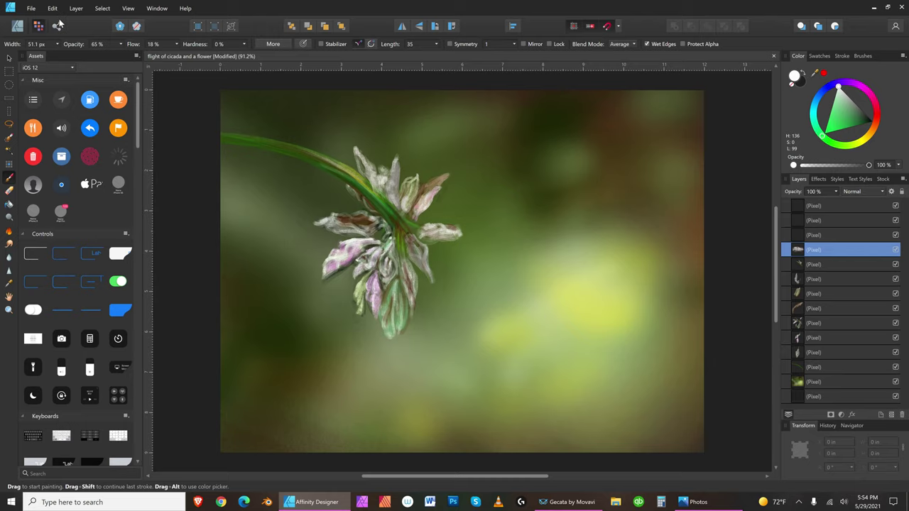
Paint a thinner, shorter near-white stroke joining the right-hand petal's base to the lower end of the stem.
{"action": "key", "text": "bracketright"}
{"action": "key", "text": "bracketleft"}
{"action": "key", "text": "bracketleft"}
{"action": "key", "text": "bracketleft"}
{"action": "key", "text": "bracketleft"}
{"action": "key", "text": "bracketleft"}
{"action": "key", "text": "bracketleft"}
{"action": "key", "text": "bracketleft"}
{"action": "left_click_drag", "start_coordinate": [419, 231], "coordinate": [402, 211]}
{"action": "key", "text": "bracketright"}
{"action": "key", "text": "bracketright"}
Tint the join between the right-hand petal and the stem with bright green (hue 84, saturation 87, lightness 37).
{"action": "left_click", "coordinate": [858, 142]}
{"action": "left_click", "coordinate": [848, 146]}
{"action": "key", "text": "bracketright"}
{"action": "key", "text": "bracketright"}
{"action": "left_click", "coordinate": [853, 126]}
{"action": "key", "text": "bracketright"}
{"action": "key", "text": "bracketright"}
{"action": "key", "text": "bracketright"}
{"action": "key", "text": "bracketright"}
{"action": "key", "text": "bracketright"}
{"action": "key", "text": "bracketright"}
{"action": "key", "text": "bracketright"}
{"action": "key", "text": "bracketright"}
{"action": "key", "text": "bracketright"}
{"action": "key", "text": "bracketright"}
{"action": "key", "text": "bracketright"}
{"action": "key", "text": "bracketright"}
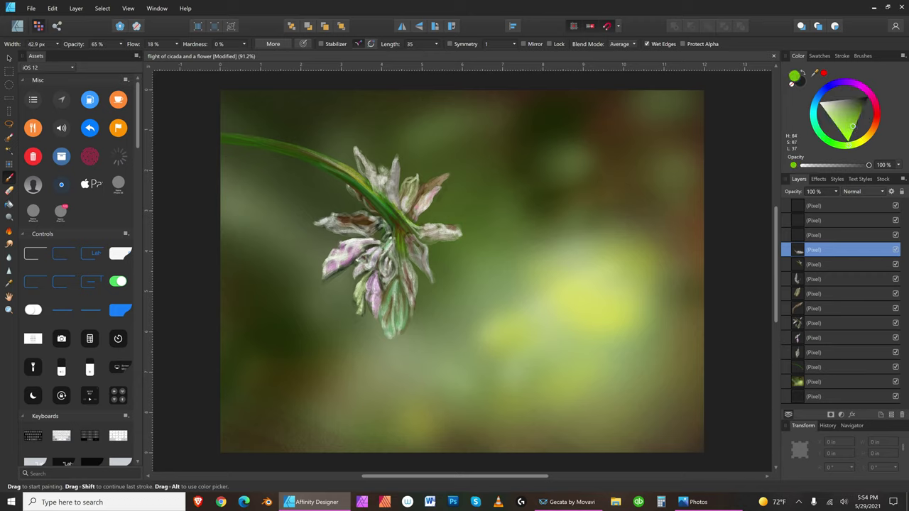
Paint pale green-white highlights (hue 84, saturation 49, lightness 93) where the right-hand petal meets the stem.
{"action": "key", "text": "bracketleft"}
{"action": "key", "text": "bracketleft"}
{"action": "key", "text": "bracketleft"}
{"action": "key", "text": "bracketleft"}
{"action": "key", "text": "bracketleft"}
{"action": "key", "text": "bracketleft"}
{"action": "key", "text": "bracketleft"}
{"action": "key", "text": "bracketleft"}
{"action": "mouse_move", "coordinate": [852, 126]}
{"action": "left_mouse_down"}
{"action": "mouse_move", "coordinate": [832, 102]}
{"action": "mouse_move", "coordinate": [824, 105]}
{"action": "left_mouse_up"}
{"action": "key", "text": "bracketright"}
{"action": "key", "text": "bracketright"}
{"action": "key", "text": "bracketright"}
{"action": "key", "text": "bracketright"}
{"action": "key", "text": "bracketright"}
{"action": "key", "text": "bracketright"}
{"action": "key", "text": "bracketright"}
{"action": "key", "text": "bracketleft"}
{"action": "mouse_move", "coordinate": [409, 219]}
{"action": "left_mouse_down"}
{"action": "mouse_move", "coordinate": [422, 226]}
{"action": "mouse_move", "coordinate": [409, 220]}
{"action": "left_mouse_up"}
Paint small pale green-white petal details above the right-hand petal with a finer brush, and save the document.
{"action": "key", "text": "bracketleft"}
{"action": "key", "text": "bracketleft"}
{"action": "key", "text": "bracketleft"}
{"action": "key", "text": "bracketleft"}
{"action": "key", "text": "bracketleft"}
{"action": "key", "text": "bracketleft"}
{"action": "key", "text": "bracketleft"}
{"action": "key", "text": "bracketleft"}
{"action": "key", "text": "bracketleft"}
{"action": "key", "text": "bracketleft"}
{"action": "key", "text": "bracketleft"}
{"action": "left_click", "coordinate": [404, 215]}
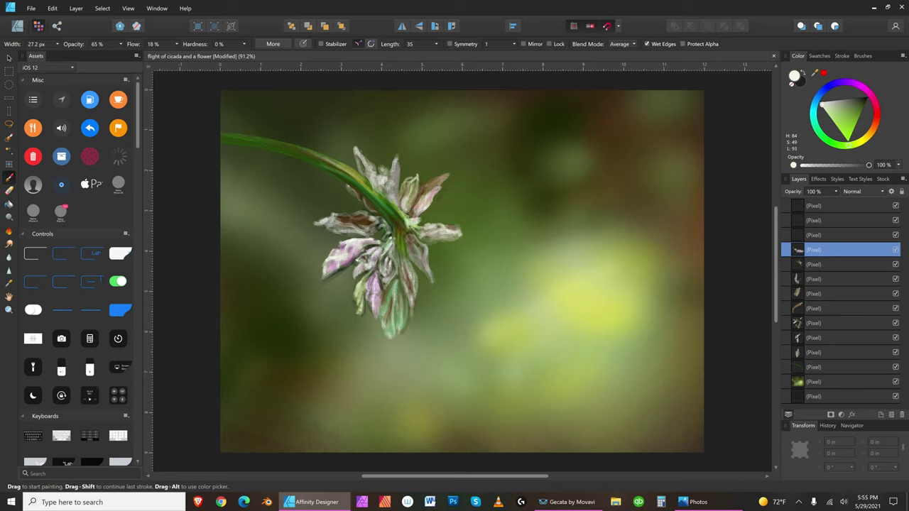
{"action": "key", "text": "bracketleft"}
{"action": "key", "text": "bracketleft"}
{"action": "key", "text": "bracketleft"}
{"action": "key", "text": "bracketleft"}
{"action": "key", "text": "bracketleft"}
{"action": "key", "text": "bracketleft"}
{"action": "key", "text": "bracketright"}
{"action": "key", "text": "bracketright"}
{"action": "key", "text": "bracketright"}
{"action": "key", "text": "bracketright"}
{"action": "key", "text": "bracketright"}
{"action": "key", "text": "bracketright"}
{"action": "key", "text": "bracketright"}
{"action": "left_click", "coordinate": [31, 8]}
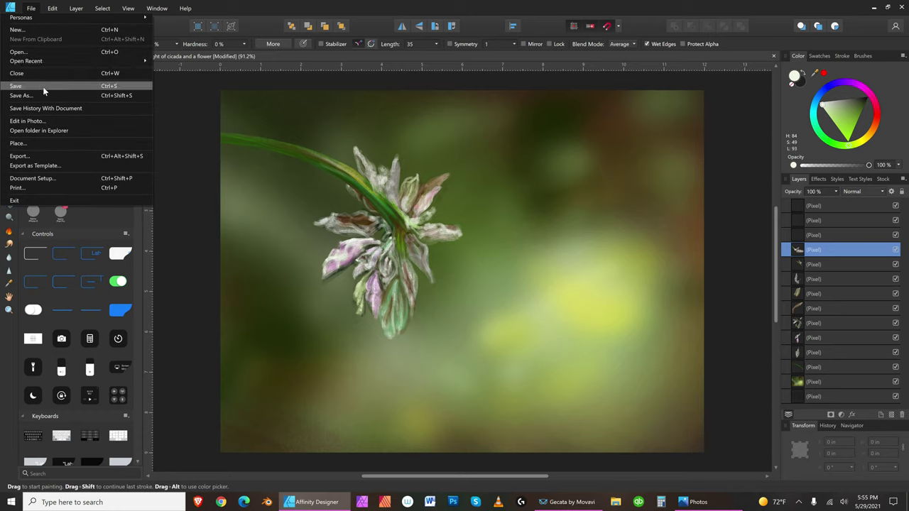
{"action": "left_click", "coordinate": [42, 86]}
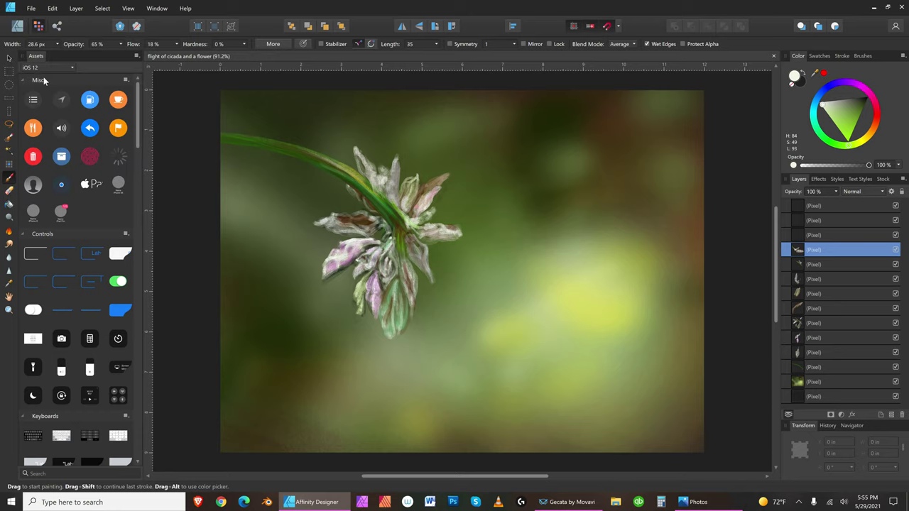
On the empty pixel layer above the current one, paint a soft light green petal (hue 84, saturation 58, lightness 70) at the flower's lower right.
{"action": "key", "text": "bracketright"}
{"action": "key", "text": "bracketright"}
{"action": "key", "text": "bracketright"}
{"action": "key", "text": "bracketright"}
{"action": "key", "text": "bracketright"}
{"action": "key", "text": "bracketright"}
{"action": "key", "text": "bracketleft"}
{"action": "key", "text": "bracketleft"}
{"action": "key", "text": "bracketleft"}
{"action": "left_click", "coordinate": [840, 235]}
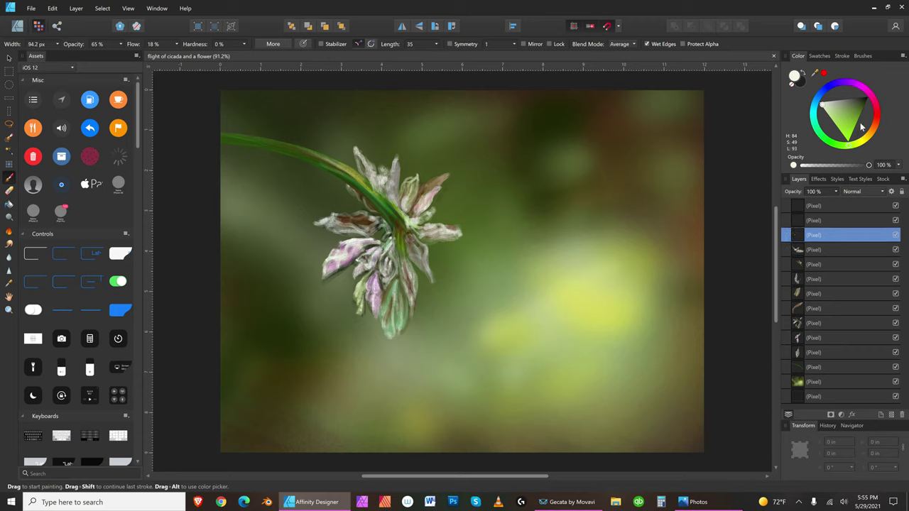
{"action": "key", "text": "bracketleft"}
{"action": "key", "text": "bracketleft"}
{"action": "key", "text": "bracketleft"}
{"action": "left_click", "coordinate": [836, 115]}
{"action": "key", "text": "bracketleft"}
{"action": "key", "text": "bracketleft"}
{"action": "key", "text": "bracketright"}
{"action": "key", "text": "bracketright"}
{"action": "key", "text": "bracketright"}
{"action": "key", "text": "bracketright"}
{"action": "key", "text": "bracketleft"}
{"action": "mouse_move", "coordinate": [425, 288]}
{"action": "left_mouse_down"}
{"action": "mouse_move", "coordinate": [428, 311]}
{"action": "mouse_move", "coordinate": [426, 285]}
{"action": "mouse_move", "coordinate": [430, 310]}
{"action": "mouse_move", "coordinate": [444, 304]}
{"action": "left_mouse_up"}
Extend the new light green petals upward toward the flower's centre with a narrower brush.
{"action": "key", "text": "bracketleft"}
{"action": "key", "text": "bracketleft"}
{"action": "key", "text": "bracketleft"}
{"action": "key", "text": "bracketright"}
{"action": "key", "text": "bracketright"}
{"action": "mouse_move", "coordinate": [436, 265]}
{"action": "left_mouse_down"}
{"action": "mouse_move", "coordinate": [452, 293]}
{"action": "mouse_move", "coordinate": [448, 276]}
{"action": "mouse_move", "coordinate": [450, 304]}
{"action": "mouse_move", "coordinate": [442, 278]}
{"action": "left_mouse_up"}
{"action": "key", "text": "bracketright"}
{"action": "key", "text": "bracketright"}
{"action": "key", "text": "bracketleft"}
{"action": "key", "text": "bracketleft"}
{"action": "key", "text": "bracketleft"}
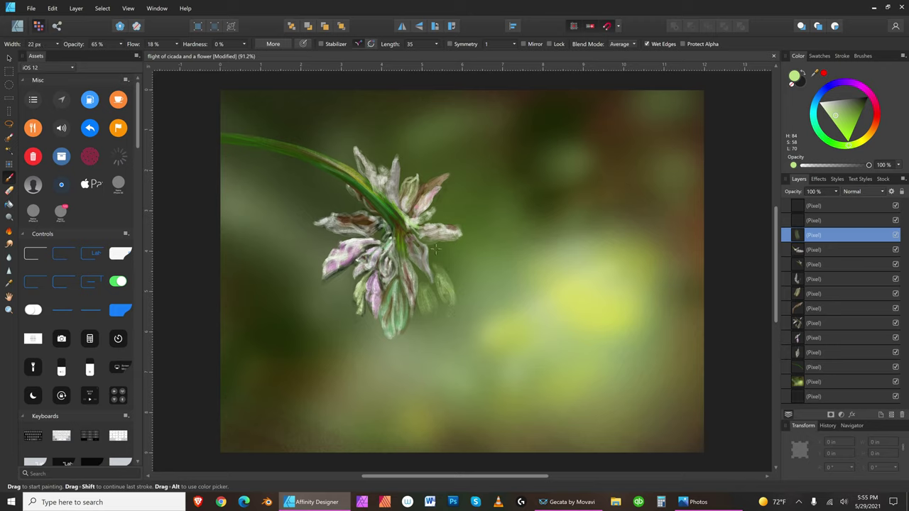
Build up the upper part of the outer light green petal below the right-hand petal.
{"action": "key", "text": "bracketright"}
{"action": "mouse_move", "coordinate": [434, 254]}
{"action": "left_mouse_down"}
{"action": "mouse_move", "coordinate": [464, 289]}
{"action": "mouse_move", "coordinate": [435, 255]}
{"action": "left_mouse_up"}
{"action": "key", "text": "bracketright"}
{"action": "key", "text": "bracketright"}
{"action": "key", "text": "bracketleft"}
{"action": "key", "text": "bracketleft"}
{"action": "key", "text": "bracketleft"}
{"action": "key", "text": "bracketleft"}
{"action": "key", "text": "bracketleft"}
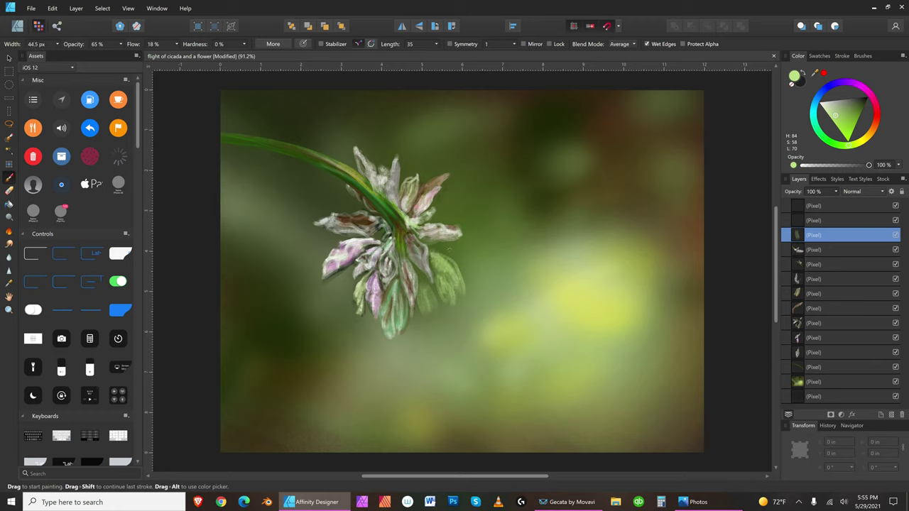
Add a light green stroke along the top edge of the outer green petal, just beneath the right-hand petal.
{"action": "key", "text": "bracketright"}
{"action": "mouse_move", "coordinate": [449, 254]}
{"action": "left_mouse_down"}
{"action": "mouse_move", "coordinate": [433, 249]}
{"action": "mouse_move", "coordinate": [455, 259]}
{"action": "mouse_move", "coordinate": [442, 244]}
{"action": "mouse_move", "coordinate": [455, 249]}
{"action": "left_mouse_up"}
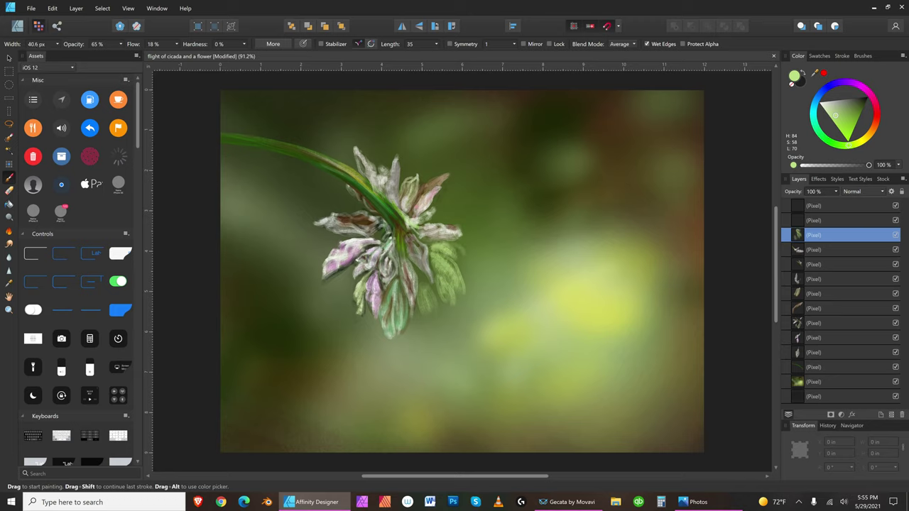
Outline the inner green petal with near-white strokes (hue 84, saturation 49, lightness 96) at varying brush widths.
{"action": "left_click", "coordinate": [822, 105]}
{"action": "key", "text": "bracketleft"}
{"action": "key", "text": "bracketleft"}
{"action": "key", "text": "bracketleft"}
{"action": "key", "text": "bracketleft"}
{"action": "key", "text": "bracketleft"}
{"action": "key", "text": "bracketleft"}
{"action": "key", "text": "bracketleft"}
{"action": "key", "text": "bracketleft"}
{"action": "key", "text": "bracketright"}
{"action": "key", "text": "bracketright"}
{"action": "key", "text": "bracketright"}
{"action": "key", "text": "bracketright"}
{"action": "key", "text": "bracketright"}
{"action": "key", "text": "bracketright"}
{"action": "key", "text": "bracketleft"}
{"action": "key", "text": "bracketleft"}
{"action": "key", "text": "bracketleft"}
{"action": "key", "text": "bracketleft"}
{"action": "key", "text": "bracketleft"}
{"action": "key", "text": "bracketleft"}
{"action": "key", "text": "bracketleft"}
{"action": "key", "text": "bracketleft"}
{"action": "key", "text": "bracketleft"}
{"action": "key", "text": "bracketleft"}
{"action": "key", "text": "bracketleft"}
{"action": "key", "text": "bracketleft"}
{"action": "key", "text": "bracketleft"}
{"action": "key", "text": "bracketleft"}
{"action": "key", "text": "bracketleft"}
{"action": "key", "text": "bracketright"}
{"action": "key", "text": "bracketright"}
{"action": "key", "text": "bracketright"}
{"action": "key", "text": "bracketright"}
{"action": "key", "text": "bracketright"}
{"action": "key", "text": "bracketright"}
{"action": "key", "text": "bracketright"}
{"action": "key", "text": "bracketright"}
{"action": "key", "text": "bracketright"}
{"action": "key", "text": "bracketright"}
{"action": "key", "text": "bracketright"}
{"action": "key", "text": "bracketright"}
{"action": "key", "text": "bracketright"}
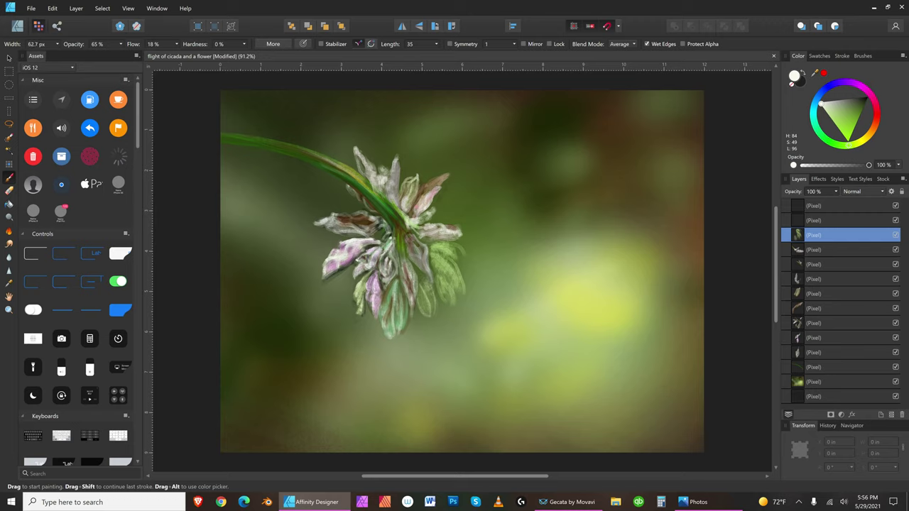
Paint near-white highlights down the inner side of the inner green petal with a wider brush.
{"action": "key", "text": "bracketleft"}
{"action": "key", "text": "bracketleft"}
{"action": "key", "text": "bracketleft"}
{"action": "key", "text": "bracketleft"}
{"action": "key", "text": "bracketleft"}
{"action": "key", "text": "bracketleft"}
{"action": "key", "text": "bracketright"}
{"action": "key", "text": "bracketright"}
{"action": "key", "text": "bracketright"}
{"action": "key", "text": "bracketright"}
{"action": "key", "text": "bracketright"}
{"action": "key", "text": "bracketright"}
{"action": "key", "text": "bracketright"}
{"action": "left_click_drag", "start_coordinate": [419, 285], "coordinate": [422, 310]}
{"action": "key", "text": "bracketleft"}
{"action": "key", "text": "bracketleft"}
{"action": "key", "text": "bracketleft"}
{"action": "key", "text": "bracketleft"}
{"action": "key", "text": "bracketleft"}
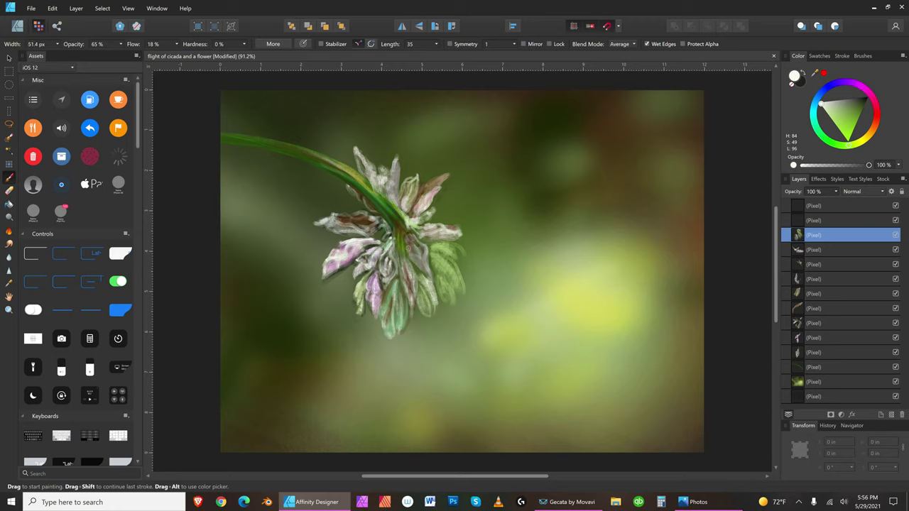
Shade the inner green petal with dark green (hue 84, saturation 55, lightness 23) using a narrower brush.
{"action": "key", "text": "bracketleft"}
{"action": "key", "text": "bracketleft"}
{"action": "key", "text": "bracketleft"}
{"action": "key", "text": "bracketright"}
{"action": "key", "text": "bracketright"}
{"action": "key", "text": "bracketright"}
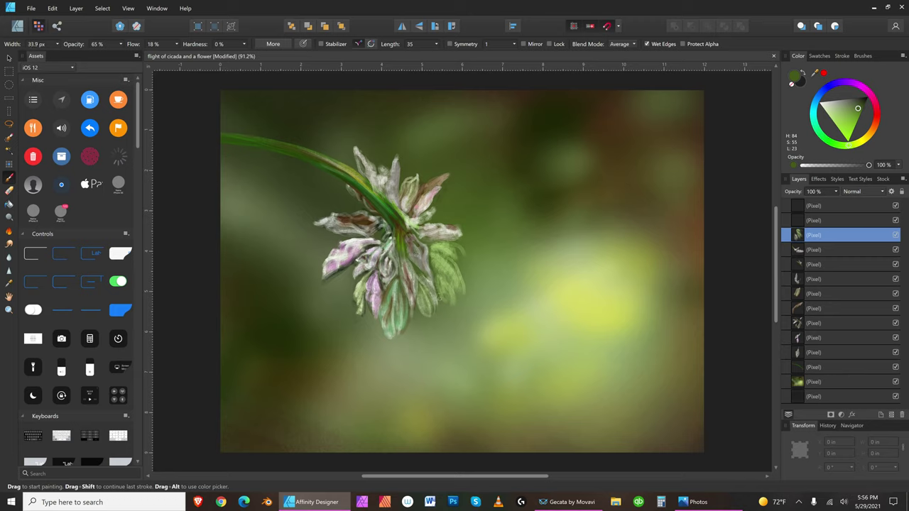
Paint a dark brown shading stroke (hue 26, saturation 100, lightness 16) down the inner green petal.
{"action": "left_click", "coordinate": [873, 130]}
{"action": "left_click", "coordinate": [851, 98]}
{"action": "key", "text": "bracketleft"}
{"action": "left_click_drag", "start_coordinate": [419, 272], "coordinate": [437, 297]}
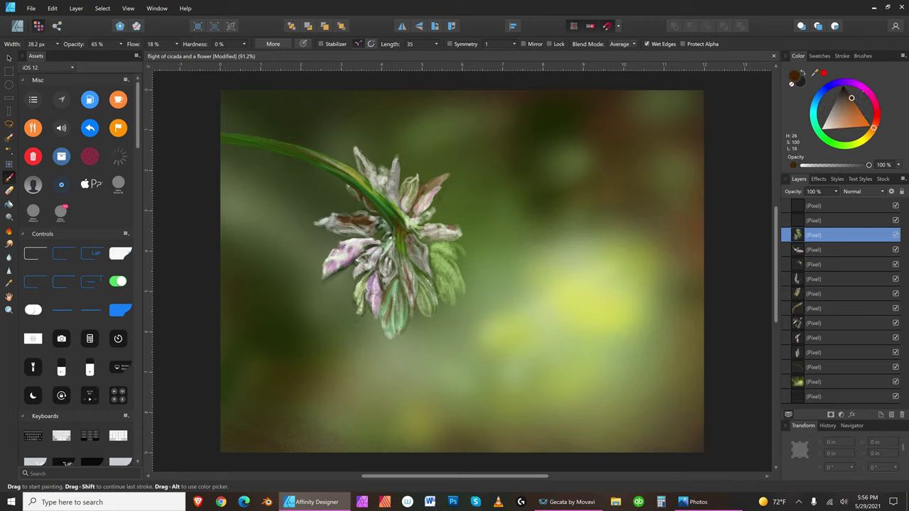
Deepen the dark brown shading along the inner green petal's outer edge and tip, varying the brush width.
{"action": "key", "text": "bracketleft"}
{"action": "key", "text": "bracketright"}
{"action": "key", "text": "bracketright"}
{"action": "key", "text": "bracketright"}
{"action": "key", "text": "bracketright"}
{"action": "key", "text": "bracketright"}
{"action": "key", "text": "bracketright"}
{"action": "key", "text": "bracketright"}
{"action": "key", "text": "bracketleft"}
{"action": "key", "text": "bracketleft"}
{"action": "key", "text": "bracketleft"}
{"action": "key", "text": "bracketleft"}
{"action": "key", "text": "bracketleft"}
{"action": "key", "text": "bracketleft"}
{"action": "key", "text": "bracketleft"}
{"action": "key", "text": "bracketright"}
{"action": "key", "text": "bracketright"}
{"action": "key", "text": "bracketright"}
{"action": "key", "text": "bracketright"}
{"action": "key", "text": "bracketright"}
{"action": "key", "text": "bracketright"}
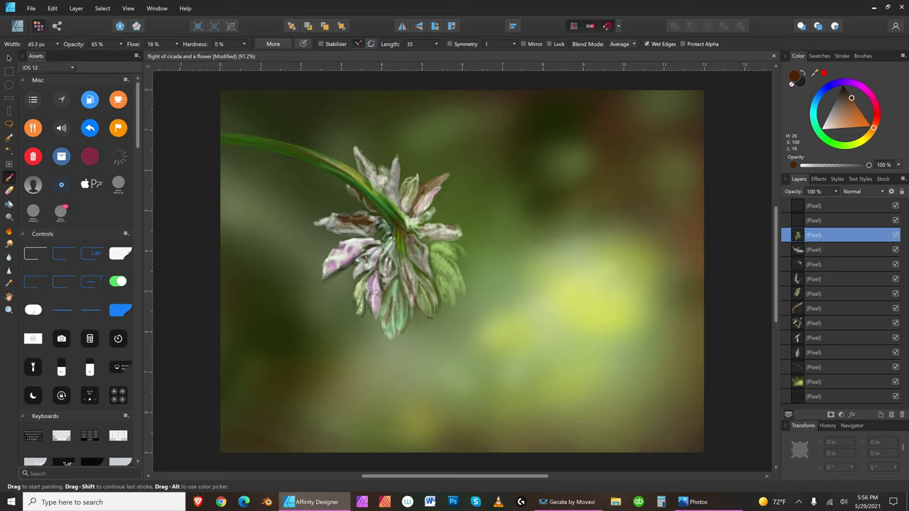
{"action": "key", "text": "bracketleft"}
{"action": "key", "text": "bracketright"}
{"action": "key", "text": "bracketleft"}
{"action": "key", "text": "bracketleft"}
{"action": "key", "text": "bracketleft"}
{"action": "key", "text": "bracketleft"}
{"action": "key", "text": "bracketright"}
{"action": "key", "text": "bracketright"}
Paint a short light tan stroke (hue 26, saturation 25, lightness 67) outward from the top of the outer green petal.
{"action": "left_click", "coordinate": [834, 118]}
{"action": "key", "text": "bracketleft"}
{"action": "key", "text": "bracketleft"}
{"action": "key", "text": "bracketleft"}
{"action": "key", "text": "bracketright"}
{"action": "key", "text": "bracketright"}
{"action": "key", "text": "bracketright"}
{"action": "key", "text": "bracketright"}
{"action": "left_click_drag", "start_coordinate": [458, 247], "coordinate": [472, 254]}
{"action": "key", "text": "bracketleft"}
{"action": "key", "text": "bracketleft"}
{"action": "key", "text": "bracketleft"}
{"action": "key", "text": "bracketleft"}
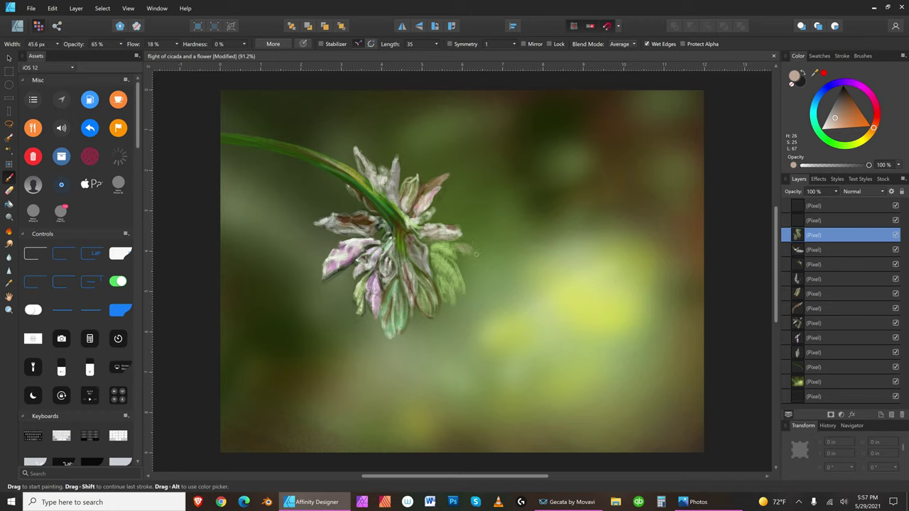
Paint a small light tan petal beside the outer green petal, varying the brush width to fill its shape.
{"action": "left_click", "coordinate": [473, 254]}
{"action": "left_click", "coordinate": [469, 243]}
{"action": "left_click_drag", "start_coordinate": [474, 250], "coordinate": [474, 264]}
{"action": "key", "text": "bracketright"}
{"action": "key", "text": "bracketright"}
{"action": "key", "text": "bracketright"}
{"action": "key", "text": "bracketright"}
{"action": "key", "text": "bracketright"}
{"action": "key", "text": "bracketright"}
{"action": "key", "text": "bracketleft"}
{"action": "left_click_drag", "start_coordinate": [458, 250], "coordinate": [464, 269]}
{"action": "key", "text": "bracketleft"}
{"action": "key", "text": "bracketleft"}
{"action": "key", "text": "bracketleft"}
{"action": "key", "text": "bracketleft"}
{"action": "key", "text": "bracketleft"}
{"action": "key", "text": "bracketright"}
{"action": "key", "text": "bracketright"}
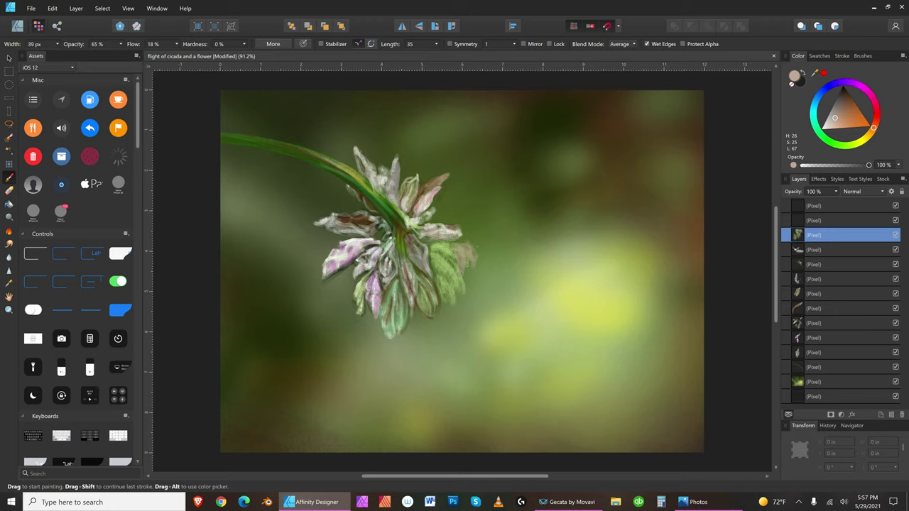
{"action": "key", "text": "bracketleft"}
{"action": "key", "text": "bracketleft"}
{"action": "key", "text": "bracketright"}
{"action": "key", "text": "bracketright"}
Paint a pale highlight (hue 26, saturation 16, lightness 87) across the top of the tan petal.
{"action": "left_click", "coordinate": [824, 126]}
{"action": "left_click_drag", "start_coordinate": [450, 244], "coordinate": [473, 247]}
{"action": "key", "text": "bracketleft"}
{"action": "key", "text": "bracketleft"}
{"action": "key", "text": "bracketleft"}
{"action": "key", "text": "bracketleft"}
{"action": "key", "text": "bracketleft"}
{"action": "key", "text": "bracketright"}
{"action": "key", "text": "bracketright"}
{"action": "key", "text": "bracketright"}
{"action": "key", "text": "bracketright"}
{"action": "key", "text": "bracketright"}
{"action": "key", "text": "bracketright"}
{"action": "key", "text": "bracketright"}
{"action": "key", "text": "bracketright"}
{"action": "key", "text": "bracketleft"}
{"action": "key", "text": "bracketleft"}
{"action": "key", "text": "bracketleft"}
{"action": "key", "text": "bracketleft"}
{"action": "key", "text": "bracketleft"}
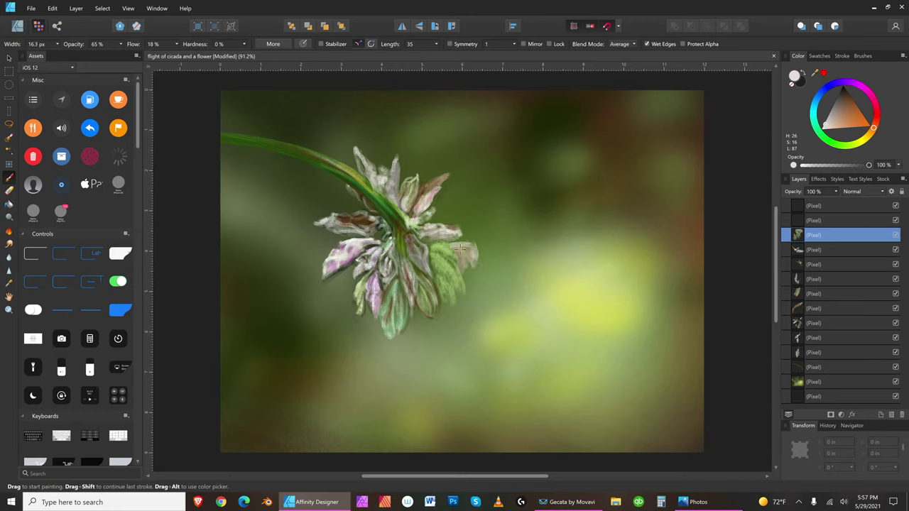
Extend the pale highlights around the tan petal's upper and outer edges with a varying brush width.
{"action": "key", "text": "bracketright"}
{"action": "key", "text": "bracketright"}
{"action": "key", "text": "bracketright"}
{"action": "key", "text": "bracketleft"}
{"action": "key", "text": "bracketleft"}
{"action": "key", "text": "bracketleft"}
{"action": "key", "text": "bracketleft"}
{"action": "key", "text": "bracketright"}
{"action": "key", "text": "bracketright"}
{"action": "key", "text": "bracketright"}
{"action": "key", "text": "bracketright"}
{"action": "key", "text": "bracketright"}
{"action": "key", "text": "bracketleft"}
{"action": "key", "text": "bracketleft"}
{"action": "key", "text": "bracketright"}
{"action": "key", "text": "bracketleft"}
{"action": "key", "text": "bracketleft"}
{"action": "key", "text": "bracketleft"}
{"action": "key", "text": "bracketleft"}
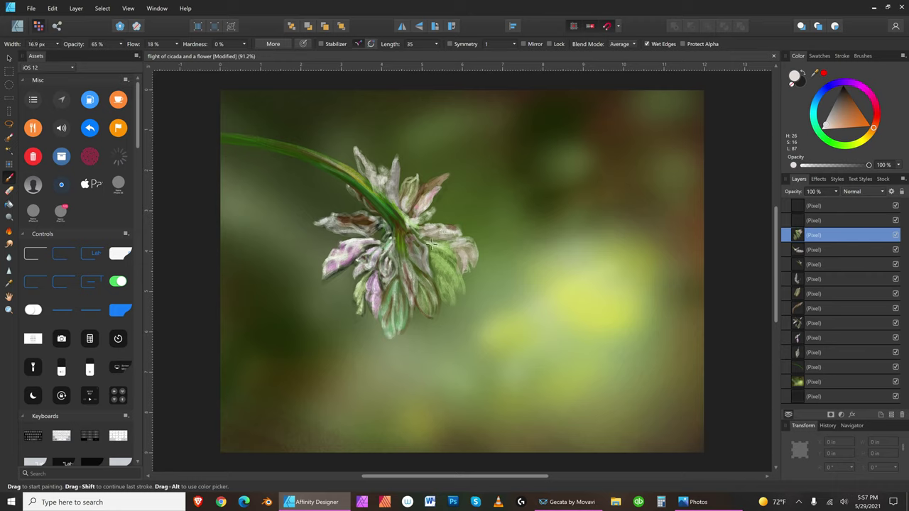
Add pale highlight strokes along the upper parts of the green petals, varying the brush width.
{"action": "left_click_drag", "start_coordinate": [446, 245], "coordinate": [450, 252]}
{"action": "key", "text": "bracketright"}
{"action": "key", "text": "bracketright"}
{"action": "key", "text": "bracketright"}
{"action": "key", "text": "bracketright"}
{"action": "key", "text": "bracketright"}
{"action": "key", "text": "bracketright"}
{"action": "key", "text": "bracketleft"}
{"action": "key", "text": "bracketleft"}
{"action": "key", "text": "bracketleft"}
{"action": "key", "text": "bracketleft"}
{"action": "key", "text": "bracketleft"}
{"action": "key", "text": "bracketleft"}
{"action": "key", "text": "bracketleft"}
{"action": "key", "text": "bracketright"}
{"action": "key", "text": "bracketright"}
{"action": "key", "text": "bracketright"}
{"action": "key", "text": "bracketleft"}
{"action": "key", "text": "bracketleft"}
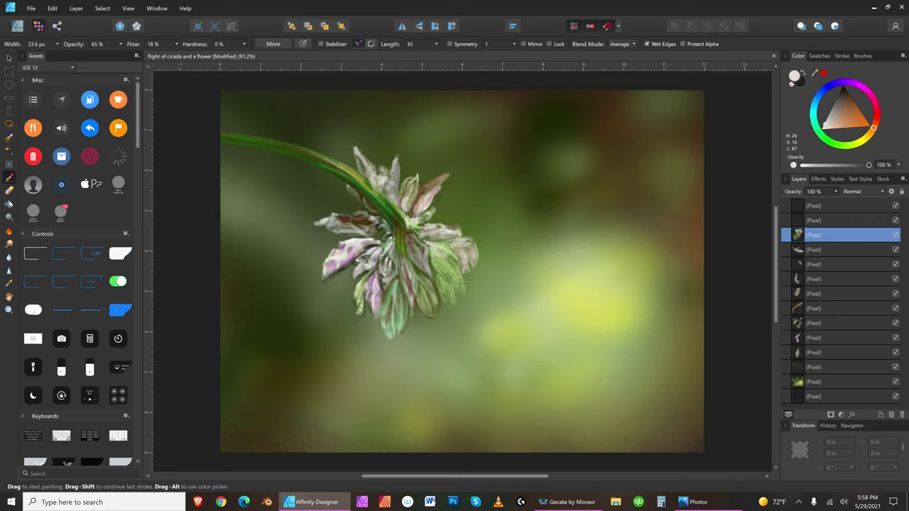
Outline the tan petal's outer edge with dark brown (hue 26, saturation 68, lightness 20).
{"action": "left_click", "coordinate": [855, 96]}
{"action": "key", "text": "bracketleft"}
{"action": "key", "text": "bracketright"}
{"action": "key", "text": "bracketright"}
{"action": "left_click_drag", "start_coordinate": [475, 267], "coordinate": [467, 225]}
{"action": "key", "text": "bracketright"}
{"action": "key", "text": "bracketright"}
{"action": "key", "text": "bracketright"}
{"action": "key", "text": "bracketleft"}
{"action": "key", "text": "bracketleft"}
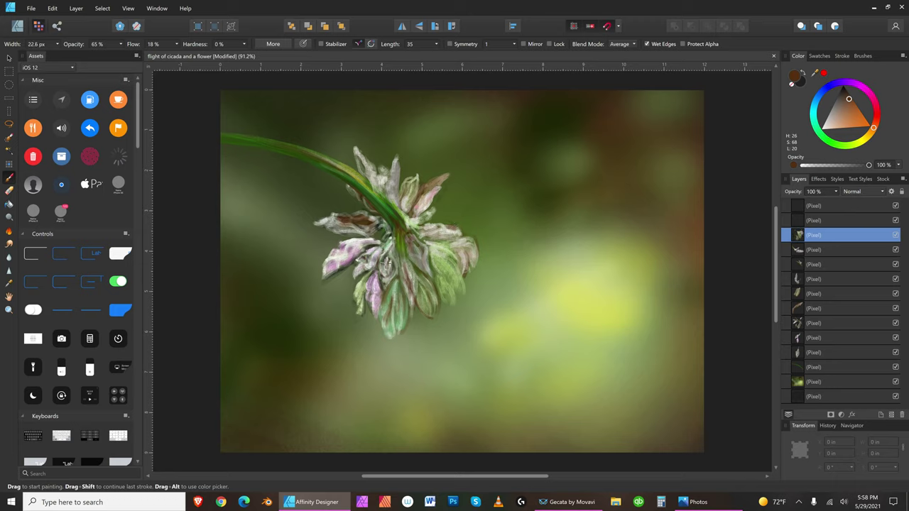
Paint a narrow dark brown contour along the lower and outer edges of the green petals.
{"action": "key", "text": "bracketleft"}
{"action": "key", "text": "bracketleft"}
{"action": "key", "text": "bracketright"}
{"action": "left_click_drag", "start_coordinate": [440, 304], "coordinate": [466, 271]}
{"action": "key", "text": "bracketleft"}
Shade the green petals with a softer brown (hue 26, saturation 43, lightness 28), using a wider brush.
{"action": "left_click", "coordinate": [846, 105]}
{"action": "key", "text": "bracketleft"}
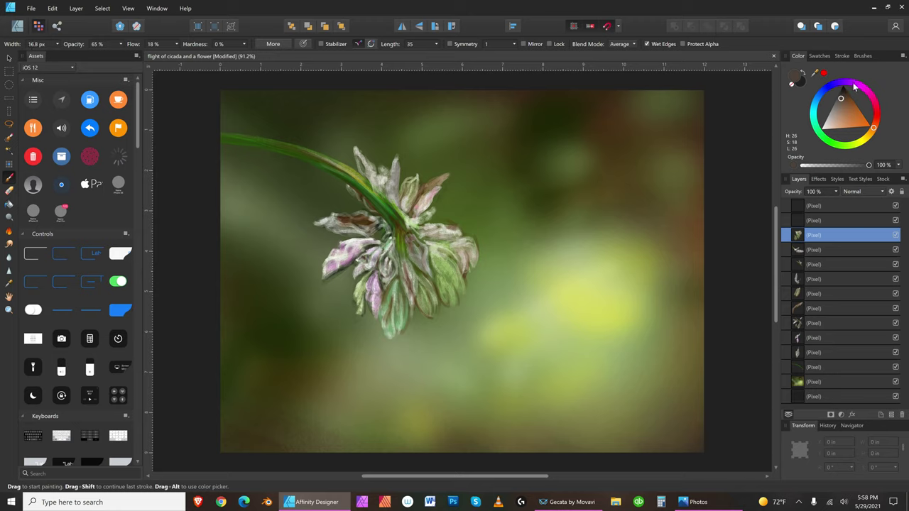
{"action": "key", "text": "bracketright"}
{"action": "key", "text": "bracketright"}
{"action": "key", "text": "bracketright"}
{"action": "key", "text": "bracketright"}
{"action": "key", "text": "bracketleft"}
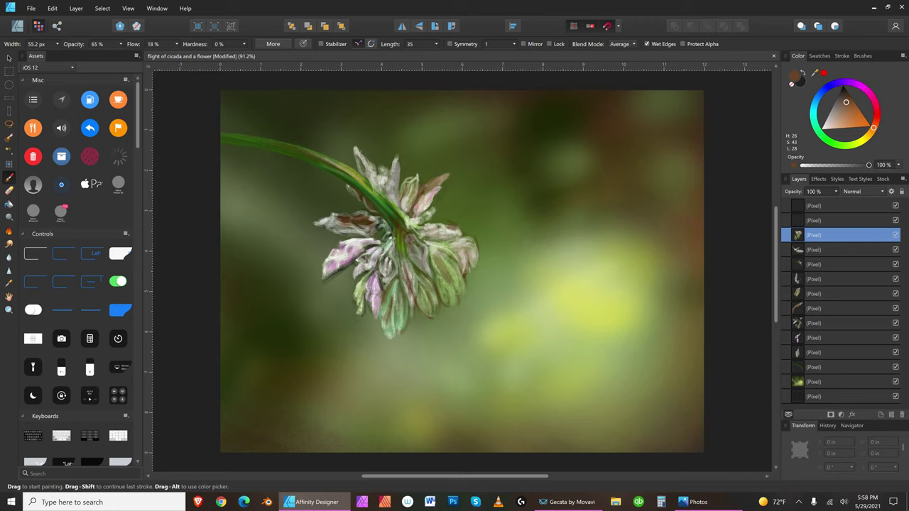
{"action": "key", "text": "bracketright"}
Switch the brush colour to white (lightness 100) and add fine highlights to the green and tan petals.
{"action": "left_click", "coordinate": [820, 129]}
{"action": "key", "text": "bracketleft"}
{"action": "key", "text": "bracketleft"}
{"action": "key", "text": "bracketleft"}
{"action": "key", "text": "bracketleft"}
{"action": "key", "text": "bracketleft"}
{"action": "key", "text": "bracketleft"}
{"action": "key", "text": "bracketleft"}
{"action": "key", "text": "bracketright"}
{"action": "key", "text": "bracketright"}
{"action": "key", "text": "bracketright"}
{"action": "key", "text": "bracketright"}
{"action": "key", "text": "bracketright"}
{"action": "key", "text": "bracketright"}
{"action": "key", "text": "bracketleft"}
{"action": "key", "text": "bracketright"}
{"action": "key", "text": "bracketright"}
{"action": "key", "text": "bracketright"}
{"action": "key", "text": "bracketright"}
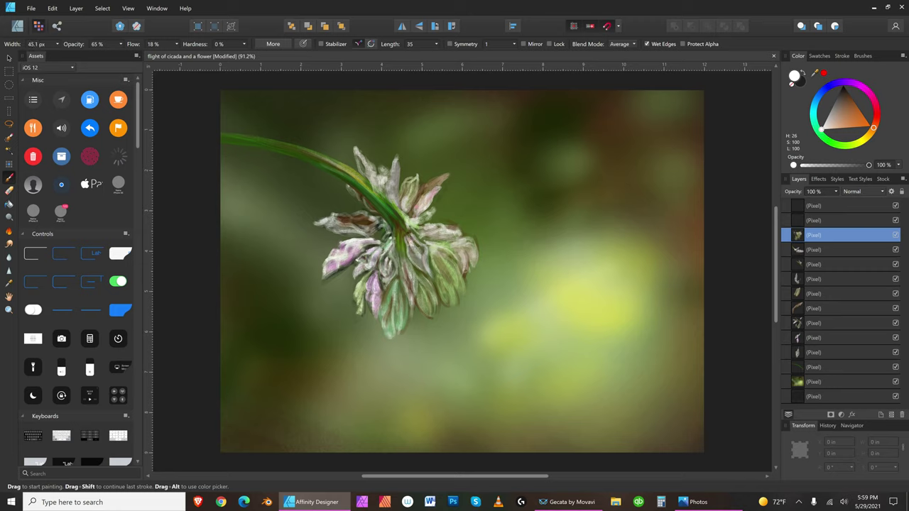
Brighten the green petals' ridges and edges with more white strokes, alternating narrow and wide brush widths.
{"action": "key", "text": "bracketleft"}
{"action": "key", "text": "bracketleft"}
{"action": "key", "text": "bracketright"}
{"action": "key", "text": "bracketleft"}
{"action": "key", "text": "bracketleft"}
{"action": "key", "text": "bracketright"}
{"action": "key", "text": "bracketright"}
{"action": "key", "text": "bracketright"}
{"action": "key", "text": "bracketright"}
{"action": "key", "text": "bracketleft"}
{"action": "key", "text": "bracketleft"}
{"action": "key", "text": "bracketleft"}
{"action": "key", "text": "bracketleft"}
{"action": "key", "text": "bracketleft"}
{"action": "key", "text": "bracketleft"}
{"action": "key", "text": "bracketright"}
{"action": "key", "text": "bracketright"}
{"action": "key", "text": "bracketright"}
{"action": "key", "text": "bracketright"}
{"action": "key", "text": "bracketright"}
{"action": "key", "text": "bracketright"}
{"action": "key", "text": "bracketright"}
{"action": "key", "text": "bracketright"}
{"action": "key", "text": "bracketright"}
{"action": "key", "text": "bracketright"}
{"action": "key", "text": "bracketright"}
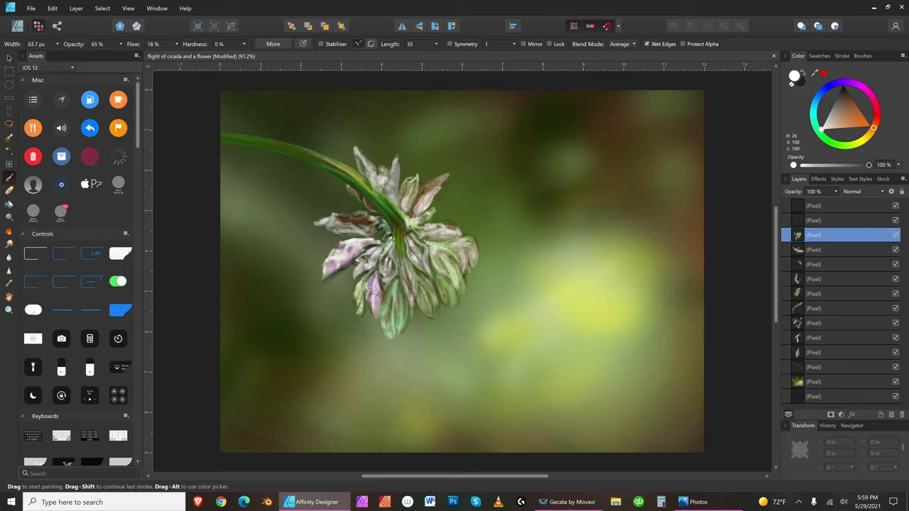
Set the brush colour to near-white (hue 26, saturation 0, lightness 99) and paint fine highlights on the lower-right green petals.
{"action": "key", "text": "bracketright"}
{"action": "key", "text": "bracketright"}
{"action": "key", "text": "bracketleft"}
{"action": "key", "text": "bracketright"}
{"action": "left_click", "coordinate": [823, 126]}
{"action": "key", "text": "bracketleft"}
{"action": "key", "text": "bracketleft"}
{"action": "key", "text": "bracketleft"}
{"action": "key", "text": "bracketleft"}
{"action": "key", "text": "bracketleft"}
{"action": "key", "text": "bracketleft"}
{"action": "key", "text": "bracketright"}
{"action": "key", "text": "bracketright"}
{"action": "key", "text": "bracketright"}
{"action": "left_click_drag", "start_coordinate": [422, 271], "coordinate": [433, 285]}
{"action": "key", "text": "bracketright"}
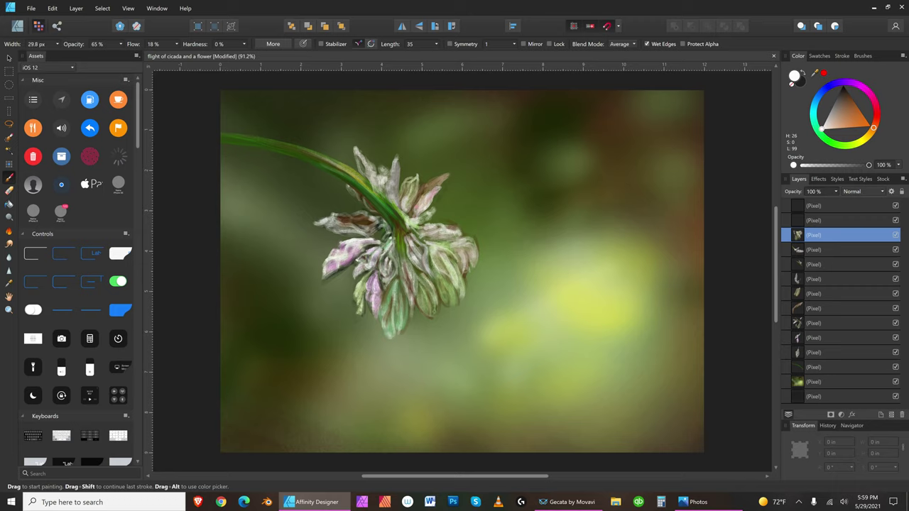
{"action": "key", "text": "bracketleft"}
{"action": "left_click", "coordinate": [426, 312]}
{"action": "left_click", "coordinate": [428, 309]}
{"action": "left_click_drag", "start_coordinate": [426, 310], "coordinate": [426, 292]}
Switch the brush colour to near-black (hue 26, saturation 6, lightness 10) and darken the edges of the flower's right-hand petals.
{"action": "left_click", "coordinate": [842, 91]}
{"action": "key", "text": "bracketleft"}
{"action": "left_click", "coordinate": [462, 230]}
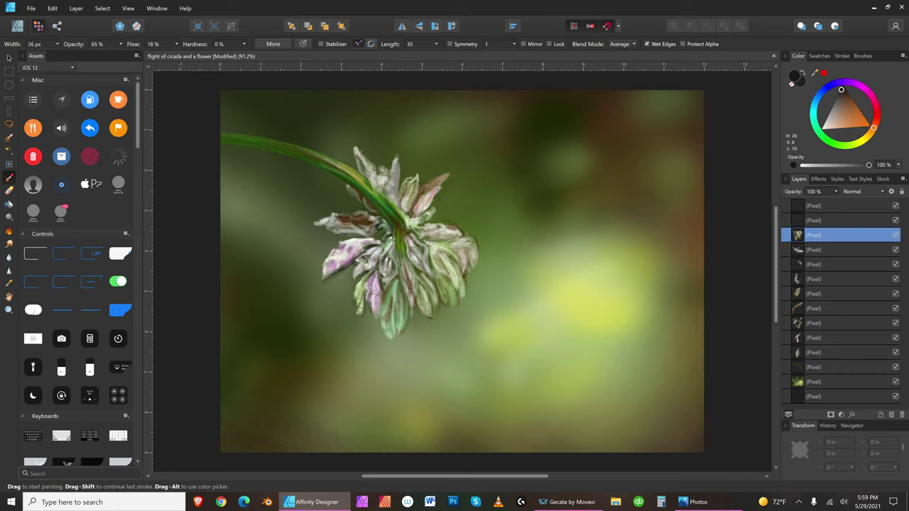
{"action": "left_click_drag", "start_coordinate": [469, 236], "coordinate": [474, 239]}
{"action": "key", "text": "bracketright"}
{"action": "key", "text": "bracketright"}
{"action": "key", "text": "bracketright"}
{"action": "key", "text": "bracketleft"}
{"action": "key", "text": "bracketright"}
{"action": "key", "text": "bracketleft"}
{"action": "key", "text": "bracketleft"}
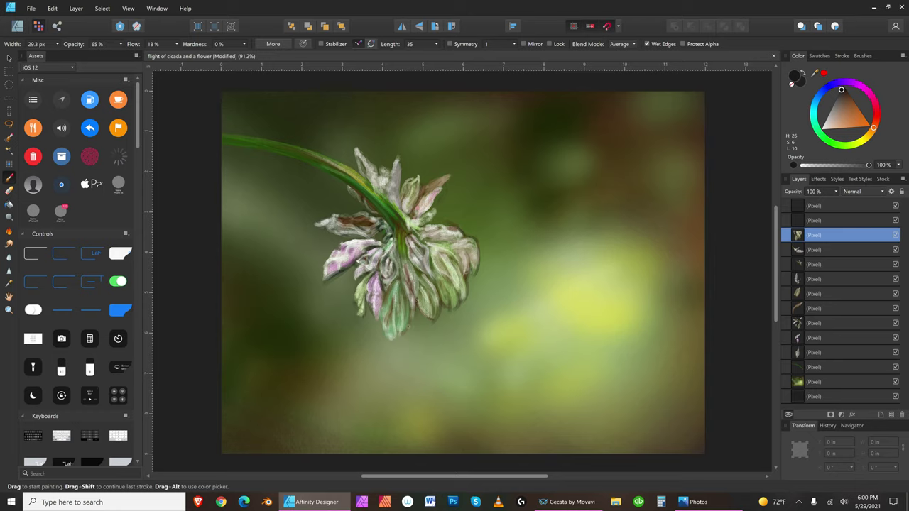
Darken the bottom green petal's outline and tip with near-black strokes of varying width, and save the document.
{"action": "key", "text": "bracketright"}
{"action": "key", "text": "bracketright"}
{"action": "key", "text": "bracketright"}
{"action": "key", "text": "bracketright"}
{"action": "key", "text": "bracketright"}
{"action": "key", "text": "bracketright"}
{"action": "key", "text": "bracketright"}
{"action": "key", "text": "bracketleft"}
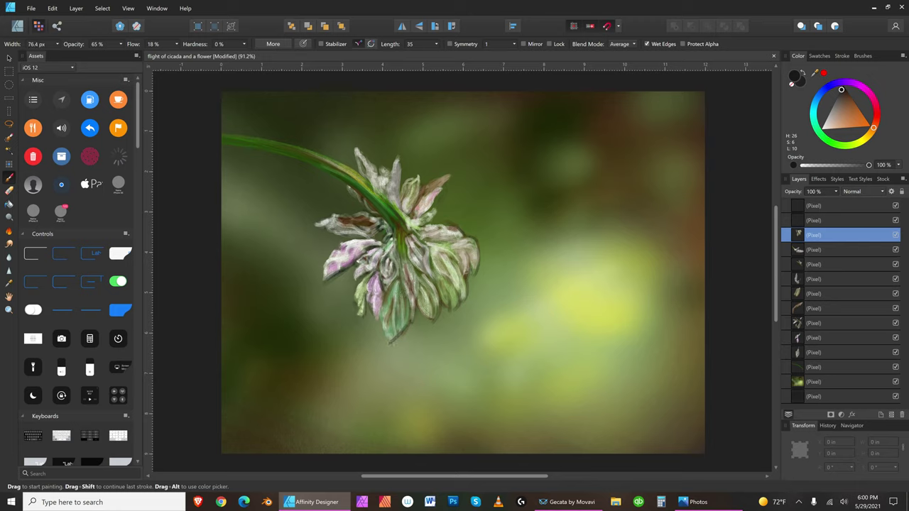
{"action": "key", "text": "bracketleft"}
{"action": "key", "text": "bracketleft"}
{"action": "key", "text": "bracketleft"}
{"action": "key", "text": "bracketleft"}
{"action": "key", "text": "bracketleft"}
{"action": "left_click", "coordinate": [36, 9]}
{"action": "left_click", "coordinate": [38, 85]}
Set the brush colour to off-white (hue 26, saturation 32, lightness 94) and highlight the lower-centre petals beneath the stem with varying brush widths.
{"action": "left_click", "coordinate": [825, 128]}
{"action": "key", "text": "bracketright"}
{"action": "key", "text": "bracketright"}
{"action": "key", "text": "bracketright"}
{"action": "key", "text": "bracketleft"}
{"action": "key", "text": "bracketleft"}
{"action": "key", "text": "bracketleft"}
{"action": "key", "text": "bracketleft"}
{"action": "left_click_drag", "start_coordinate": [400, 262], "coordinate": [407, 307]}
{"action": "key", "text": "bracketleft"}
{"action": "key", "text": "bracketleft"}
{"action": "key", "text": "bracketright"}
{"action": "key", "text": "bracketright"}
{"action": "key", "text": "bracketright"}
{"action": "key", "text": "bracketright"}
{"action": "key", "text": "bracketright"}
{"action": "key", "text": "bracketleft"}
{"action": "key", "text": "bracketleft"}
{"action": "key", "text": "bracketleft"}
{"action": "key", "text": "bracketleft"}
{"action": "key", "text": "bracketleft"}
{"action": "key", "text": "bracketleft"}
{"action": "key", "text": "bracketleft"}
{"action": "key", "text": "bracketright"}
{"action": "key", "text": "bracketright"}
{"action": "key", "text": "bracketright"}
{"action": "key", "text": "bracketright"}
{"action": "key", "text": "bracketright"}
{"action": "key", "text": "bracketright"}
{"action": "key", "text": "bracketright"}
{"action": "key", "text": "bracketright"}
{"action": "key", "text": "bracketright"}
{"action": "key", "text": "bracketright"}
{"action": "key", "text": "bracketleft"}
{"action": "key", "text": "bracketleft"}
{"action": "left_click_drag", "start_coordinate": [412, 274], "coordinate": [415, 299]}
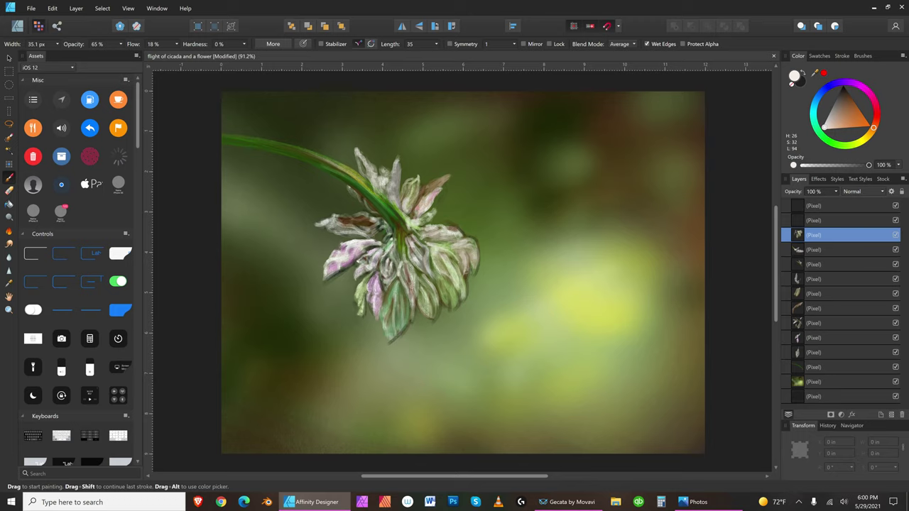
Add off-white highlights along the ridges of the bottom green petal, alternating narrow and wide brush strokes.
{"action": "key", "text": "bracketleft"}
{"action": "key", "text": "bracketleft"}
{"action": "key", "text": "bracketleft"}
{"action": "key", "text": "bracketleft"}
{"action": "key", "text": "bracketleft"}
{"action": "key", "text": "bracketleft"}
{"action": "key", "text": "bracketleft"}
{"action": "key", "text": "bracketleft"}
{"action": "key", "text": "bracketleft"}
{"action": "key", "text": "bracketleft"}
{"action": "key", "text": "bracketright"}
{"action": "key", "text": "bracketright"}
{"action": "key", "text": "bracketright"}
{"action": "key", "text": "bracketright"}
{"action": "key", "text": "bracketright"}
{"action": "key", "text": "bracketright"}
{"action": "key", "text": "bracketright"}
{"action": "key", "text": "bracketright"}
{"action": "key", "text": "bracketright"}
{"action": "key", "text": "bracketright"}
{"action": "key", "text": "bracketright"}
{"action": "key", "text": "bracketright"}
{"action": "key", "text": "bracketright"}
{"action": "key", "text": "bracketright"}
{"action": "key", "text": "bracketleft"}
{"action": "key", "text": "bracketleft"}
{"action": "key", "text": "bracketleft"}
{"action": "key", "text": "bracketleft"}
{"action": "key", "text": "bracketleft"}
{"action": "key", "text": "bracketright"}
{"action": "key", "text": "bracketright"}
{"action": "key", "text": "bracketright"}
{"action": "key", "text": "bracketleft"}
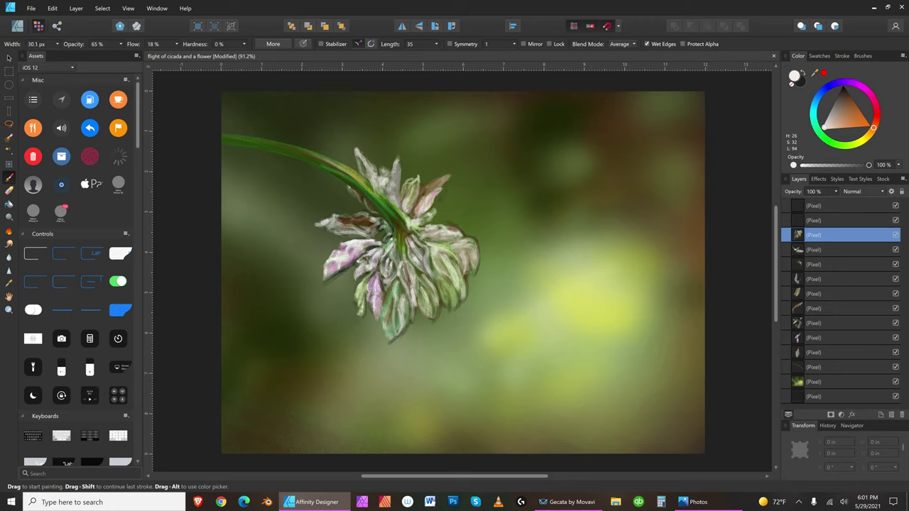
Brighten the bottom green petal's lower part beside the pink petal with more off-white strokes, and save the document.
{"action": "key", "text": "bracketleft"}
{"action": "key", "text": "bracketleft"}
{"action": "key", "text": "bracketright"}
{"action": "key", "text": "bracketright"}
{"action": "key", "text": "bracketright"}
{"action": "key", "text": "bracketright"}
{"action": "key", "text": "bracketleft"}
{"action": "key", "text": "bracketleft"}
{"action": "key", "text": "bracketleft"}
{"action": "key", "text": "bracketleft"}
{"action": "key", "text": "bracketleft"}
{"action": "key", "text": "bracketright"}
{"action": "key", "text": "bracketright"}
{"action": "key", "text": "bracketright"}
{"action": "key", "text": "bracketright"}
{"action": "key", "text": "bracketleft"}
{"action": "key", "text": "bracketleft"}
{"action": "key", "text": "bracketleft"}
{"action": "left_click", "coordinate": [31, 8]}
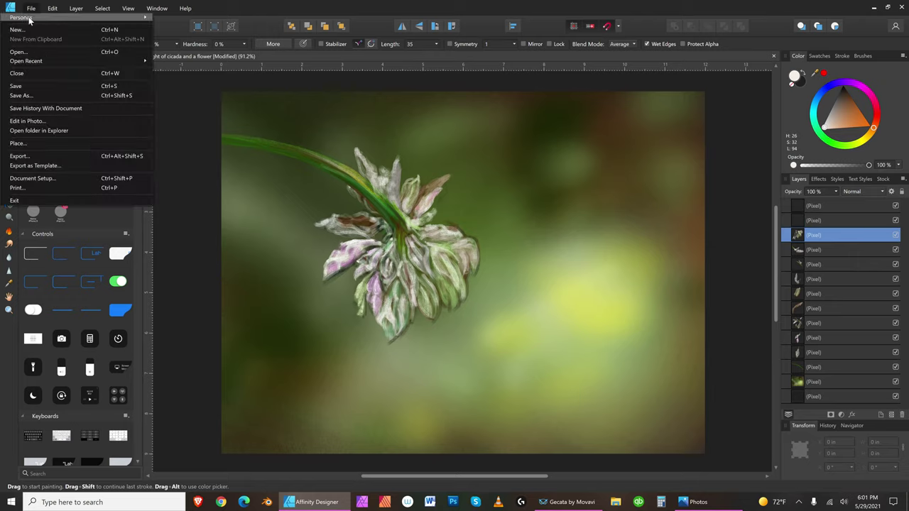
{"action": "left_click", "coordinate": [47, 85]}
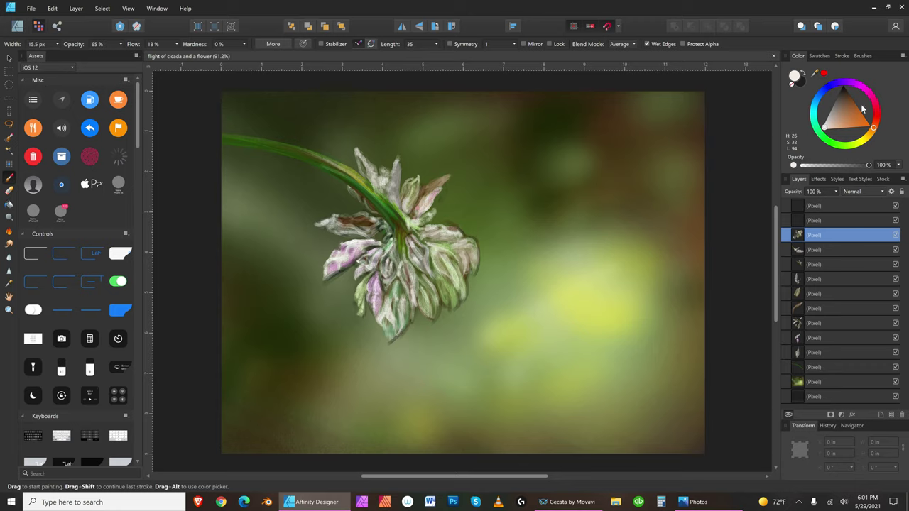
On the empty layer above, set a pale grey-beige brush (hue 26, saturation 20, lightness 76) and paint new petals right of the stem joint.
{"action": "left_click", "coordinate": [843, 220]}
{"action": "mouse_move", "coordinate": [828, 130]}
{"action": "left_mouse_down"}
{"action": "mouse_move", "coordinate": [839, 119]}
{"action": "mouse_move", "coordinate": [827, 124]}
{"action": "left_mouse_up"}
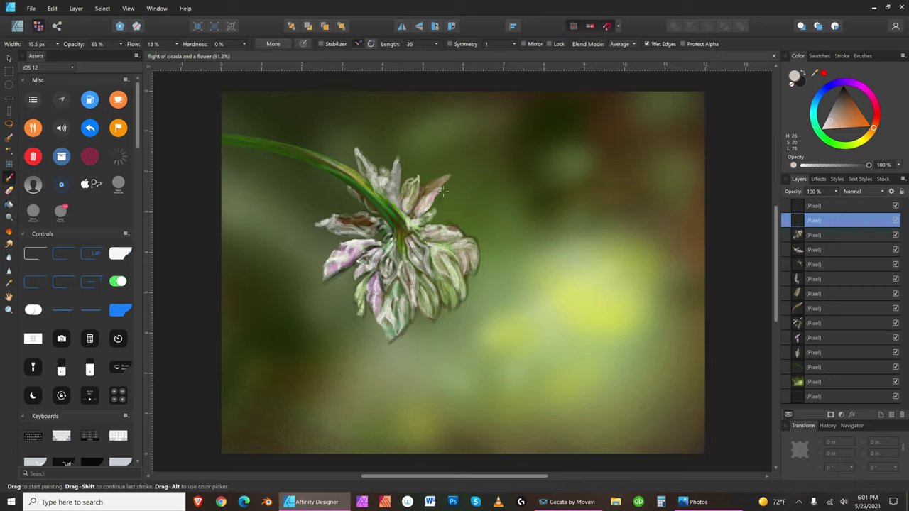
{"action": "key", "text": "bracketright"}
{"action": "key", "text": "bracketright"}
{"action": "key", "text": "bracketright"}
{"action": "key", "text": "bracketright"}
{"action": "key", "text": "bracketright"}
{"action": "left_click_drag", "start_coordinate": [439, 213], "coordinate": [439, 220]}
{"action": "key", "text": "bracketleft"}
{"action": "mouse_move", "coordinate": [445, 206]}
{"action": "left_mouse_down"}
{"action": "mouse_move", "coordinate": [454, 207]}
{"action": "mouse_move", "coordinate": [440, 206]}
{"action": "left_mouse_up"}
{"action": "key", "text": "bracketleft"}
{"action": "key", "text": "bracketleft"}
{"action": "key", "text": "bracketleft"}
{"action": "key", "text": "bracketleft"}
{"action": "key", "text": "bracketleft"}
{"action": "key", "text": "bracketleft"}
{"action": "key", "text": "bracketleft"}
{"action": "key", "text": "bracketright"}
{"action": "key", "text": "bracketright"}
{"action": "key", "text": "bracketright"}
{"action": "key", "text": "bracketright"}
{"action": "key", "text": "bracketleft"}
{"action": "key", "text": "bracketleft"}
{"action": "key", "text": "bracketleft"}
{"action": "key", "text": "bracketleft"}
Set the brush colour to mid grey-brown (hue 26, saturation 19, lightness 45) and shade the new petals with varying brush widths.
{"action": "left_click_drag", "start_coordinate": [836, 112], "coordinate": [843, 102]}
{"action": "key", "text": "bracketright"}
{"action": "key", "text": "bracketright"}
{"action": "key", "text": "bracketright"}
{"action": "key", "text": "bracketright"}
{"action": "key", "text": "bracketright"}
{"action": "key", "text": "bracketright"}
{"action": "key", "text": "bracketleft"}
{"action": "key", "text": "bracketleft"}
{"action": "key", "text": "bracketleft"}
{"action": "key", "text": "bracketleft"}
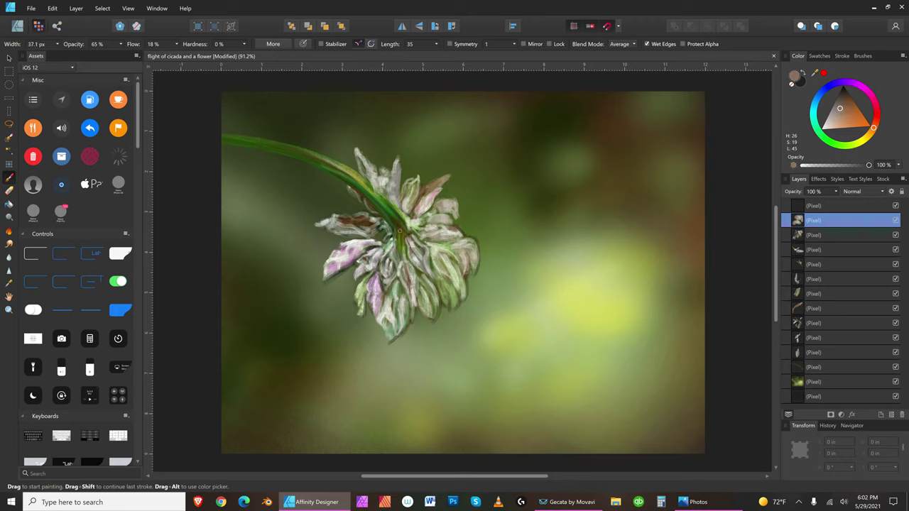
Set the brush to dark brown (hue 26, saturation 72, lightness 16) and define the new petals' outlines and folds with varying widths.
{"action": "left_click", "coordinate": [848, 96]}
{"action": "key", "text": "bracketleft"}
{"action": "key", "text": "bracketleft"}
{"action": "key", "text": "bracketleft"}
{"action": "key", "text": "bracketleft"}
{"action": "mouse_move", "coordinate": [441, 201]}
{"action": "left_mouse_down"}
{"action": "mouse_move", "coordinate": [453, 201]}
{"action": "mouse_move", "coordinate": [459, 216]}
{"action": "left_mouse_up"}
{"action": "key", "text": "bracketright"}
{"action": "key", "text": "bracketleft"}
{"action": "key", "text": "bracketleft"}
{"action": "key", "text": "bracketleft"}
{"action": "key", "text": "bracketleft"}
{"action": "key", "text": "bracketright"}
{"action": "key", "text": "bracketright"}
{"action": "key", "text": "bracketright"}
{"action": "key", "text": "bracketright"}
{"action": "key", "text": "bracketleft"}
{"action": "key", "text": "bracketleft"}
{"action": "key", "text": "bracketleft"}
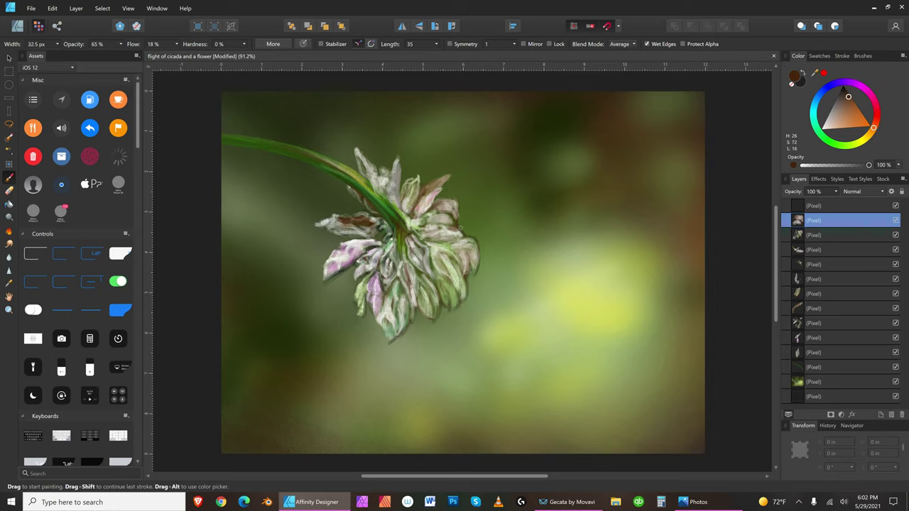
Deepen the gaps between the petals right of the stem with dark grey-brown strokes (hue 26, saturation 20, lightness 18).
{"action": "key", "text": "bracketleft"}
{"action": "key", "text": "bracketleft"}
{"action": "key", "text": "bracketleft"}
{"action": "key", "text": "bracketright"}
{"action": "key", "text": "bracketright"}
{"action": "key", "text": "bracketright"}
{"action": "key", "text": "bracketright"}
{"action": "key", "text": "bracketright"}
{"action": "key", "text": "bracketleft"}
{"action": "key", "text": "bracketleft"}
{"action": "key", "text": "bracketleft"}
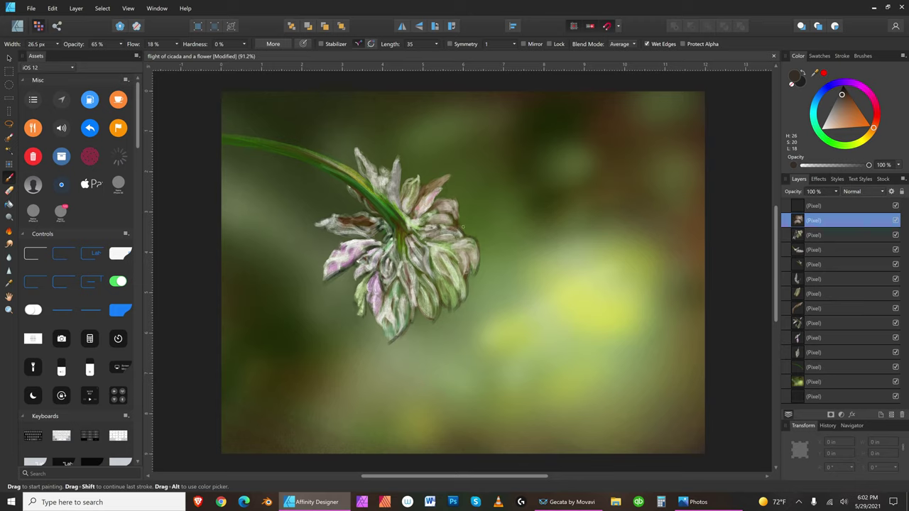
Set the brush colour to white (hue 26, saturation 100, lightness 100) and highlight the petals around the stem joint with varying widths.
{"action": "left_click_drag", "start_coordinate": [827, 127], "coordinate": [804, 138]}
{"action": "key", "text": "bracketleft"}
{"action": "key", "text": "bracketright"}
{"action": "key", "text": "bracketright"}
{"action": "key", "text": "bracketright"}
{"action": "key", "text": "bracketleft"}
{"action": "key", "text": "bracketleft"}
{"action": "key", "text": "bracketleft"}
{"action": "key", "text": "bracketright"}
{"action": "key", "text": "bracketright"}
{"action": "key", "text": "bracketright"}
{"action": "key", "text": "bracketright"}
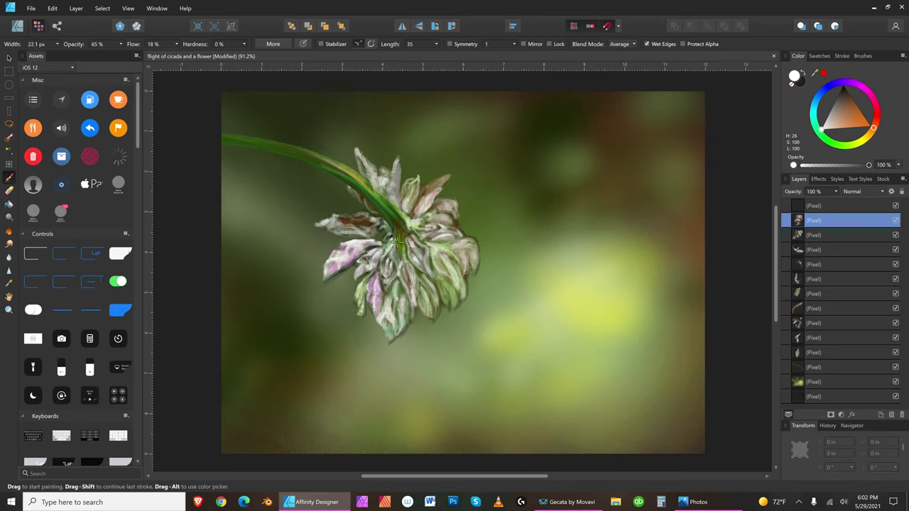
Paint long white highlights down the lower-right green petals.
{"action": "key", "text": "bracketright"}
{"action": "key", "text": "bracketright"}
{"action": "key", "text": "bracketright"}
{"action": "key", "text": "bracketright"}
{"action": "key", "text": "bracketleft"}
{"action": "key", "text": "bracketleft"}
{"action": "left_click_drag", "start_coordinate": [447, 258], "coordinate": [466, 293]}
{"action": "mouse_move", "coordinate": [460, 263]}
{"action": "left_mouse_down"}
{"action": "mouse_move", "coordinate": [446, 321]}
{"action": "mouse_move", "coordinate": [467, 260]}
{"action": "mouse_move", "coordinate": [465, 300]}
{"action": "left_mouse_up"}
Add more white highlights across the flower's petals with varying brush widths, and save the document.
{"action": "key", "text": "]"}
{"action": "key", "text": "bracketleft"}
{"action": "key", "text": "bracketleft"}
{"action": "key", "text": "bracketleft"}
{"action": "key", "text": "bracketleft"}
{"action": "key", "text": "bracketright"}
{"action": "key", "text": "bracketright"}
{"action": "key", "text": "bracketright"}
{"action": "key", "text": "bracketright"}
{"action": "key", "text": "bracketright"}
{"action": "key", "text": "bracketright"}
{"action": "key", "text": "bracketright"}
{"action": "key", "text": "bracketright"}
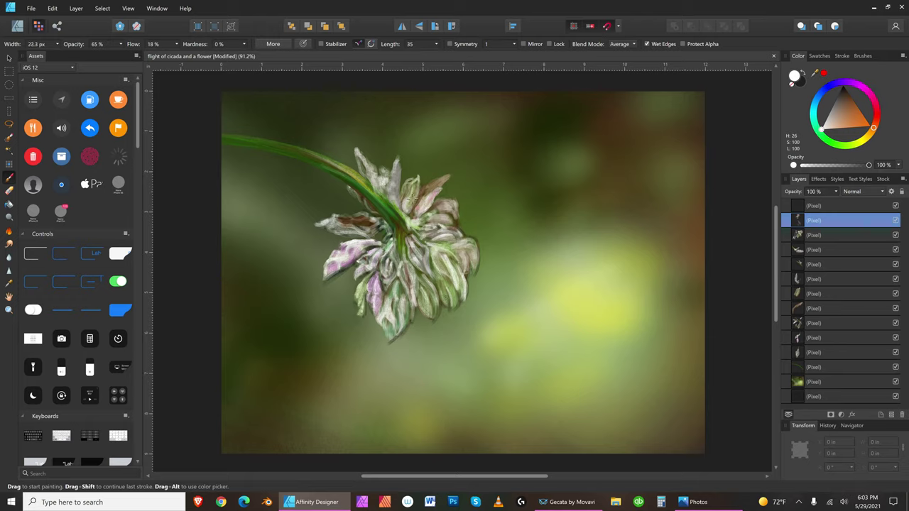
{"action": "left_click", "coordinate": [32, 9]}
{"action": "left_click", "coordinate": [43, 85]}
Set the brush to dark grey-brown (hue 26, saturation 24, lightness 19) and shade between the lower-centre petals beneath the stem.
{"action": "left_click", "coordinate": [842, 96]}
{"action": "key", "text": "]"}
{"action": "key", "text": "]"}
{"action": "key", "text": "]"}
{"action": "left_click_drag", "start_coordinate": [409, 247], "coordinate": [420, 294]}
{"action": "key", "text": "bracketleft"}
{"action": "key", "text": "bracketleft"}
{"action": "key", "text": "bracketleft"}
{"action": "key", "text": "["}
{"action": "key", "text": "bracketright"}
{"action": "key", "text": "bracketright"}
{"action": "key", "text": "bracketright"}
{"action": "key", "text": "bracketright"}
{"action": "key", "text": "bracketright"}
{"action": "key", "text": "bracketleft"}
{"action": "key", "text": "bracketleft"}
{"action": "key", "text": "bracketleft"}
{"action": "key", "text": "bracketleft"}
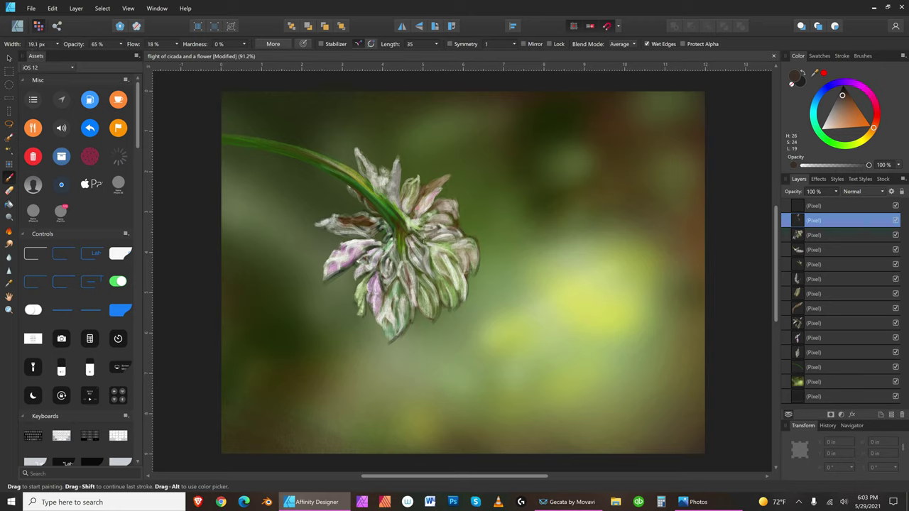
Darken the creases of the petals right of the stem and the lower-right green petals, varying the brush width.
{"action": "key", "text": "bracketright"}
{"action": "key", "text": "bracketright"}
{"action": "key", "text": "bracketright"}
{"action": "key", "text": "bracketleft"}
{"action": "key", "text": "bracketleft"}
{"action": "key", "text": "bracketleft"}
{"action": "key", "text": "bracketleft"}
{"action": "key", "text": "bracketleft"}
{"action": "key", "text": "bracketleft"}
{"action": "key", "text": "bracketleft"}
{"action": "key", "text": "bracketleft"}
{"action": "key", "text": "bracketleft"}
{"action": "key", "text": "bracketright"}
{"action": "key", "text": "bracketright"}
{"action": "key", "text": "bracketright"}
{"action": "key", "text": "bracketright"}
{"action": "key", "text": "bracketleft"}
{"action": "key", "text": "bracketleft"}
{"action": "key", "text": "bracketleft"}
{"action": "key", "text": "bracketleft"}
{"action": "key", "text": "bracketleft"}
{"action": "key", "text": "bracketleft"}
{"action": "left_click_drag", "start_coordinate": [448, 254], "coordinate": [454, 269]}
{"action": "key", "text": "bracketright"}
{"action": "key", "text": "bracketright"}
{"action": "key", "text": "bracketright"}
{"action": "key", "text": "bracketright"}
{"action": "key", "text": "bracketright"}
{"action": "key", "text": "bracketright"}
Set the brush colour to light pink (hue 302, saturation 86, lightness 90) and narrow the brush to 19.9 px.
{"action": "left_click", "coordinate": [862, 88]}
{"action": "key", "text": "bracketleft"}
{"action": "key", "text": "bracketleft"}
{"action": "key", "text": "bracketleft"}
{"action": "key", "text": "bracketleft"}
{"action": "left_click", "coordinate": [859, 121]}
{"action": "left_click", "coordinate": [859, 130]}
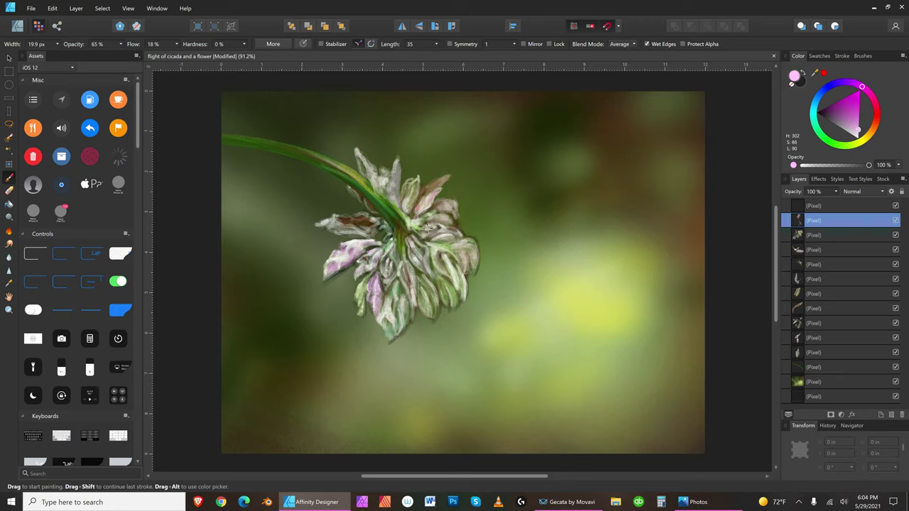
Set the brush to very dark red (hue 8, saturation 100, lightness 12) and shade the lower-right petals, varying the brush width.
{"action": "left_click", "coordinate": [876, 120]}
{"action": "left_click", "coordinate": [842, 94]}
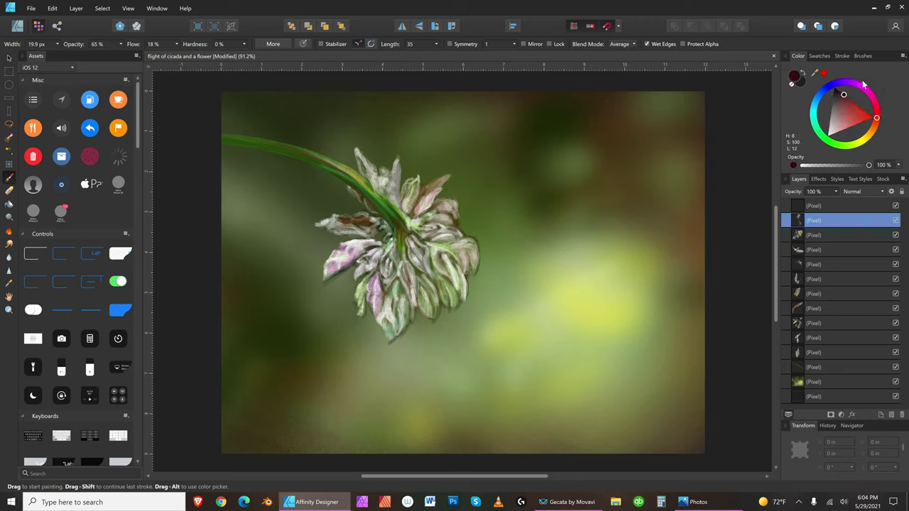
{"action": "key", "text": "]"}
{"action": "key", "text": "]"}
{"action": "key", "text": "]"}
{"action": "key", "text": "]"}
{"action": "key", "text": "bracketright"}
{"action": "key", "text": "bracketright"}
{"action": "key", "text": "bracketleft"}
{"action": "key", "text": "bracketleft"}
{"action": "key", "text": "bracketright"}
{"action": "key", "text": "bracketleft"}
{"action": "key", "text": "bracketright"}
{"action": "key", "text": "bracketleft"}
{"action": "key", "text": "bracketright"}
{"action": "key", "text": "bracketleft"}
{"action": "key", "text": "bracketleft"}
{"action": "key", "text": "bracketleft"}
{"action": "key", "text": "bracketleft"}
{"action": "key", "text": "bracketleft"}
{"action": "key", "text": "bracketleft"}
{"action": "key", "text": "bracketleft"}
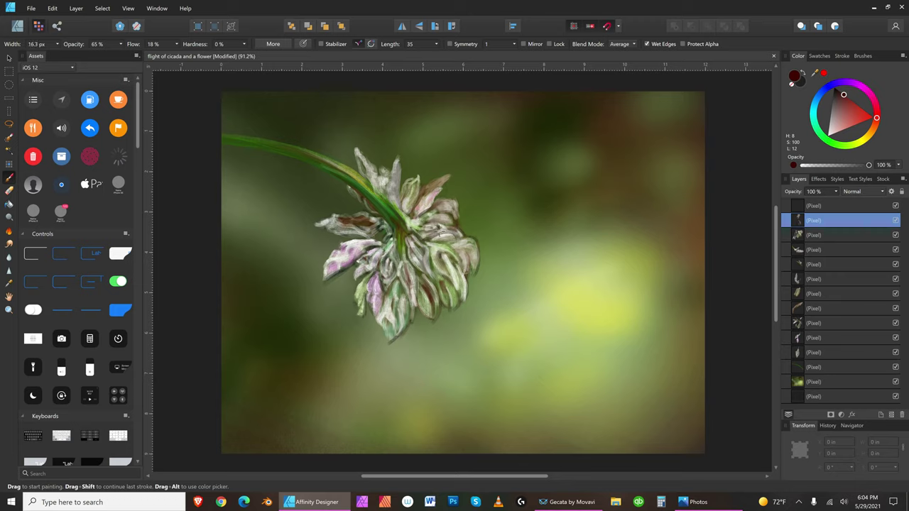
Continue the dark red shading on the flower's petals, narrow the brush to 1 px and save the document.
{"action": "key", "text": "bracketright"}
{"action": "key", "text": "bracketright"}
{"action": "key", "text": "bracketright"}
{"action": "key", "text": "bracketright"}
{"action": "key", "text": "bracketright"}
{"action": "key", "text": "bracketright"}
{"action": "key", "text": "bracketright"}
{"action": "key", "text": "bracketleft"}
{"action": "key", "text": "bracketleft"}
{"action": "key", "text": "bracketleft"}
{"action": "key", "text": "bracketleft"}
{"action": "key", "text": "bracketleft"}
{"action": "key", "text": "bracketleft"}
{"action": "key", "text": "bracketleft"}
{"action": "key", "text": "bracketleft"}
{"action": "key", "text": "bracketleft"}
{"action": "left_click", "coordinate": [32, 8]}
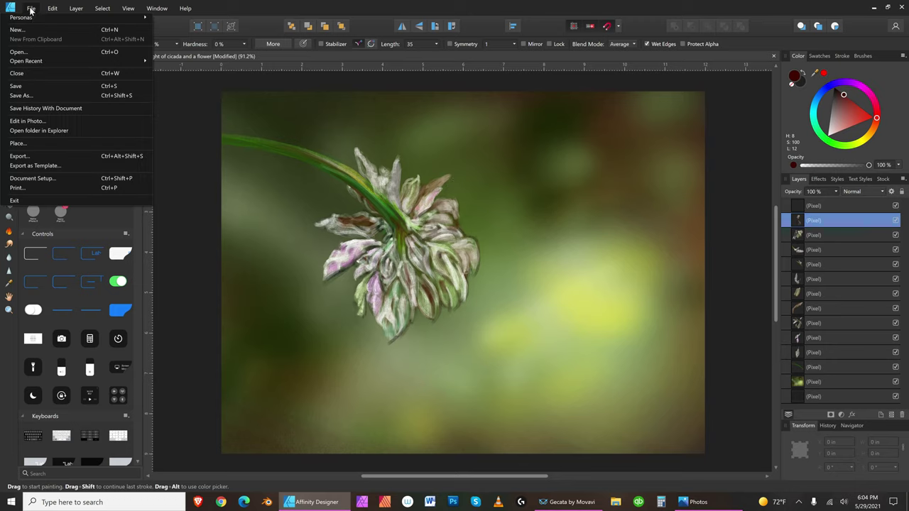
{"action": "left_click", "coordinate": [45, 86]}
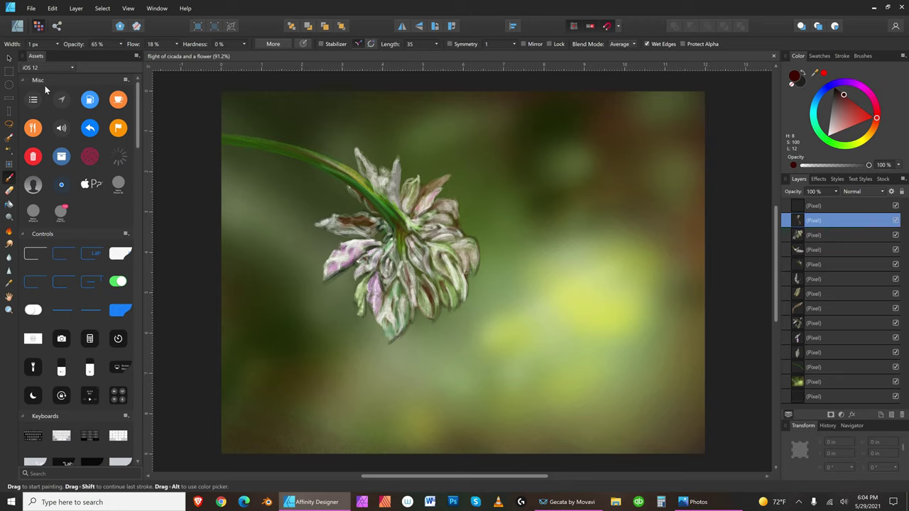
Set the brush to golden yellow (hue 42, saturation 100, lightness 52) and tint the upper and upper-right petals with varying brush widths.
{"action": "left_click_drag", "start_coordinate": [865, 137], "coordinate": [873, 140]}
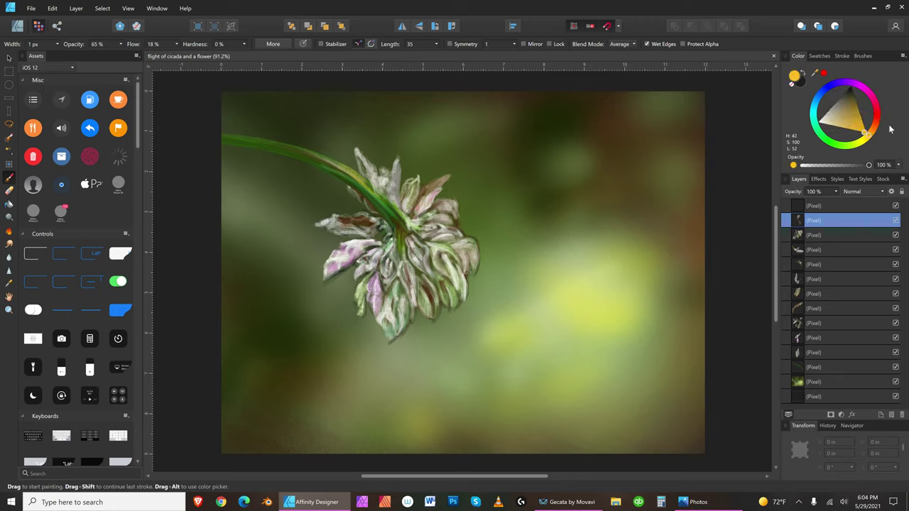
{"action": "key", "text": "bracketright"}
{"action": "key", "text": "bracketright"}
{"action": "key", "text": "bracketright"}
{"action": "key", "text": "bracketright"}
{"action": "key", "text": "bracketright"}
{"action": "key", "text": "bracketright"}
{"action": "key", "text": "bracketright"}
{"action": "key", "text": "bracketright"}
{"action": "key", "text": "bracketright"}
{"action": "key", "text": "bracketright"}
{"action": "key", "text": "bracketright"}
{"action": "key", "text": "bracketright"}
{"action": "key", "text": "bracketright"}
{"action": "key", "text": "bracketright"}
{"action": "key", "text": "bracketright"}
{"action": "key", "text": "bracketright"}
{"action": "key", "text": "bracketleft"}
{"action": "key", "text": "bracketleft"}
{"action": "key", "text": "bracketleft"}
{"action": "key", "text": "bracketleft"}
{"action": "key", "text": "bracketleft"}
{"action": "key", "text": "bracketleft"}
{"action": "key", "text": "bracketleft"}
{"action": "key", "text": "bracketleft"}
{"action": "key", "text": "bracketright"}
{"action": "key", "text": "bracketright"}
{"action": "key", "text": "bracketright"}
{"action": "key", "text": "bracketright"}
{"action": "key", "text": "bracketright"}
{"action": "key", "text": "bracketright"}
{"action": "key", "text": "bracketright"}
{"action": "key", "text": "bracketleft"}
{"action": "key", "text": "bracketleft"}
{"action": "key", "text": "bracketleft"}
{"action": "key", "text": "bracketleft"}
{"action": "key", "text": "bracketright"}
{"action": "key", "text": "bracketright"}
{"action": "key", "text": "bracketright"}
{"action": "key", "text": "bracketright"}
{"action": "key", "text": "bracketright"}
{"action": "key", "text": "bracketleft"}
{"action": "key", "text": "bracketleft"}
{"action": "key", "text": "bracketleft"}
{"action": "key", "text": "bracketleft"}
{"action": "key", "text": "bracketright"}
{"action": "key", "text": "bracketright"}
{"action": "key", "text": "bracketleft"}
{"action": "key", "text": "bracketleft"}
{"action": "key", "text": "bracketleft"}
{"action": "key", "text": "bracketright"}
{"action": "key", "text": "bracketright"}
{"action": "key", "text": "bracketright"}
{"action": "key", "text": "bracketright"}
{"action": "key", "text": "bracketright"}
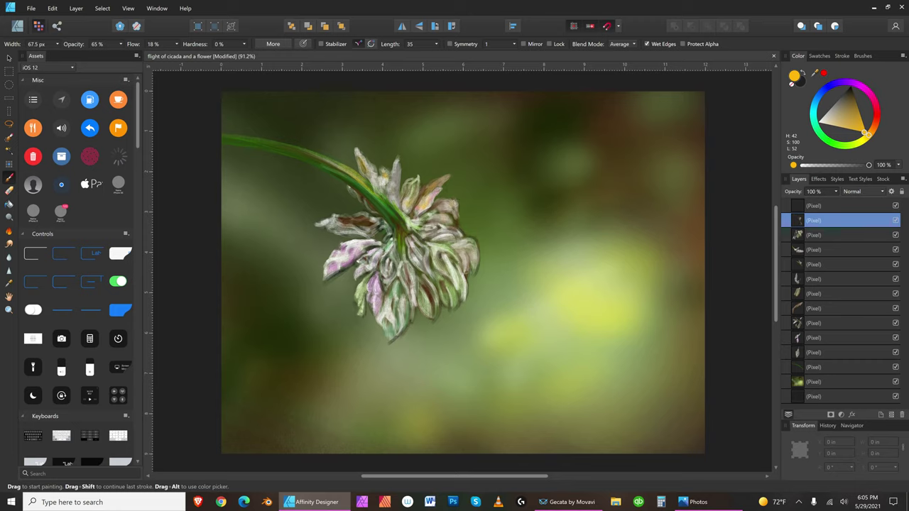
Add golden yellow highlights to the brown petal left of the stem and the petals on the flower's right side.
{"action": "key", "text": "bracketleft"}
{"action": "key", "text": "bracketleft"}
{"action": "key", "text": "bracketleft"}
{"action": "key", "text": "bracketleft"}
{"action": "key", "text": "bracketleft"}
{"action": "key", "text": "bracketright"}
{"action": "key", "text": "bracketleft"}
{"action": "key", "text": "bracketleft"}
{"action": "key", "text": "bracketleft"}
{"action": "key", "text": "bracketright"}
{"action": "key", "text": "bracketright"}
{"action": "key", "text": "bracketright"}
{"action": "left_click_drag", "start_coordinate": [326, 220], "coordinate": [333, 215]}
{"action": "key", "text": "bracketleft"}
{"action": "key", "text": "bracketleft"}
{"action": "key", "text": "bracketleft"}
{"action": "key", "text": "bracketleft"}
{"action": "key", "text": "bracketright"}
{"action": "key", "text": "bracketright"}
{"action": "key", "text": "bracketright"}
{"action": "key", "text": "bracketright"}
{"action": "key", "text": "bracketright"}
{"action": "key", "text": "bracketright"}
{"action": "key", "text": "bracketright"}
{"action": "key", "text": "bracketright"}
{"action": "key", "text": "bracketright"}
{"action": "left_click_drag", "start_coordinate": [238, 139], "coordinate": [329, 158]}
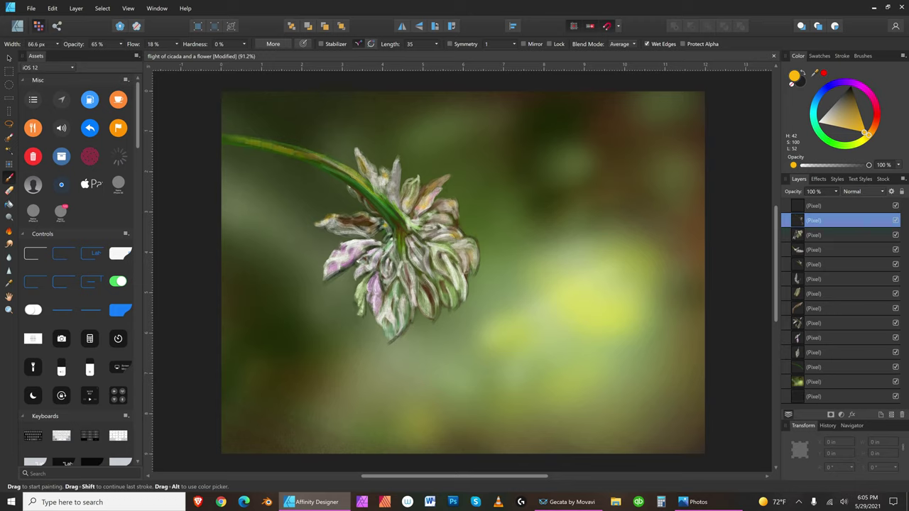
{"action": "key", "text": "bracketleft"}
{"action": "left_click", "coordinate": [52, 8]}
{"action": "left_click", "coordinate": [62, 23]}
Paint a golden yellow stroke along the green stem from the canvas edge towards the flower.
{"action": "key", "text": "bracketright"}
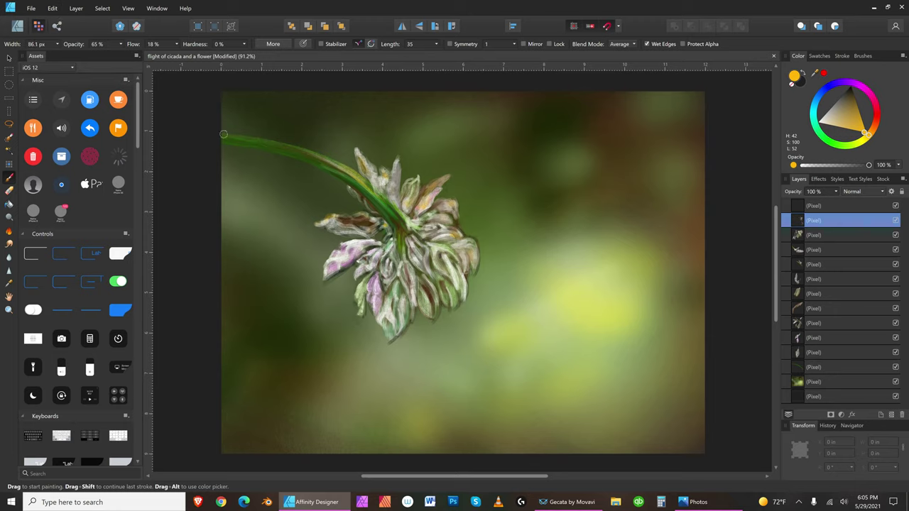
{"action": "left_click_drag", "start_coordinate": [221, 135], "coordinate": [354, 180]}
{"action": "key", "text": "bracketleft"}
{"action": "key", "text": "bracketleft"}
{"action": "key", "text": "bracketleft"}
{"action": "key", "text": "bracketleft"}
{"action": "key", "text": "bracketright"}
{"action": "key", "text": "bracketright"}
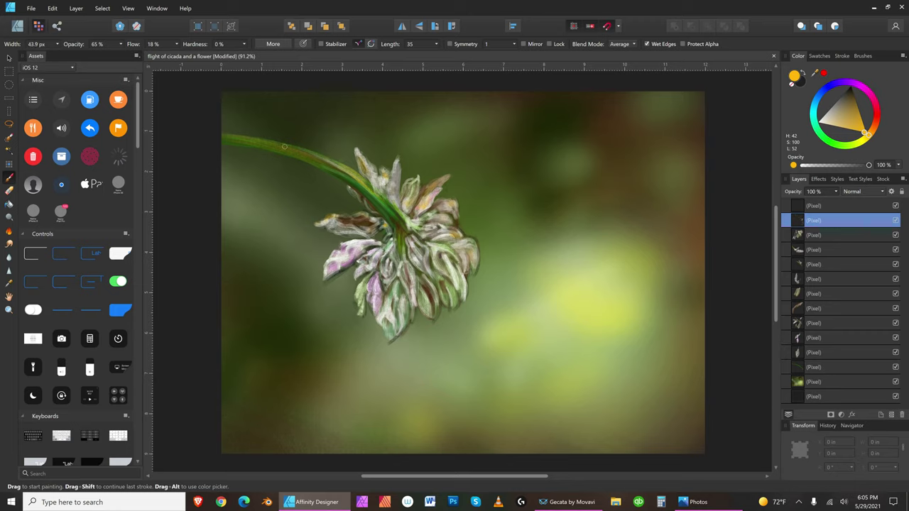
Highlight the stem's upper edge with thinner golden yellow strokes and narrow the brush to 9.5 px.
{"action": "key", "text": "bracketleft"}
{"action": "key", "text": "bracketleft"}
{"action": "key", "text": "bracketleft"}
{"action": "key", "text": "bracketleft"}
{"action": "key", "text": "bracketright"}
{"action": "key", "text": "bracketright"}
{"action": "key", "text": "bracketleft"}
{"action": "key", "text": "bracketleft"}
{"action": "key", "text": "bracketleft"}
{"action": "key", "text": "bracketleft"}
{"action": "key", "text": "bracketleft"}
{"action": "key", "text": "bracketleft"}
{"action": "left_click_drag", "start_coordinate": [264, 137], "coordinate": [331, 162]}
{"action": "key", "text": "bracketleft"}
{"action": "key", "text": "bracketleft"}
{"action": "key", "text": "bracketleft"}
{"action": "key", "text": "bracketleft"}
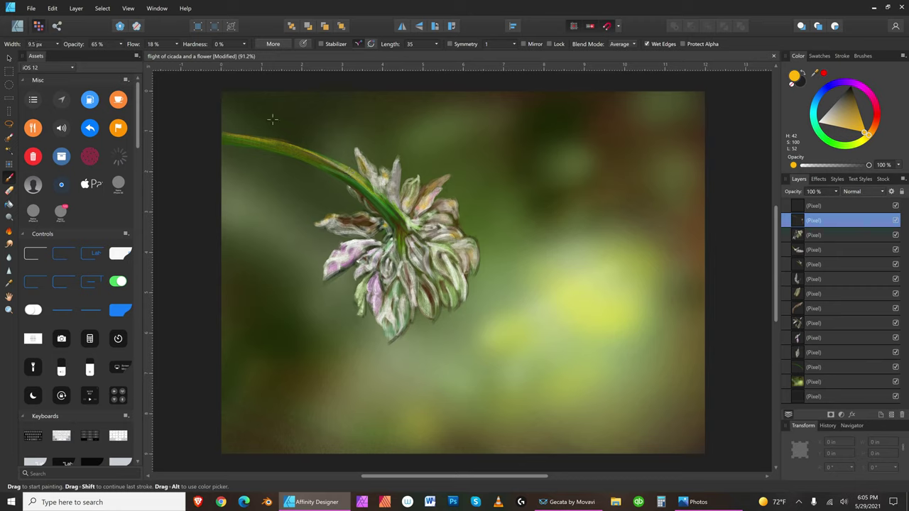
Widen the brush and paint more golden yellow strokes along the stem near the canvas edge.
{"action": "key", "text": "bracketright"}
{"action": "key", "text": "bracketright"}
{"action": "key", "text": "bracketright"}
{"action": "key", "text": "bracketright"}
{"action": "key", "text": "bracketright"}
{"action": "left_click_drag", "start_coordinate": [247, 137], "coordinate": [297, 143]}
{"action": "left_click_drag", "start_coordinate": [223, 132], "coordinate": [287, 139]}
Erase the excess yellow along the stem's upper edge with an eraser about 25 px wide.
{"action": "key", "text": "bracketright"}
{"action": "key", "text": "bracketright"}
{"action": "key", "text": "e"}
{"action": "key", "text": "bracketright"}
{"action": "left_click_drag", "start_coordinate": [245, 133], "coordinate": [289, 142]}
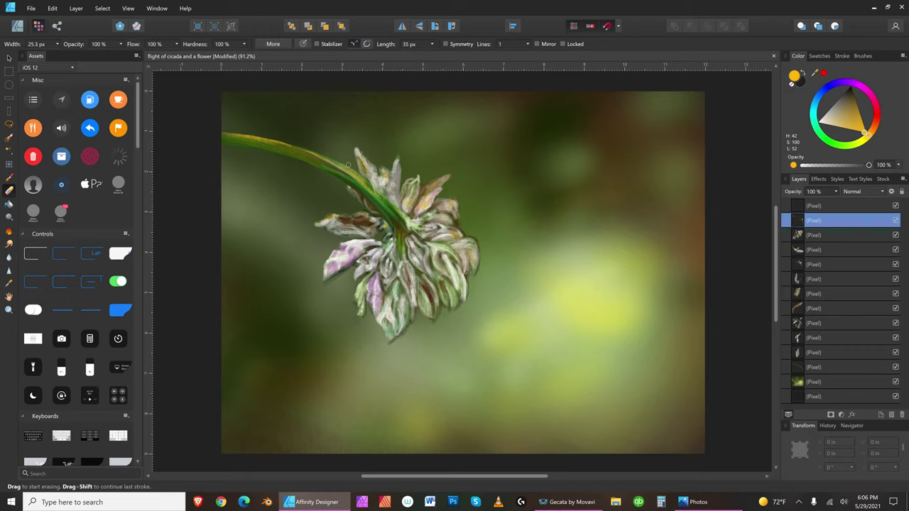
Save the illustration and check the Gecata by Movavi recorder window.
{"action": "left_click", "coordinate": [31, 8]}
{"action": "left_click", "coordinate": [39, 86]}
{"action": "left_click", "coordinate": [568, 502]}
{"action": "left_click", "coordinate": [571, 502]}
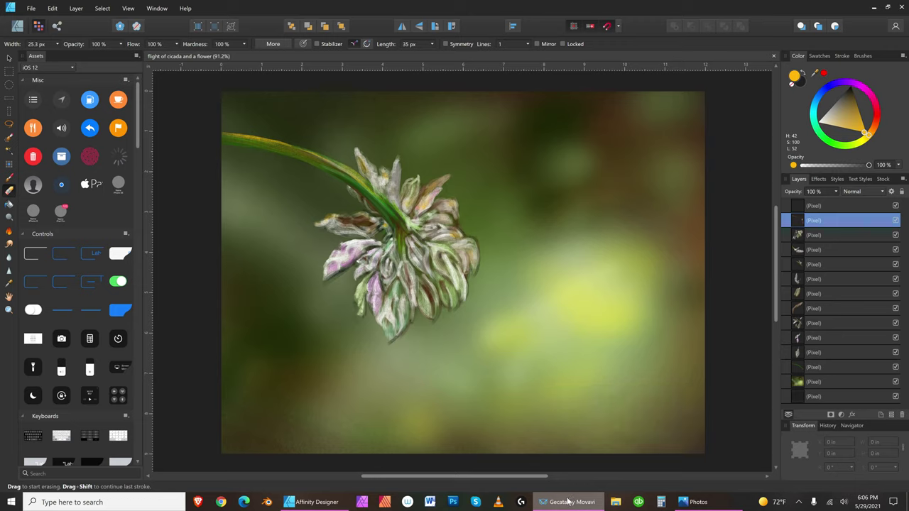
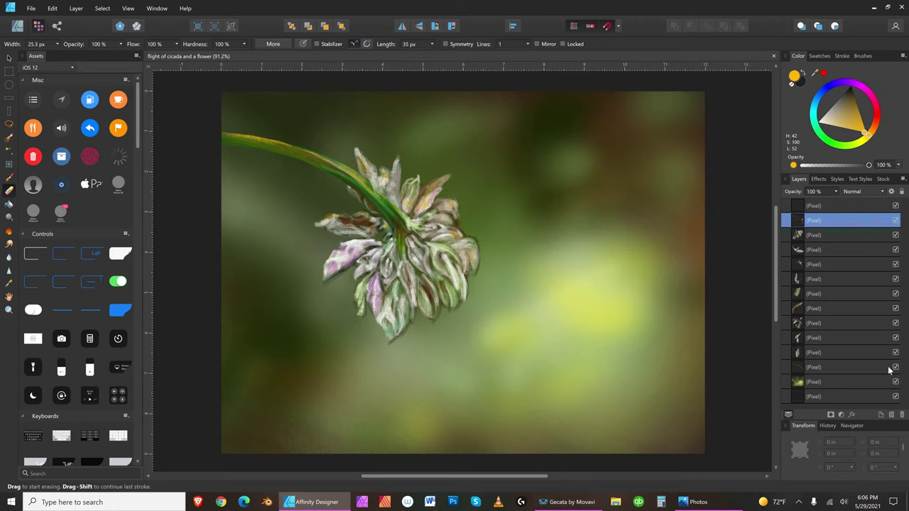
Select the topmost pixel layer and set the colour to dark blue with hue 244, saturation 63, lightness 12.
{"action": "left_click", "coordinate": [858, 206]}
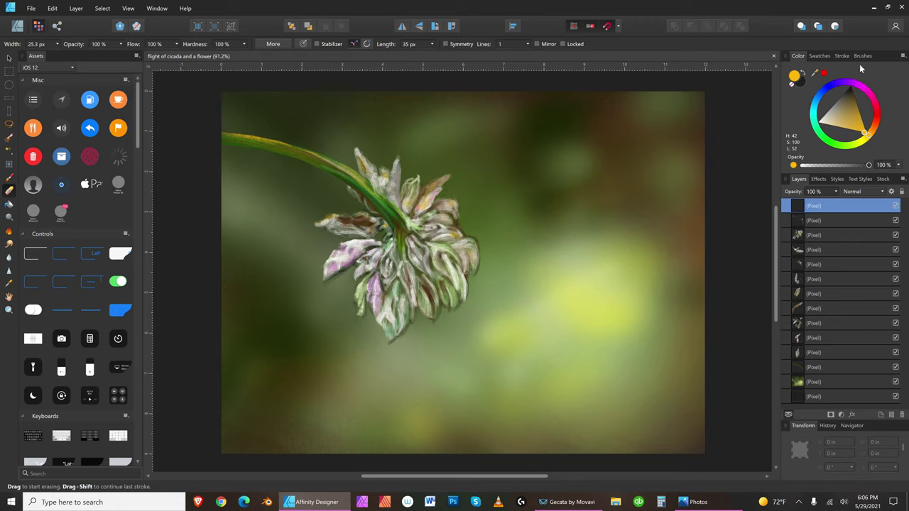
{"action": "left_click", "coordinate": [852, 92]}
{"action": "left_click_drag", "start_coordinate": [850, 88], "coordinate": [831, 85]}
{"action": "left_click_drag", "start_coordinate": [840, 121], "coordinate": [833, 130]}
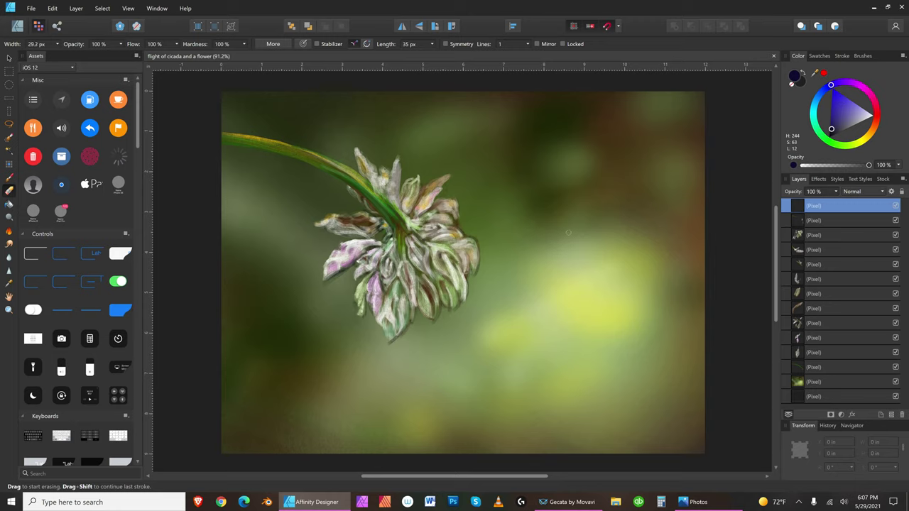
Paint a dark blue oval patch above the yellow glow with the Paint Brush enlarged to about 80 px.
{"action": "key", "text": "bracketright"}
{"action": "key", "text": "bracketright"}
{"action": "key", "text": "bracketright"}
{"action": "key", "text": "bracketright"}
{"action": "key", "text": "bracketright"}
{"action": "key", "text": "bracketright"}
{"action": "key", "text": "bracketright"}
{"action": "key", "text": "bracketright"}
{"action": "key", "text": "bracketright"}
{"action": "key", "text": "bracketright"}
{"action": "key", "text": "bracketright"}
{"action": "key", "text": "bracketright"}
{"action": "key", "text": "bracketright"}
{"action": "key", "text": "bracketright"}
{"action": "key", "text": "bracketright"}
{"action": "key", "text": "bracketright"}
{"action": "key", "text": "bracketright"}
{"action": "key", "text": "bracketright"}
{"action": "key", "text": "bracketright"}
{"action": "key", "text": "bracketright"}
{"action": "key", "text": "bracketright"}
{"action": "left_click", "coordinate": [9, 181]}
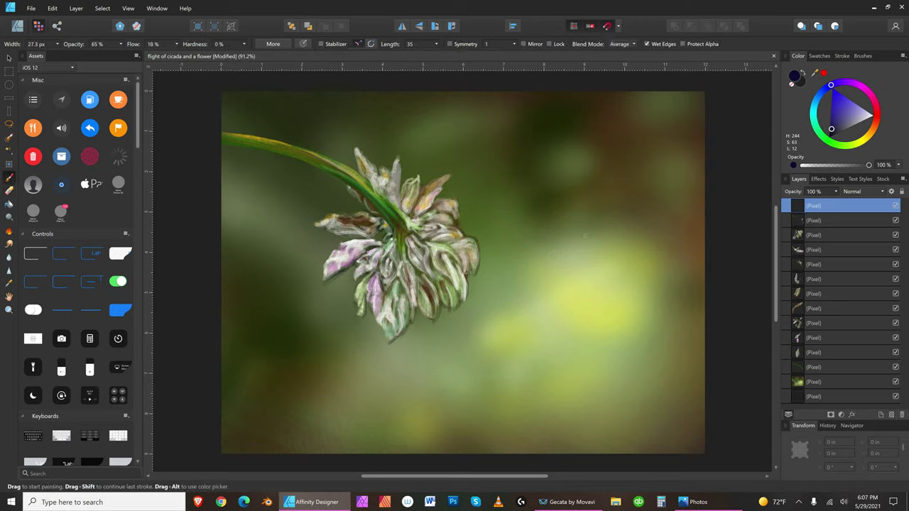
{"action": "mouse_move", "coordinate": [581, 253]}
{"action": "left_mouse_down"}
{"action": "mouse_move", "coordinate": [561, 271]}
{"action": "mouse_move", "coordinate": [578, 267]}
{"action": "left_mouse_up"}
{"action": "key", "text": "bracketleft"}
{"action": "key", "text": "bracketright"}
{"action": "key", "text": "bracketright"}
{"action": "key", "text": "bracketright"}
{"action": "key", "text": "bracketright"}
{"action": "key", "text": "bracketright"}
{"action": "key", "text": "bracketright"}
{"action": "key", "text": "bracketright"}
{"action": "key", "text": "bracketright"}
{"action": "key", "text": "bracketright"}
{"action": "key", "text": "bracketright"}
{"action": "mouse_move", "coordinate": [565, 261]}
{"action": "left_mouse_down"}
{"action": "mouse_move", "coordinate": [554, 258]}
{"action": "mouse_move", "coordinate": [575, 257]}
{"action": "mouse_move", "coordinate": [554, 259]}
{"action": "left_mouse_up"}
{"action": "key", "text": "bracketleft"}
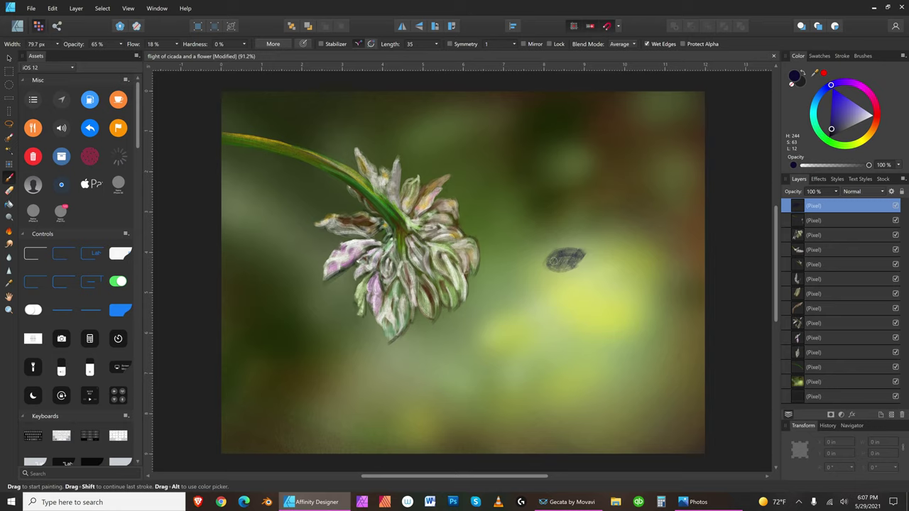
Paint a second dark blue patch just below the oval, linked to it by a short stroke.
{"action": "key", "text": "bracketleft"}
{"action": "key", "text": "bracketright"}
{"action": "mouse_move", "coordinate": [552, 267]}
{"action": "left_mouse_down"}
{"action": "mouse_move", "coordinate": [556, 292]}
{"action": "mouse_move", "coordinate": [569, 278]}
{"action": "mouse_move", "coordinate": [571, 294]}
{"action": "mouse_move", "coordinate": [576, 275]}
{"action": "mouse_move", "coordinate": [559, 287]}
{"action": "mouse_move", "coordinate": [572, 295]}
{"action": "left_mouse_up"}
{"action": "key", "text": "bracketright"}
{"action": "key", "text": "bracketright"}
{"action": "key", "text": "bracketright"}
{"action": "key", "text": "bracketleft"}
{"action": "key", "text": "bracketleft"}
{"action": "key", "text": "bracketleft"}
{"action": "key", "text": "bracketleft"}
{"action": "key", "text": "bracketleft"}
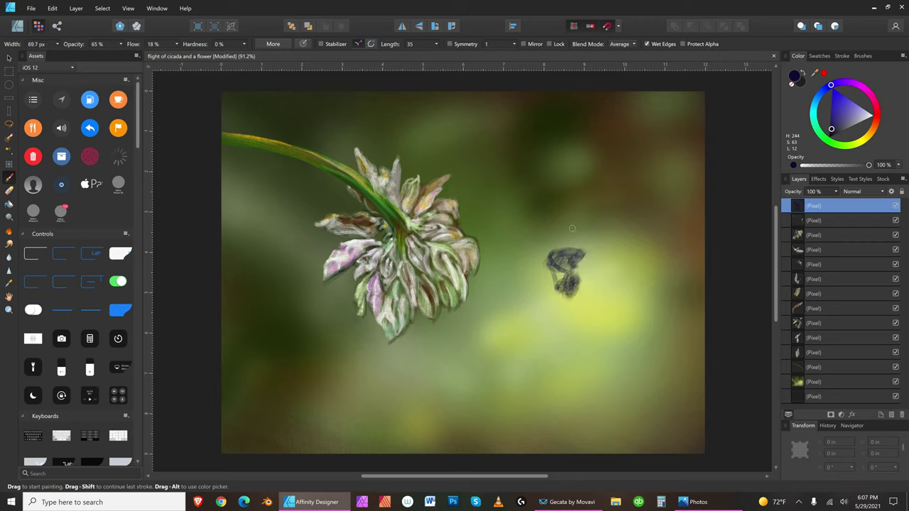
Join the two dark blue patches with strokes down the shape's right and left sides, varying the brush width.
{"action": "left_click_drag", "start_coordinate": [572, 251], "coordinate": [578, 286]}
{"action": "key", "text": "bracketright"}
{"action": "key", "text": "bracketright"}
{"action": "key", "text": "bracketright"}
{"action": "key", "text": "bracketright"}
{"action": "left_click_drag", "start_coordinate": [558, 284], "coordinate": [547, 262]}
{"action": "key", "text": "bracketleft"}
{"action": "key", "text": "bracketleft"}
{"action": "key", "text": "bracketleft"}
{"action": "key", "text": "bracketleft"}
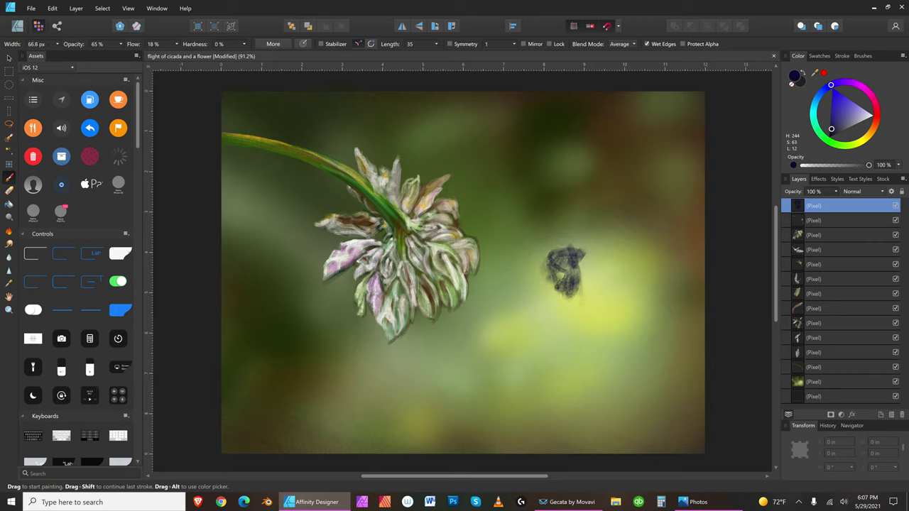
Add a dark blue looping stroke on the upper-left side of the insect shape.
{"action": "key", "text": "bracketleft"}
{"action": "mouse_move", "coordinate": [546, 266]}
{"action": "left_mouse_down"}
{"action": "mouse_move", "coordinate": [542, 258]}
{"action": "mouse_move", "coordinate": [537, 265]}
{"action": "left_mouse_up"}
{"action": "key", "text": "bracketleft"}
{"action": "key", "text": "bracketleft"}
{"action": "key", "text": "bracketright"}
{"action": "key", "text": "bracketright"}
{"action": "key", "text": "bracketright"}
{"action": "key", "text": "bracketright"}
{"action": "left_click_drag", "start_coordinate": [543, 264], "coordinate": [537, 274]}
{"action": "key", "text": "bracketright"}
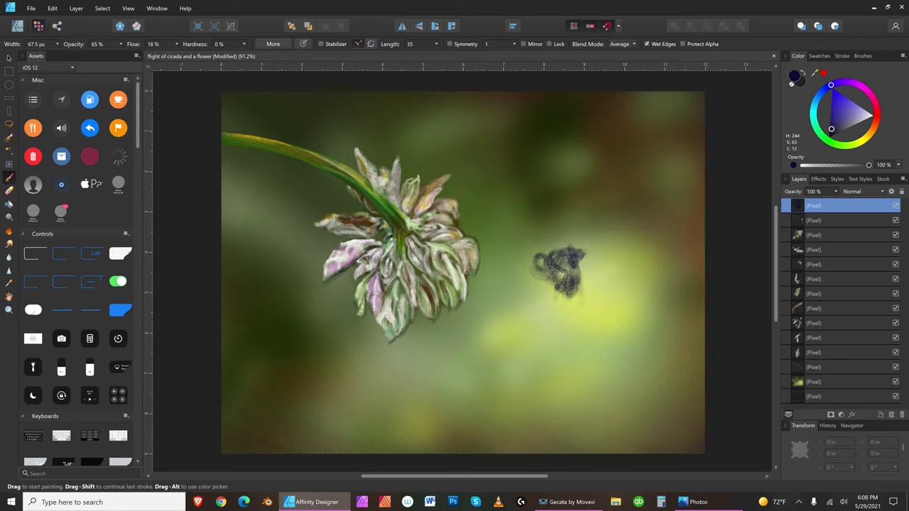
Paint a dark blue curl at the lower left of the insect shape and narrow the brush to about 24 px.
{"action": "key", "text": "bracketleft"}
{"action": "key", "text": "bracketleft"}
{"action": "key", "text": "bracketleft"}
{"action": "mouse_move", "coordinate": [548, 290]}
{"action": "left_mouse_down"}
{"action": "mouse_move", "coordinate": [546, 300]}
{"action": "mouse_move", "coordinate": [556, 297]}
{"action": "mouse_move", "coordinate": [550, 304]}
{"action": "mouse_move", "coordinate": [553, 288]}
{"action": "mouse_move", "coordinate": [551, 302]}
{"action": "mouse_move", "coordinate": [542, 277]}
{"action": "mouse_move", "coordinate": [552, 278]}
{"action": "mouse_move", "coordinate": [534, 275]}
{"action": "mouse_move", "coordinate": [542, 299]}
{"action": "left_mouse_up"}
{"action": "key", "text": "bracketright"}
{"action": "key", "text": "bracketright"}
{"action": "key", "text": "bracketright"}
{"action": "key", "text": "bracketleft"}
{"action": "key", "text": "bracketleft"}
{"action": "key", "text": "bracketleft"}
{"action": "key", "text": "bracketleft"}
{"action": "key", "text": "bracketleft"}
{"action": "key", "text": "bracketleft"}
{"action": "key", "text": "bracketleft"}
{"action": "key", "text": "bracketright"}
{"action": "key", "text": "bracketright"}
{"action": "key", "text": "bracketright"}
{"action": "key", "text": "bracketleft"}
{"action": "key", "text": "bracketleft"}
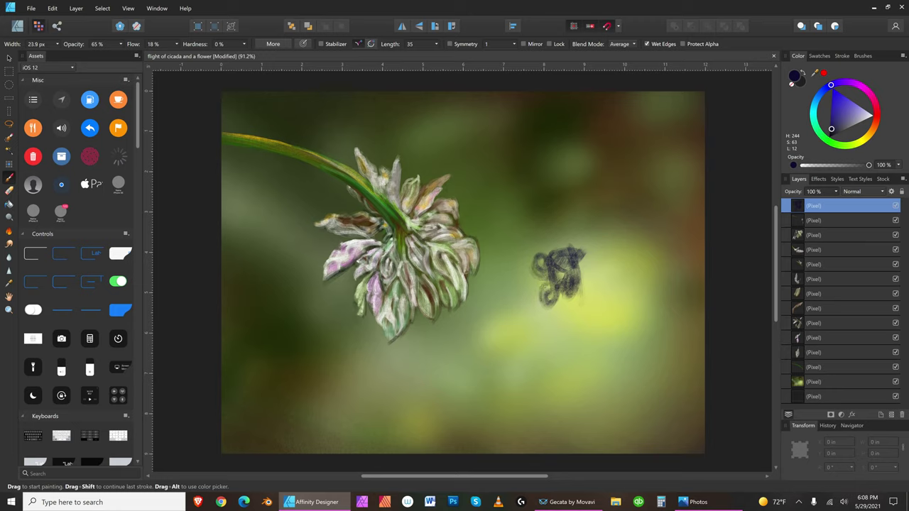
Widen the brush and fill the insect shape's left side and lower-right corner with dark blue strokes.
{"action": "key", "text": "bracketright"}
{"action": "key", "text": "bracketright"}
{"action": "key", "text": "bracketright"}
{"action": "key", "text": "bracketright"}
{"action": "key", "text": "bracketright"}
{"action": "key", "text": "bracketright"}
{"action": "left_click_drag", "start_coordinate": [548, 276], "coordinate": [537, 285]}
{"action": "key", "text": "bracketright"}
{"action": "key", "text": "bracketright"}
{"action": "key", "text": "bracketright"}
{"action": "key", "text": "bracketright"}
{"action": "key", "text": "bracketright"}
{"action": "key", "text": "bracketright"}
{"action": "key", "text": "bracketright"}
{"action": "mouse_move", "coordinate": [536, 274]}
{"action": "left_mouse_down"}
{"action": "mouse_move", "coordinate": [530, 284]}
{"action": "mouse_move", "coordinate": [542, 287]}
{"action": "mouse_move", "coordinate": [534, 285]}
{"action": "left_mouse_up"}
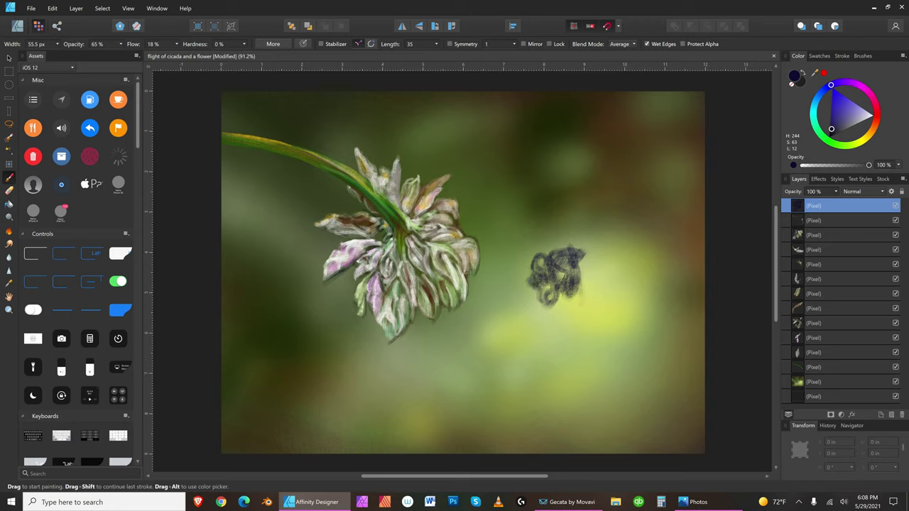
{"action": "mouse_move", "coordinate": [537, 288]}
{"action": "left_mouse_down"}
{"action": "mouse_move", "coordinate": [541, 298]}
{"action": "mouse_move", "coordinate": [532, 255]}
{"action": "left_mouse_up"}
{"action": "mouse_move", "coordinate": [581, 297]}
{"action": "left_mouse_down"}
{"action": "mouse_move", "coordinate": [556, 302]}
{"action": "mouse_move", "coordinate": [562, 294]}
{"action": "mouse_move", "coordinate": [575, 300]}
{"action": "left_mouse_up"}
Narrow the brush and outline the insect shape's left edge from its top to its lower-left corner in dark blue.
{"action": "key", "text": "["}
{"action": "key", "text": "bracketleft"}
{"action": "key", "text": "bracketleft"}
{"action": "key", "text": "bracketleft"}
{"action": "key", "text": "bracketleft"}
{"action": "key", "text": "bracketleft"}
{"action": "key", "text": "bracketleft"}
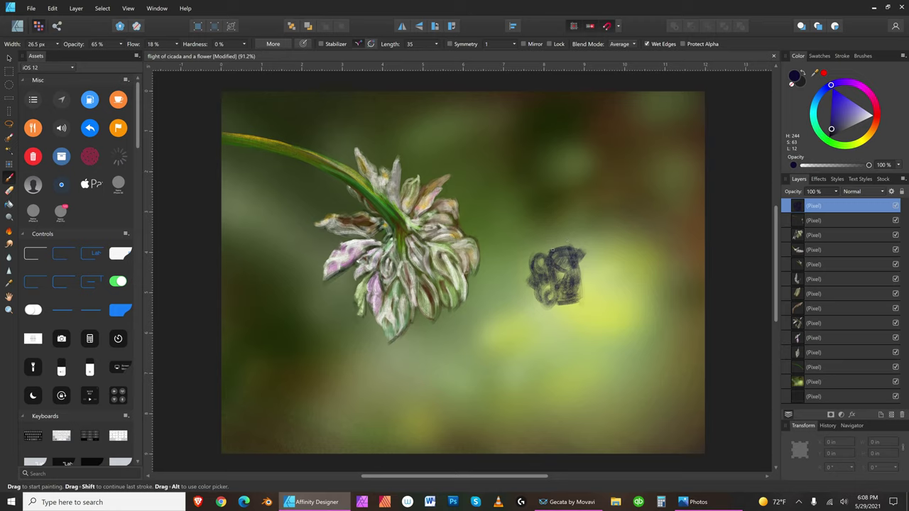
{"action": "left_click_drag", "start_coordinate": [553, 251], "coordinate": [537, 260]}
{"action": "key", "text": "bracketright"}
{"action": "key", "text": "bracketright"}
{"action": "key", "text": "bracketleft"}
{"action": "left_click_drag", "start_coordinate": [535, 269], "coordinate": [530, 285]}
{"action": "key", "text": "bracketright"}
{"action": "mouse_move", "coordinate": [538, 288]}
{"action": "left_mouse_down"}
{"action": "mouse_move", "coordinate": [544, 298]}
{"action": "mouse_move", "coordinate": [549, 281]}
{"action": "mouse_move", "coordinate": [546, 306]}
{"action": "left_mouse_up"}
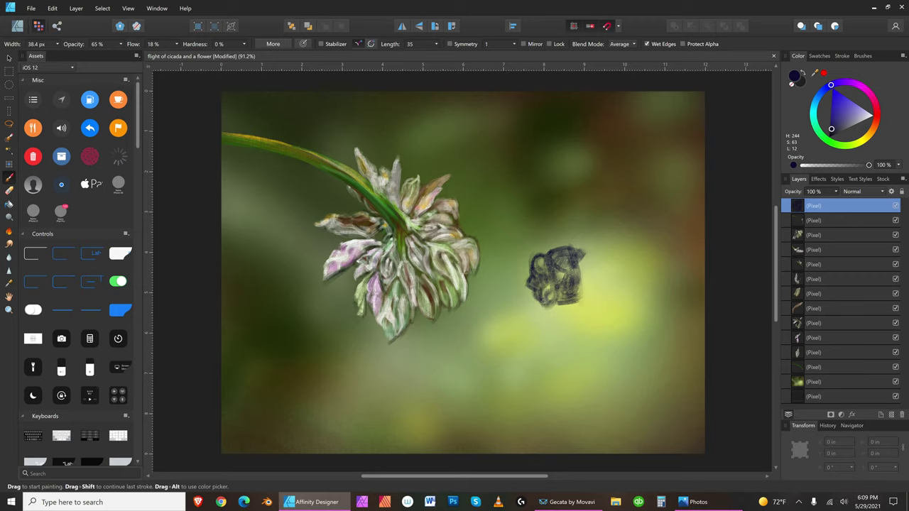
Outline the insect shape's bottom and right edges with thin dark blue strokes, ending with a brush width of 27.2 px.
{"action": "key", "text": "bracketleft"}
{"action": "key", "text": "bracketleft"}
{"action": "mouse_move", "coordinate": [550, 304]}
{"action": "left_mouse_down"}
{"action": "mouse_move", "coordinate": [559, 312]}
{"action": "mouse_move", "coordinate": [562, 294]}
{"action": "left_mouse_up"}
{"action": "key", "text": "bracketright"}
{"action": "key", "text": "bracketright"}
{"action": "key", "text": "bracketright"}
{"action": "key", "text": "bracketleft"}
{"action": "key", "text": "bracketleft"}
{"action": "left_click_drag", "start_coordinate": [572, 247], "coordinate": [581, 310]}
{"action": "key", "text": "bracketleft"}
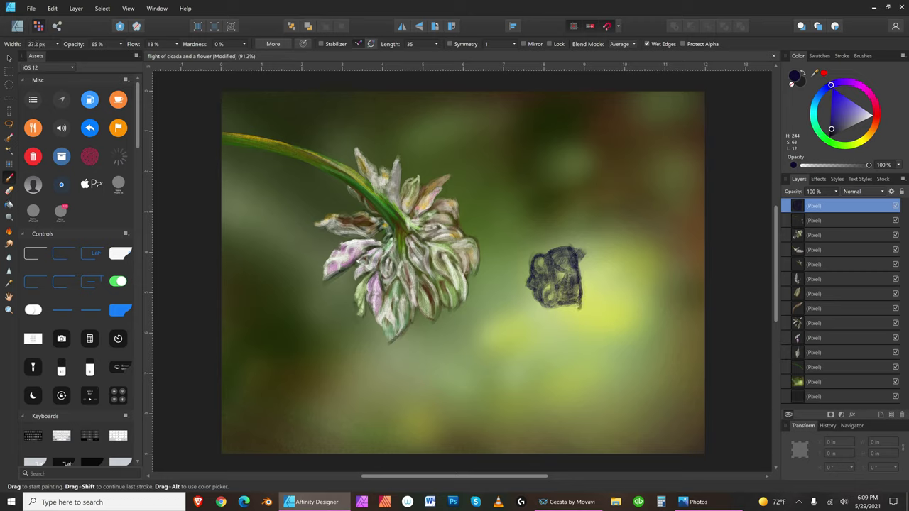
Refine the upper part of the insect shape with small dark blue touches at varying brush widths.
{"action": "key", "text": "bracketright"}
{"action": "key", "text": "bracketright"}
{"action": "key", "text": "bracketleft"}
{"action": "mouse_move", "coordinate": [552, 257]}
{"action": "left_mouse_down"}
{"action": "mouse_move", "coordinate": [578, 251]}
{"action": "mouse_move", "coordinate": [557, 260]}
{"action": "left_mouse_up"}
{"action": "key", "text": "bracketleft"}
{"action": "key", "text": "bracketright"}
{"action": "key", "text": "bracketleft"}
{"action": "key", "text": "bracketleft"}
{"action": "key", "text": "bracketleft"}
{"action": "key", "text": "bracketleft"}
Switch to a dark red with hue 6 and paint the cicada's upper eye on the head's left edge.
{"action": "left_click", "coordinate": [882, 122]}
{"action": "key", "text": "bracketleft"}
{"action": "key", "text": "bracketleft"}
{"action": "key", "text": "bracketright"}
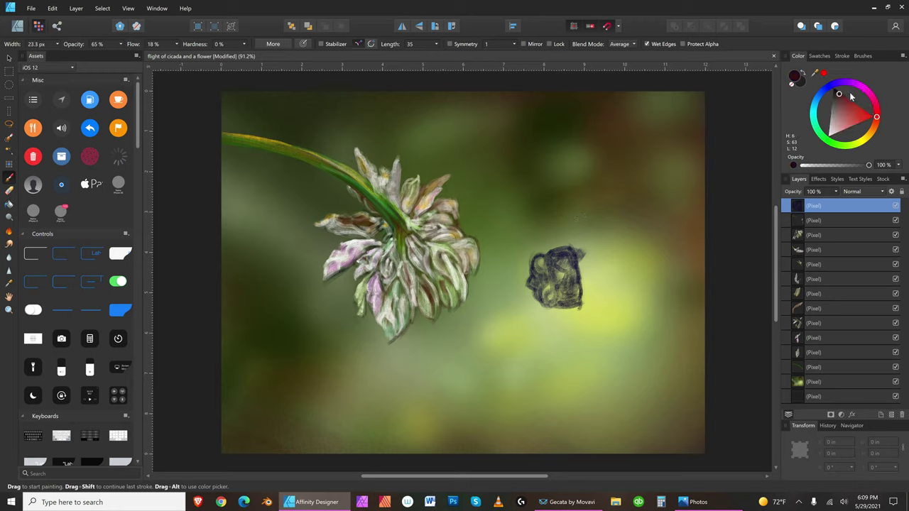
{"action": "left_click", "coordinate": [844, 95]}
{"action": "key", "text": "bracketleft"}
{"action": "key", "text": "bracketleft"}
{"action": "key", "text": "bracketright"}
{"action": "key", "text": "bracketright"}
{"action": "left_click_drag", "start_coordinate": [536, 263], "coordinate": [539, 261]}
Vary the brush width and paint the cicada's lower round eye in dark red.
{"action": "key", "text": "bracketright"}
{"action": "key", "text": "bracketright"}
{"action": "key", "text": "bracketright"}
{"action": "key", "text": "bracketright"}
{"action": "key", "text": "bracketleft"}
{"action": "key", "text": "bracketleft"}
{"action": "key", "text": "bracketleft"}
{"action": "key", "text": "bracketleft"}
{"action": "key", "text": "bracketleft"}
{"action": "key", "text": "bracketleft"}
{"action": "key", "text": "bracketleft"}
{"action": "key", "text": "bracketleft"}
Darken the red to saturation 93 and lightness 6 and shade both eyes with brush widths from about 9.5 px upward.
{"action": "left_click", "coordinate": [837, 92]}
{"action": "key", "text": "bracketleft"}
{"action": "key", "text": "bracketleft"}
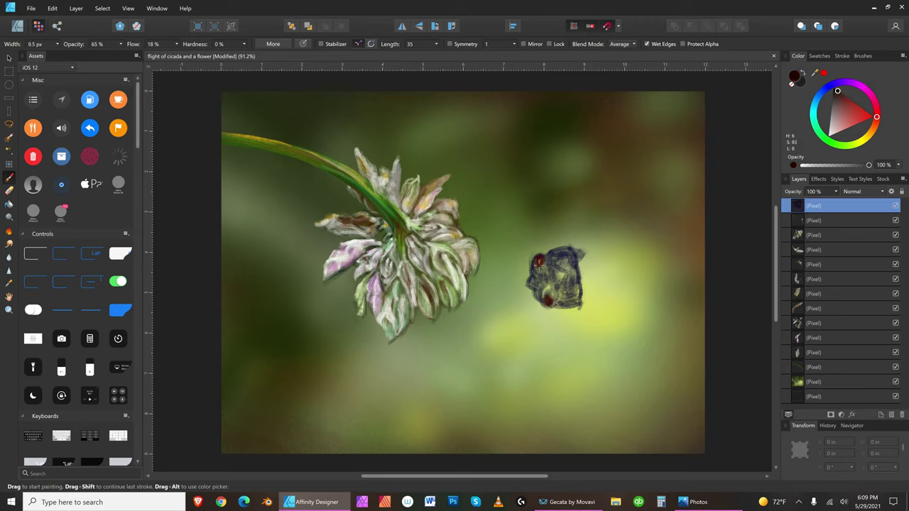
{"action": "key", "text": "bracketleft"}
{"action": "key", "text": "bracketright"}
{"action": "key", "text": "bracketright"}
{"action": "key", "text": "bracketright"}
{"action": "key", "text": "bracketright"}
{"action": "key", "text": "bracketright"}
{"action": "key", "text": "bracketright"}
{"action": "key", "text": "bracketright"}
{"action": "key", "text": "bracketleft"}
{"action": "key", "text": "bracketleft"}
{"action": "key", "text": "bracketleft"}
{"action": "key", "text": "bracketleft"}
{"action": "key", "text": "bracketleft"}
{"action": "key", "text": "bracketleft"}
Adjust the paint color and add short strokes to the top of the upper eye and inside the lower eye.
{"action": "left_click_drag", "start_coordinate": [835, 91], "coordinate": [841, 80]}
{"action": "mouse_move", "coordinate": [540, 253]}
{"action": "left_mouse_down"}
{"action": "mouse_move", "coordinate": [545, 266]}
{"action": "mouse_move", "coordinate": [538, 253]}
{"action": "left_mouse_up"}
{"action": "left_click_drag", "start_coordinate": [546, 301], "coordinate": [548, 294]}
{"action": "key", "text": "bracketleft"}
{"action": "key", "text": "bracketright"}
Lighten the dark red to saturation 83 and lightness 13 and fill out both eyes, ending with a 24.5 px brush.
{"action": "left_click", "coordinate": [842, 95]}
{"action": "key", "text": "bracketleft"}
{"action": "key", "text": "bracketleft"}
{"action": "key", "text": "bracketright"}
{"action": "key", "text": "bracketright"}
{"action": "key", "text": "bracketright"}
{"action": "key", "text": "bracketright"}
{"action": "key", "text": "bracketright"}
{"action": "key", "text": "bracketright"}
{"action": "key", "text": "bracketright"}
{"action": "key", "text": "bracketright"}
{"action": "key", "text": "bracketleft"}
{"action": "key", "text": "bracketleft"}
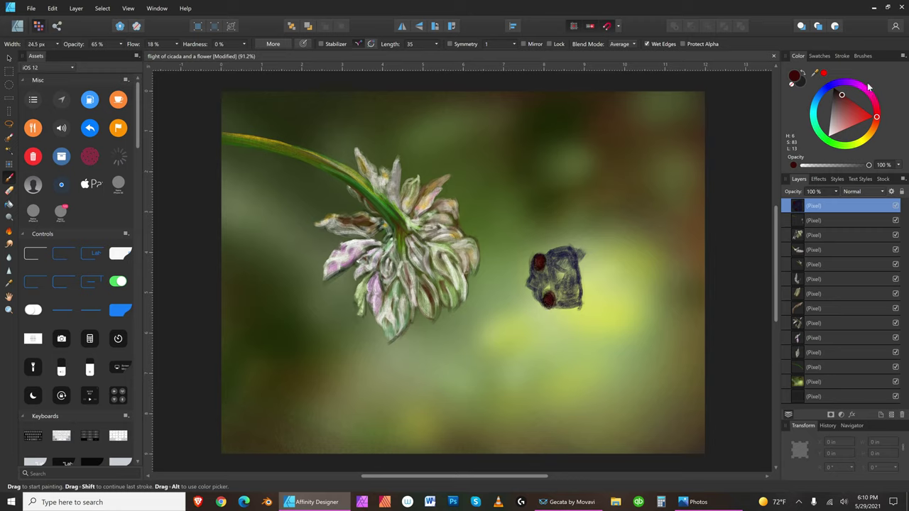
Pick orange with hue 29, saturation 100 and lightness 50 and add warm highlights to the eyes with a brush of about 20 px.
{"action": "left_click", "coordinate": [873, 131]}
{"action": "left_click", "coordinate": [868, 127]}
{"action": "key", "text": "bracketleft"}
{"action": "key", "text": "bracketleft"}
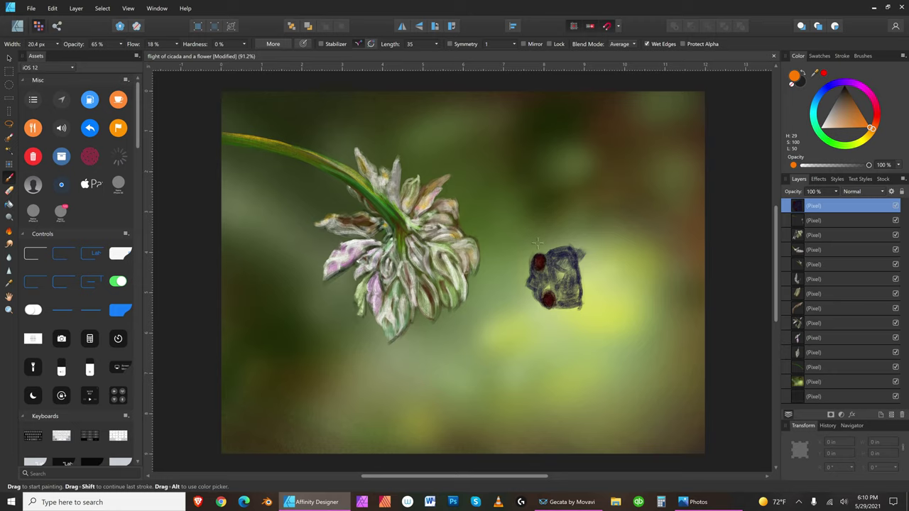
{"action": "key", "text": "bracketright"}
{"action": "key", "text": "bracketleft"}
{"action": "key", "text": "bracketleft"}
{"action": "key", "text": "bracketleft"}
Pick a pale tint and paint soft reflections and glints on both eyes with varying brush widths, ending at about 6.3 px.
{"action": "left_click", "coordinate": [823, 122]}
{"action": "key", "text": "bracketright"}
{"action": "key", "text": "bracketright"}
{"action": "key", "text": "bracketright"}
{"action": "key", "text": "bracketright"}
{"action": "key", "text": "bracketright"}
{"action": "key", "text": "bracketright"}
{"action": "key", "text": "bracketright"}
{"action": "key", "text": "bracketright"}
{"action": "key", "text": "bracketright"}
{"action": "key", "text": "bracketright"}
{"action": "key", "text": "bracketright"}
{"action": "key", "text": "bracketright"}
{"action": "key", "text": "bracketright"}
{"action": "key", "text": "bracketright"}
{"action": "key", "text": "bracketright"}
{"action": "key", "text": "bracketright"}
{"action": "key", "text": "bracketright"}
{"action": "key", "text": "bracketright"}
{"action": "key", "text": "bracketright"}
{"action": "key", "text": "bracketleft"}
{"action": "key", "text": "bracketleft"}
{"action": "key", "text": "bracketleft"}
{"action": "key", "text": "bracketleft"}
{"action": "key", "text": "bracketleft"}
{"action": "key", "text": "bracketleft"}
{"action": "key", "text": "bracketleft"}
{"action": "key", "text": "bracketleft"}
{"action": "key", "text": "bracketleft"}
{"action": "key", "text": "bracketleft"}
{"action": "key", "text": "bracketleft"}
{"action": "key", "text": "bracketright"}
{"action": "key", "text": "bracketright"}
{"action": "key", "text": "bracketright"}
{"action": "key", "text": "bracketleft"}
{"action": "key", "text": "bracketleft"}
{"action": "key", "text": "bracketleft"}
{"action": "key", "text": "bracketleft"}
{"action": "key", "text": "bracketleft"}
{"action": "key", "text": "bracketleft"}
{"action": "key", "text": "bracketleft"}
{"action": "key", "text": "bracketleft"}
Switch to dark blue with hue 241, saturation 74 and lightness 13 and fill the head around the eyes using a wider brush.
{"action": "left_click_drag", "start_coordinate": [845, 85], "coordinate": [832, 128]}
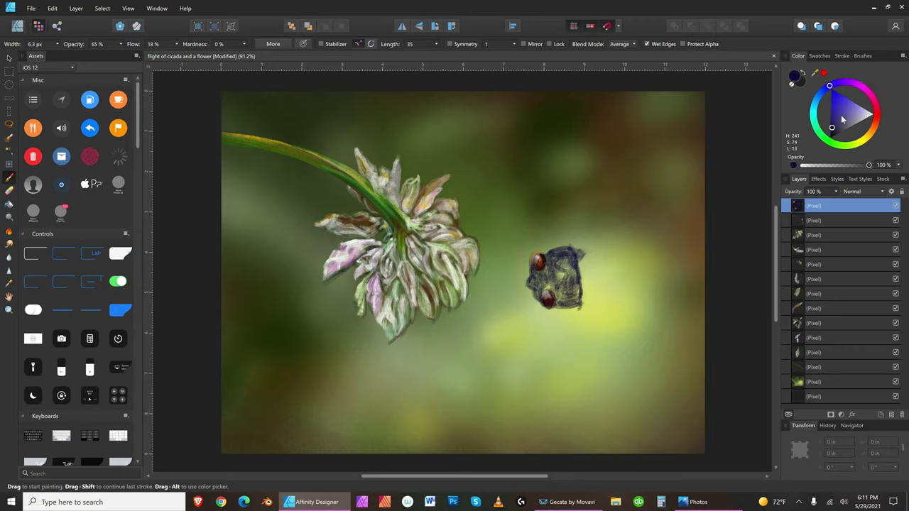
{"action": "key", "text": "bracketright"}
{"action": "key", "text": "bracketright"}
{"action": "key", "text": "bracketright"}
{"action": "key", "text": "bracketright"}
{"action": "key", "text": "bracketright"}
{"action": "key", "text": "bracketright"}
{"action": "key", "text": "bracketright"}
{"action": "key", "text": "bracketright"}
{"action": "key", "text": "bracketright"}
{"action": "key", "text": "bracketright"}
{"action": "key", "text": "bracketleft"}
{"action": "key", "text": "bracketleft"}
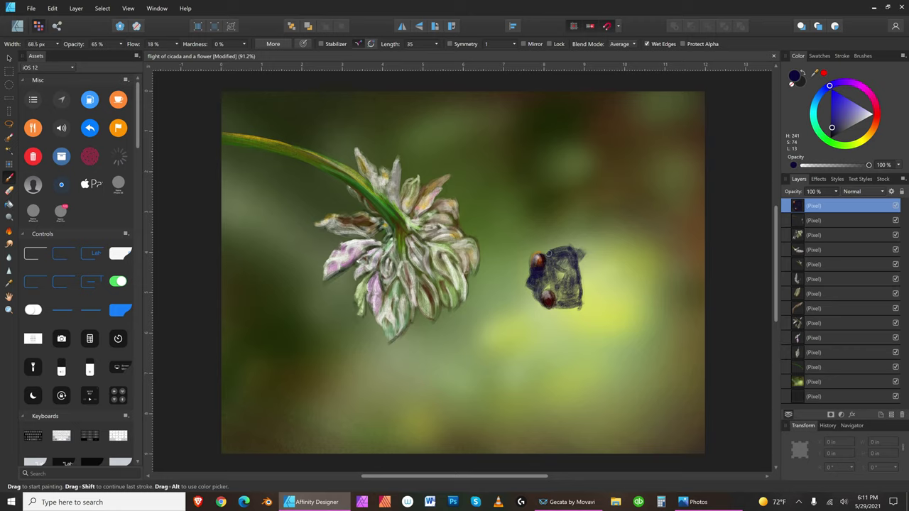
Narrow the brush and continue filling the head between the two eyes with dark blue.
{"action": "key", "text": "bracketleft"}
{"action": "key", "text": "bracketleft"}
{"action": "key", "text": "bracketleft"}
{"action": "key", "text": "bracketleft"}
{"action": "key", "text": "bracketleft"}
{"action": "key", "text": "bracketleft"}
{"action": "key", "text": "bracketleft"}
{"action": "key", "text": "bracketleft"}
Mute the blue to saturation 31 and lightness 12 and darken the head around the eyes, ending with a 24.5 px brush.
{"action": "left_click", "coordinate": [833, 133]}
{"action": "key", "text": "bracketright"}
{"action": "key", "text": "bracketright"}
{"action": "key", "text": "bracketleft"}
{"action": "key", "text": "bracketleft"}
{"action": "key", "text": "bracketleft"}
{"action": "key", "text": "bracketleft"}
{"action": "key", "text": "bracketright"}
{"action": "key", "text": "bracketleft"}
{"action": "key", "text": "bracketright"}
{"action": "key", "text": "bracketright"}
{"action": "key", "text": "bracketright"}
{"action": "key", "text": "bracketright"}
{"action": "key", "text": "bracketleft"}
{"action": "key", "text": "bracketleft"}
{"action": "key", "text": "bracketleft"}
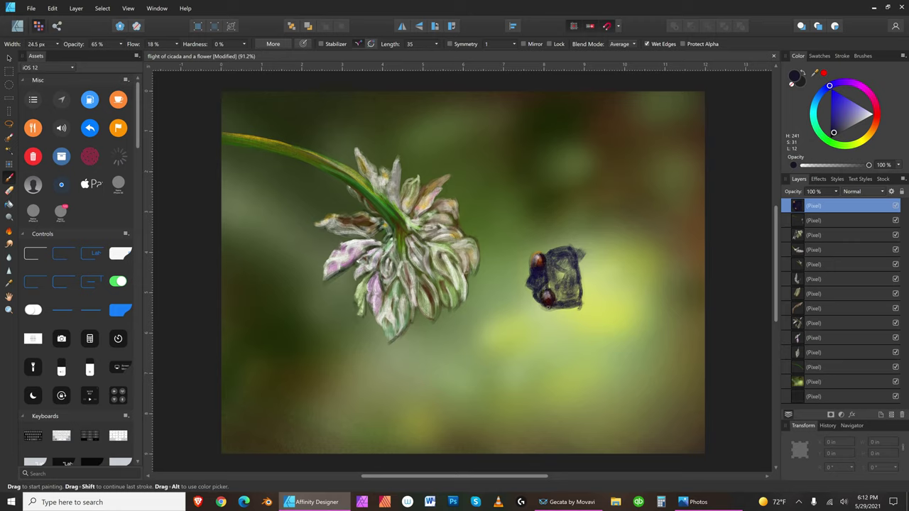
Adjust the blue to saturation 52 and lightness 16 and paint the body's upper edge behind the head with a wide brush.
{"action": "key", "text": "bracketright"}
{"action": "key", "text": "bracketleft"}
{"action": "key", "text": "bracketleft"}
{"action": "key", "text": "bracketleft"}
{"action": "key", "text": "bracketleft"}
{"action": "key", "text": "bracketleft"}
{"action": "left_click", "coordinate": [833, 128]}
{"action": "key", "text": "bracketleft"}
{"action": "key", "text": "bracketright"}
{"action": "key", "text": "bracketright"}
{"action": "key", "text": "bracketright"}
{"action": "key", "text": "bracketright"}
{"action": "key", "text": "bracketright"}
{"action": "key", "text": "bracketright"}
{"action": "key", "text": "bracketright"}
{"action": "mouse_move", "coordinate": [588, 246]}
{"action": "left_mouse_down"}
{"action": "mouse_move", "coordinate": [616, 249]}
{"action": "mouse_move", "coordinate": [604, 247]}
{"action": "left_mouse_up"}
{"action": "key", "text": "bracketright"}
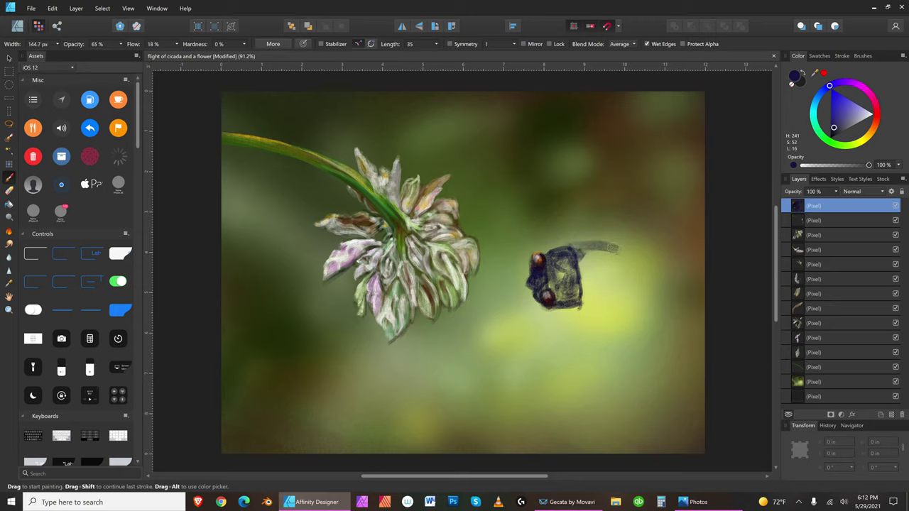
Paint the lower edge and fill the body section behind the head with broad dark blue strokes.
{"action": "key", "text": "bracketright"}
{"action": "mouse_move", "coordinate": [583, 301]}
{"action": "left_mouse_down"}
{"action": "mouse_move", "coordinate": [616, 282]}
{"action": "mouse_move", "coordinate": [608, 278]}
{"action": "left_mouse_up"}
{"action": "key", "text": "bracketleft"}
{"action": "mouse_move", "coordinate": [612, 247]}
{"action": "left_mouse_down"}
{"action": "mouse_move", "coordinate": [617, 283]}
{"action": "mouse_move", "coordinate": [604, 296]}
{"action": "left_mouse_up"}
{"action": "mouse_move", "coordinate": [604, 263]}
{"action": "left_mouse_down"}
{"action": "mouse_move", "coordinate": [598, 293]}
{"action": "mouse_move", "coordinate": [591, 254]}
{"action": "mouse_move", "coordinate": [597, 298]}
{"action": "left_mouse_up"}
Narrow the brush in stages and sketch curved lines for the upper outline of the cicada's abdomen.
{"action": "key", "text": "bracketleft"}
{"action": "key", "text": "bracketleft"}
{"action": "key", "text": "bracketleft"}
{"action": "key", "text": "bracketleft"}
{"action": "key", "text": "bracketleft"}
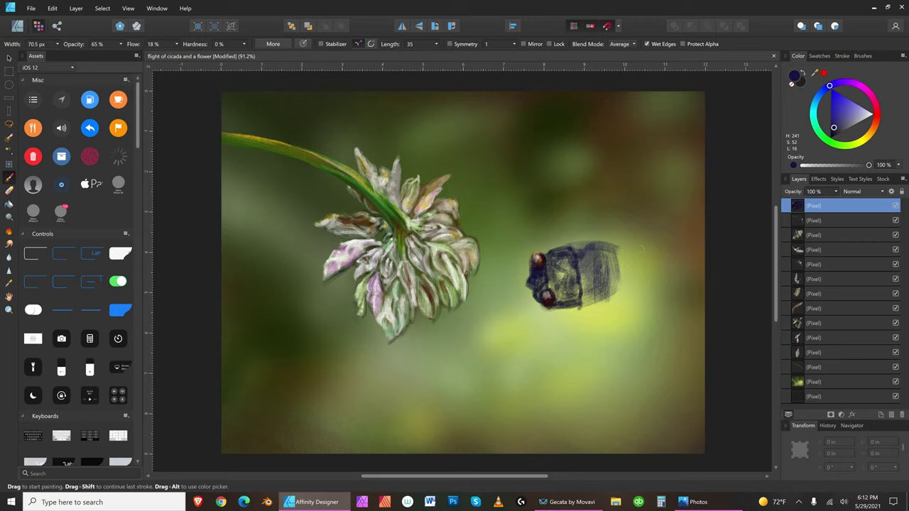
{"action": "left_click_drag", "start_coordinate": [620, 270], "coordinate": [673, 238]}
{"action": "key", "text": "bracketleft"}
{"action": "key", "text": "bracketleft"}
{"action": "key", "text": "bracketleft"}
{"action": "key", "text": "bracketleft"}
{"action": "key", "text": "bracketleft"}
{"action": "key", "text": "bracketleft"}
{"action": "key", "text": "bracketleft"}
{"action": "key", "text": "bracketleft"}
{"action": "left_click_drag", "start_coordinate": [612, 242], "coordinate": [689, 236]}
Widen the brush, paint the abdomen's lower outline and fill the abdomen with dark blue bands.
{"action": "key", "text": "bracketright"}
{"action": "key", "text": "bracketright"}
{"action": "key", "text": "bracketright"}
{"action": "key", "text": "bracketright"}
{"action": "key", "text": "bracketright"}
{"action": "key", "text": "bracketright"}
{"action": "key", "text": "bracketright"}
{"action": "key", "text": "bracketright"}
{"action": "key", "text": "bracketright"}
{"action": "key", "text": "bracketright"}
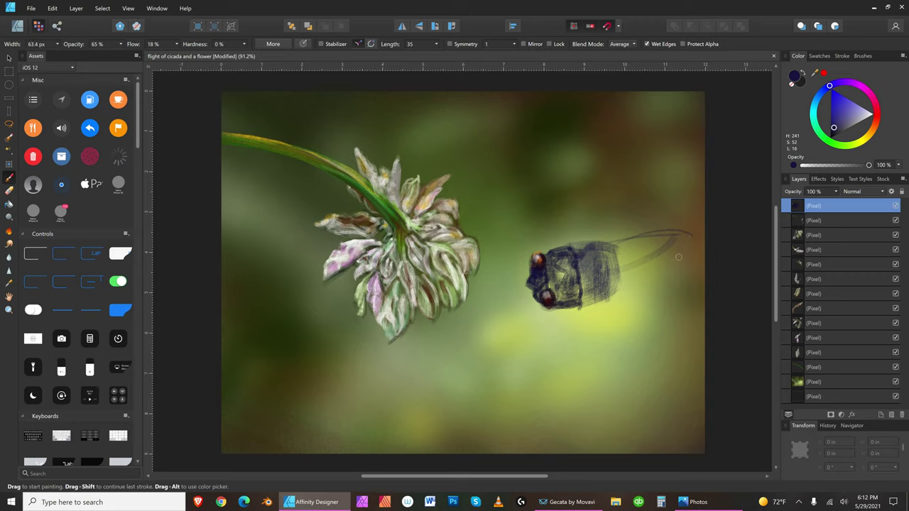
{"action": "left_click_drag", "start_coordinate": [604, 292], "coordinate": [675, 258]}
{"action": "mouse_move", "coordinate": [606, 293]}
{"action": "left_mouse_down"}
{"action": "mouse_move", "coordinate": [682, 267]}
{"action": "mouse_move", "coordinate": [691, 235]}
{"action": "mouse_move", "coordinate": [681, 256]}
{"action": "left_mouse_up"}
{"action": "mouse_move", "coordinate": [615, 245]}
{"action": "left_mouse_down"}
{"action": "mouse_move", "coordinate": [643, 275]}
{"action": "mouse_move", "coordinate": [639, 240]}
{"action": "mouse_move", "coordinate": [652, 259]}
{"action": "mouse_move", "coordinate": [642, 237]}
{"action": "mouse_move", "coordinate": [666, 283]}
{"action": "mouse_move", "coordinate": [669, 249]}
{"action": "mouse_move", "coordinate": [669, 291]}
{"action": "mouse_move", "coordinate": [662, 230]}
{"action": "mouse_move", "coordinate": [672, 279]}
{"action": "mouse_move", "coordinate": [669, 228]}
{"action": "mouse_move", "coordinate": [649, 301]}
{"action": "mouse_move", "coordinate": [634, 289]}
{"action": "mouse_move", "coordinate": [672, 232]}
{"action": "mouse_move", "coordinate": [602, 249]}
{"action": "left_mouse_up"}
Extend the abdomen's lower outline to a fuller curve, refining it with a brush narrowed to 19.5 px.
{"action": "key", "text": "bracketleft"}
{"action": "key", "text": "bracketleft"}
{"action": "key", "text": "bracketleft"}
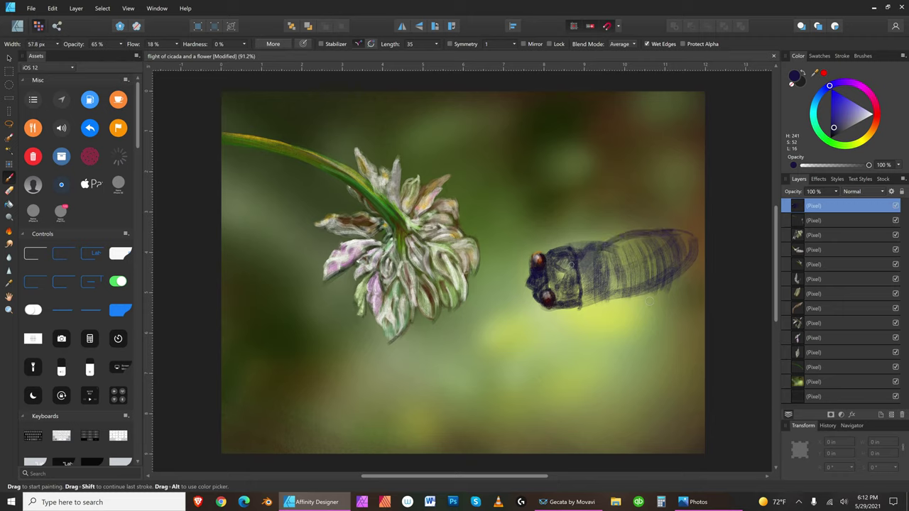
{"action": "key", "text": "bracketleft"}
{"action": "key", "text": "bracketleft"}
{"action": "mouse_move", "coordinate": [648, 302]}
{"action": "left_mouse_down"}
{"action": "mouse_move", "coordinate": [602, 303]}
{"action": "mouse_move", "coordinate": [686, 252]}
{"action": "left_mouse_up"}
{"action": "key", "text": "bracketleft"}
{"action": "key", "text": "bracketleft"}
{"action": "key", "text": "bracketleft"}
{"action": "key", "text": "bracketleft"}
{"action": "key", "text": "bracketleft"}
{"action": "key", "text": "bracketleft"}
{"action": "key", "text": "bracketleft"}
{"action": "key", "text": "bracketleft"}
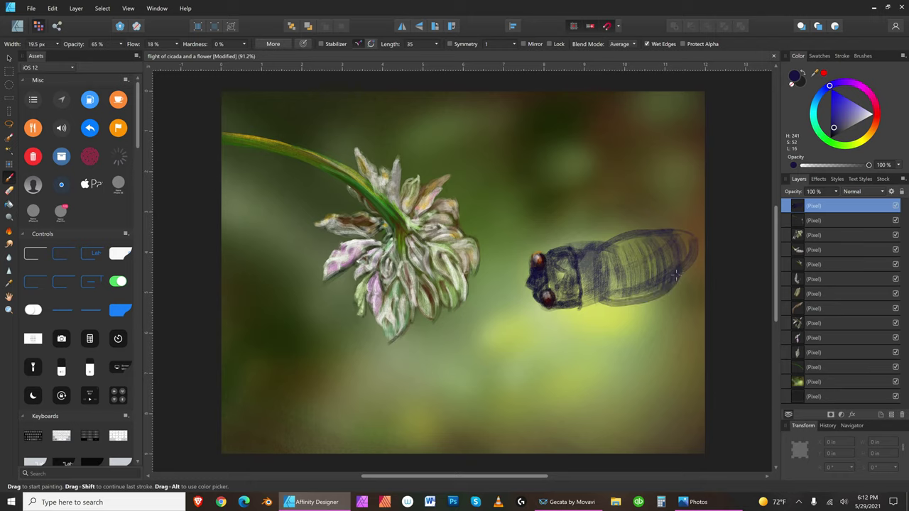
{"action": "left_click_drag", "start_coordinate": [663, 286], "coordinate": [613, 305]}
Widen the brush to about 59.6 px and extend the abdomen into a pointed tail tip at the canvas edge.
{"action": "key", "text": "bracketright"}
{"action": "key", "text": "bracketright"}
{"action": "key", "text": "bracketright"}
{"action": "key", "text": "bracketright"}
{"action": "key", "text": "bracketright"}
{"action": "key", "text": "bracketright"}
{"action": "key", "text": "bracketright"}
{"action": "key", "text": "bracketright"}
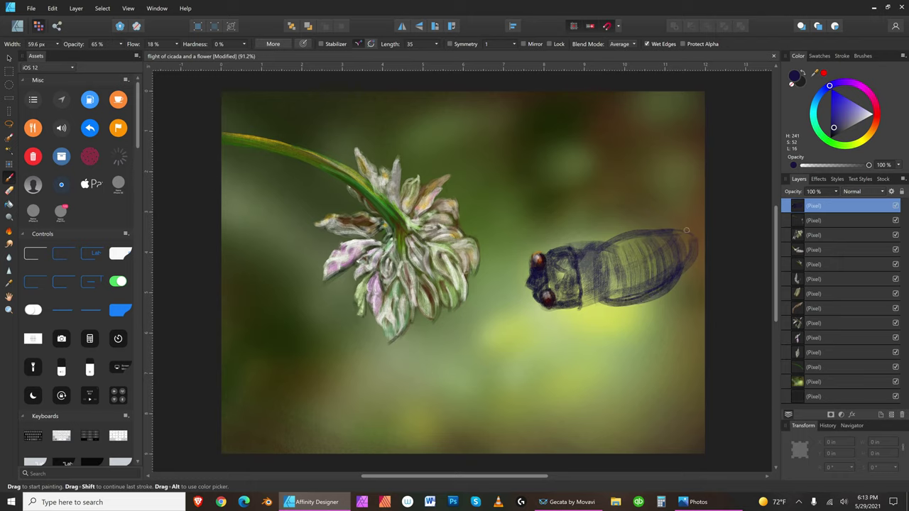
{"action": "left_click_drag", "start_coordinate": [670, 237], "coordinate": [687, 235]}
{"action": "key", "text": "bracketright"}
{"action": "key", "text": "bracketright"}
{"action": "key", "text": "bracketright"}
{"action": "key", "text": "bracketleft"}
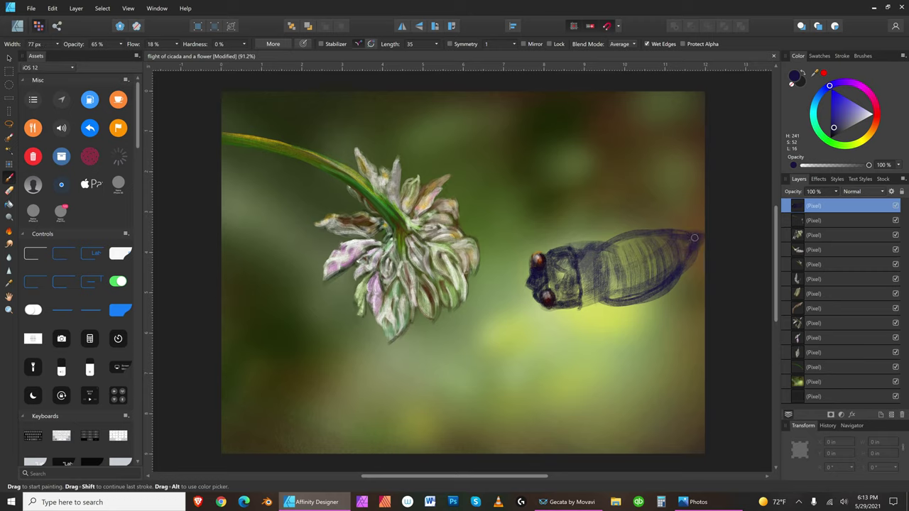
Switch to the eraser and try to trim the abdomen's lower edge with a 46.5 px width.
{"action": "key", "text": "bracketleft"}
{"action": "key", "text": "bracketleft"}
{"action": "left_click", "coordinate": [10, 191]}
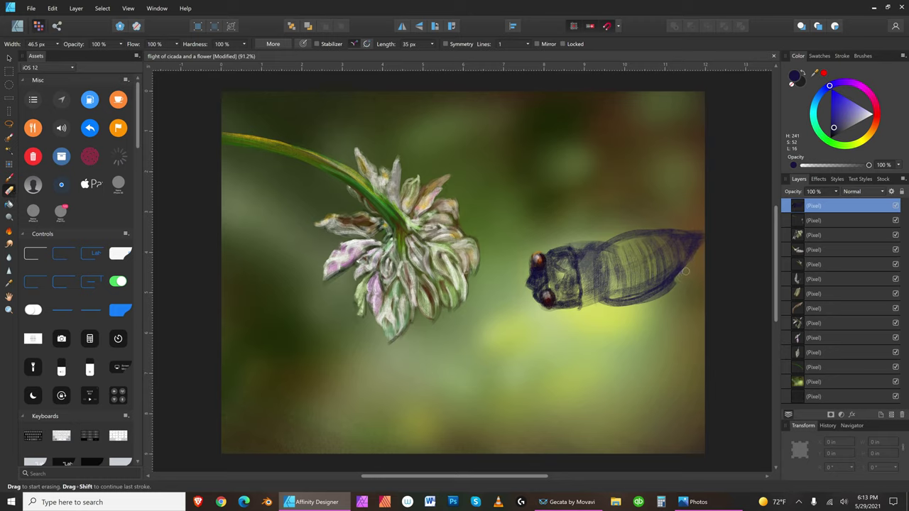
{"action": "left_click_drag", "start_coordinate": [657, 292], "coordinate": [596, 299]}
{"action": "key", "text": "bracketleft"}
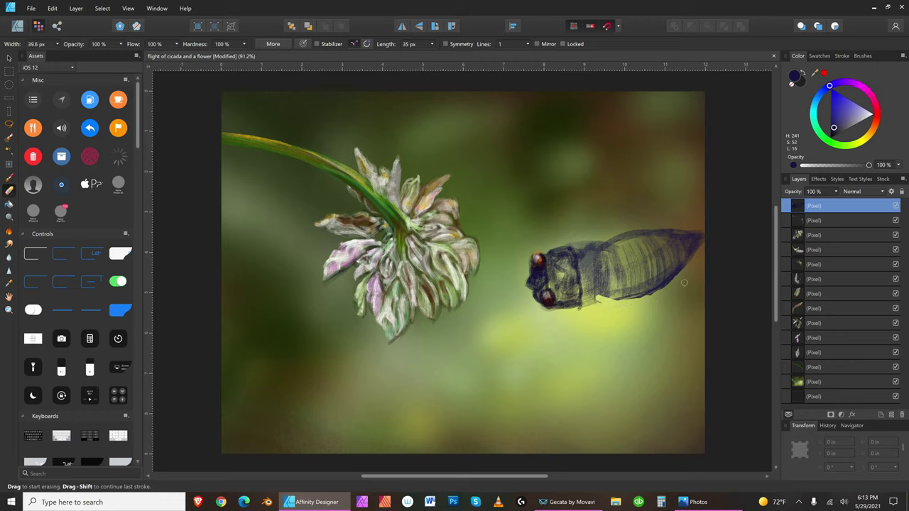
Undo the eraser strokes along the abdomen's lower edge.
{"action": "left_click", "coordinate": [53, 8]}
{"action": "left_click", "coordinate": [59, 17]}
{"action": "left_click", "coordinate": [58, 9]}
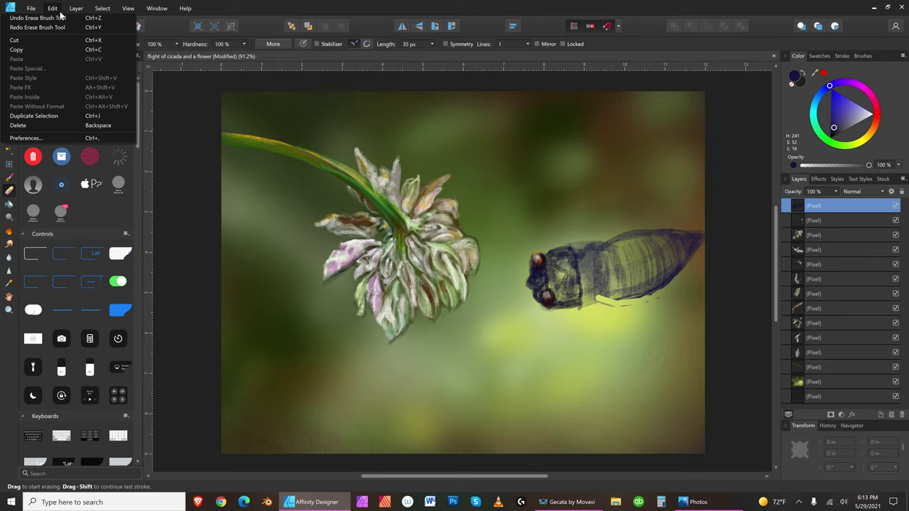
{"action": "left_click", "coordinate": [57, 12]}
{"action": "left_click", "coordinate": [57, 10]}
{"action": "left_click", "coordinate": [58, 18]}
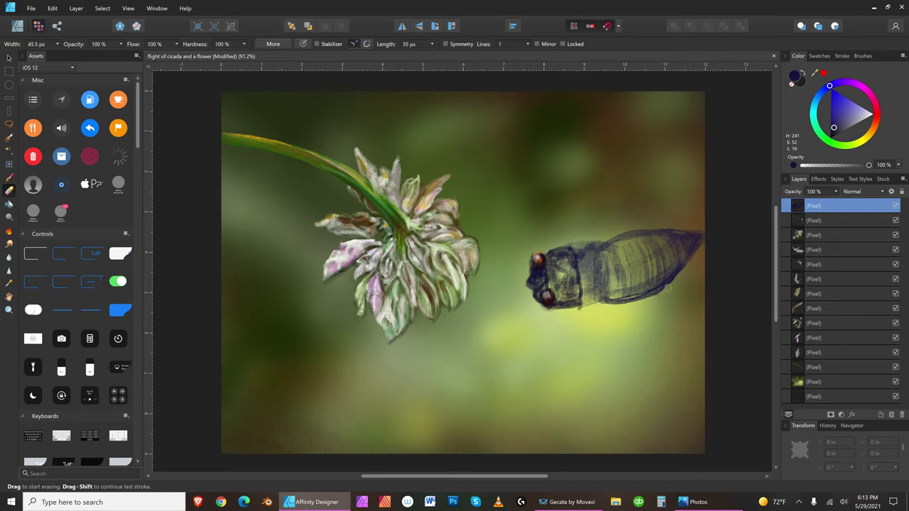
Resize the eraser and trim the upper edge of the abdomen into a cleaner curve.
{"action": "key", "text": "bracketleft"}
{"action": "key", "text": "bracketleft"}
{"action": "key", "text": "bracketleft"}
{"action": "key", "text": "bracketleft"}
{"action": "key", "text": "bracketleft"}
{"action": "key", "text": "bracketright"}
{"action": "key", "text": "bracketright"}
{"action": "key", "text": "bracketright"}
{"action": "key", "text": "bracketright"}
{"action": "key", "text": "bracketright"}
{"action": "key", "text": "bracketright"}
{"action": "key", "text": "bracketleft"}
{"action": "key", "text": "bracketleft"}
{"action": "key", "text": "bracketleft"}
{"action": "left_click_drag", "start_coordinate": [612, 231], "coordinate": [682, 226]}
Readjust the eraser width and clean up the body's upper edge between the head and the abdomen.
{"action": "key", "text": "bracketleft"}
{"action": "key", "text": "bracketleft"}
{"action": "key", "text": "bracketleft"}
{"action": "key", "text": "bracketleft"}
{"action": "key", "text": "bracketleft"}
{"action": "key", "text": "bracketleft"}
{"action": "key", "text": "bracketright"}
{"action": "key", "text": "bracketright"}
{"action": "key", "text": "bracketright"}
{"action": "key", "text": "bracketright"}
{"action": "key", "text": "bracketright"}
{"action": "key", "text": "bracketright"}
{"action": "key", "text": "bracketright"}
{"action": "mouse_move", "coordinate": [556, 246]}
{"action": "left_mouse_down"}
{"action": "mouse_move", "coordinate": [597, 245]}
{"action": "mouse_move", "coordinate": [586, 245]}
{"action": "mouse_move", "coordinate": [609, 236]}
{"action": "left_mouse_up"}
Trim the lower edge where the abdomen meets the front body with a 46.1 px eraser and save the document.
{"action": "key", "text": "bracketleft"}
{"action": "key", "text": "bracketleft"}
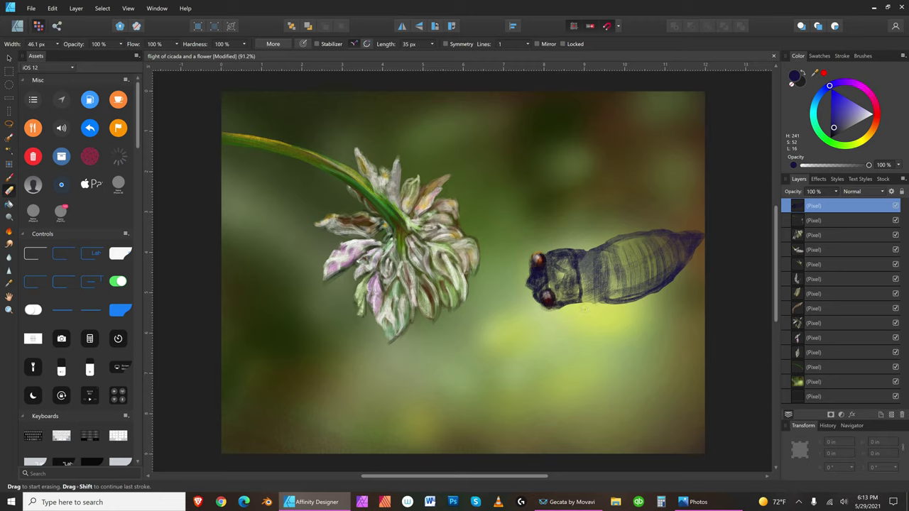
{"action": "left_click_drag", "start_coordinate": [588, 306], "coordinate": [605, 296]}
{"action": "key", "text": "]"}
{"action": "left_click", "coordinate": [33, 9]}
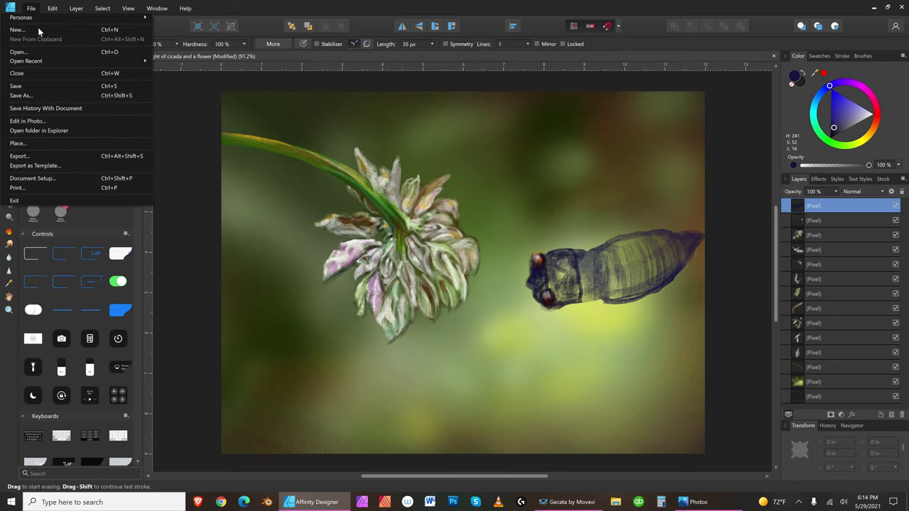
{"action": "left_click", "coordinate": [44, 84]}
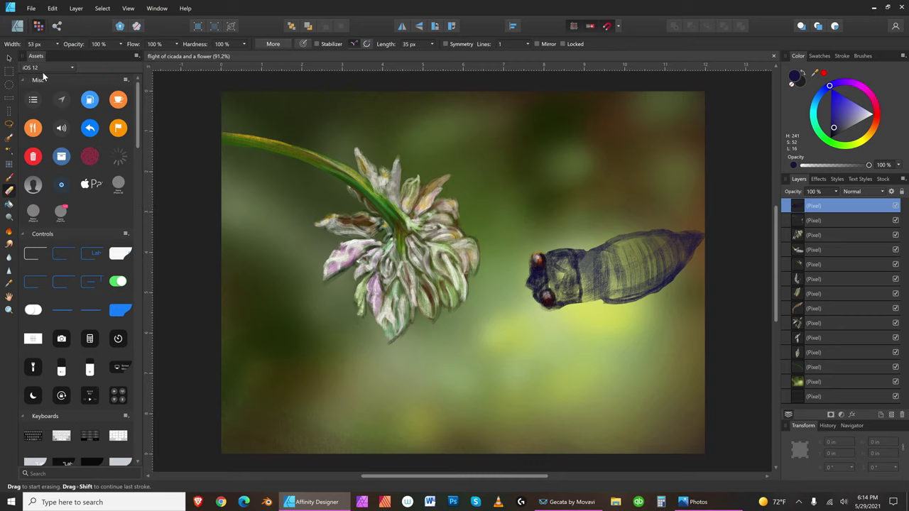
Pick a dark brown with hue 27, saturation 100 and lightness 18.
{"action": "left_click", "coordinate": [872, 128]}
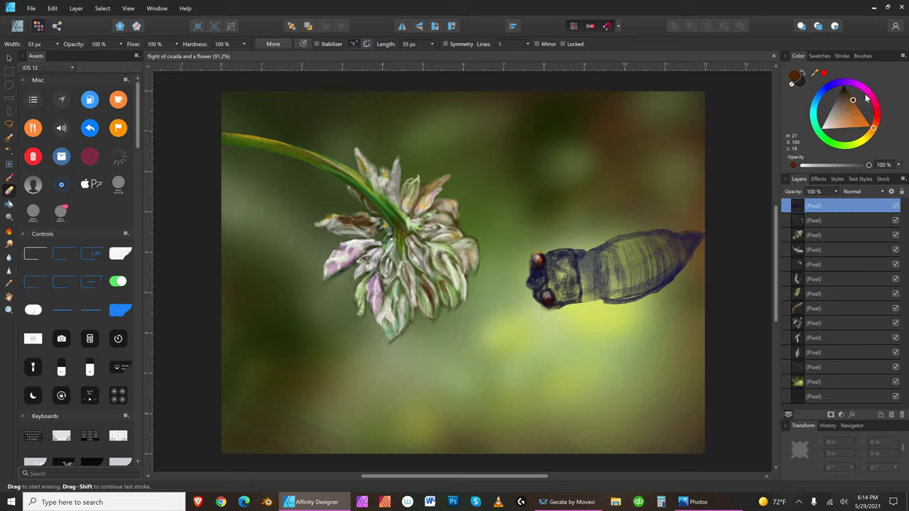
Try a resized eraser stroke across the body section behind the head and undo it.
{"action": "key", "text": "bracketright"}
{"action": "key", "text": "bracketleft"}
{"action": "key", "text": "bracketleft"}
{"action": "key", "text": "bracketleft"}
{"action": "key", "text": "bracketleft"}
{"action": "key", "text": "bracketleft"}
{"action": "key", "text": "bracketright"}
{"action": "key", "text": "bracketright"}
{"action": "key", "text": "bracketright"}
{"action": "key", "text": "bracketright"}
{"action": "key", "text": "bracketright"}
{"action": "key", "text": "bracketright"}
{"action": "key", "text": "bracketleft"}
{"action": "key", "text": "bracketleft"}
{"action": "key", "text": "bracketleft"}
{"action": "left_click_drag", "start_coordinate": [569, 250], "coordinate": [580, 284]}
{"action": "left_click", "coordinate": [53, 7]}
{"action": "left_click", "coordinate": [56, 18]}
Switch back to the Paint Brush and add a new pixel layer above the cicada's body.
{"action": "left_click", "coordinate": [10, 176]}
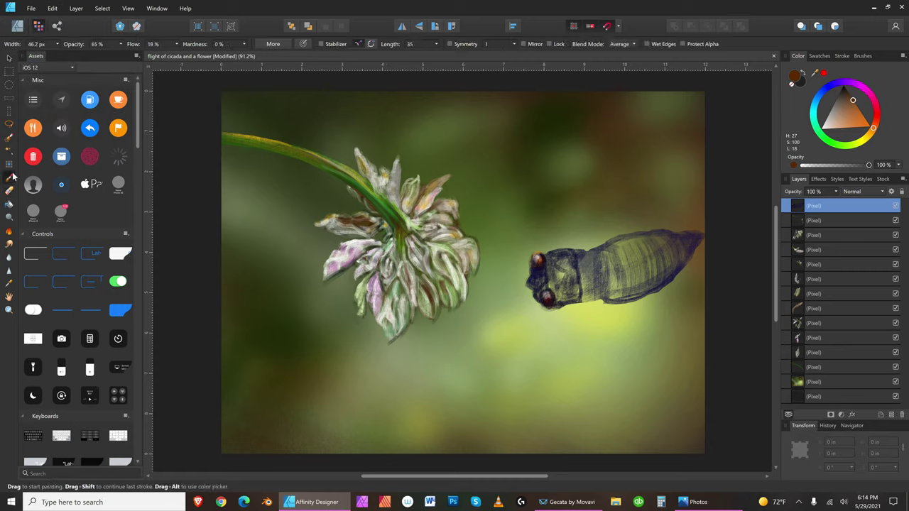
{"action": "left_click", "coordinate": [892, 414]}
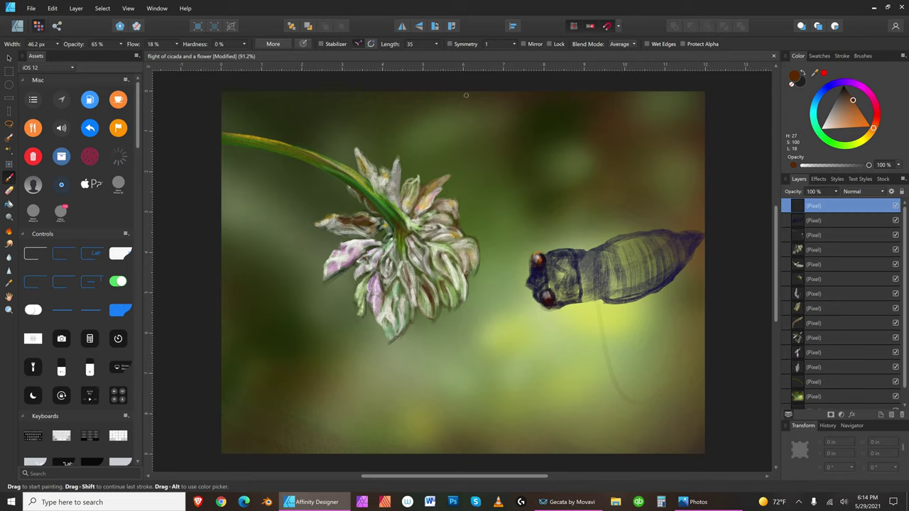
Pick an orange with hue 27, saturation 81 and lightness 45 and paint the long curved front edge of the upper wing.
{"action": "left_click", "coordinate": [859, 119]}
{"action": "key", "text": "bracketright"}
{"action": "key", "text": "bracketright"}
{"action": "key", "text": "bracketright"}
{"action": "key", "text": "bracketright"}
{"action": "key", "text": "bracketright"}
{"action": "key", "text": "bracketright"}
{"action": "key", "text": "bracketleft"}
{"action": "key", "text": "bracketleft"}
{"action": "key", "text": "bracketleft"}
{"action": "key", "text": "bracketleft"}
{"action": "key", "text": "bracketleft"}
{"action": "key", "text": "bracketleft"}
{"action": "key", "text": "bracketleft"}
{"action": "key", "text": "bracketleft"}
{"action": "left_click_drag", "start_coordinate": [583, 213], "coordinate": [572, 164]}
{"action": "left_click_drag", "start_coordinate": [587, 248], "coordinate": [564, 149]}
Resize the brush and paint a thin orange line along the opposite edge of the upper wing, starting near its tip.
{"action": "key", "text": "bracketright"}
{"action": "key", "text": "bracketright"}
{"action": "key", "text": "bracketright"}
{"action": "key", "text": "bracketright"}
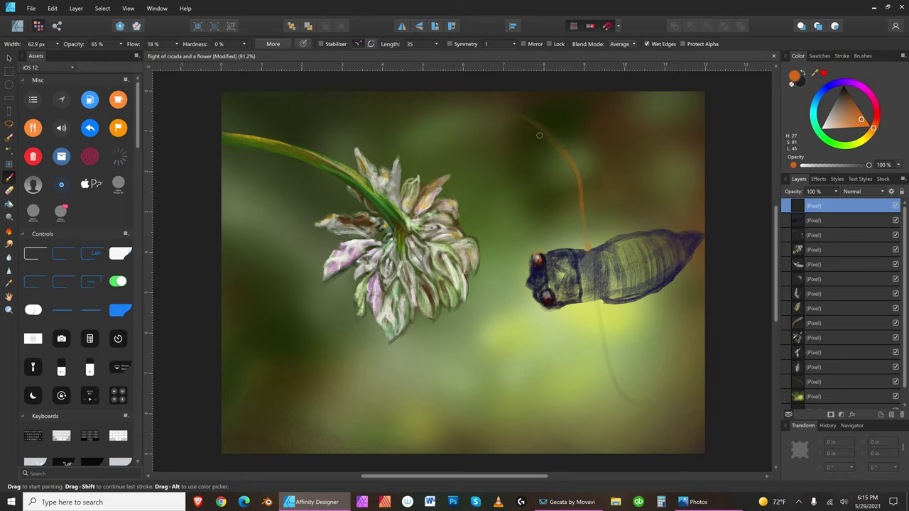
{"action": "key", "text": "bracketleft"}
{"action": "key", "text": "bracketleft"}
{"action": "left_click_drag", "start_coordinate": [511, 116], "coordinate": [524, 145]}
Vary the brush size and fill in orange strokes where the upper wing joins the body, ending with a 10.1 px width.
{"action": "key", "text": "bracketright"}
{"action": "key", "text": "bracketright"}
{"action": "key", "text": "bracketright"}
{"action": "key", "text": "bracketright"}
{"action": "key", "text": "bracketright"}
{"action": "key", "text": "bracketright"}
{"action": "key", "text": "bracketright"}
{"action": "key", "text": "bracketright"}
{"action": "key", "text": "bracketright"}
{"action": "key", "text": "bracketright"}
{"action": "key", "text": "bracketright"}
{"action": "key", "text": "bracketright"}
{"action": "key", "text": "bracketright"}
{"action": "key", "text": "bracketleft"}
{"action": "key", "text": "bracketleft"}
{"action": "key", "text": "bracketleft"}
{"action": "key", "text": "bracketleft"}
{"action": "key", "text": "bracketleft"}
{"action": "key", "text": "bracketleft"}
{"action": "key", "text": "bracketleft"}
{"action": "key", "text": "bracketleft"}
{"action": "key", "text": "bracketleft"}
{"action": "key", "text": "bracketleft"}
{"action": "key", "text": "bracketleft"}
{"action": "key", "text": "bracketleft"}
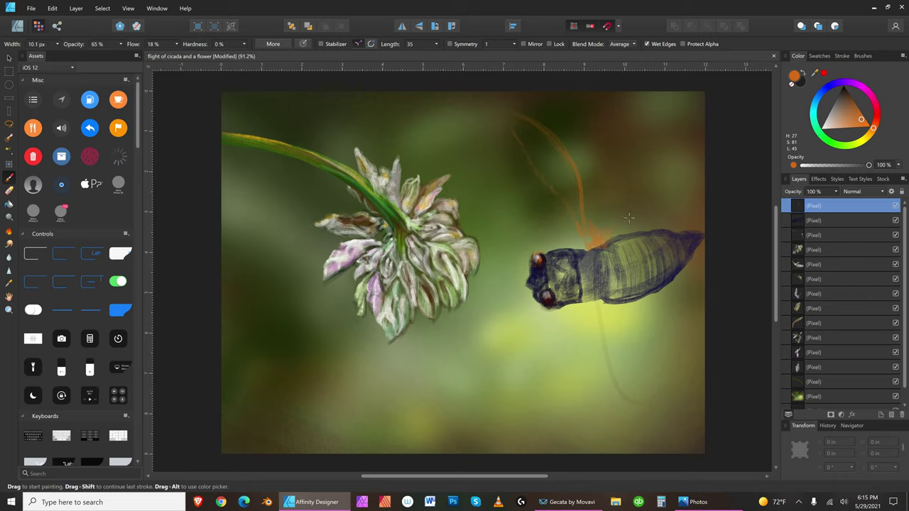
Enlarge the brush and add a short orange stroke from the upper wing base out above the abdomen.
{"action": "key", "text": "bracketright"}
{"action": "key", "text": "bracketright"}
{"action": "key", "text": "bracketright"}
{"action": "key", "text": "bracketright"}
{"action": "key", "text": "bracketright"}
{"action": "key", "text": "bracketright"}
{"action": "key", "text": "bracketright"}
{"action": "key", "text": "bracketleft"}
{"action": "key", "text": "bracketleft"}
{"action": "key", "text": "bracketright"}
{"action": "key", "text": "bracketright"}
{"action": "key", "text": "bracketright"}
{"action": "key", "text": "bracketright"}
{"action": "key", "text": "bracketleft"}
{"action": "key", "text": "bracketleft"}
{"action": "key", "text": "bracketleft"}
{"action": "key", "text": "bracketleft"}
{"action": "key", "text": "bracketleft"}
Paint the lower wing's curved front edge in orange from the body down to the wing tip, thickening it near the body.
{"action": "left_click_drag", "start_coordinate": [596, 301], "coordinate": [639, 409]}
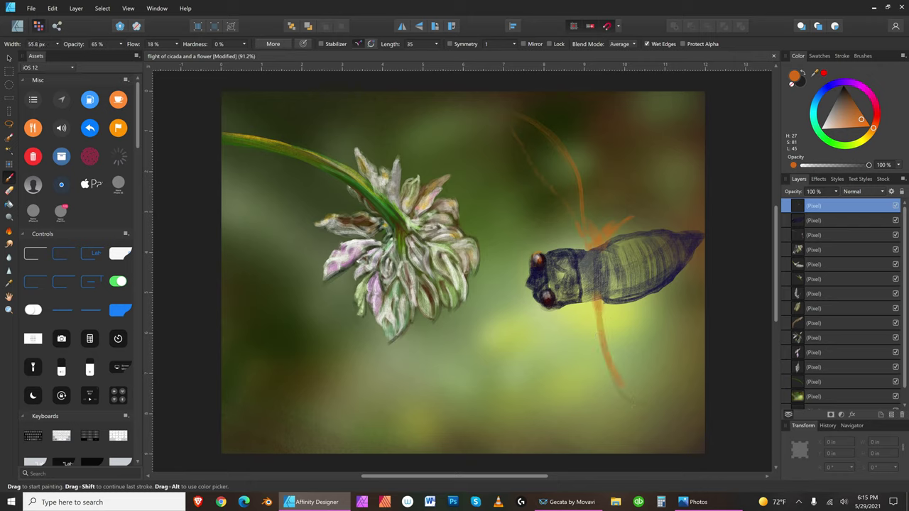
{"action": "left_click_drag", "start_coordinate": [602, 311], "coordinate": [604, 353]}
{"action": "key", "text": "bracketleft"}
{"action": "key", "text": "bracketleft"}
{"action": "key", "text": "bracketleft"}
{"action": "key", "text": "bracketright"}
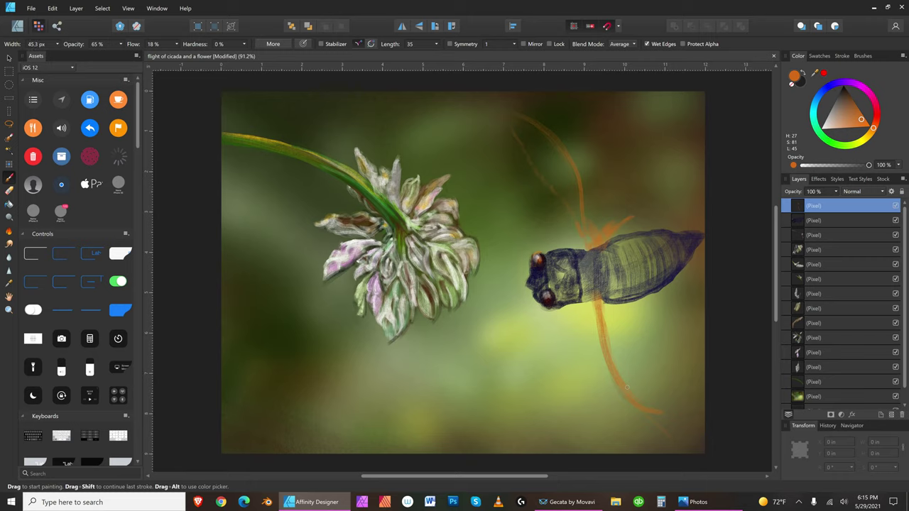
{"action": "key", "text": "bracketright"}
{"action": "key", "text": "bracketright"}
{"action": "key", "text": "bracketright"}
{"action": "key", "text": "bracketright"}
{"action": "key", "text": "bracketleft"}
{"action": "key", "text": "bracketleft"}
{"action": "key", "text": "bracketleft"}
Pick a near-black brown with hue 27, saturation 100 and lightness 3 and paint thin veins near the upper wing's tip.
{"action": "left_click", "coordinate": [847, 94]}
{"action": "key", "text": "bracketleft"}
{"action": "key", "text": "bracketleft"}
{"action": "key", "text": "bracketleft"}
{"action": "key", "text": "bracketright"}
{"action": "key", "text": "bracketright"}
{"action": "key", "text": "bracketright"}
{"action": "key", "text": "bracketleft"}
{"action": "key", "text": "bracketleft"}
{"action": "key", "text": "bracketleft"}
{"action": "left_click", "coordinate": [845, 86]}
{"action": "key", "text": "bracketright"}
{"action": "key", "text": "bracketright"}
{"action": "key", "text": "bracketright"}
{"action": "key", "text": "bracketright"}
{"action": "key", "text": "bracketright"}
{"action": "key", "text": "bracketright"}
{"action": "key", "text": "bracketright"}
{"action": "key", "text": "bracketleft"}
{"action": "key", "text": "bracketleft"}
{"action": "key", "text": "bracketleft"}
{"action": "mouse_move", "coordinate": [526, 148]}
{"action": "left_mouse_down"}
{"action": "mouse_move", "coordinate": [569, 156]}
{"action": "mouse_move", "coordinate": [557, 118]}
{"action": "mouse_move", "coordinate": [550, 148]}
{"action": "mouse_move", "coordinate": [530, 163]}
{"action": "mouse_move", "coordinate": [577, 162]}
{"action": "left_mouse_up"}
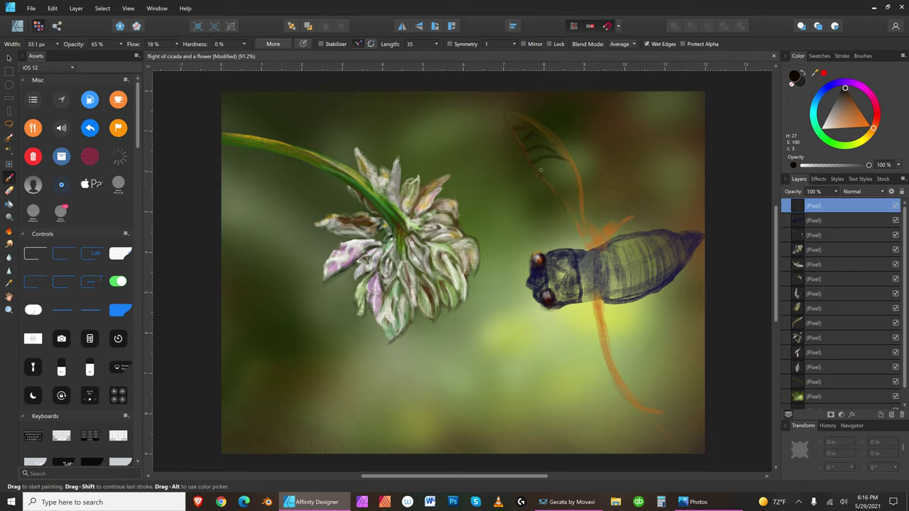
Continue the dark veins across the middle and lower part of the upper wing with a slightly larger brush.
{"action": "key", "text": "bracketright"}
{"action": "key", "text": "bracketright"}
{"action": "key", "text": "bracketright"}
{"action": "key", "text": "bracketright"}
{"action": "key", "text": "bracketright"}
{"action": "key", "text": "bracketright"}
{"action": "key", "text": "bracketright"}
{"action": "key", "text": "bracketright"}
{"action": "key", "text": "]"}
{"action": "left_click_drag", "start_coordinate": [544, 177], "coordinate": [564, 183]}
{"action": "key", "text": "bracketright"}
{"action": "left_click_drag", "start_coordinate": [565, 199], "coordinate": [581, 210]}
Shade the upper wing's front edge down to the body and add a dark vein near its base.
{"action": "left_click_drag", "start_coordinate": [579, 177], "coordinate": [587, 230]}
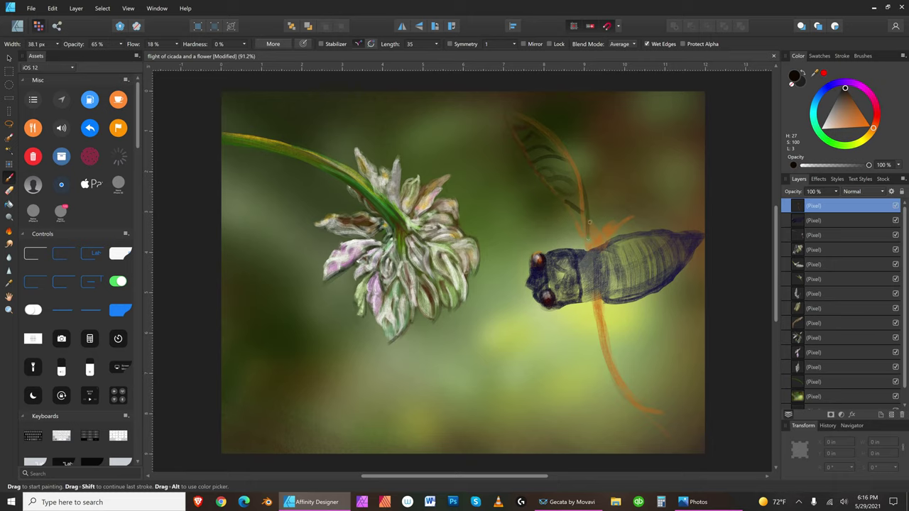
{"action": "left_click_drag", "start_coordinate": [587, 224], "coordinate": [588, 248]}
{"action": "key", "text": "bracketright"}
{"action": "key", "text": "bracketright"}
{"action": "key", "text": "bracketright"}
{"action": "key", "text": "bracketright"}
{"action": "key", "text": "bracketright"}
{"action": "key", "text": "bracketright"}
{"action": "key", "text": "bracketright"}
{"action": "mouse_move", "coordinate": [579, 210]}
{"action": "left_mouse_down"}
{"action": "mouse_move", "coordinate": [584, 240]}
{"action": "mouse_move", "coordinate": [580, 229]}
{"action": "left_mouse_up"}
Start dark strokes at the base of the lower wing, just below the body, and reduce the brush size.
{"action": "key", "text": "bracketright"}
{"action": "key", "text": "bracketright"}
{"action": "key", "text": "bracketright"}
{"action": "key", "text": "bracketright"}
{"action": "key", "text": "bracketright"}
{"action": "key", "text": "bracketright"}
{"action": "key", "text": "bracketright"}
{"action": "key", "text": "bracketright"}
{"action": "left_click", "coordinate": [607, 311]}
{"action": "key", "text": "bracketleft"}
{"action": "key", "text": "bracketleft"}
{"action": "key", "text": "bracketleft"}
{"action": "key", "text": "bracketleft"}
{"action": "key", "text": "bracketleft"}
{"action": "key", "text": "bracketleft"}
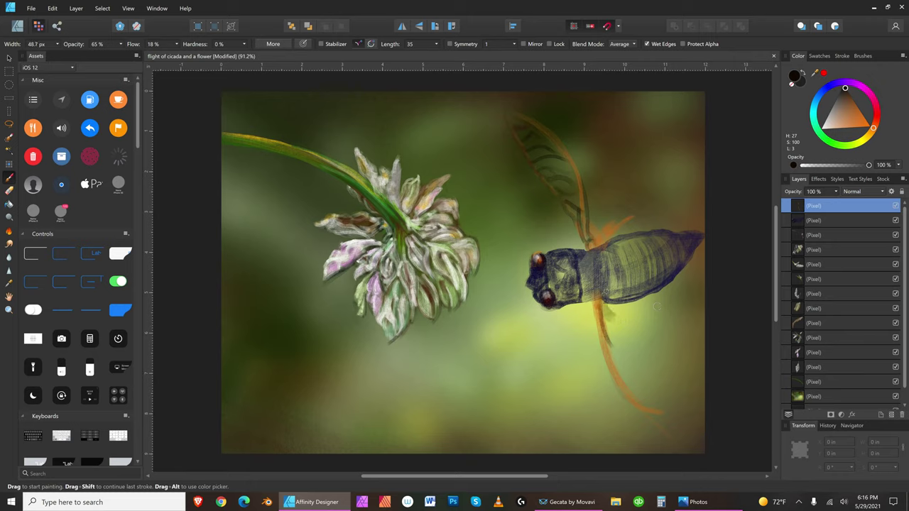
{"action": "key", "text": "bracketleft"}
Paint a dark curved line from the lower wing's base outward below the abdomen and set the brush to 64.6 px.
{"action": "left_click_drag", "start_coordinate": [603, 303], "coordinate": [683, 339]}
{"action": "key", "text": "bracketright"}
{"action": "key", "text": "bracketright"}
{"action": "key", "text": "bracketright"}
{"action": "key", "text": "bracketright"}
{"action": "key", "text": "bracketright"}
{"action": "key", "text": "bracketright"}
{"action": "key", "text": "bracketleft"}
{"action": "key", "text": "bracketleft"}
{"action": "key", "text": "bracketleft"}
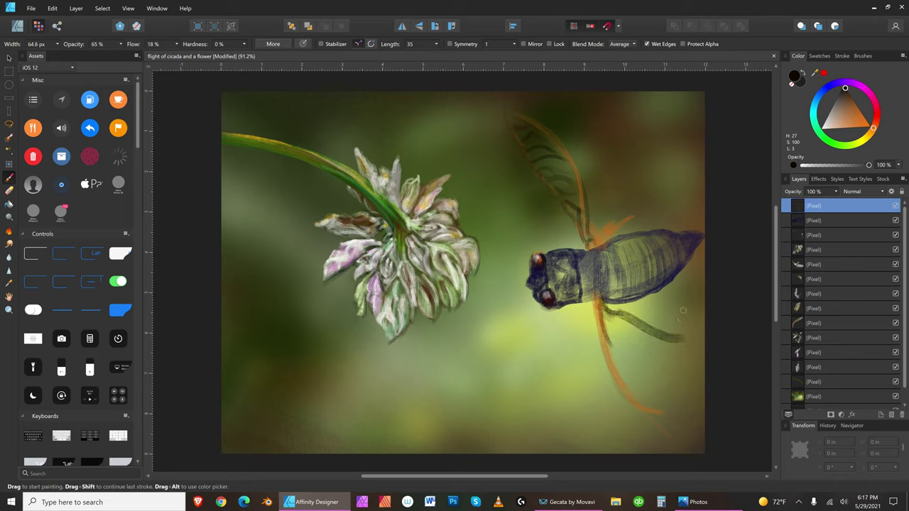
Close the small lower wing's outline with a dark curve around its outer end and back along the abdomen's underside.
{"action": "key", "text": "bracketright"}
{"action": "left_click_drag", "start_coordinate": [695, 287], "coordinate": [685, 342]}
{"action": "key", "text": "bracketleft"}
{"action": "key", "text": "bracketleft"}
{"action": "mouse_move", "coordinate": [615, 301]}
{"action": "left_mouse_down"}
{"action": "mouse_move", "coordinate": [689, 275]}
{"action": "mouse_move", "coordinate": [653, 291]}
{"action": "left_mouse_up"}
Paint a thin dark vein lengthwise through the small lower wing with a finer brush.
{"action": "key", "text": "bracketright"}
{"action": "key", "text": "bracketright"}
{"action": "key", "text": "bracketright"}
{"action": "key", "text": "bracketleft"}
{"action": "key", "text": "bracketleft"}
{"action": "key", "text": "bracketleft"}
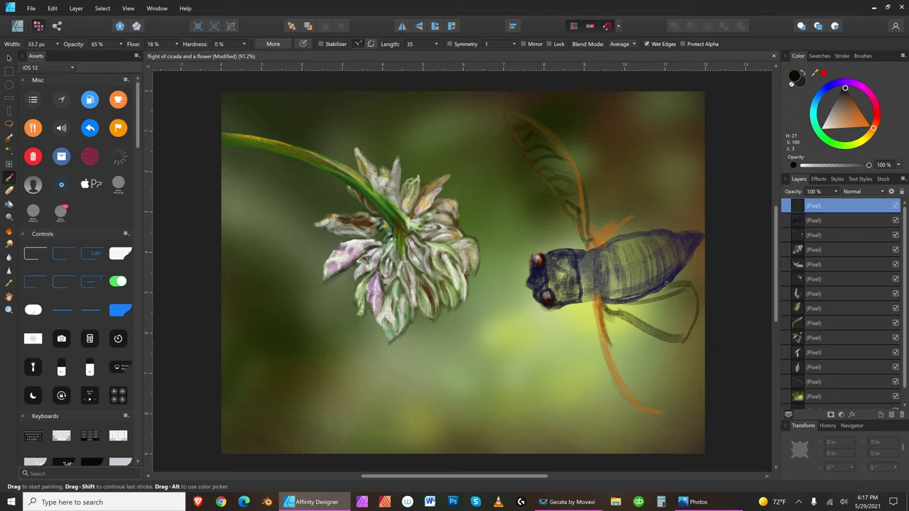
{"action": "key", "text": "bracketleft"}
{"action": "key", "text": "bracketleft"}
{"action": "key", "text": "bracketleft"}
{"action": "left_click_drag", "start_coordinate": [612, 304], "coordinate": [679, 313]}
Add broader dark veins fanning from the small lower wing's base to its outer edge with a larger brush.
{"action": "key", "text": "bracketleft"}
{"action": "key", "text": "bracketright"}
{"action": "key", "text": "bracketright"}
{"action": "key", "text": "bracketright"}
{"action": "key", "text": "bracketright"}
{"action": "key", "text": "bracketright"}
{"action": "key", "text": "bracketright"}
{"action": "key", "text": "bracketright"}
{"action": "key", "text": "bracketright"}
{"action": "left_click_drag", "start_coordinate": [616, 306], "coordinate": [700, 289]}
{"action": "key", "text": "bracketright"}
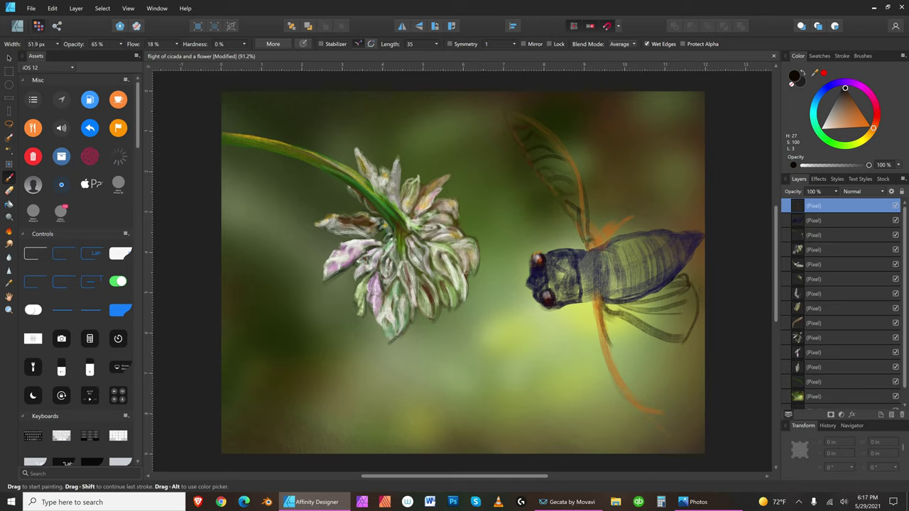
Outline the long lower wing's front edge from the body downward with a thin dark line, using a brush about 10 px wide.
{"action": "key", "text": "bracketleft"}
{"action": "key", "text": "bracketleft"}
{"action": "key", "text": "bracketleft"}
{"action": "key", "text": "bracketleft"}
{"action": "key", "text": "bracketleft"}
{"action": "key", "text": "bracketleft"}
{"action": "key", "text": "bracketleft"}
{"action": "key", "text": "bracketleft"}
{"action": "key", "text": "bracketleft"}
{"action": "key", "text": "bracketleft"}
{"action": "mouse_move", "coordinate": [595, 307]}
{"action": "left_mouse_down"}
{"action": "mouse_move", "coordinate": [612, 364]}
{"action": "mouse_move", "coordinate": [598, 335]}
{"action": "mouse_move", "coordinate": [640, 421]}
{"action": "left_mouse_up"}
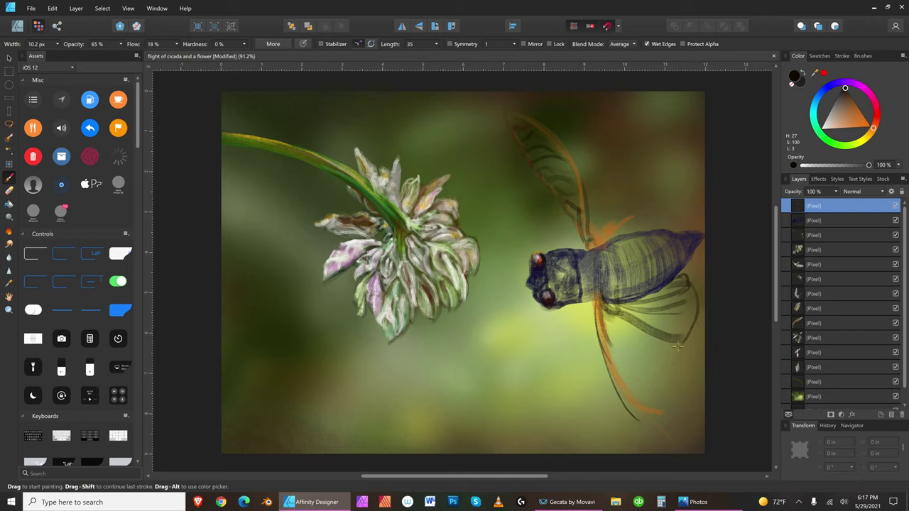
Paint the long lower wing's rear edge as a thicker dark line from the small wing down to the tip at the canvas edge.
{"action": "key", "text": "bracketleft"}
{"action": "key", "text": "bracketright"}
{"action": "key", "text": "bracketright"}
{"action": "key", "text": "bracketright"}
{"action": "key", "text": "bracketright"}
{"action": "key", "text": "bracketright"}
{"action": "key", "text": "bracketright"}
{"action": "mouse_move", "coordinate": [648, 334]}
{"action": "left_mouse_down"}
{"action": "mouse_move", "coordinate": [652, 399]}
{"action": "mouse_move", "coordinate": [655, 365]}
{"action": "mouse_move", "coordinate": [662, 419]}
{"action": "left_mouse_up"}
{"action": "key", "text": "bracketright"}
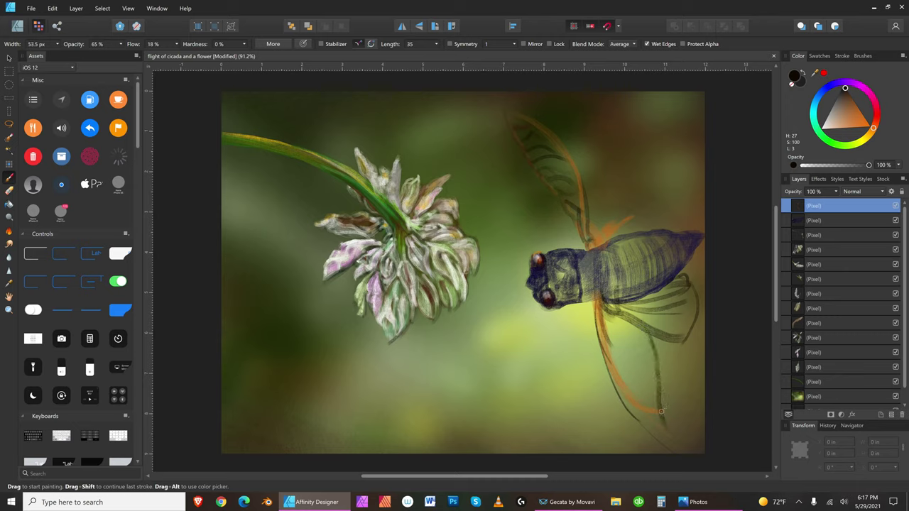
{"action": "left_click_drag", "start_coordinate": [660, 412], "coordinate": [679, 453]}
Save the cicada and flower painting under its existing file name.
{"action": "left_click", "coordinate": [31, 8]}
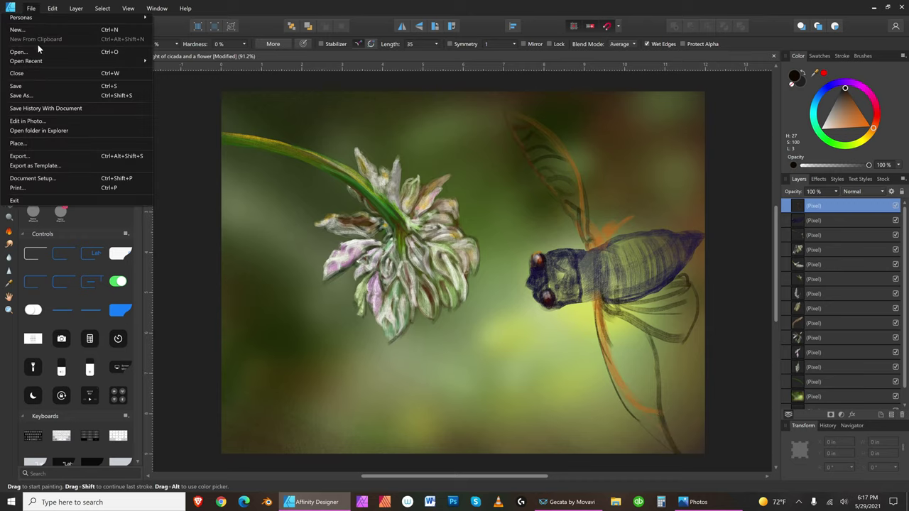
{"action": "left_click", "coordinate": [40, 86]}
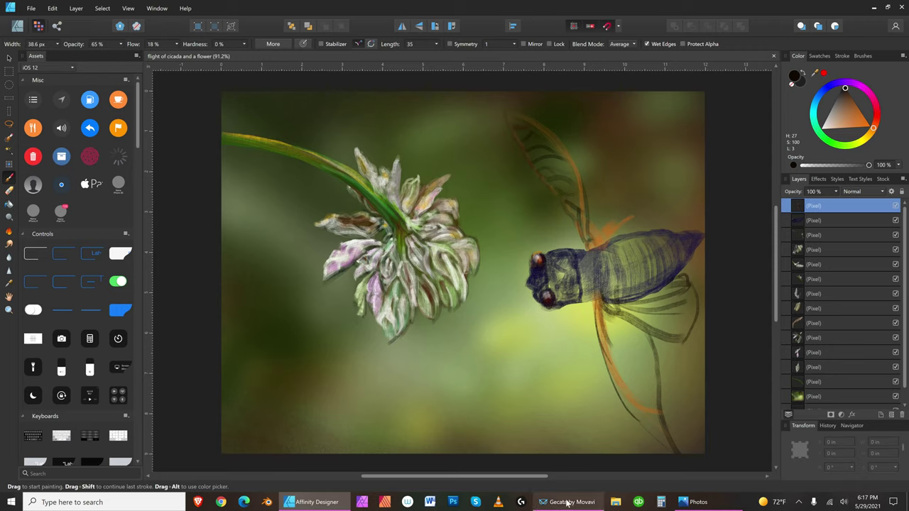
{"action": "mouse_move", "coordinate": [567, 503]}
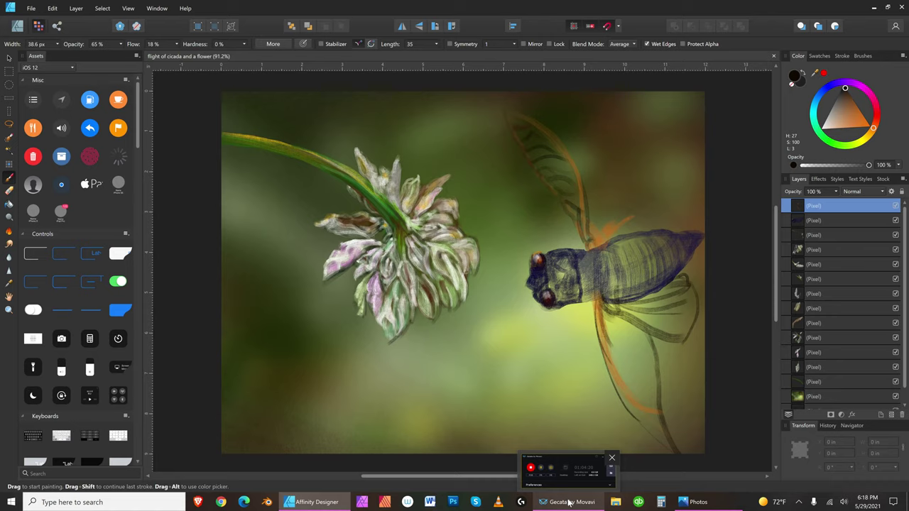
{"action": "left_click", "coordinate": [568, 502]}
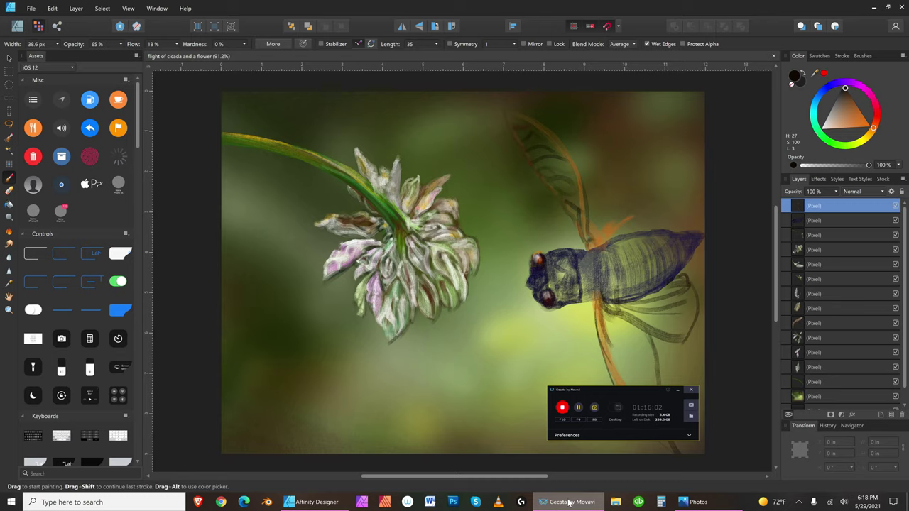
{"action": "left_click", "coordinate": [568, 502]}
{"action": "left_click", "coordinate": [568, 502]}
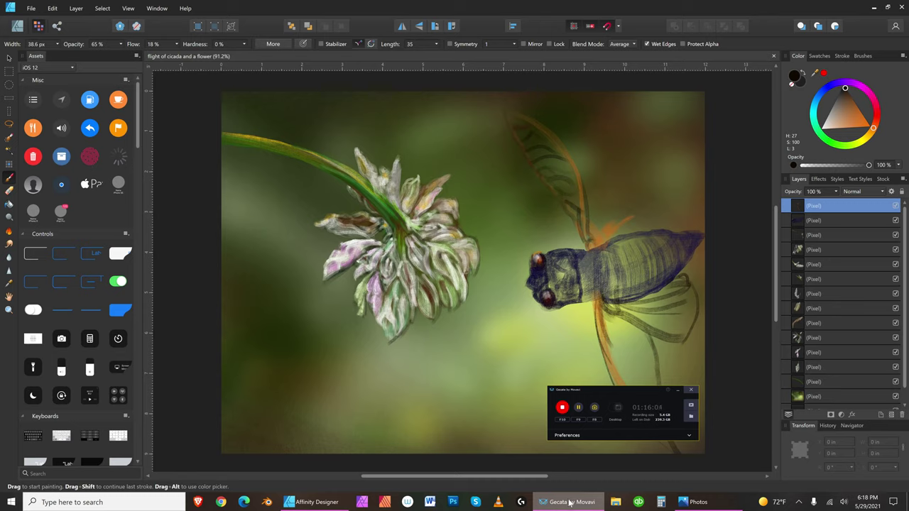